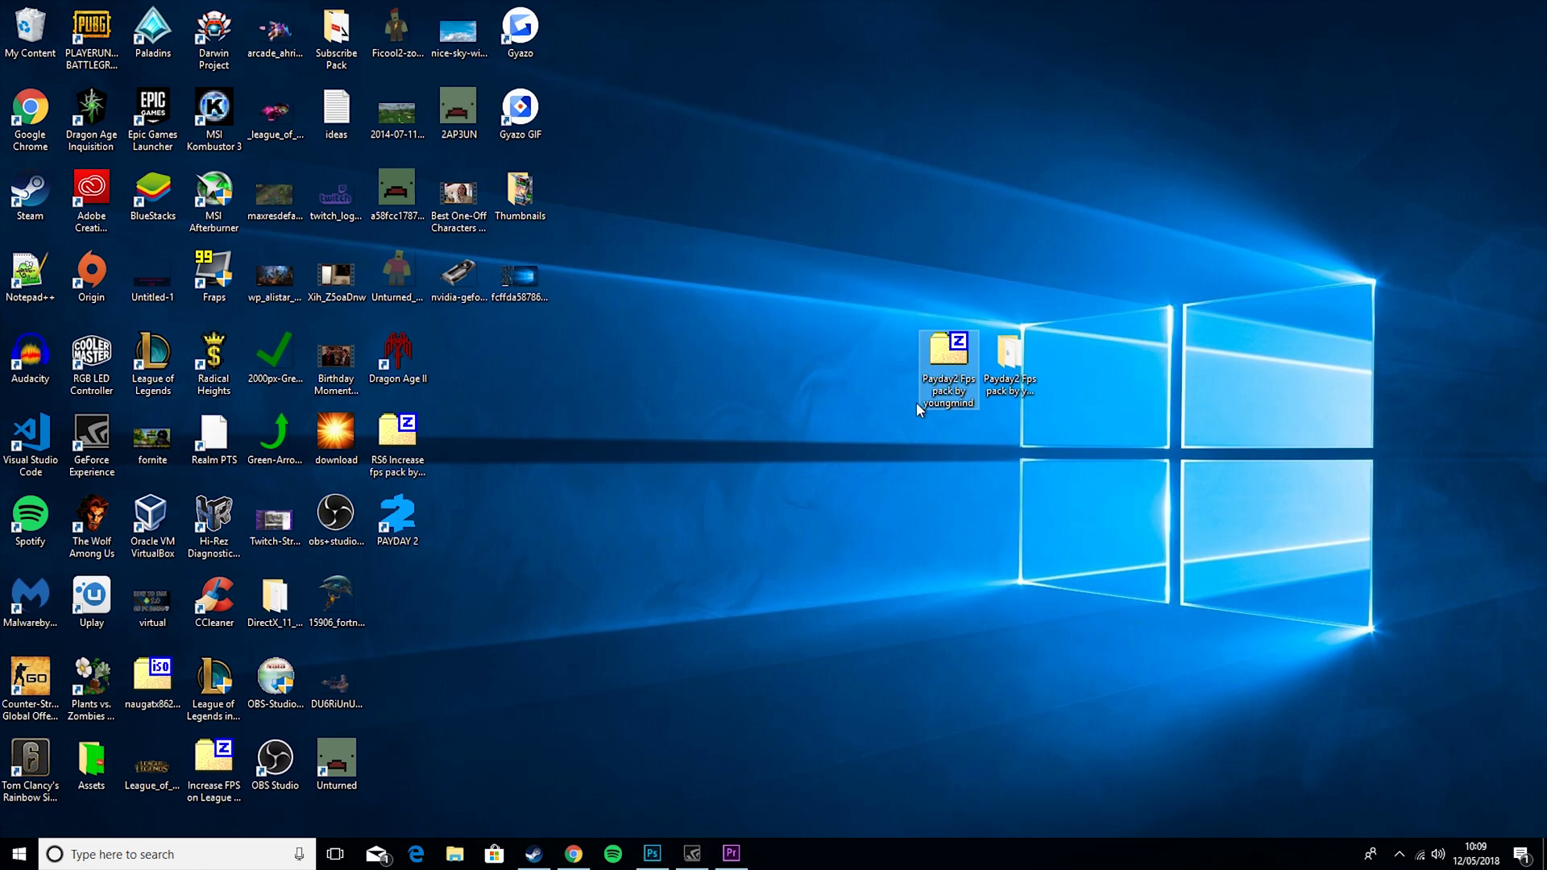
- Open the Payday2 Fps pack zip in 7-Zip, then cancel extraction and close the archive window
drag(967, 371, 893, 374)
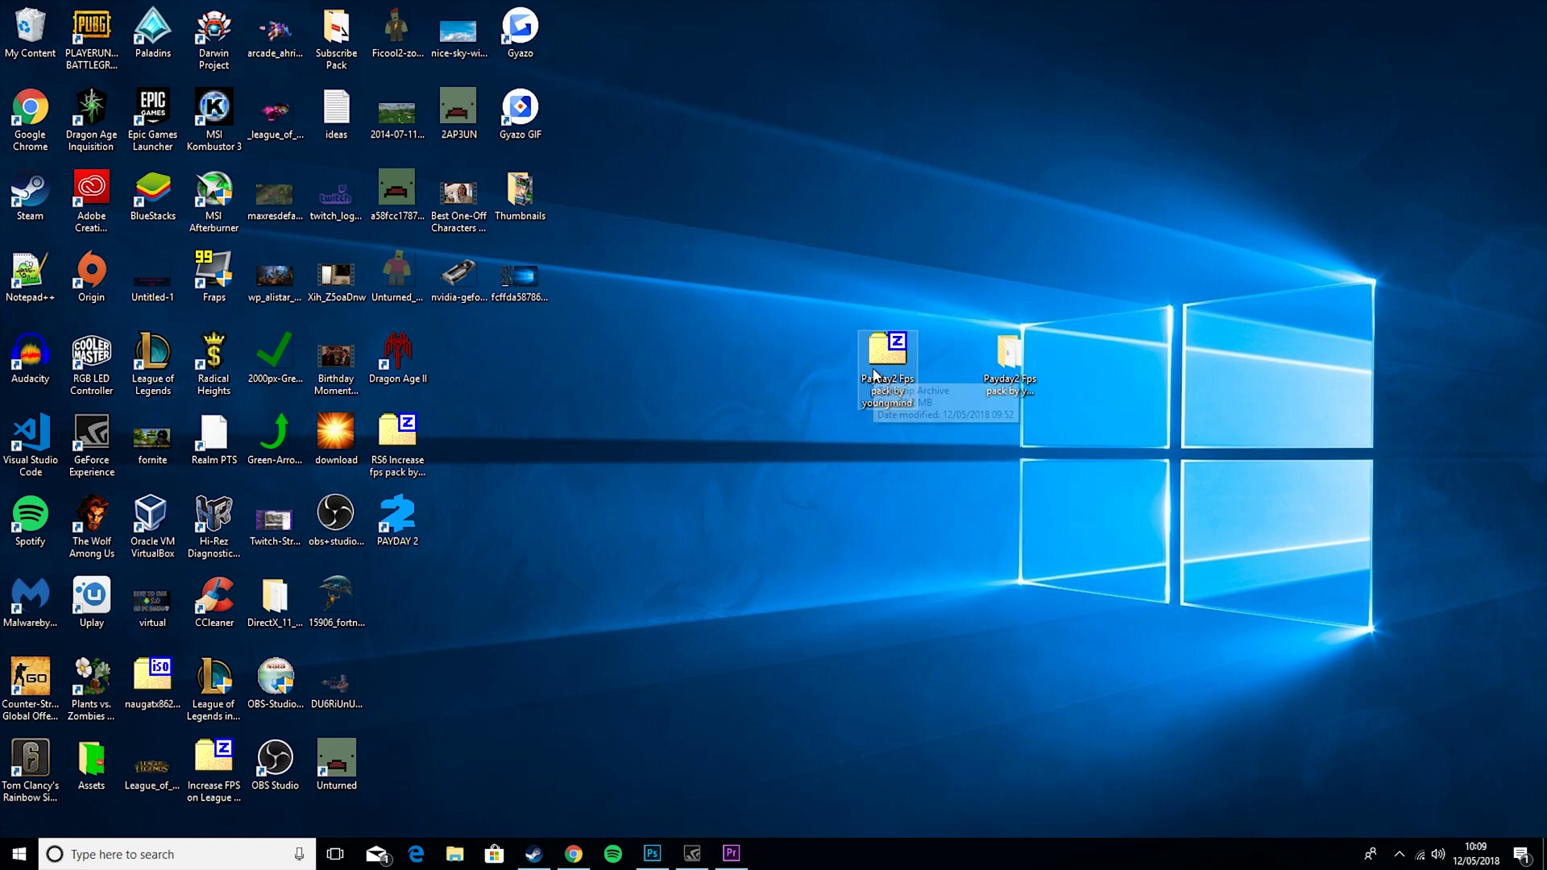
double_click(875, 375)
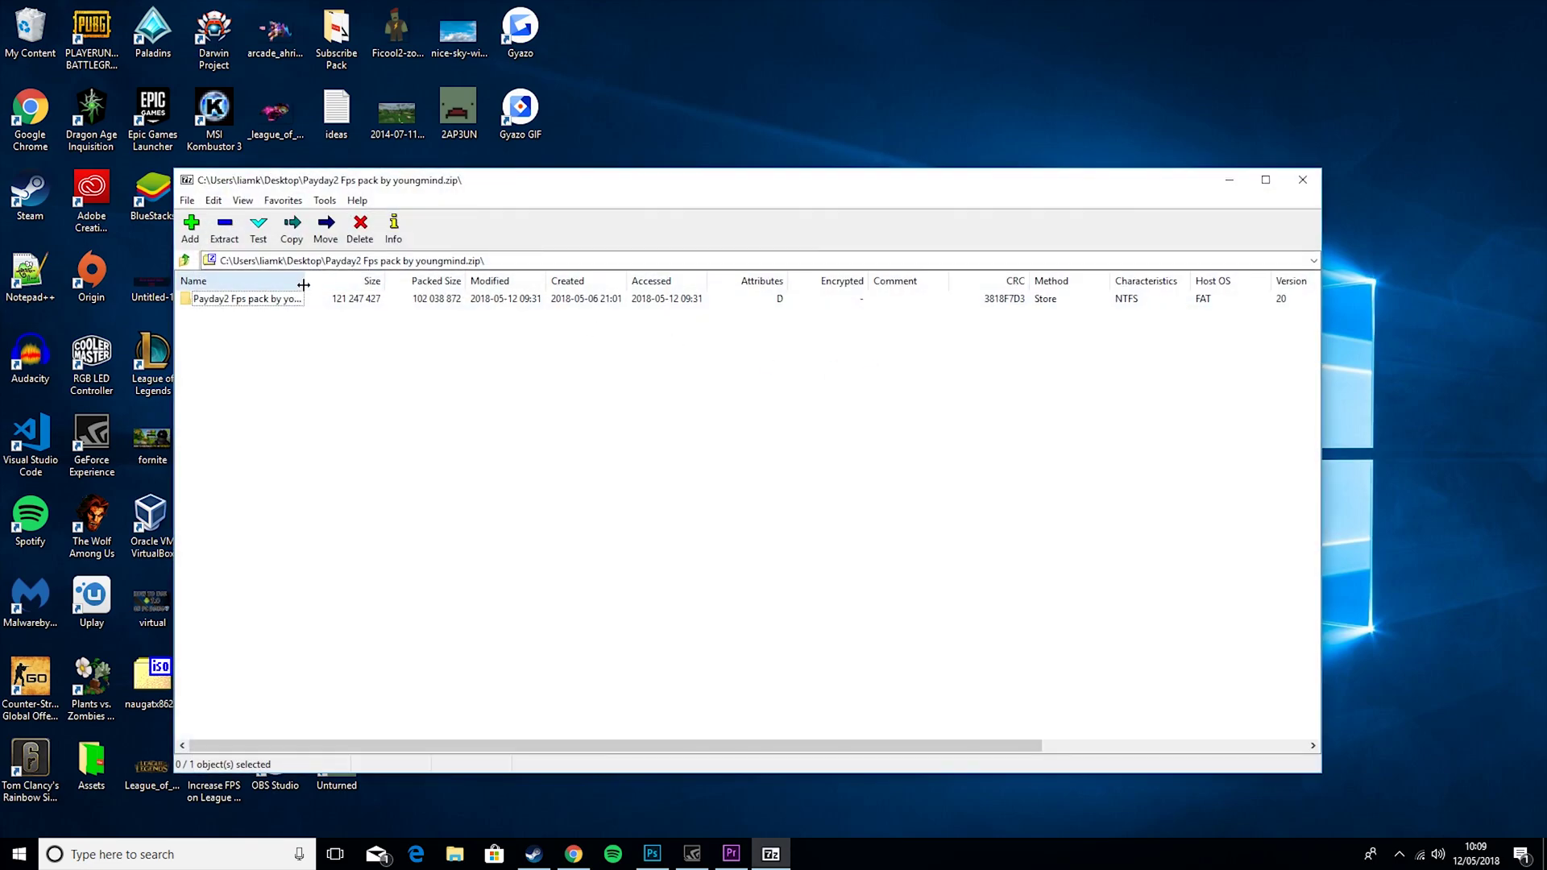
click(226, 233)
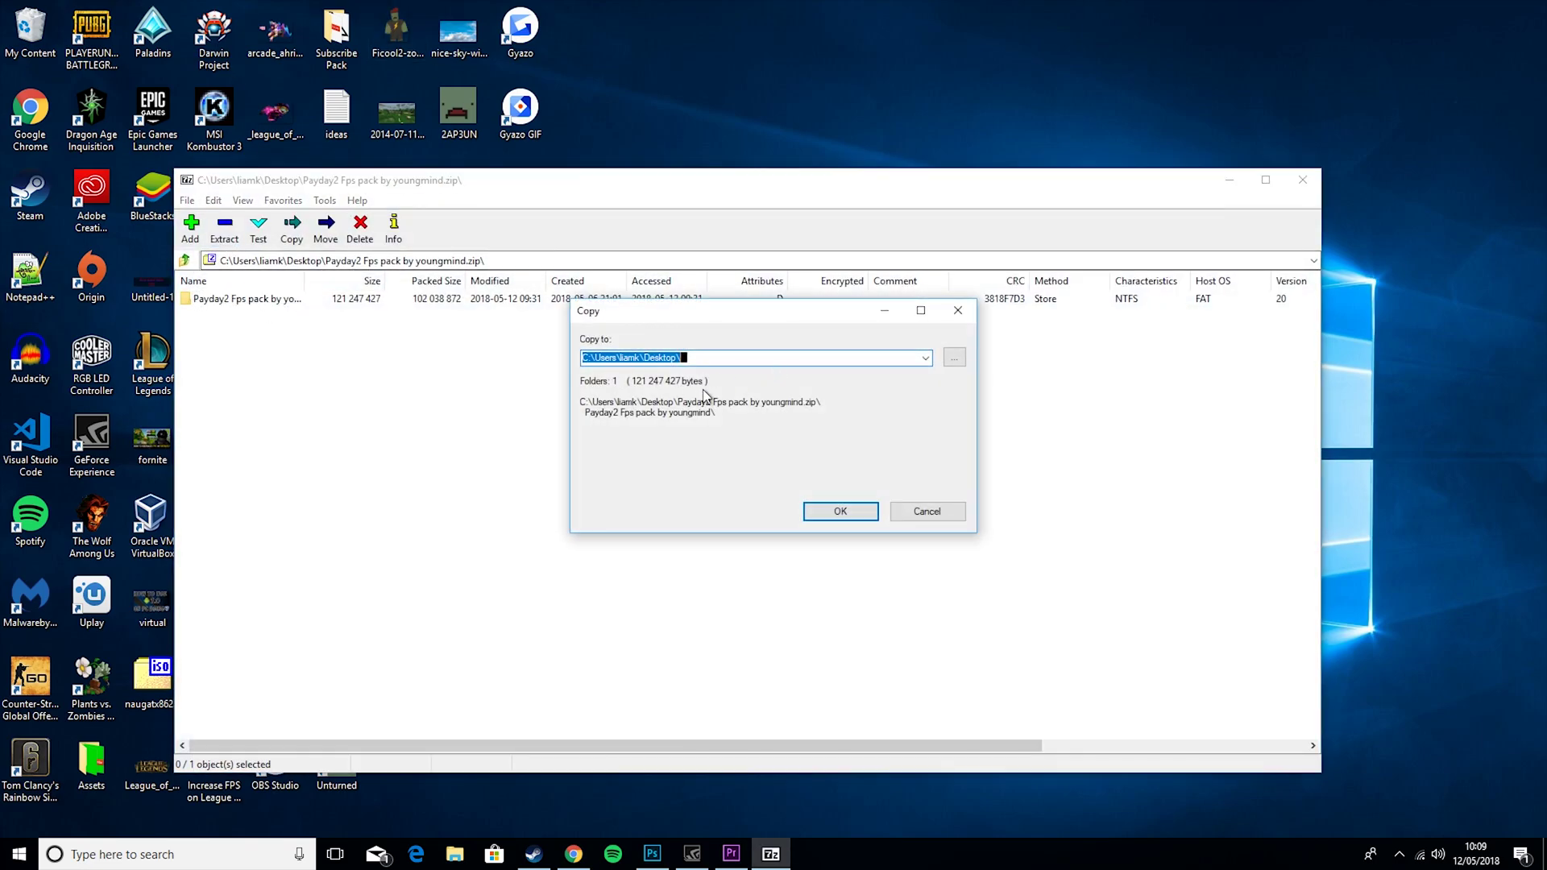
click(957, 312)
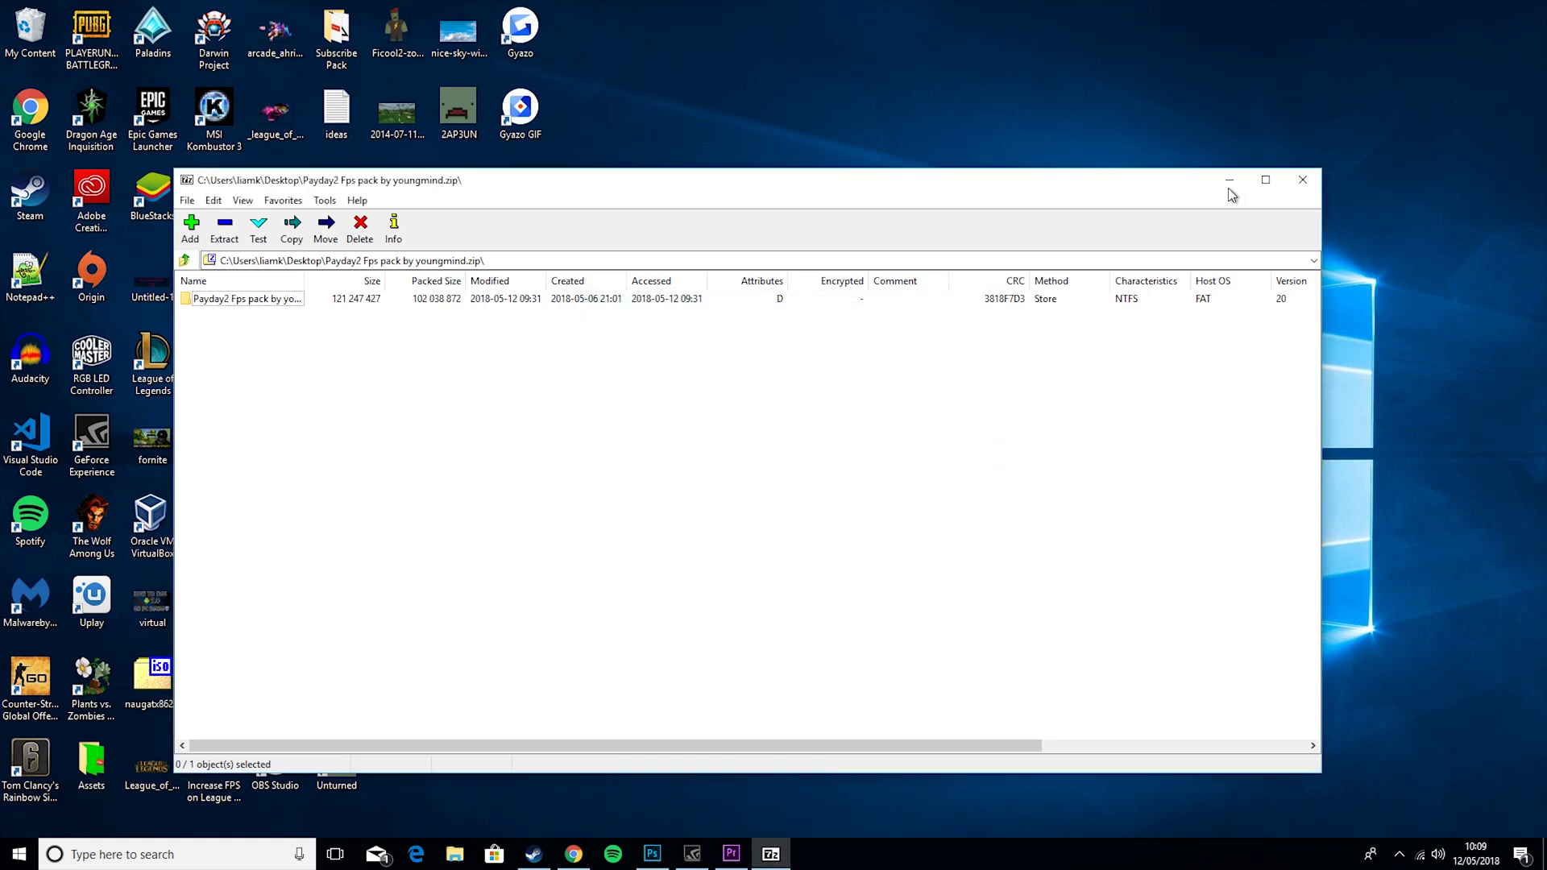
click(1303, 180)
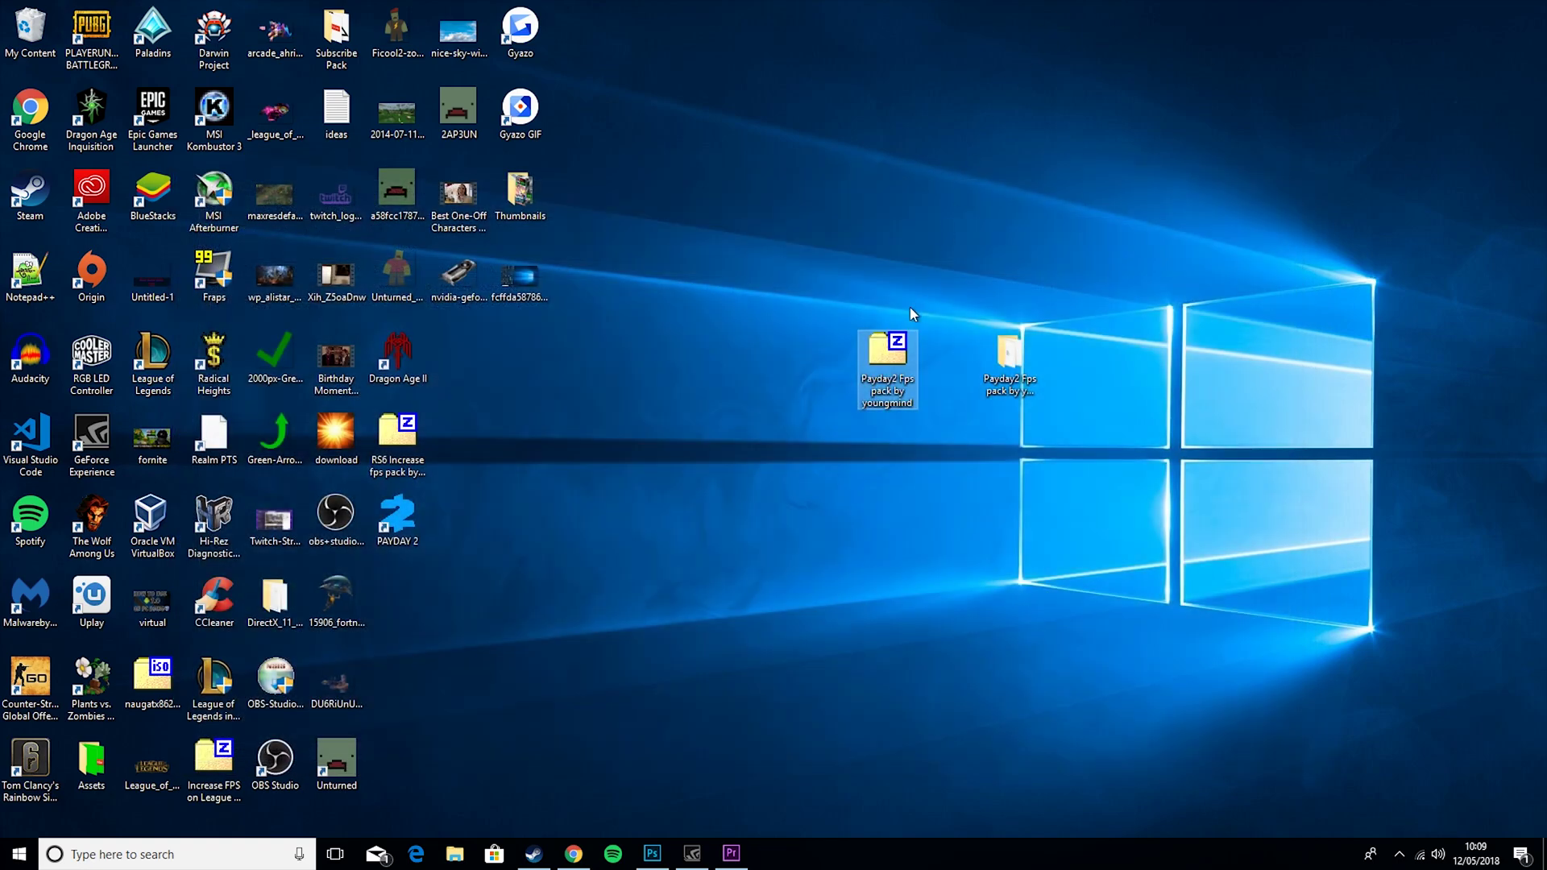
- Extract the zip to 'Payday2 Fps pack by youngmind' and tidy both icons on the desktop
right_click(900, 369)
mouse_move(1110, 400)
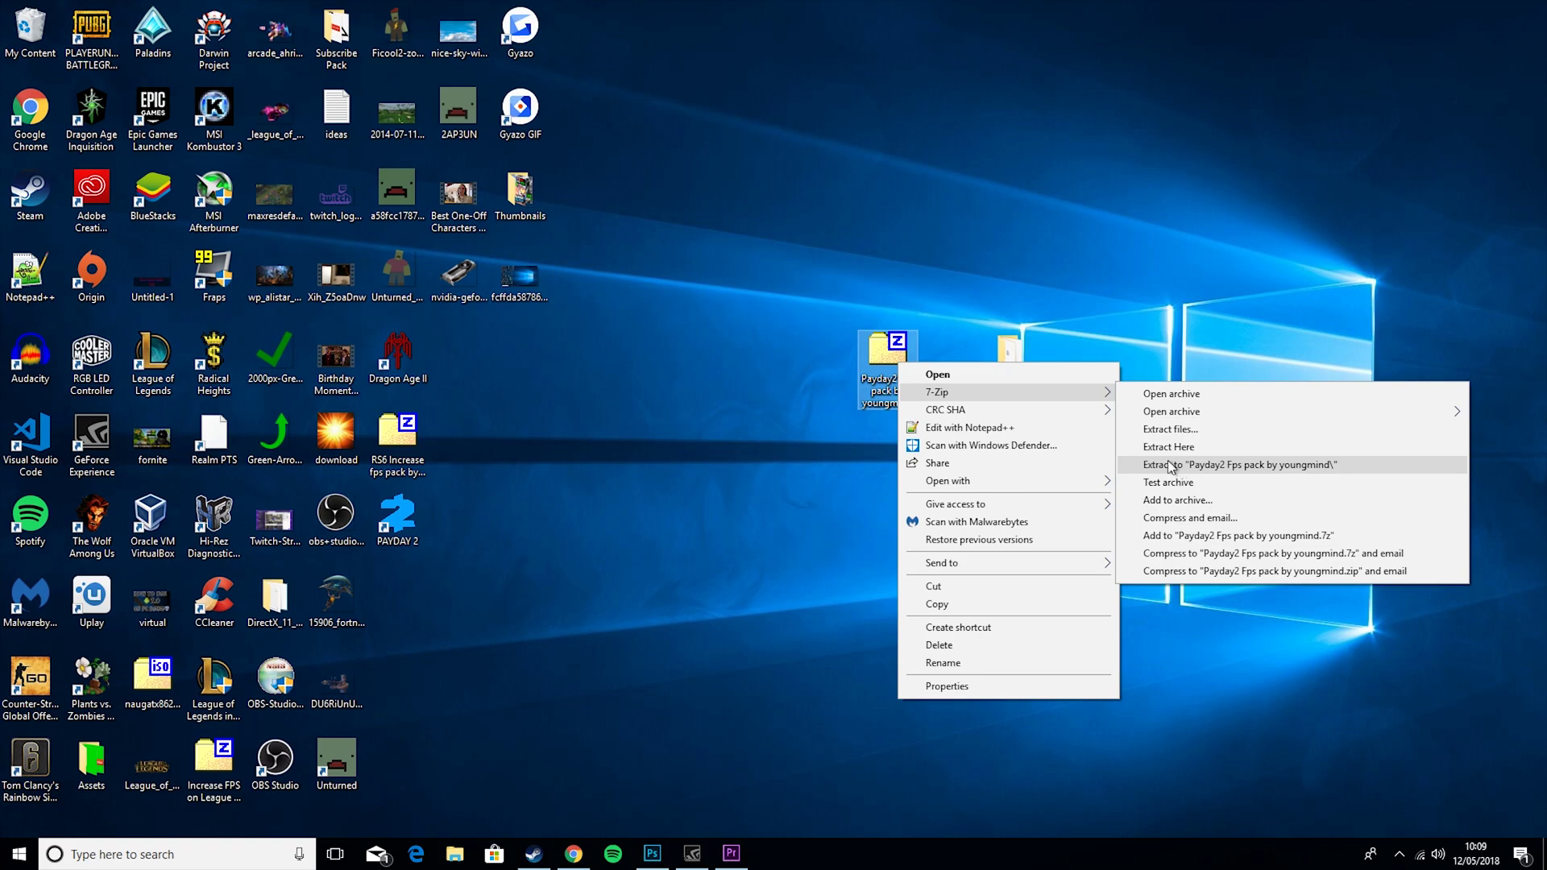
click(936, 265)
drag(887, 361, 458, 609)
drag(1034, 417, 855, 419)
- Open the extracted pack's Configs folder and load its config file in Notepad
double_click(830, 367)
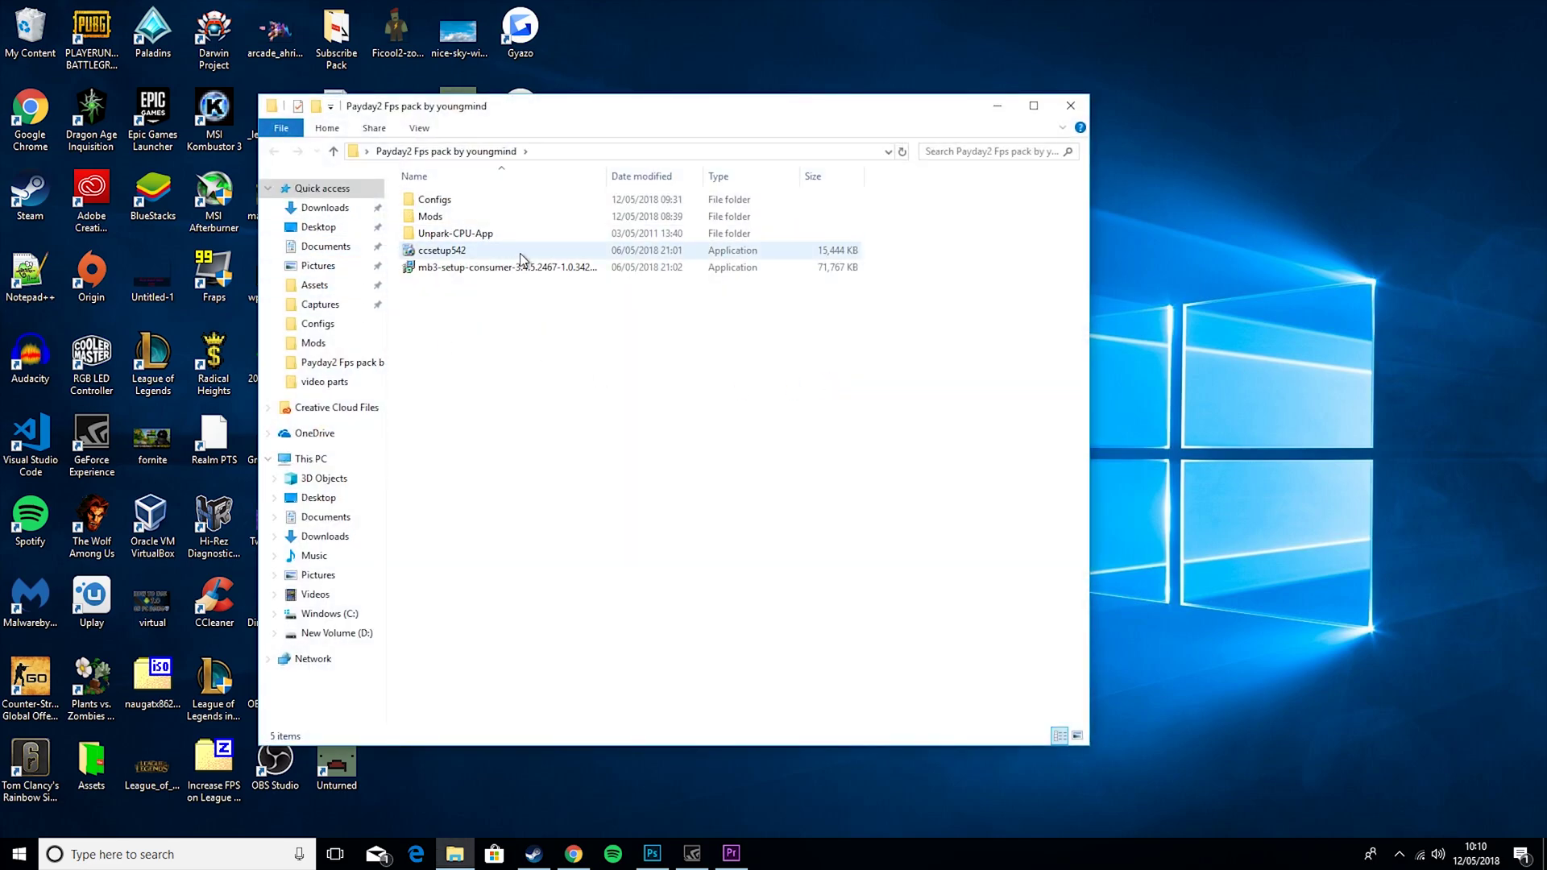
click(461, 207)
drag(483, 381, 467, 206)
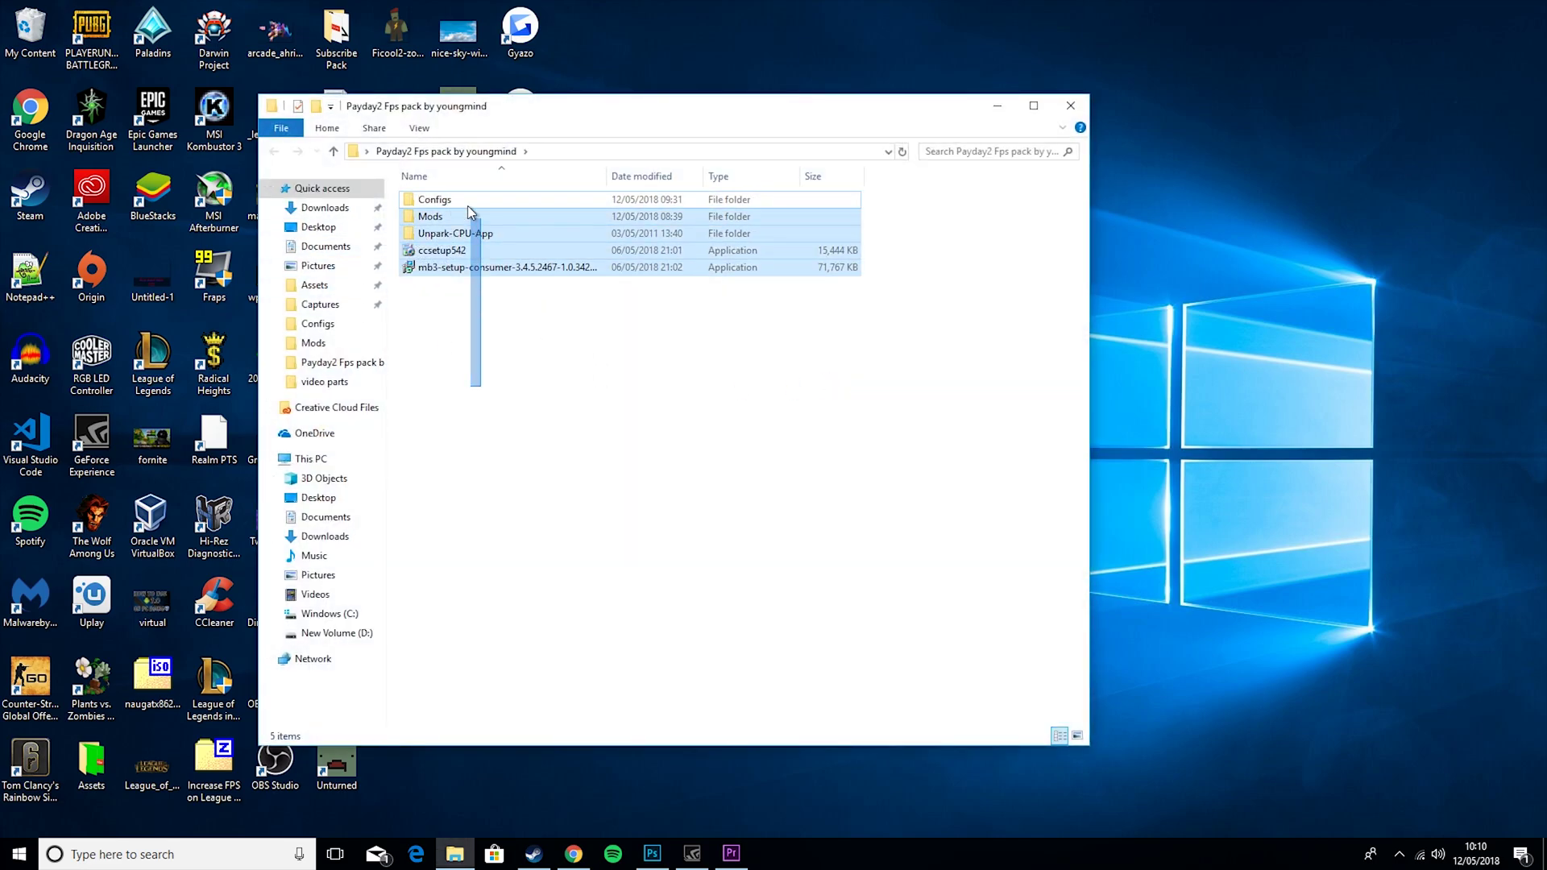
click(494, 387)
double_click(440, 205)
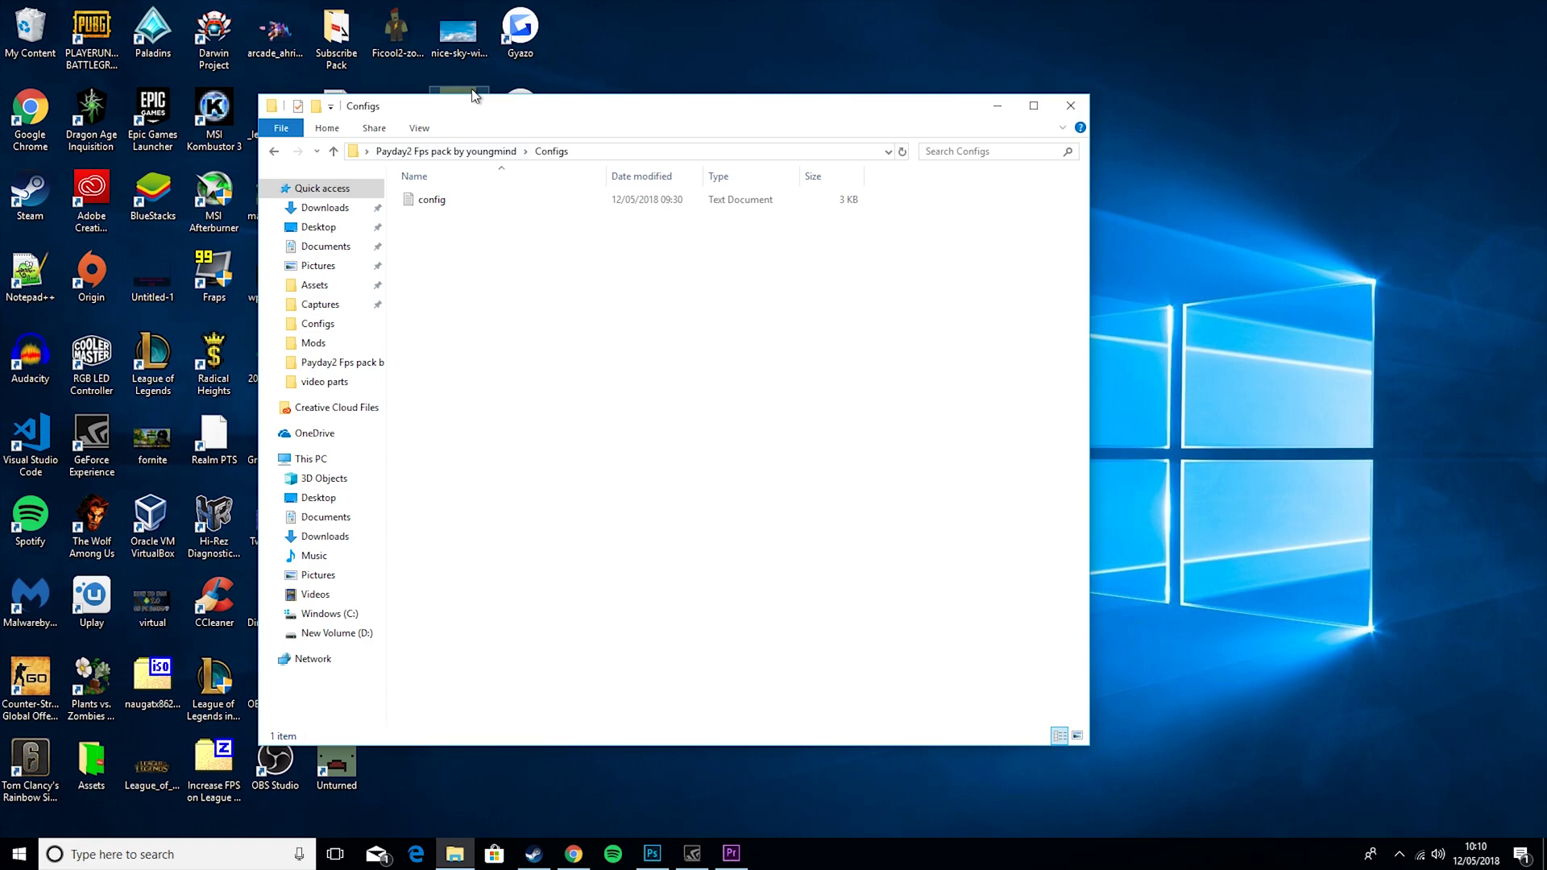
drag(507, 107, 901, 144)
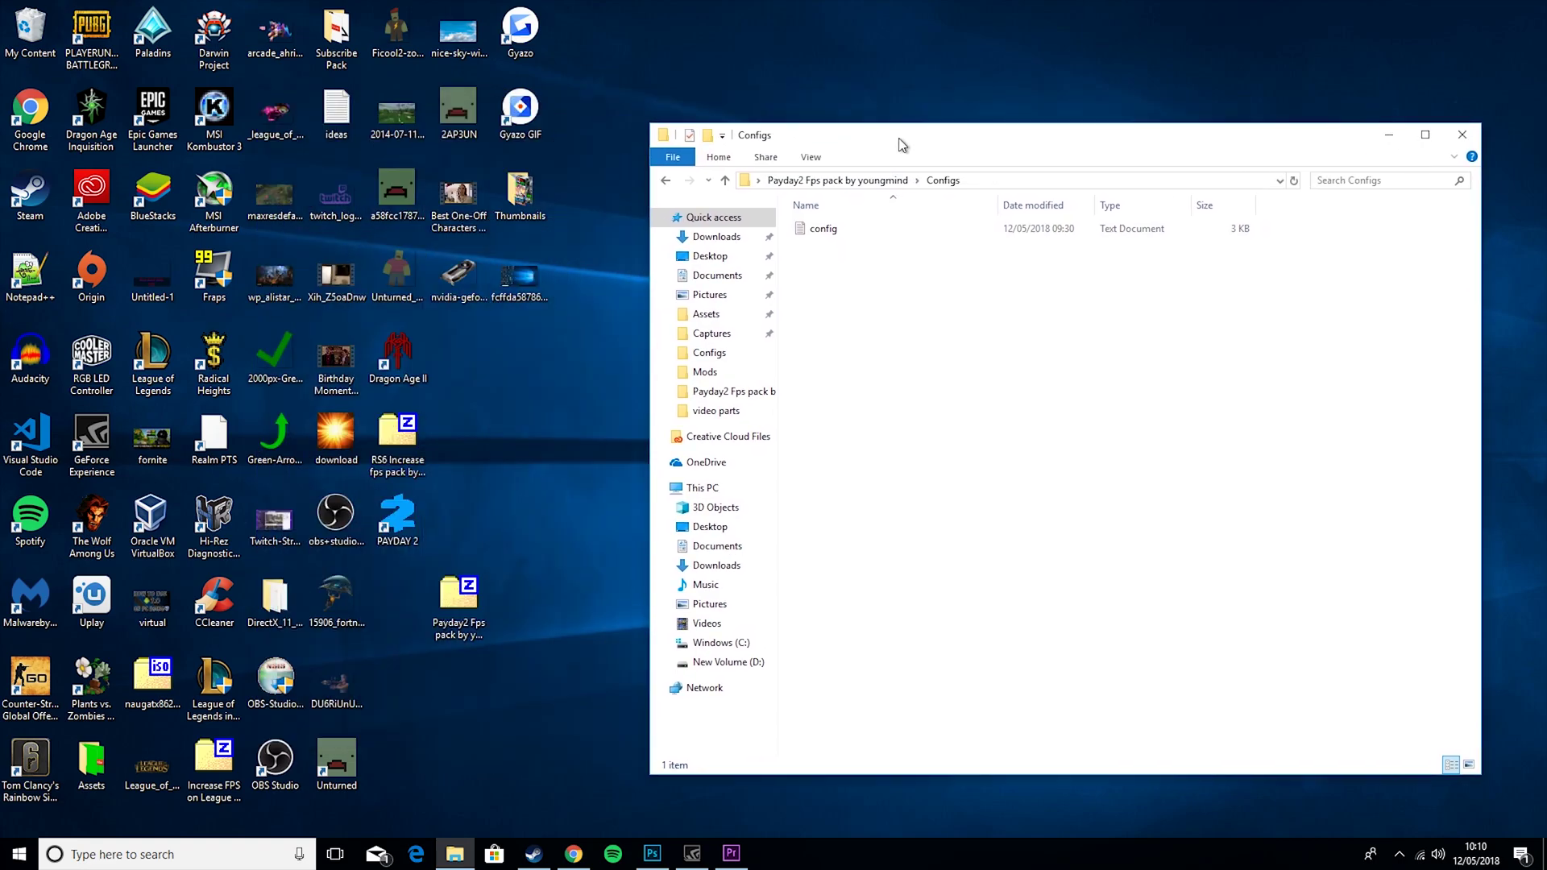
double_click(818, 229)
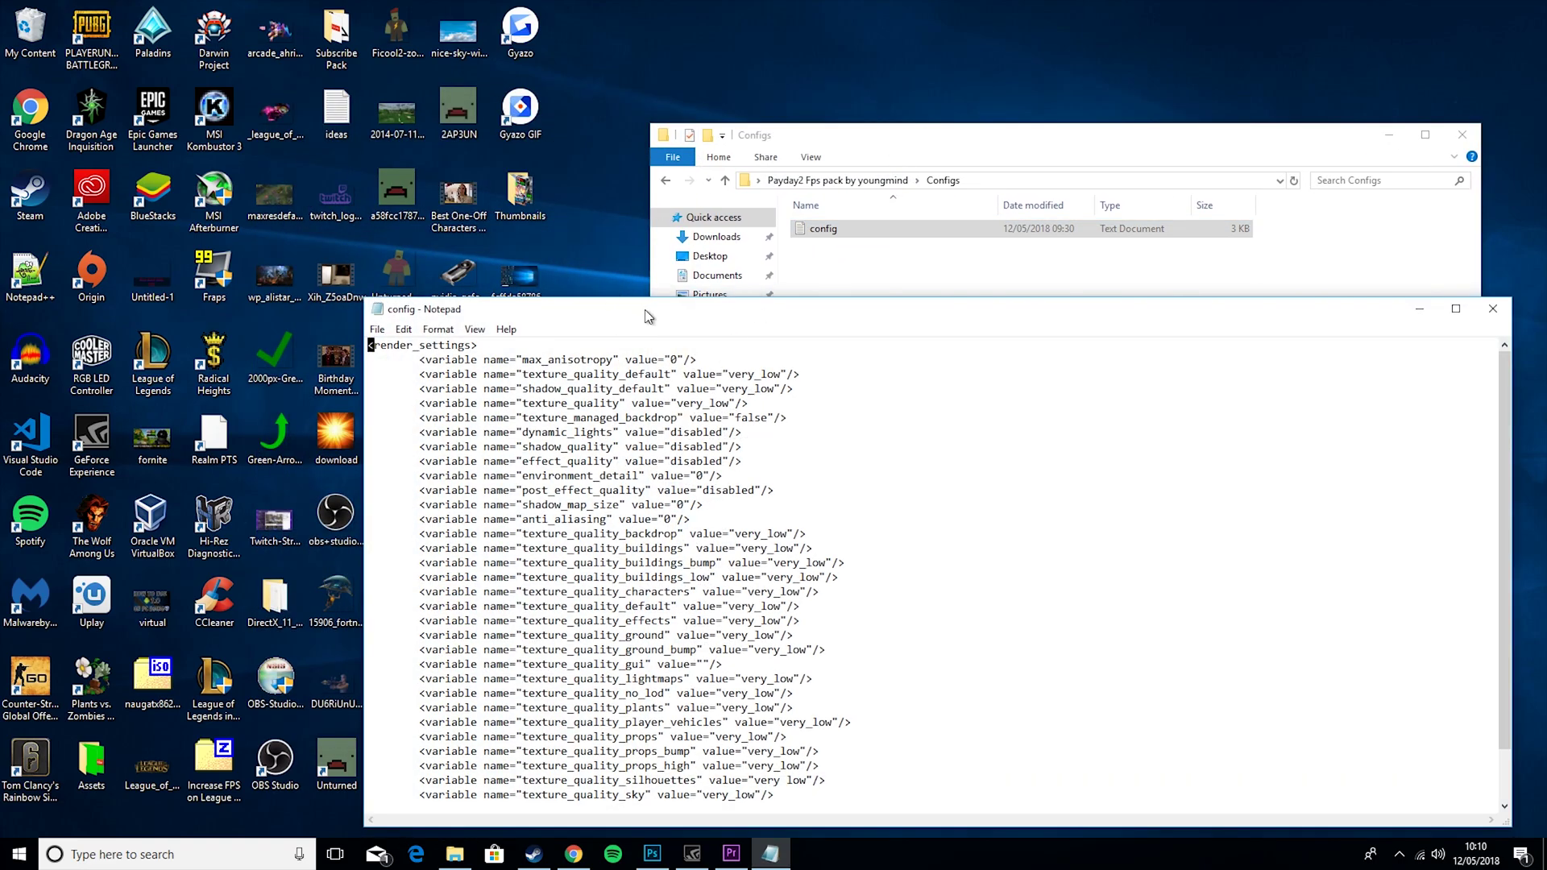
drag(649, 316, 676, 185)
- Search Windows for 'run' and launch the Run dialog
click(282, 853)
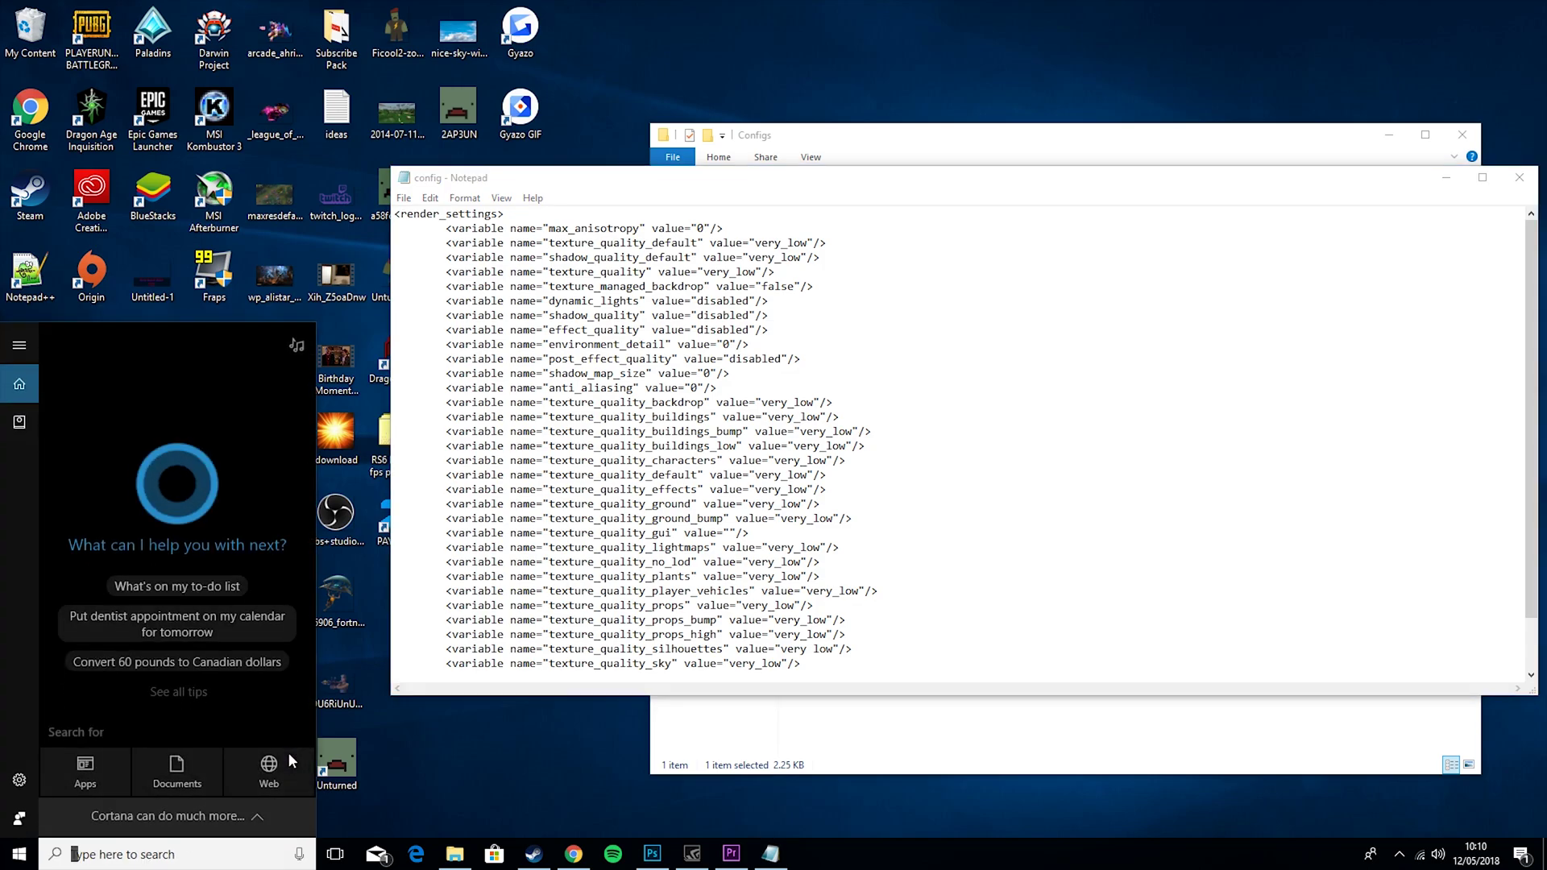
text(run)
click(121, 395)
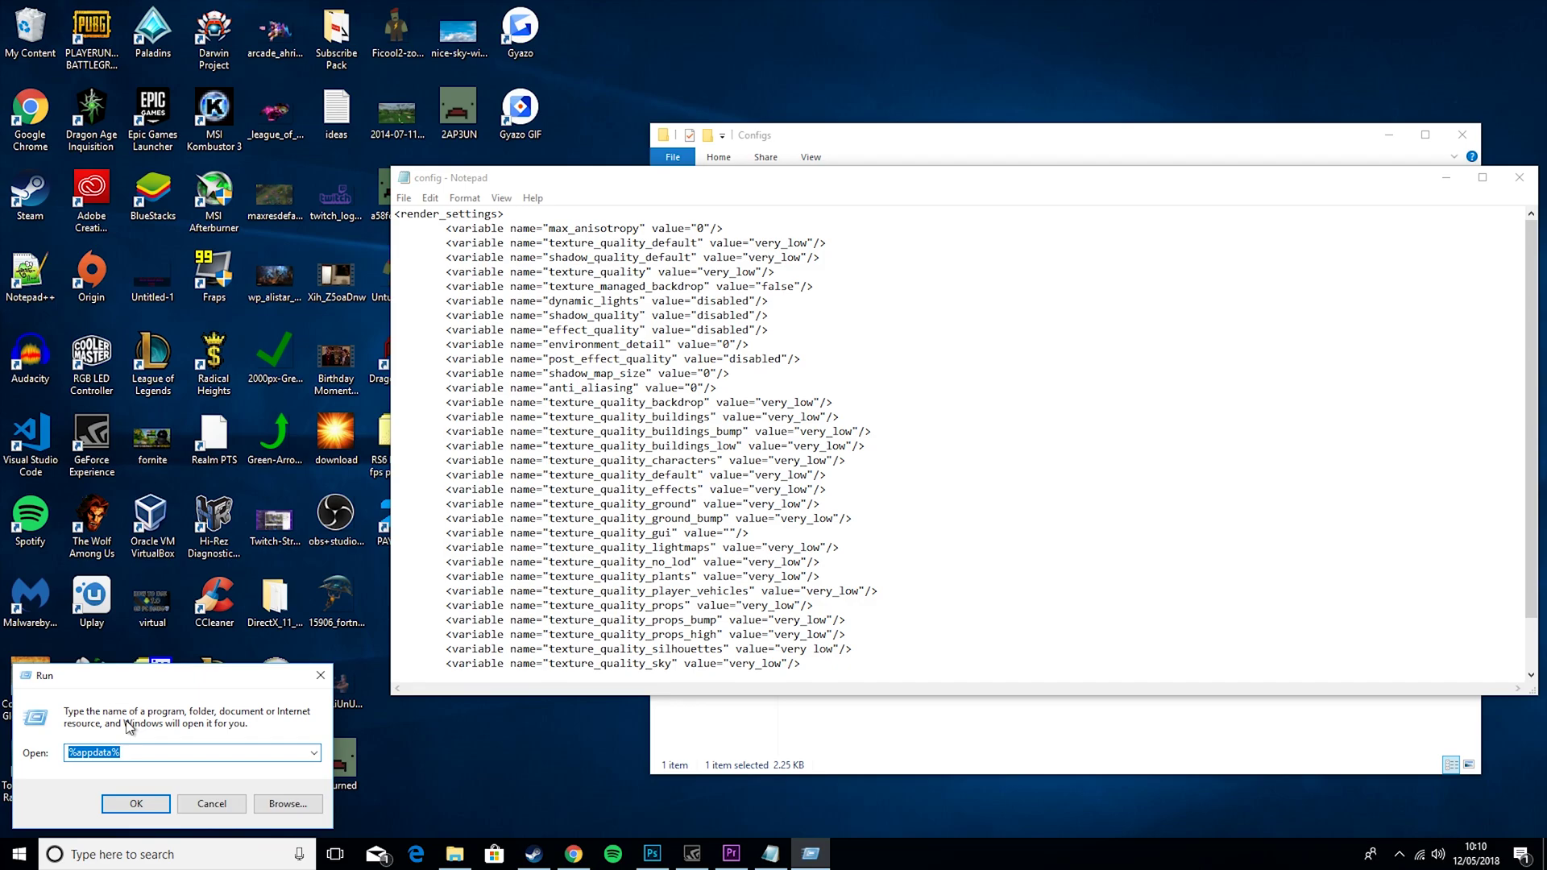
- Open %appdata%, then navigate up to AppData\Local\PAYDAY 2
key(Return)
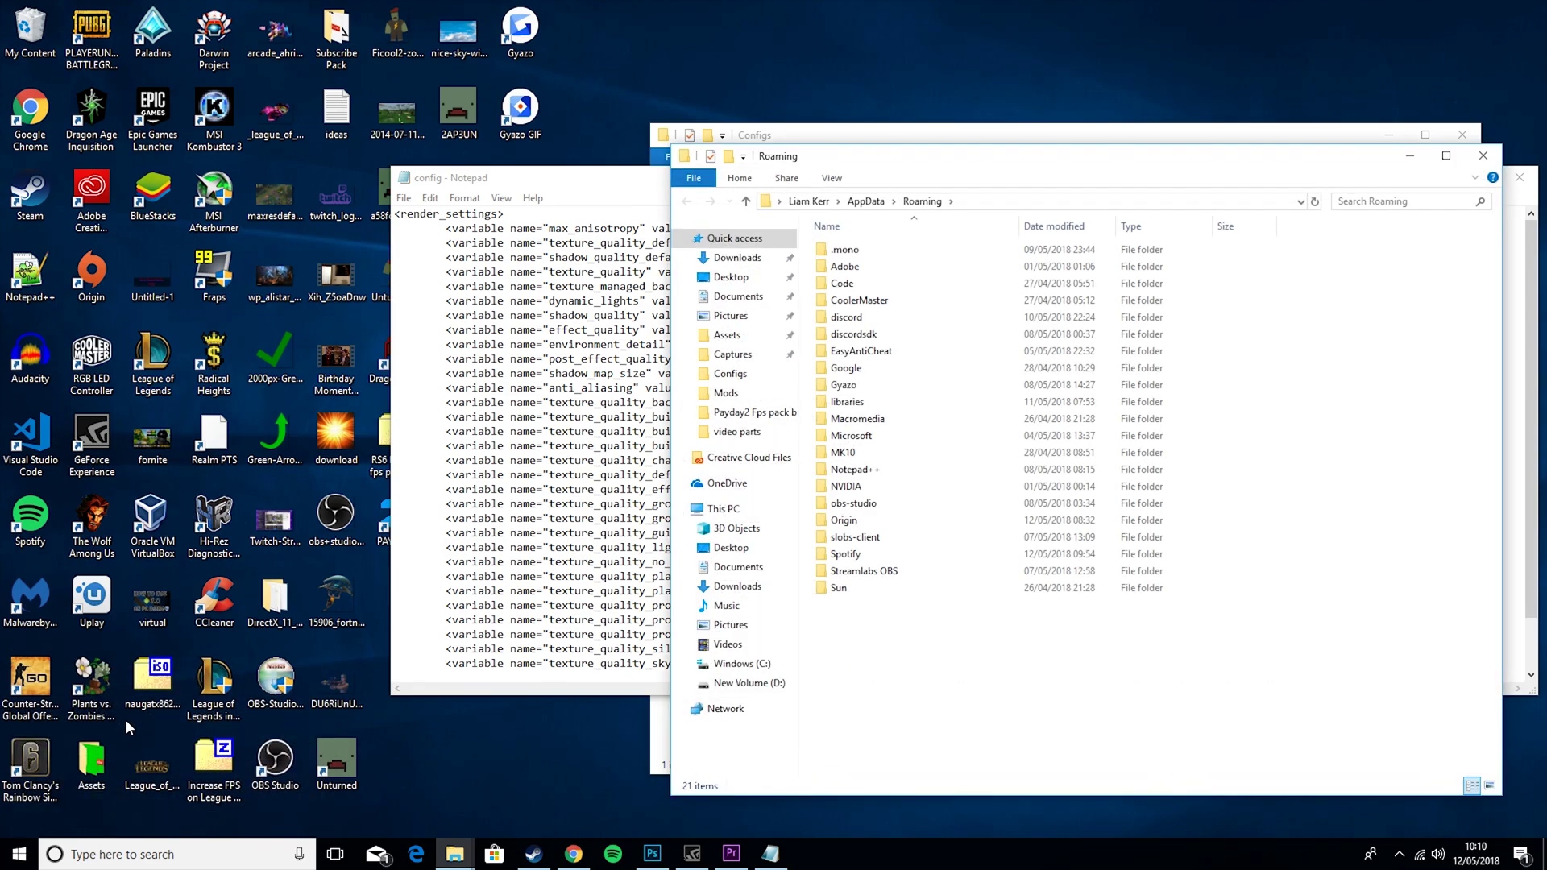
click(837, 179)
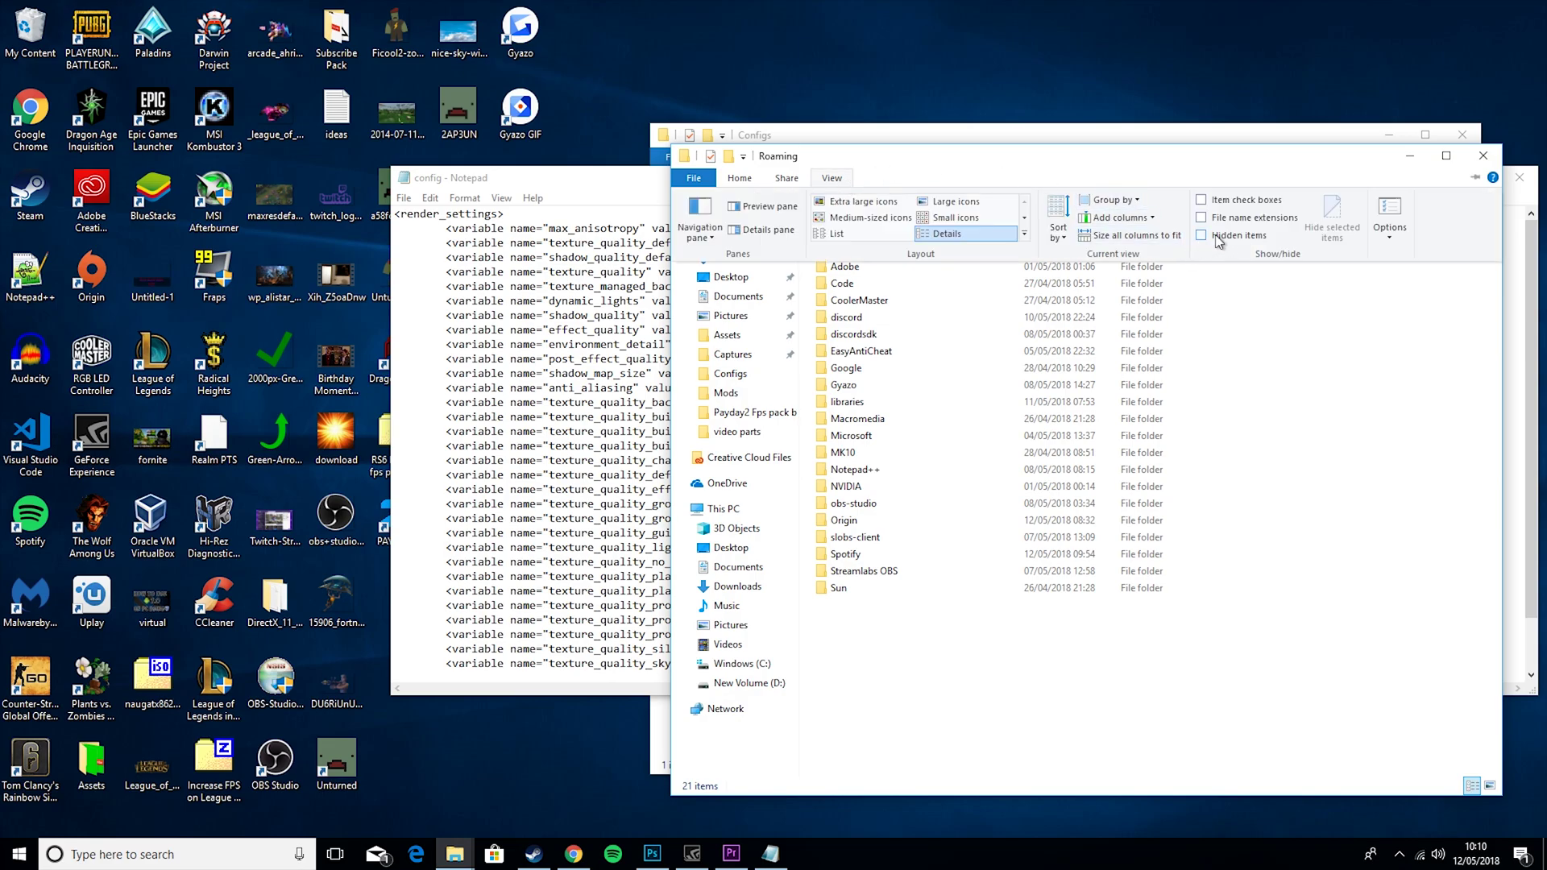
click(1362, 411)
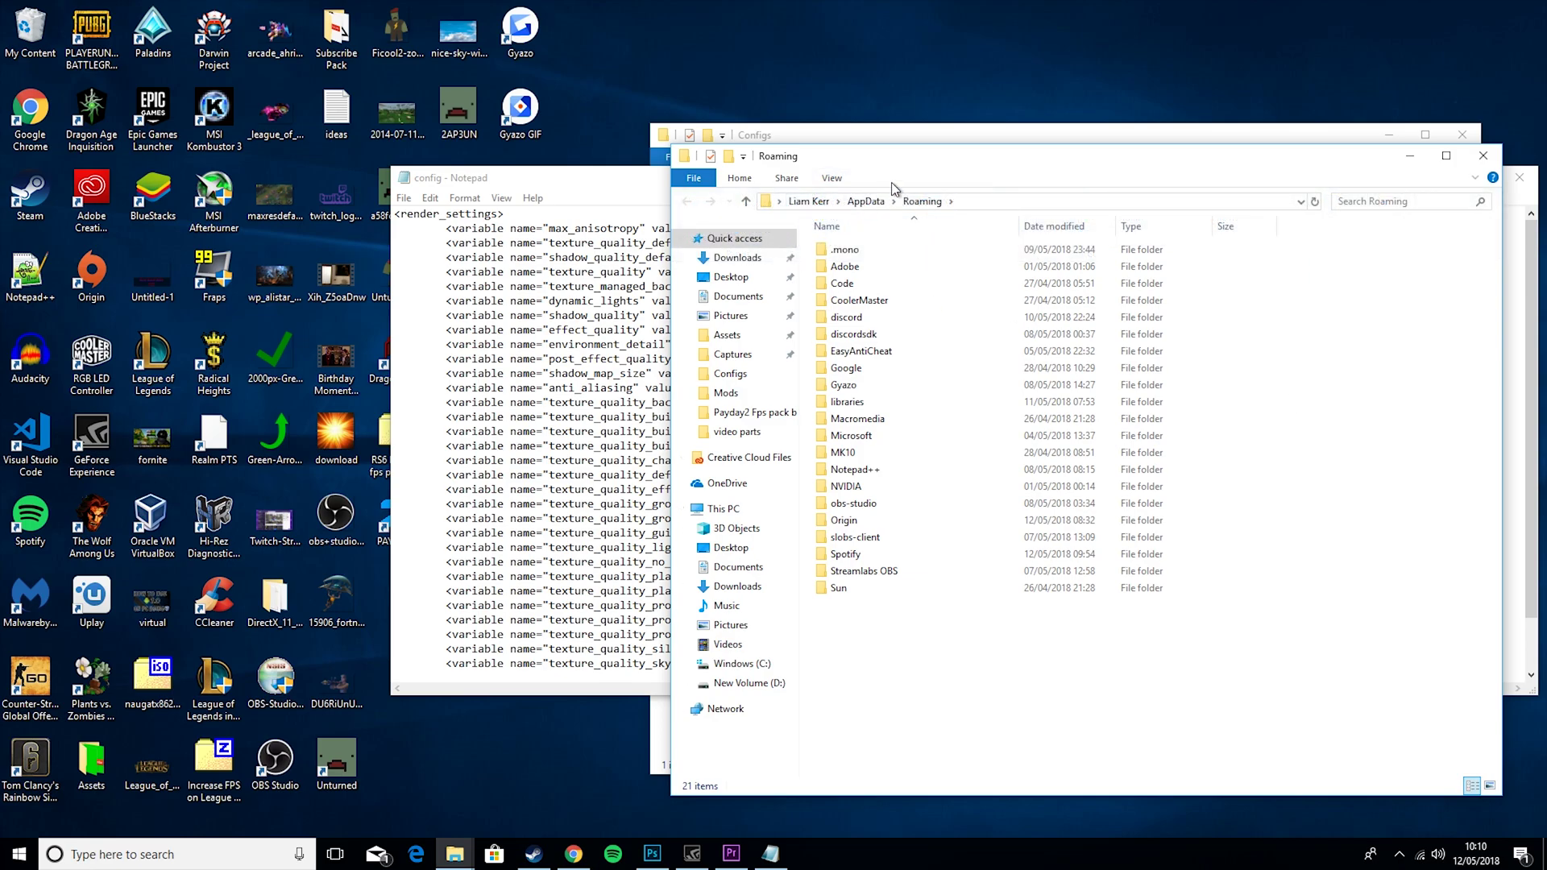
click(855, 206)
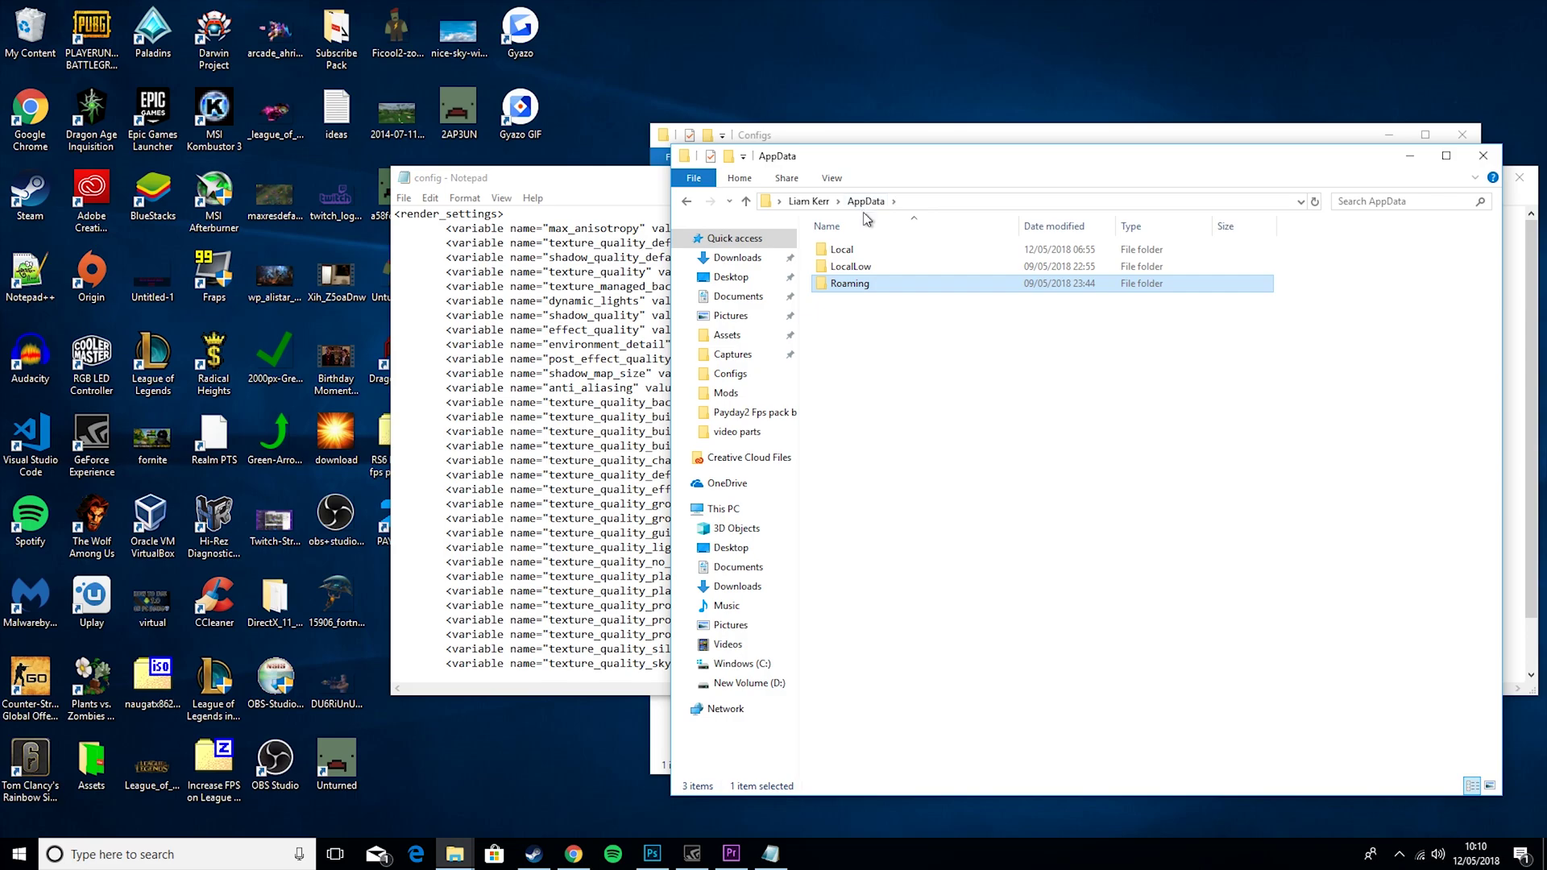
double_click(844, 249)
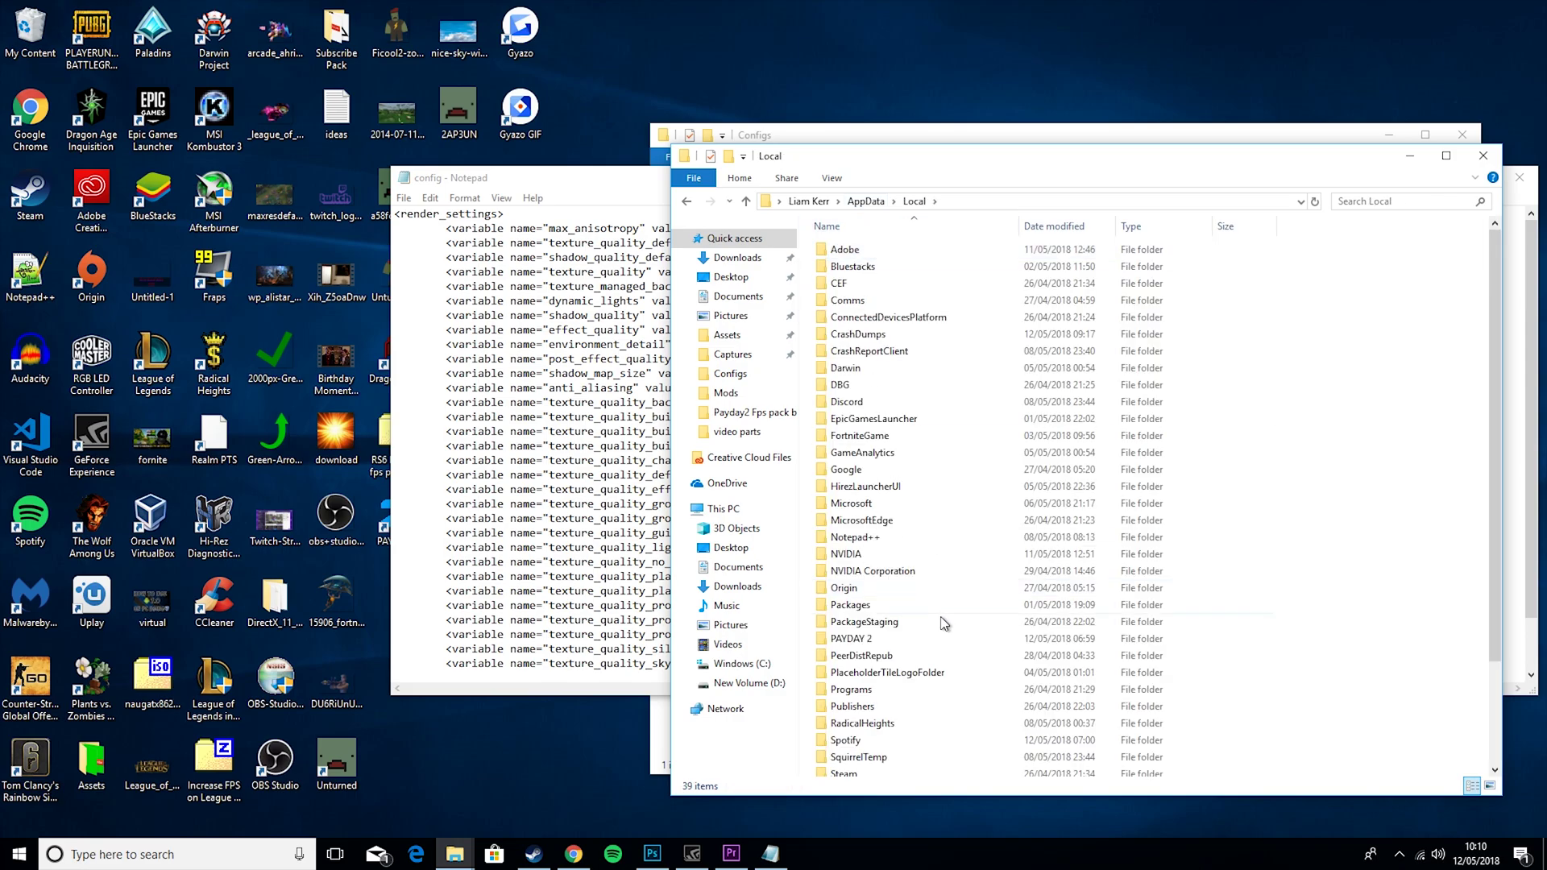
double_click(891, 640)
- Open the renderer_settings file with Edit with Notepad++
click(874, 274)
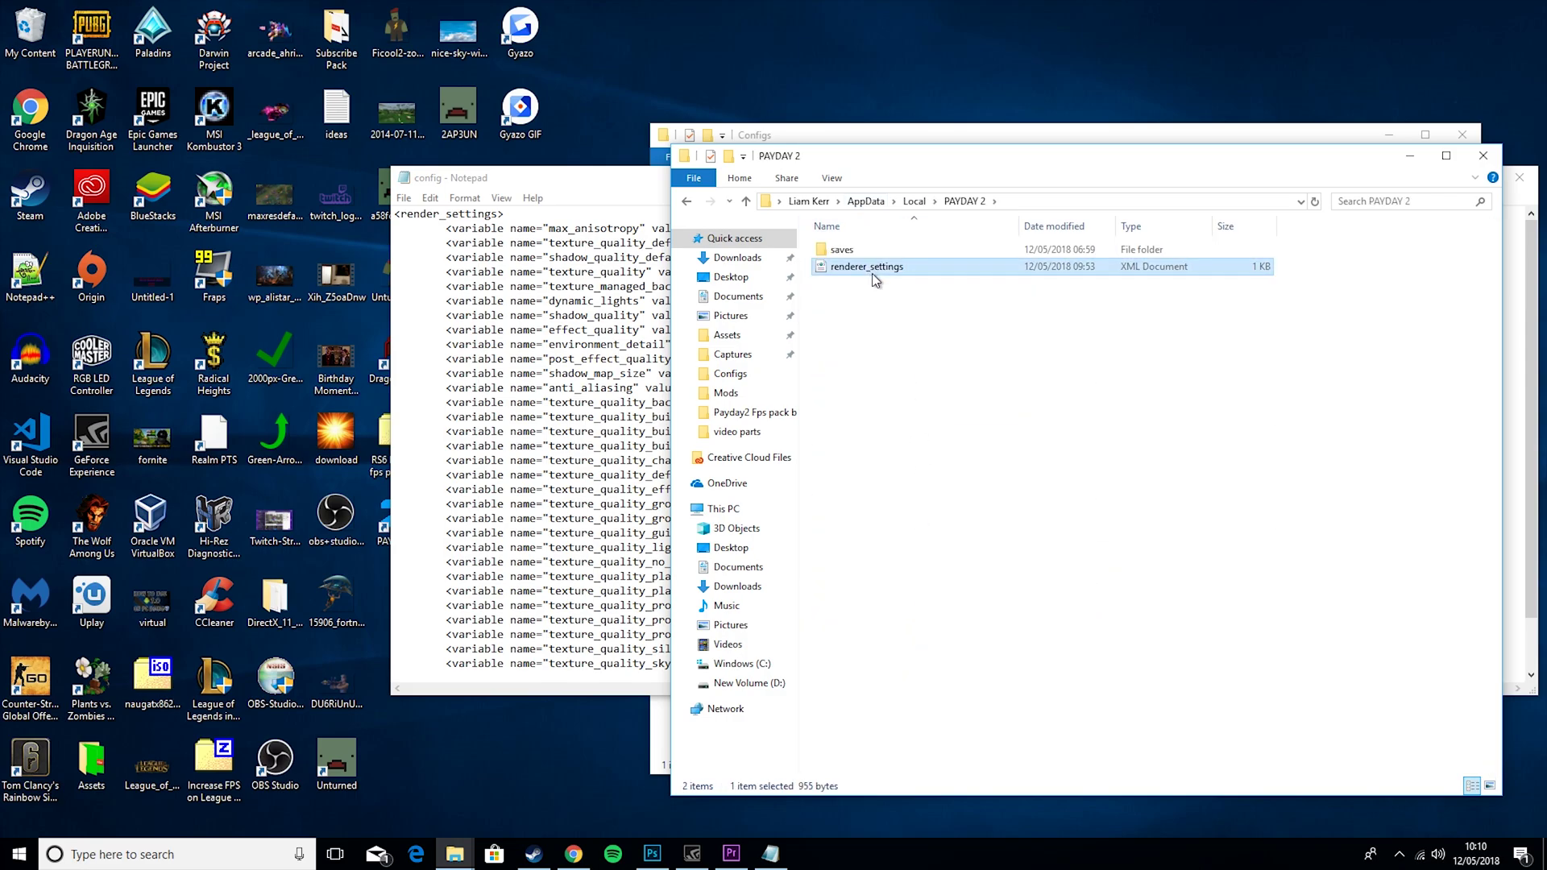
right_click(874, 278)
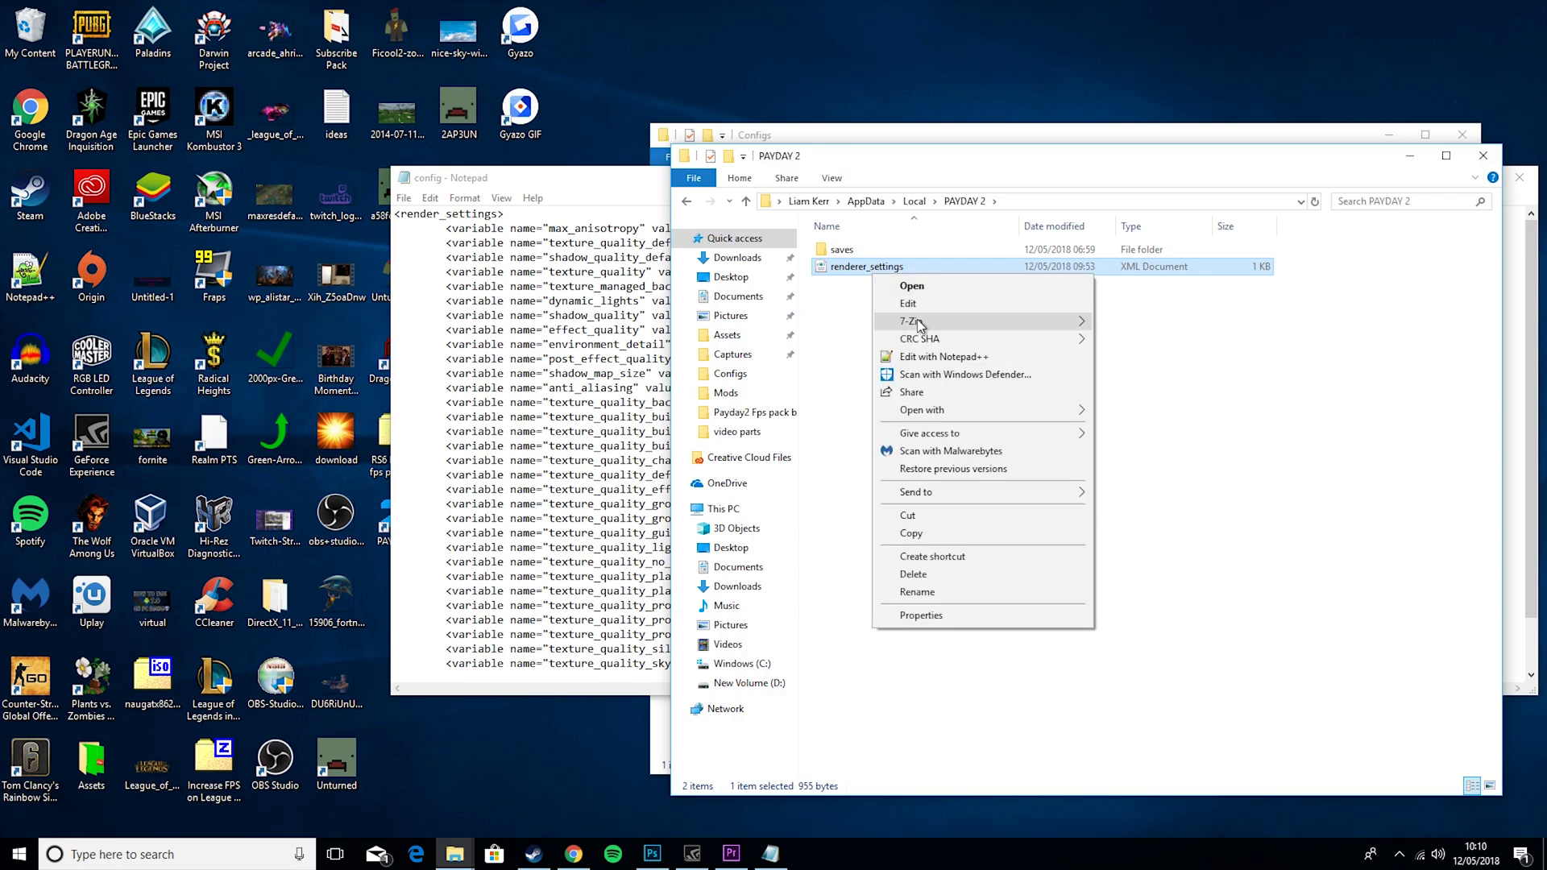
click(935, 356)
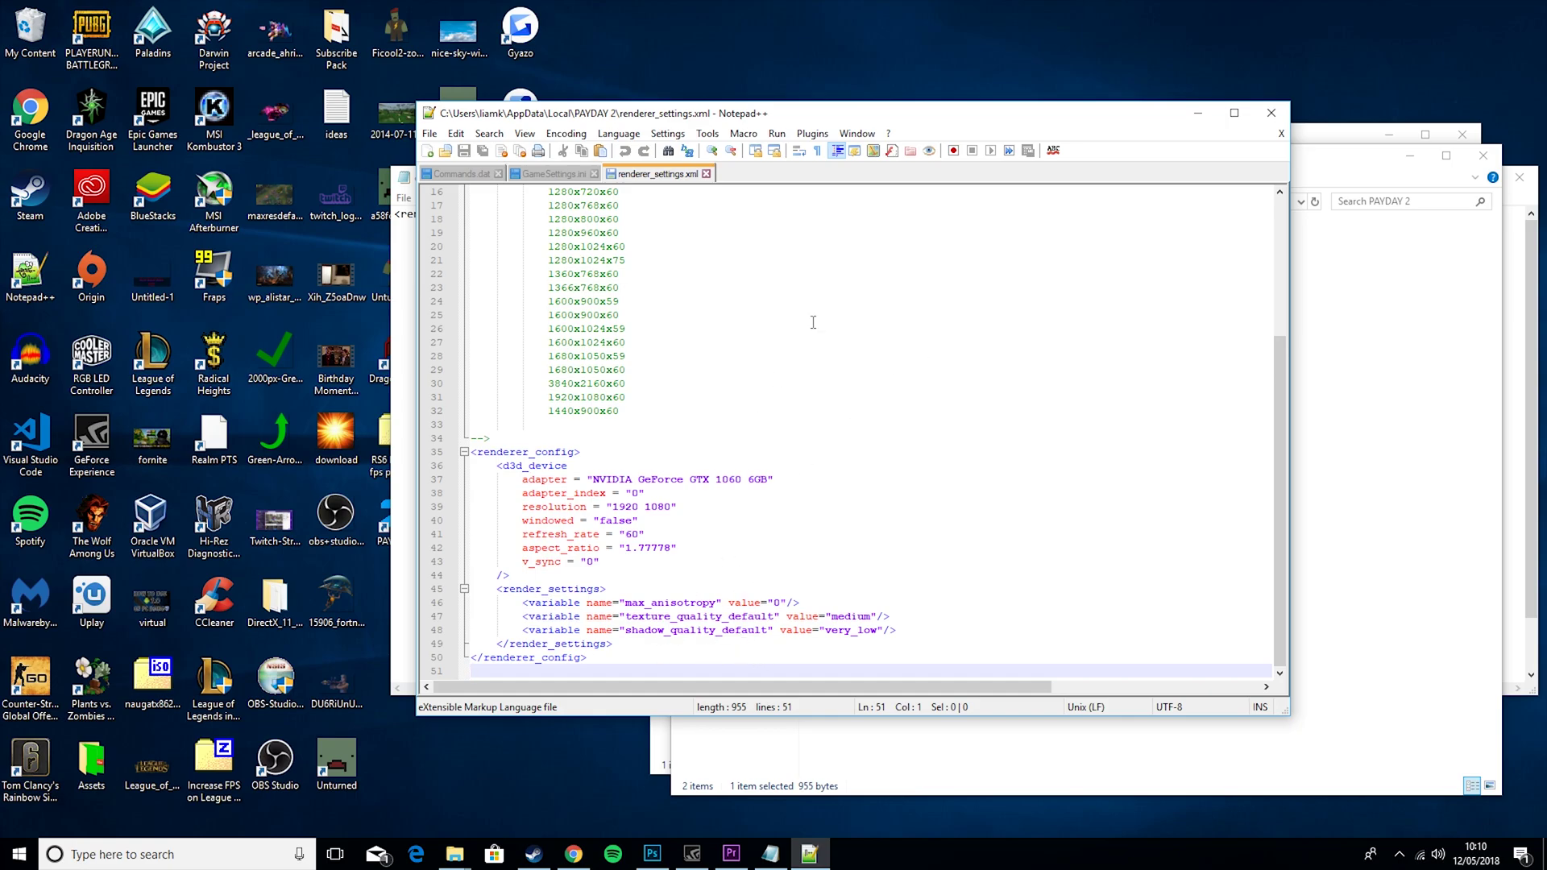
- Arrange the editors and select the whole render_settings block in the config Notepad
drag(886, 121, 783, 345)
drag(578, 188, 611, 121)
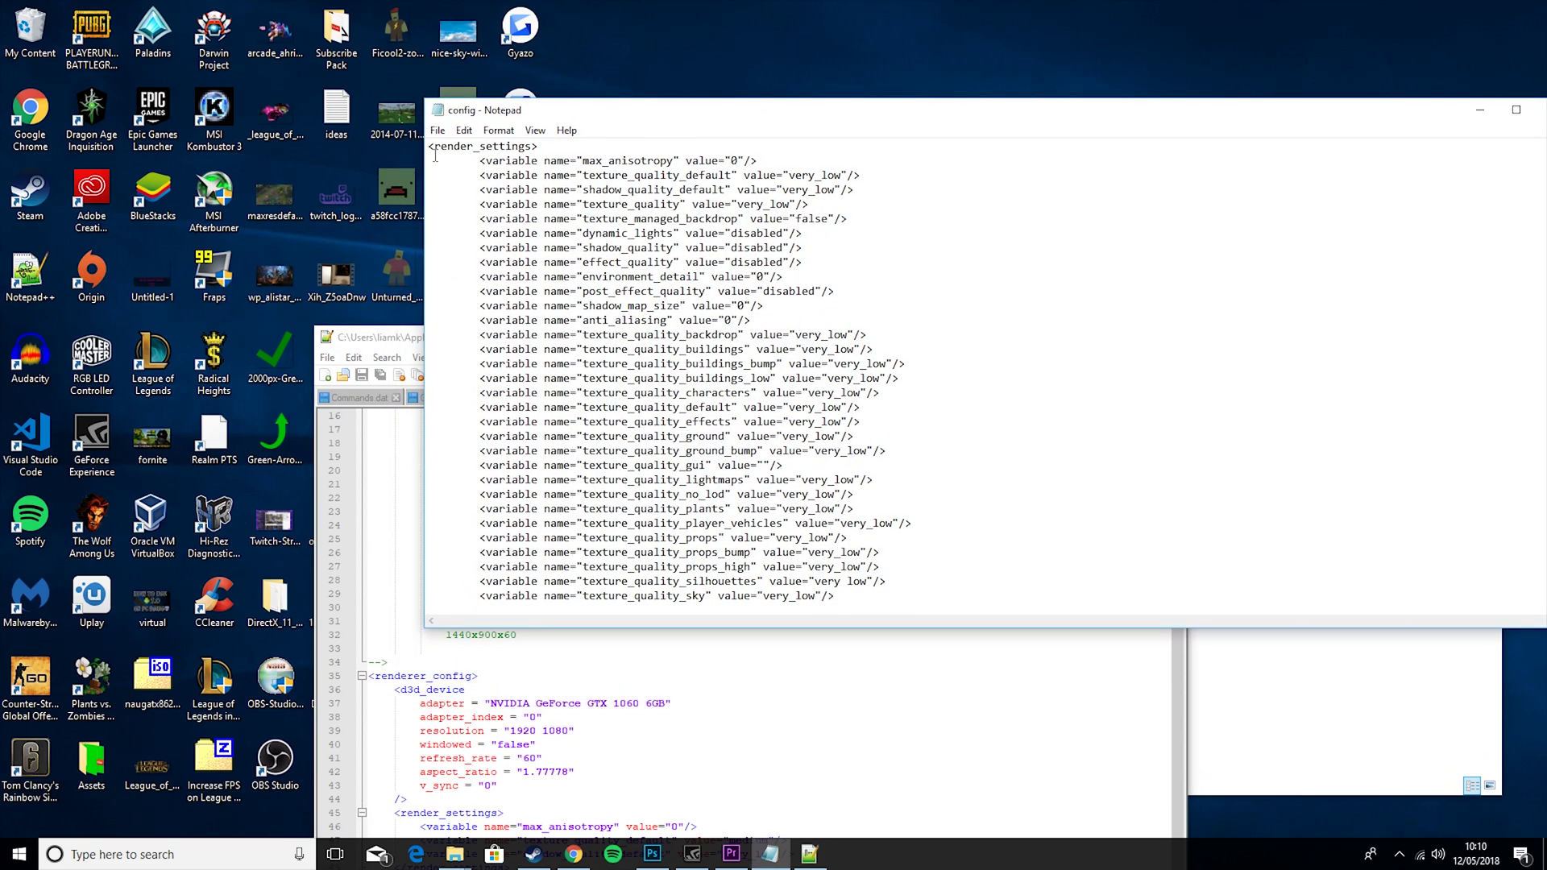
drag(431, 146, 921, 697)
key(ctrl+c)
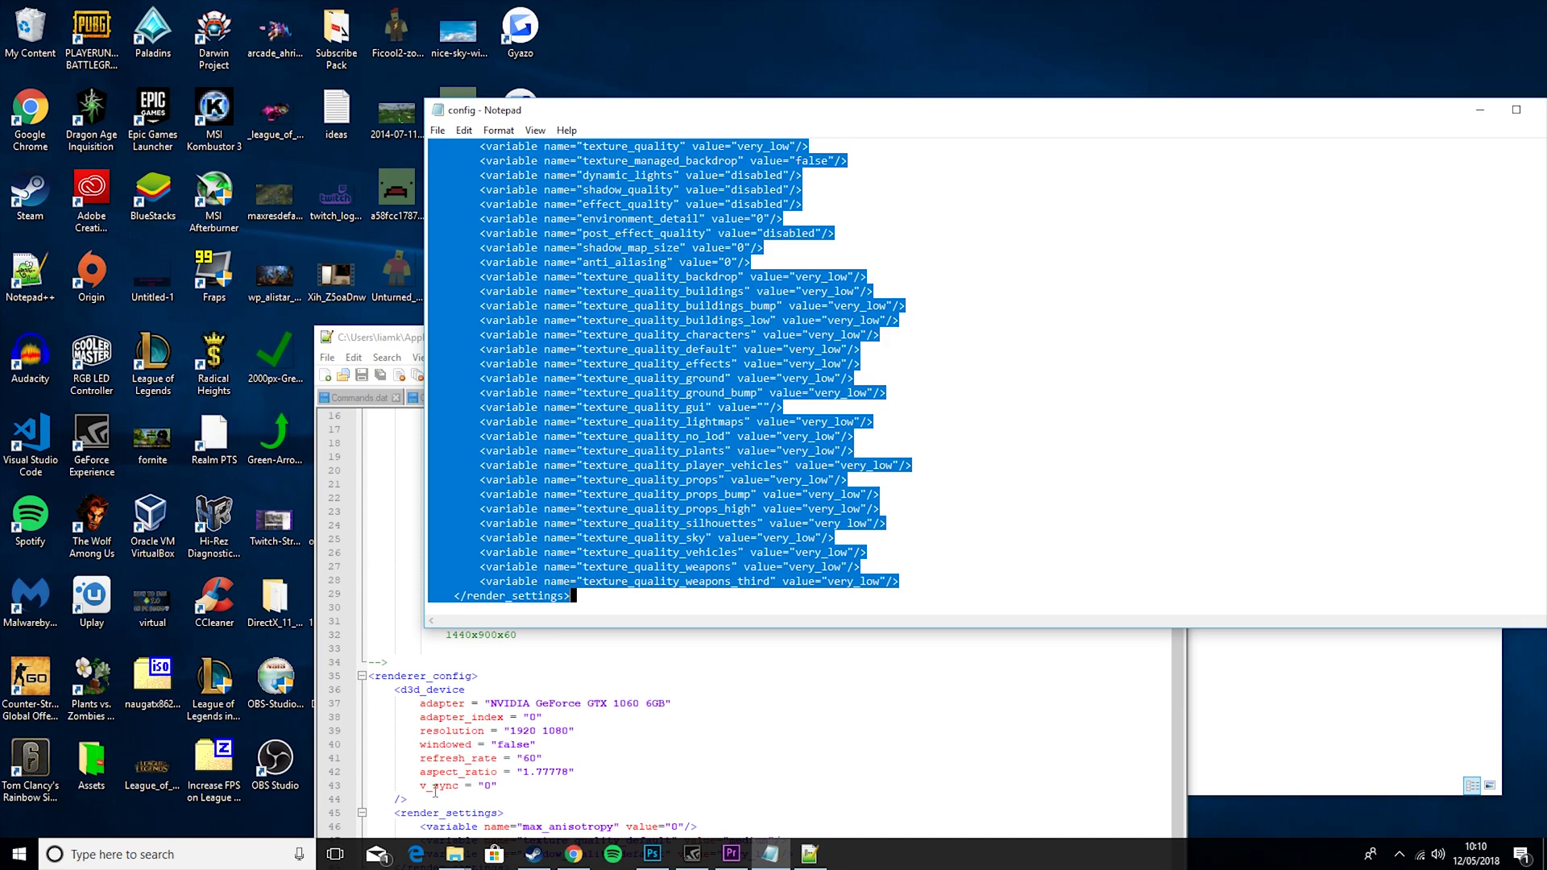
- Paste the very_low block over lines 45-49 of renderer_settings.xml, save, and close Notepad++
click(713, 785)
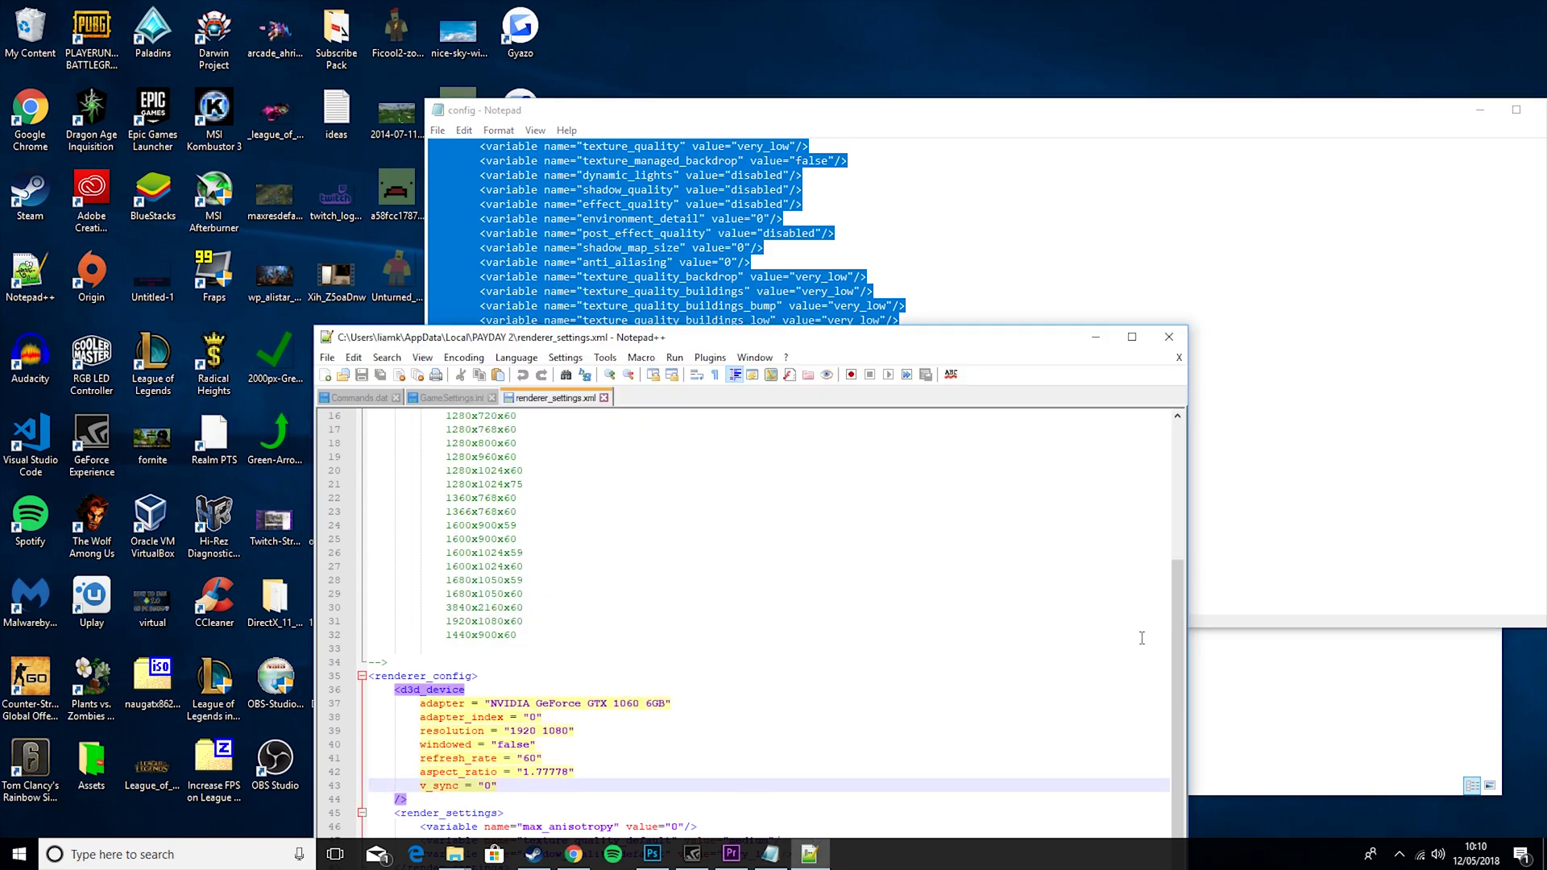
drag(905, 338, 915, 71)
drag(518, 603, 387, 545)
click(531, 601)
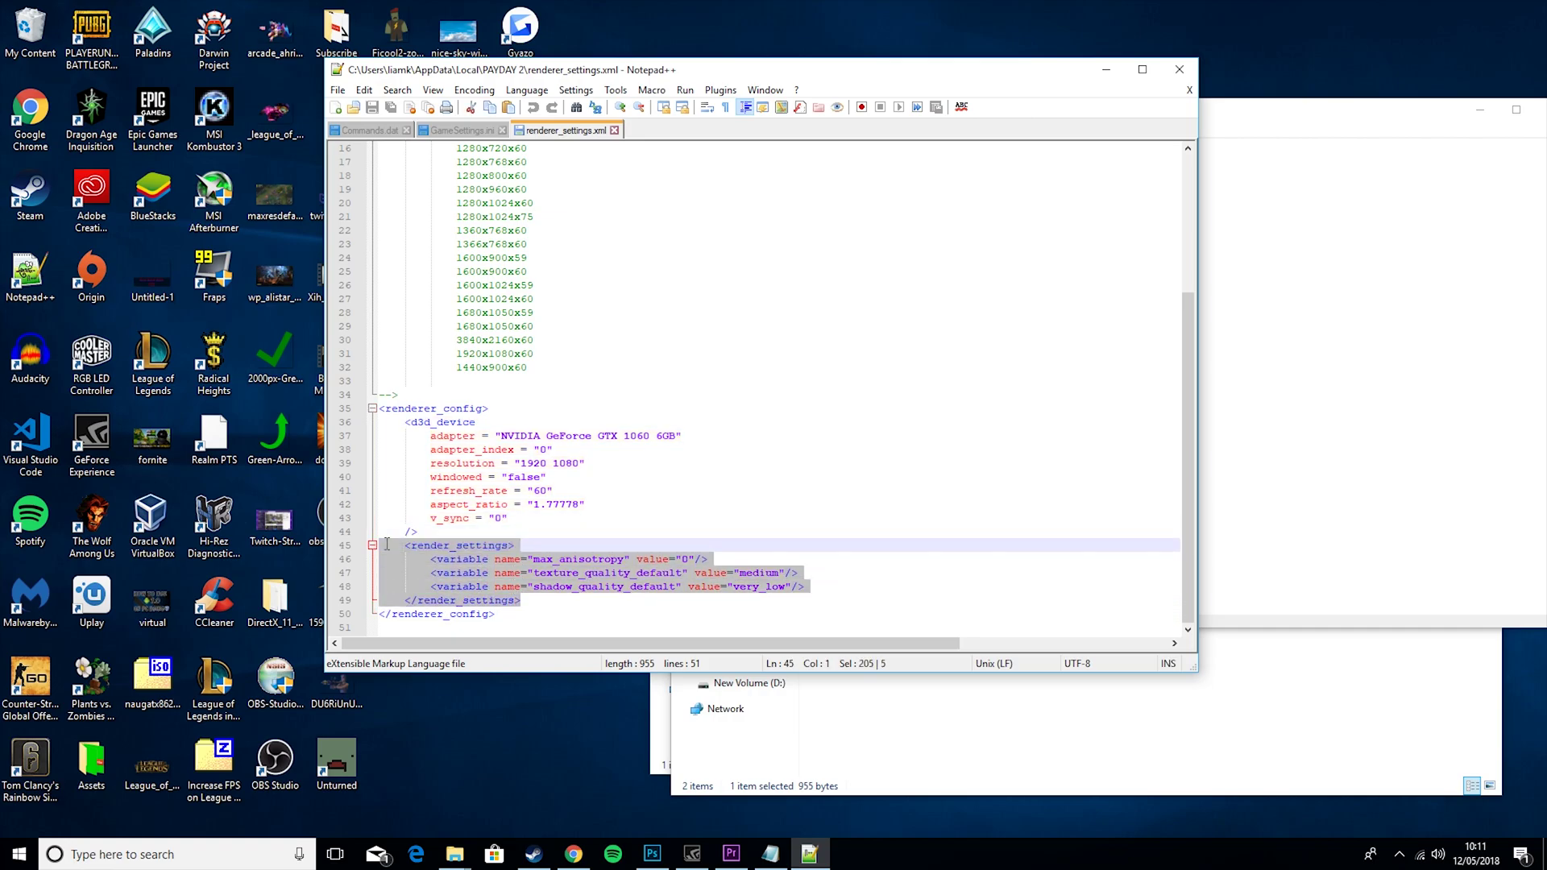
key(ctrl+v)
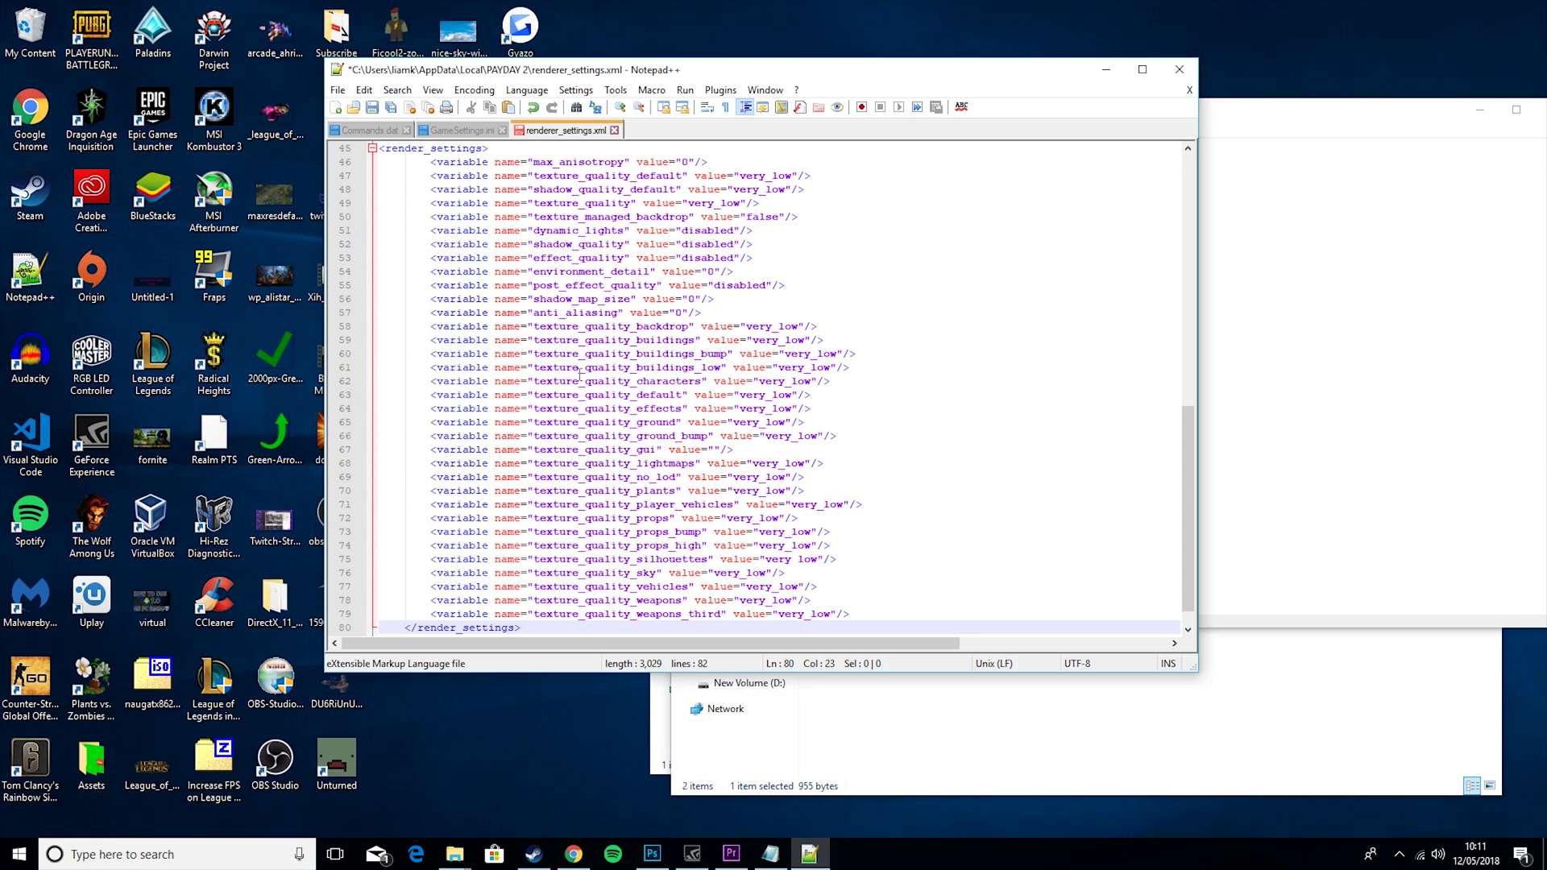
click(372, 108)
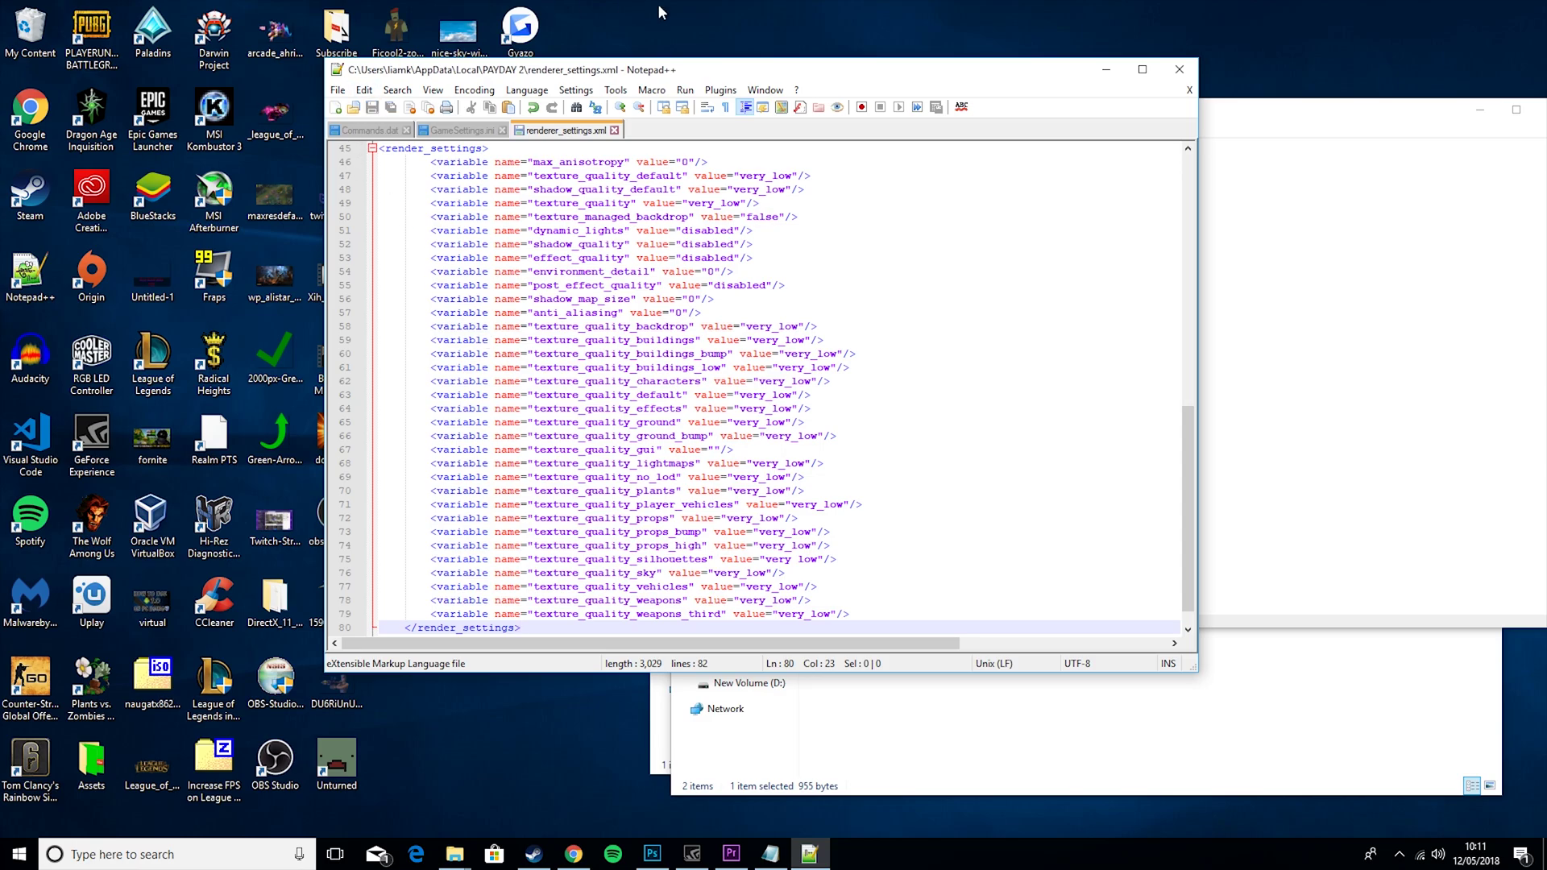
click(1176, 64)
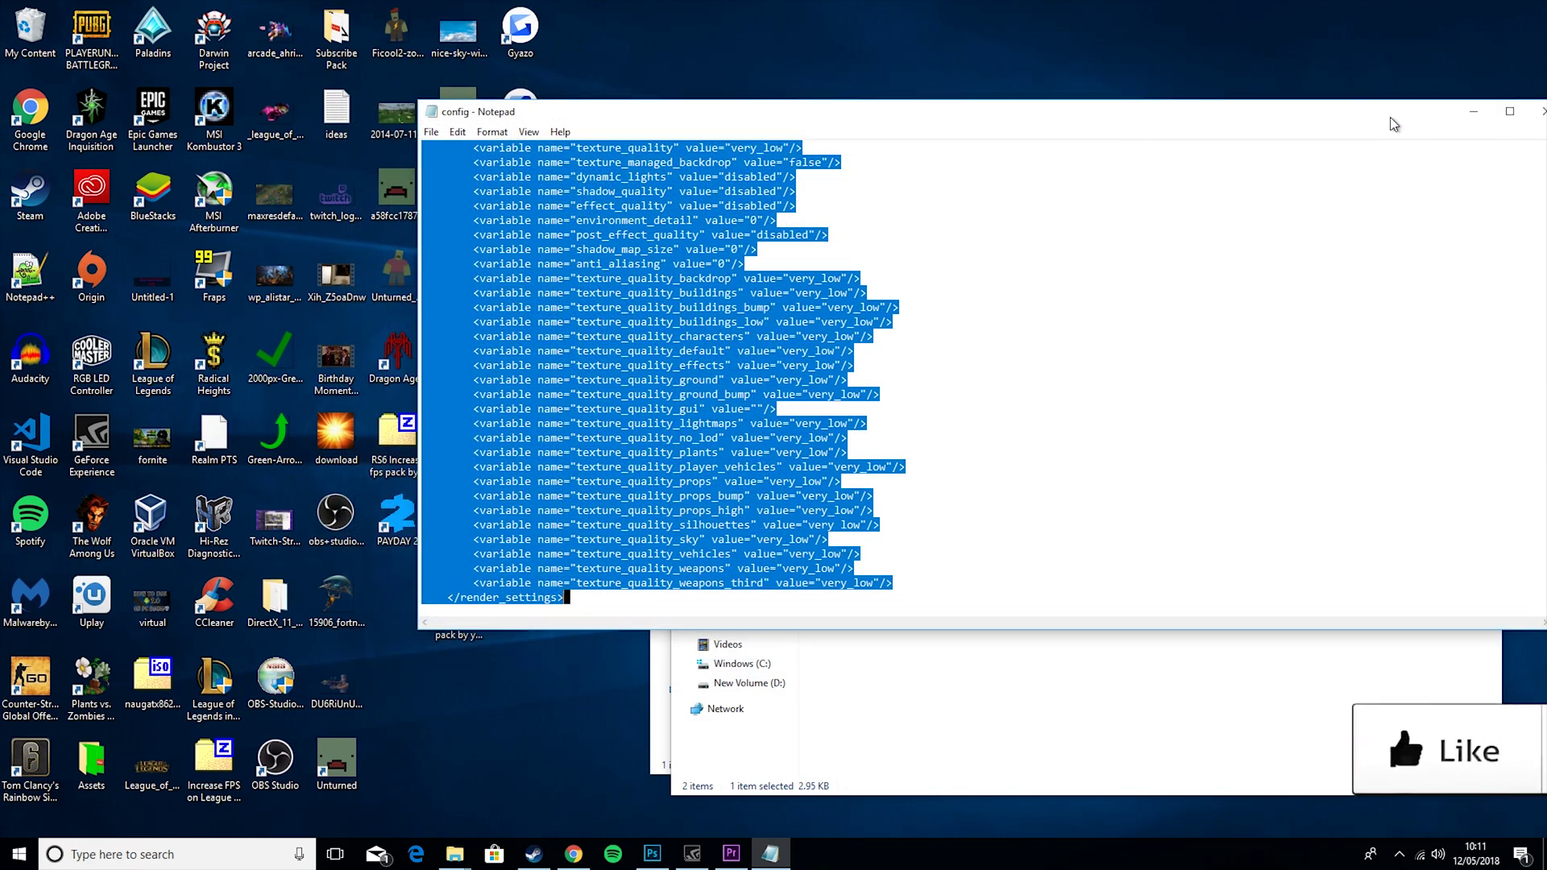
- Close the config Notepad and PAYDAY 2 folder windows, then open the pack's Mods folder
click(1520, 115)
click(1296, 121)
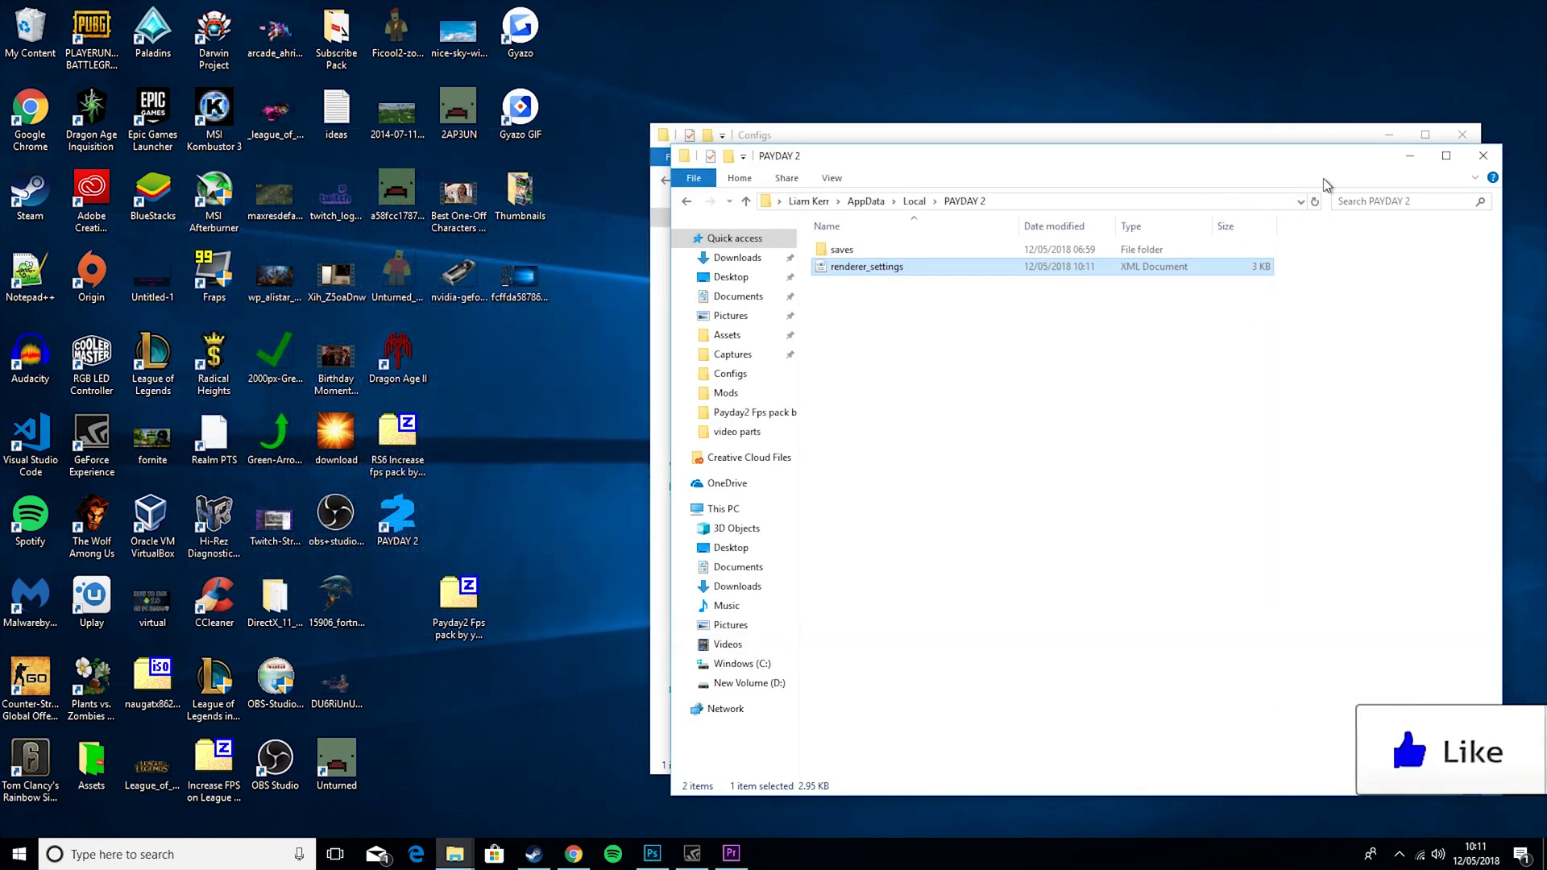
click(1484, 156)
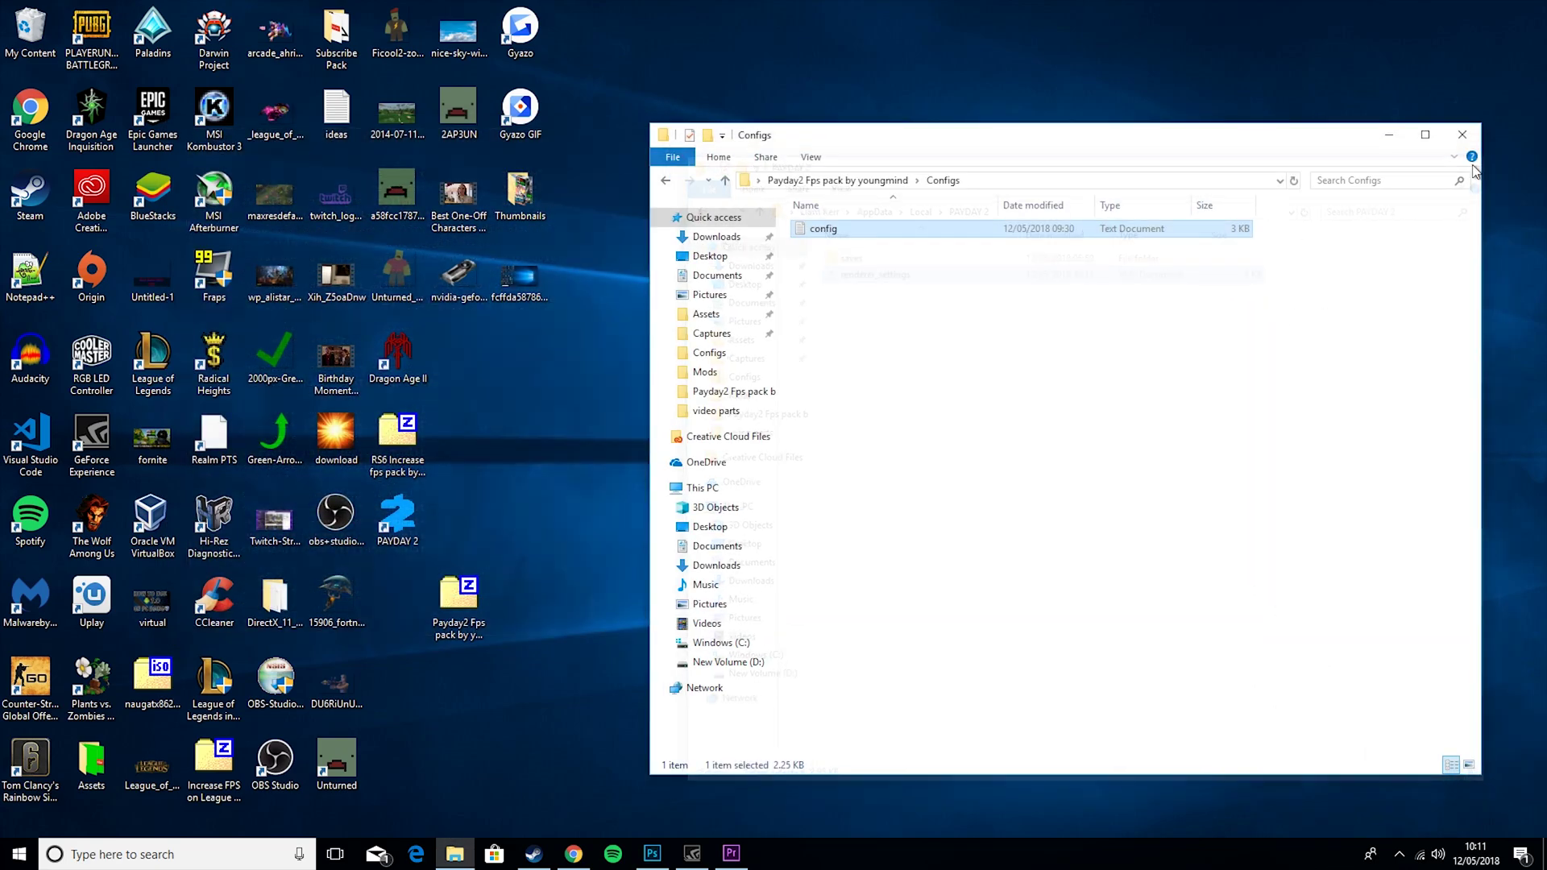
click(878, 181)
double_click(823, 246)
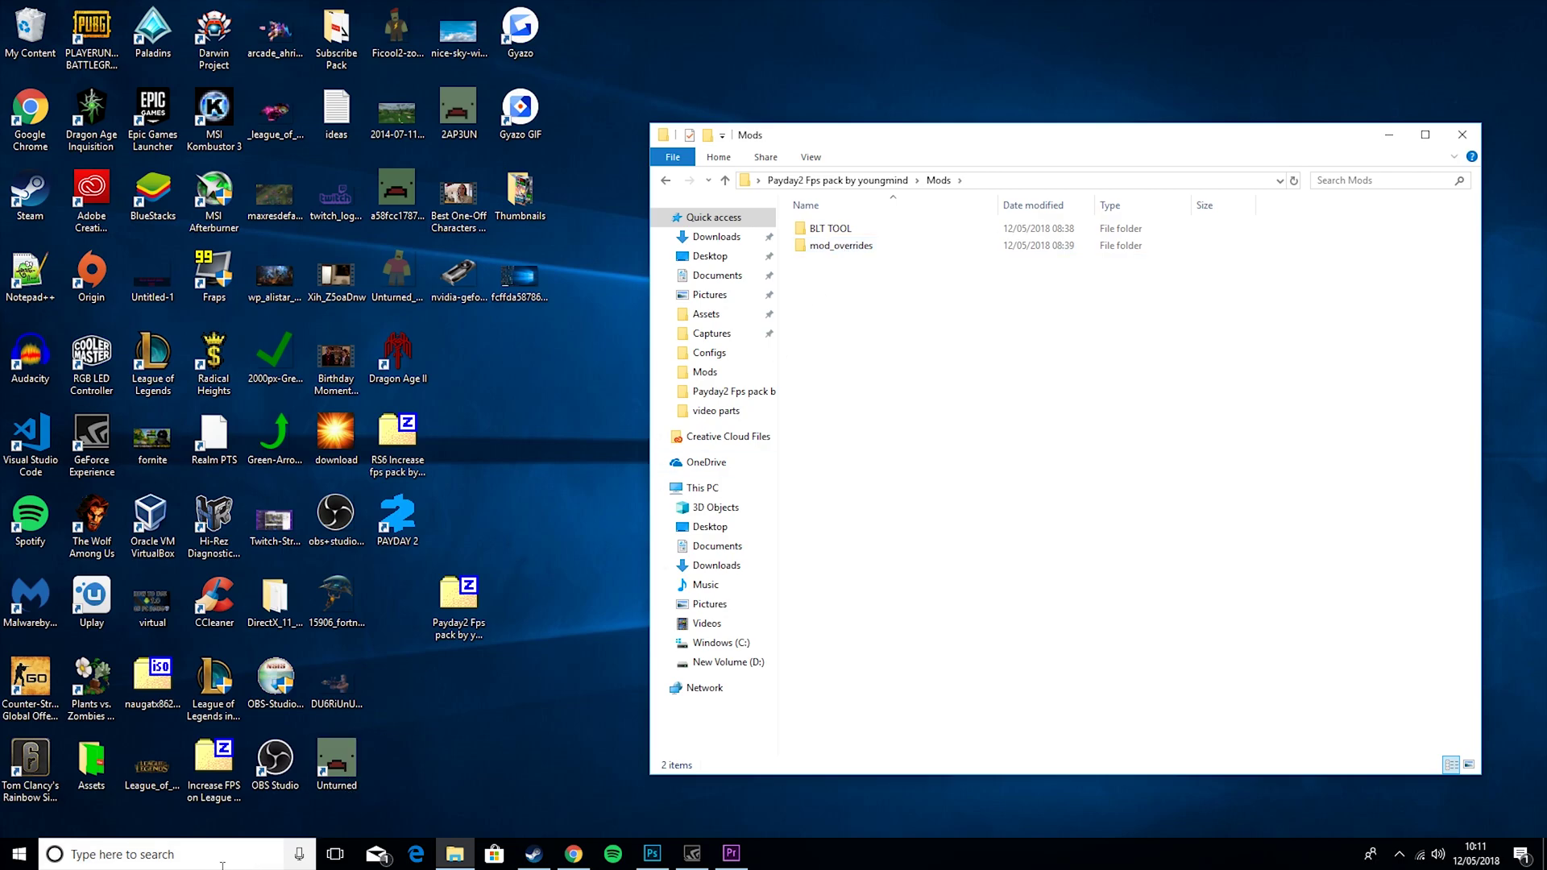
- Use Browse Local Files in PAYDAY 2's Steam Properties to open its install folder
click(529, 858)
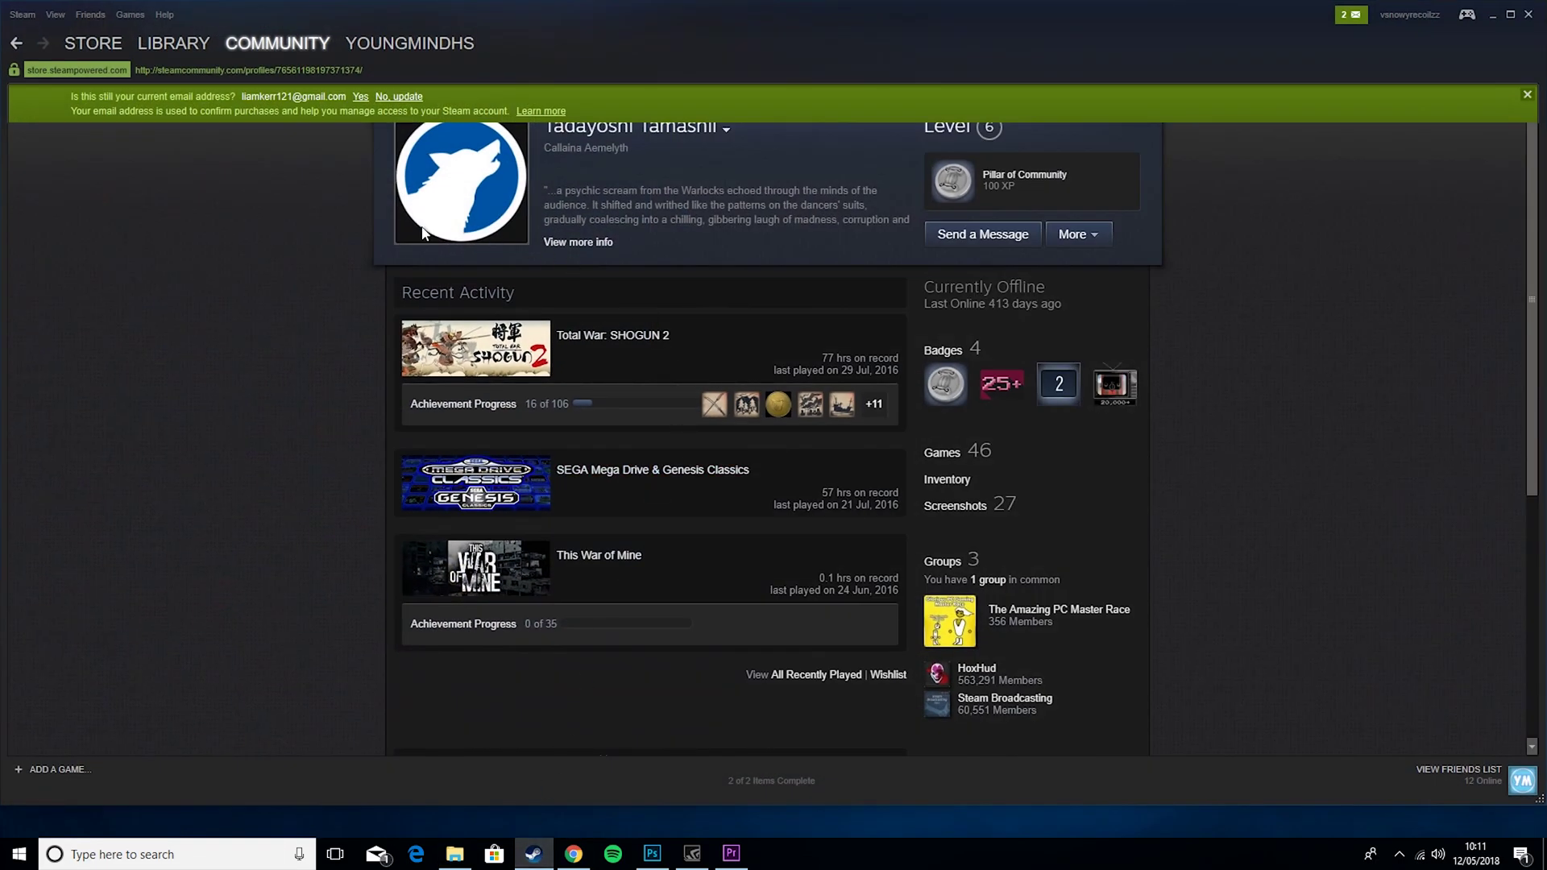
click(161, 48)
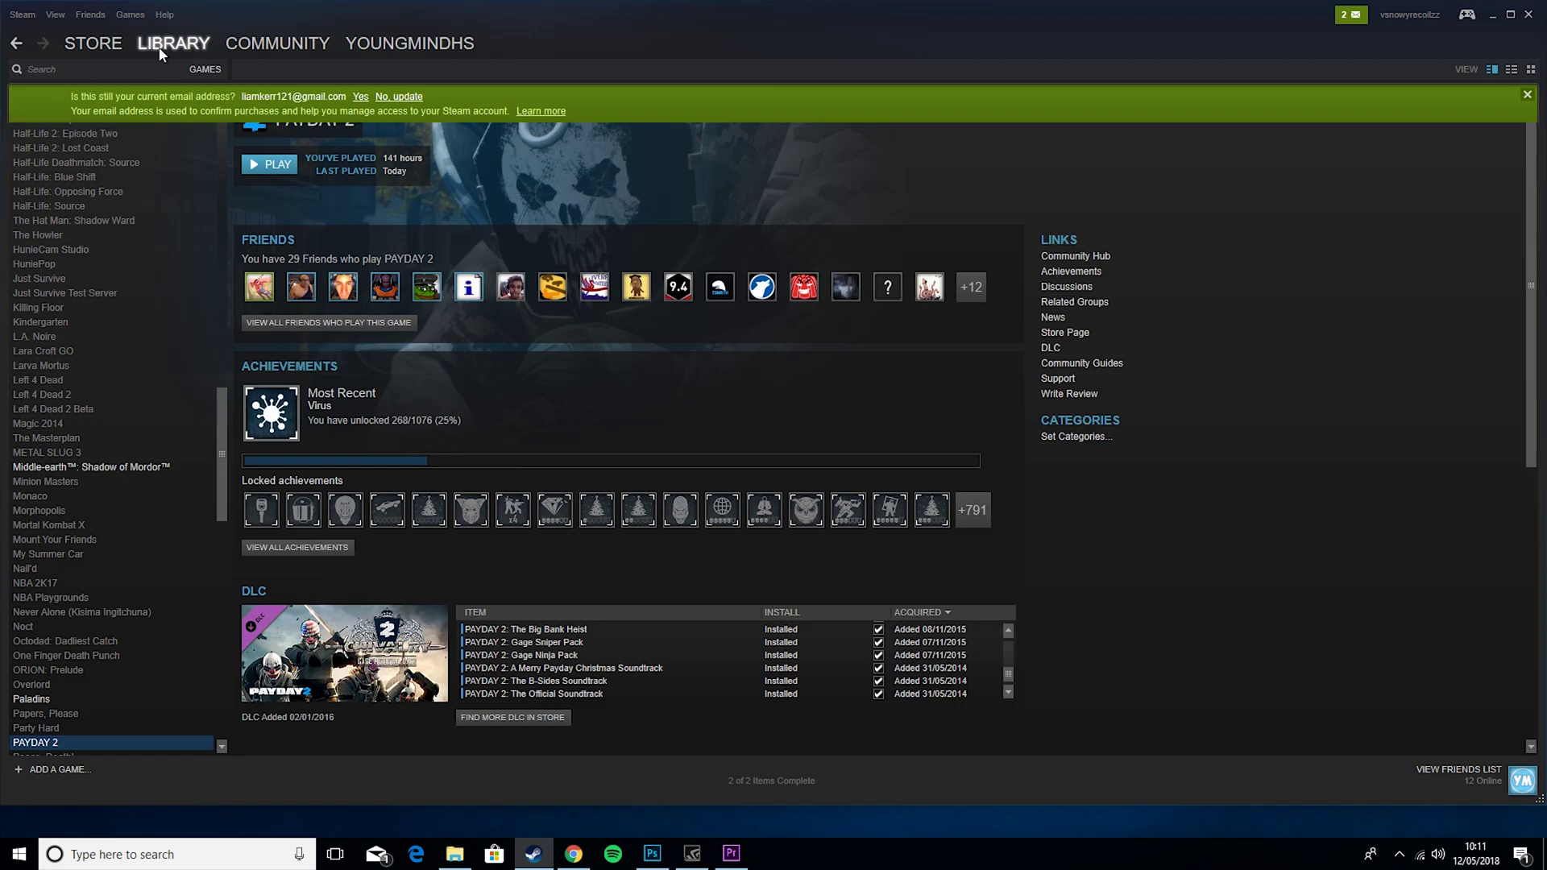
right_click(74, 743)
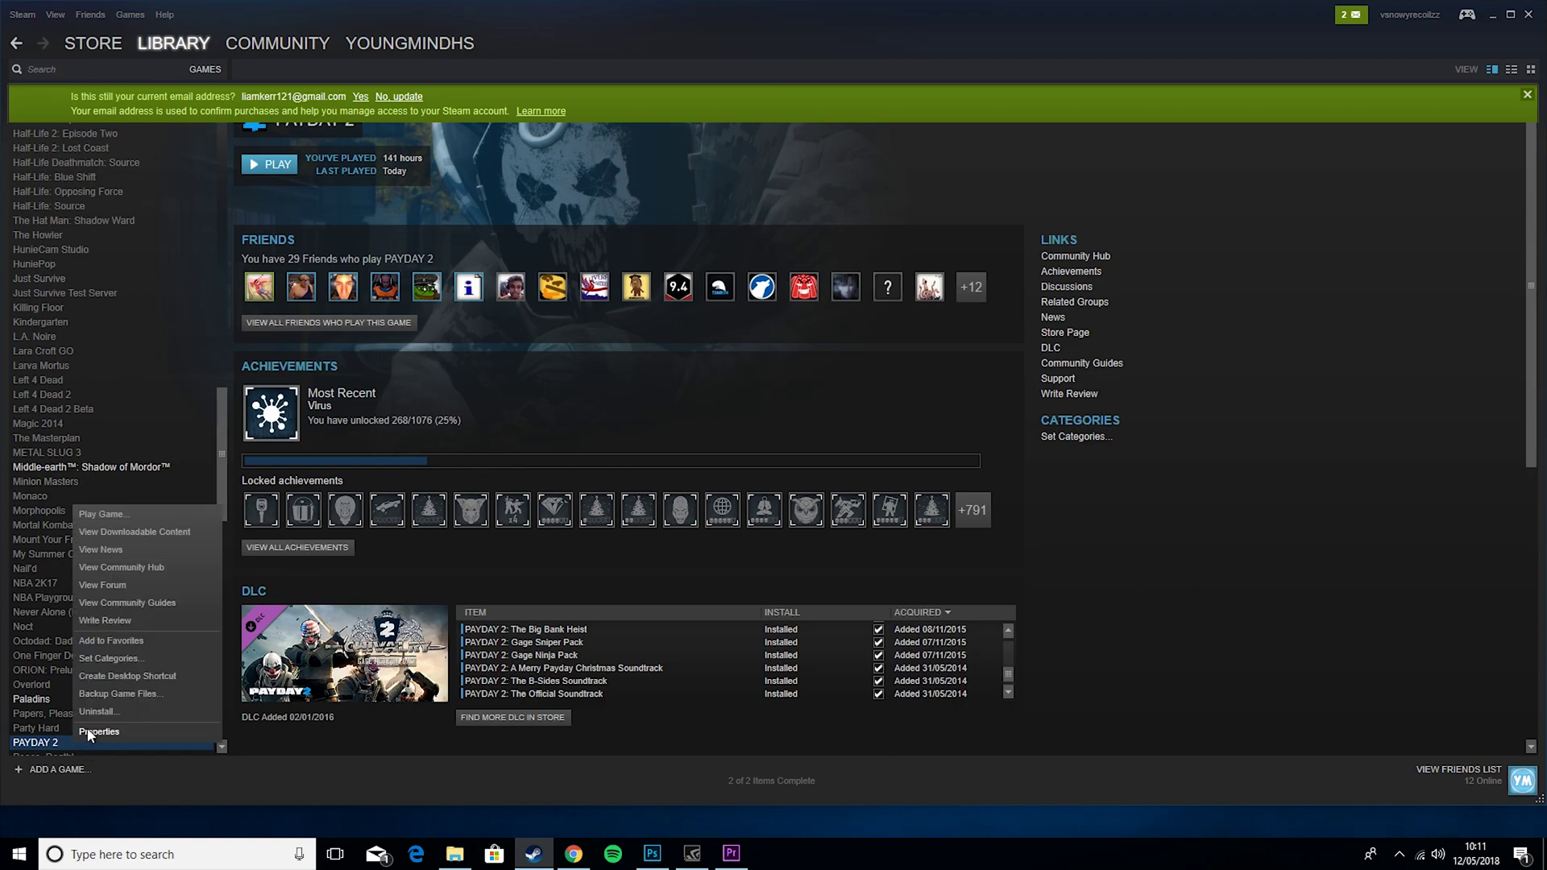
click(98, 732)
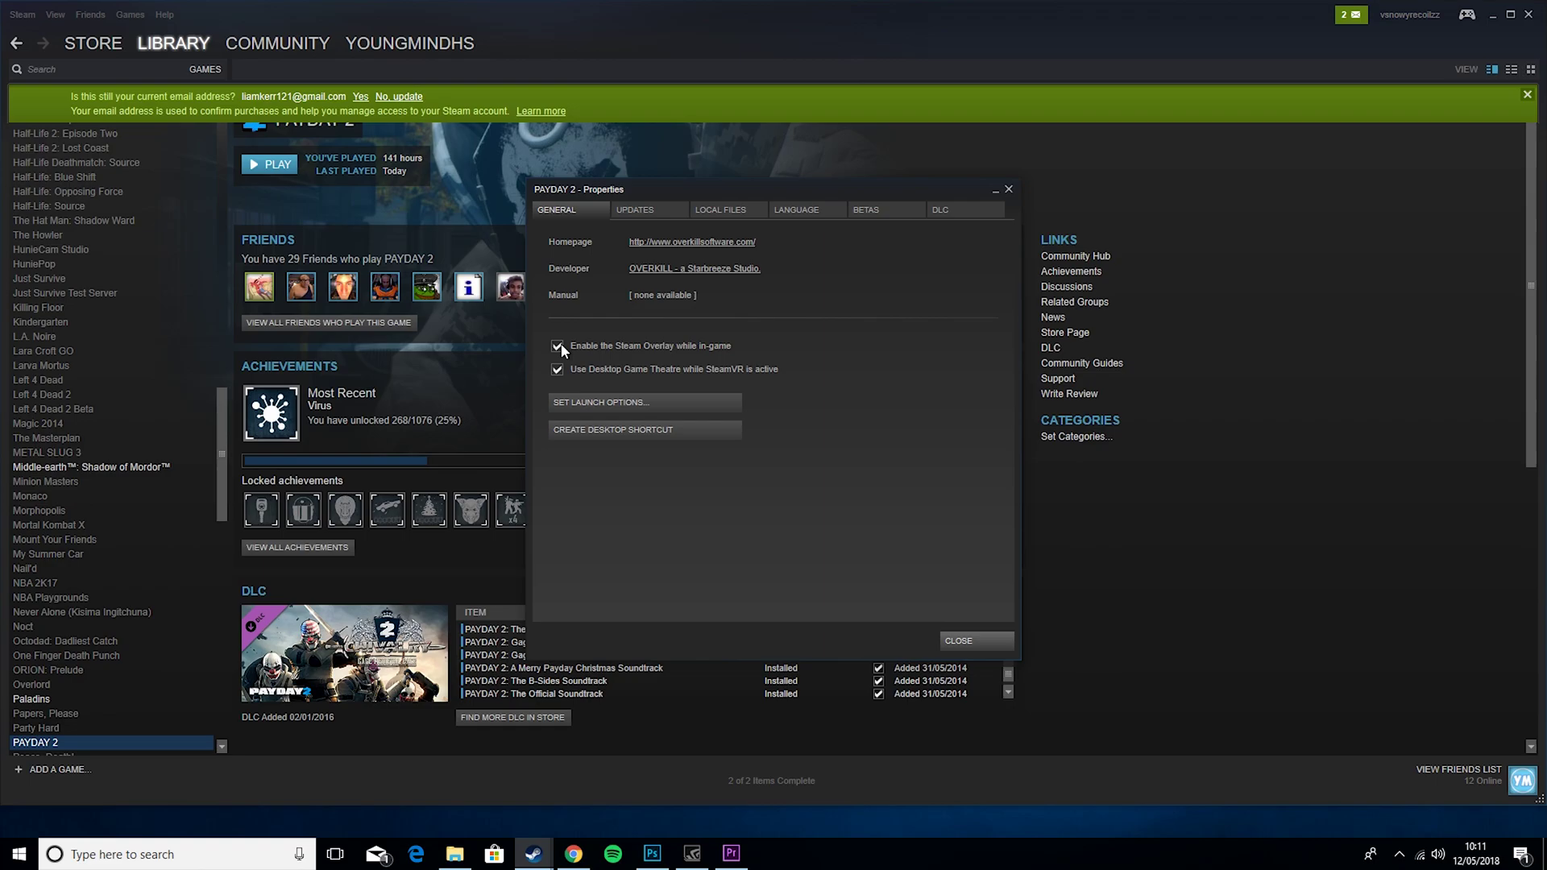
click(707, 213)
click(595, 273)
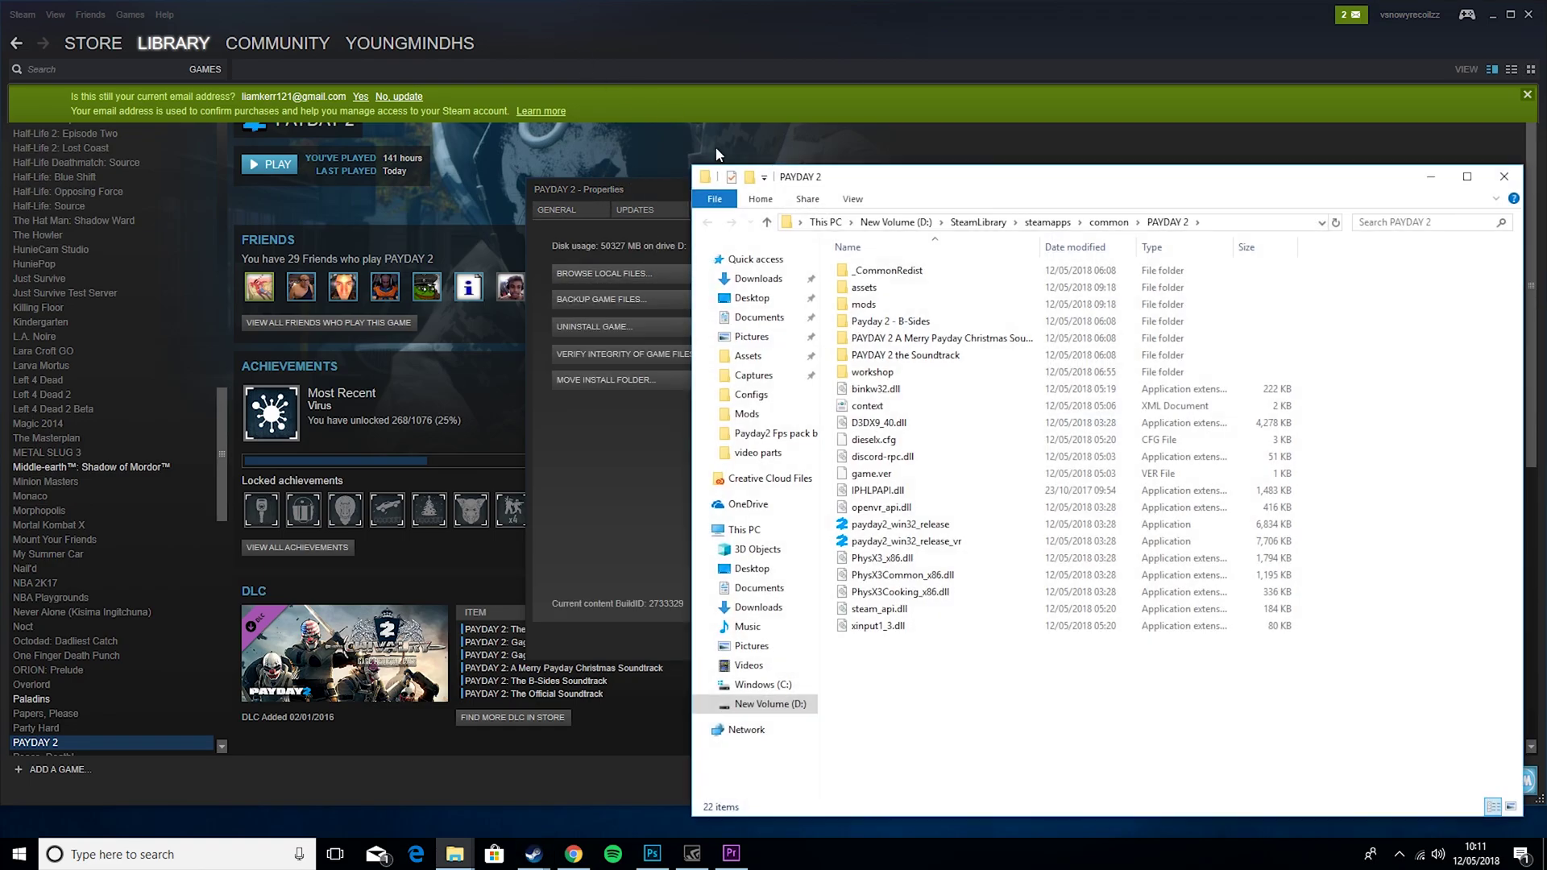
- Drag BLT TOOL's mods folder and IPHLPAPI.dll into the PAYDAY 2 folder, replacing existing files
drag(1084, 186, 741, 116)
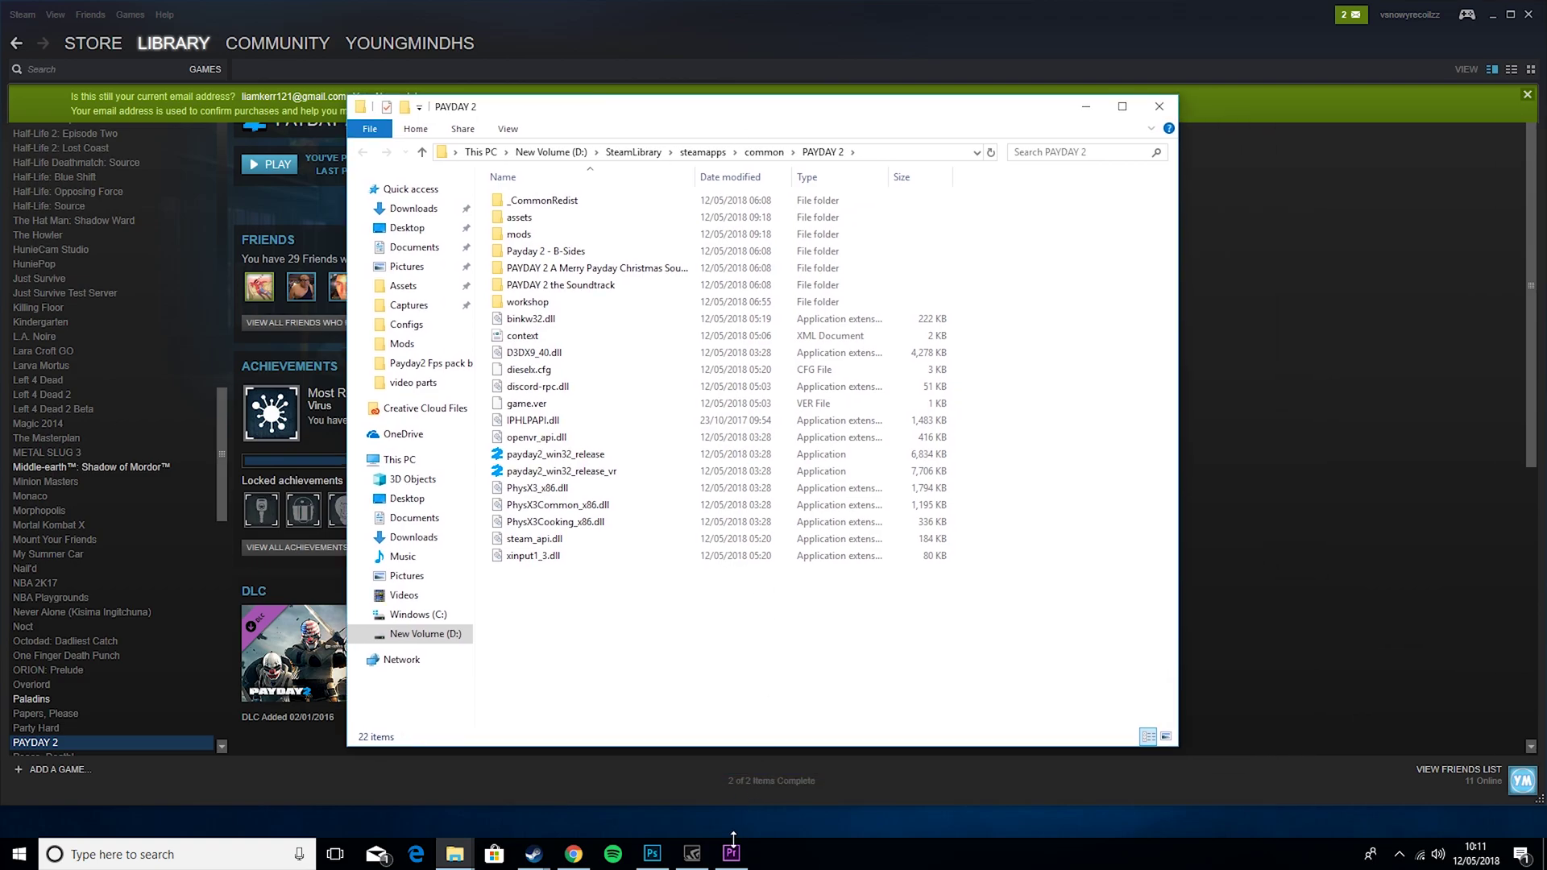
mouse_move(451, 859)
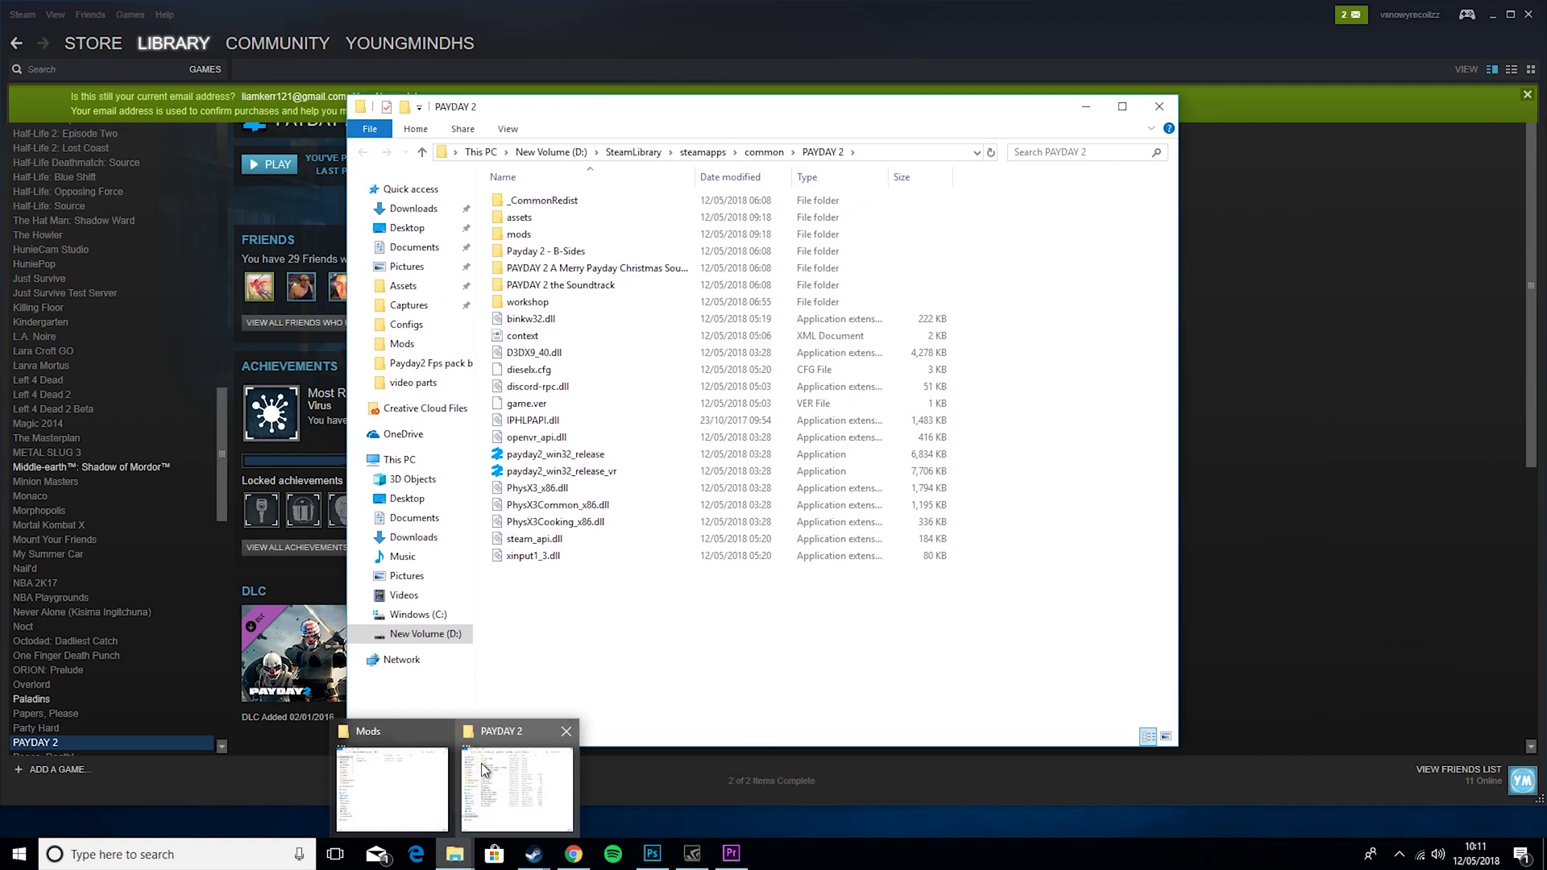
click(398, 768)
drag(827, 145, 897, 169)
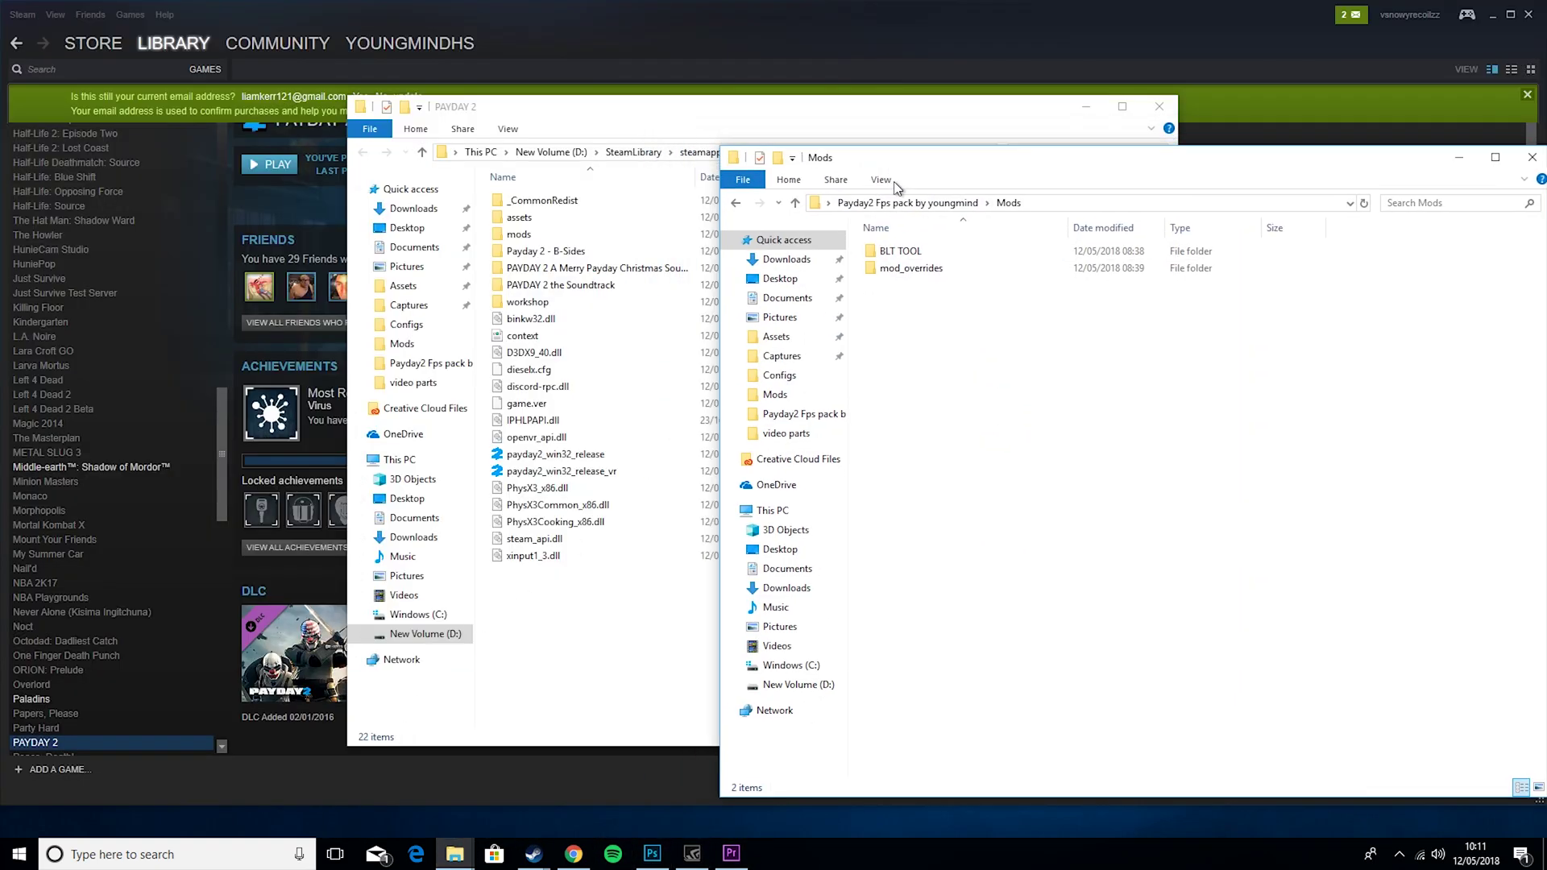
double_click(904, 251)
drag(903, 313, 535, 403)
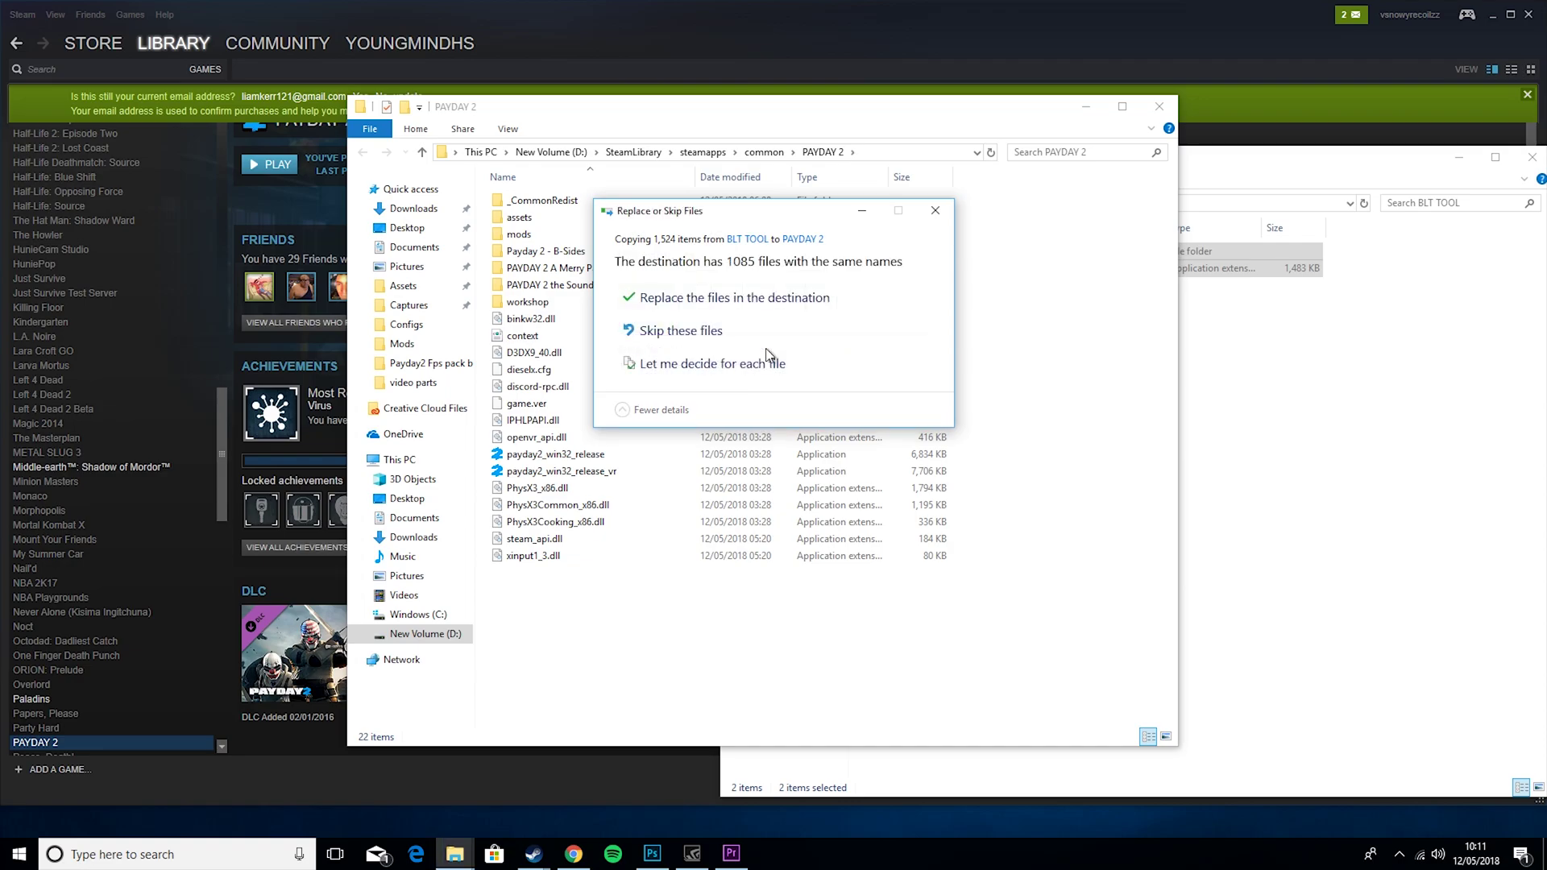
click(765, 303)
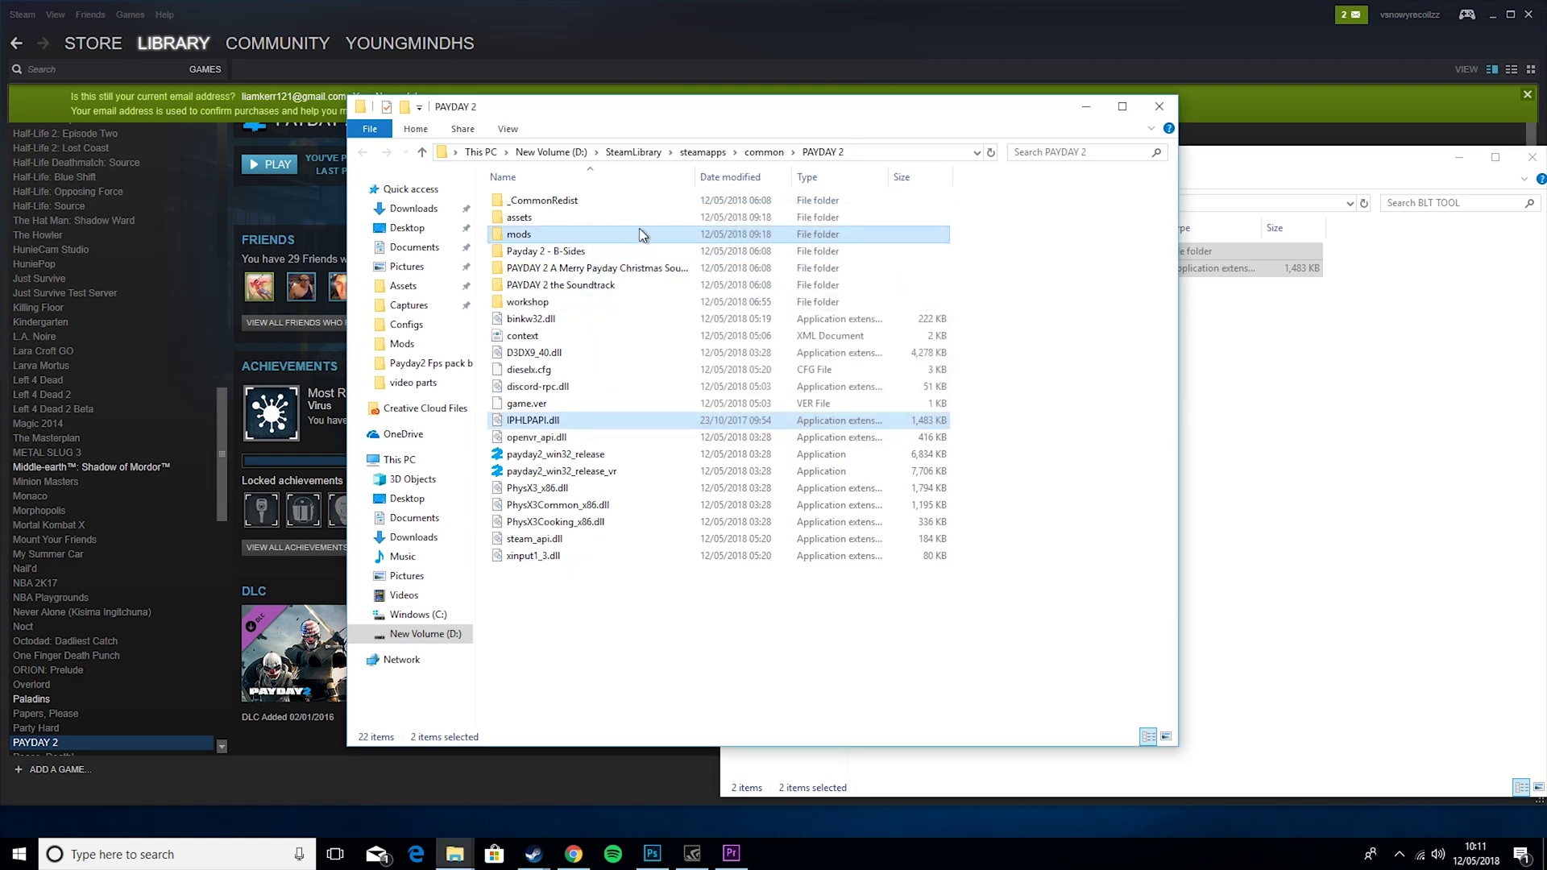
- Copy mod_overrides into the game's assets folder, replacing the 650 same-named files
double_click(577, 217)
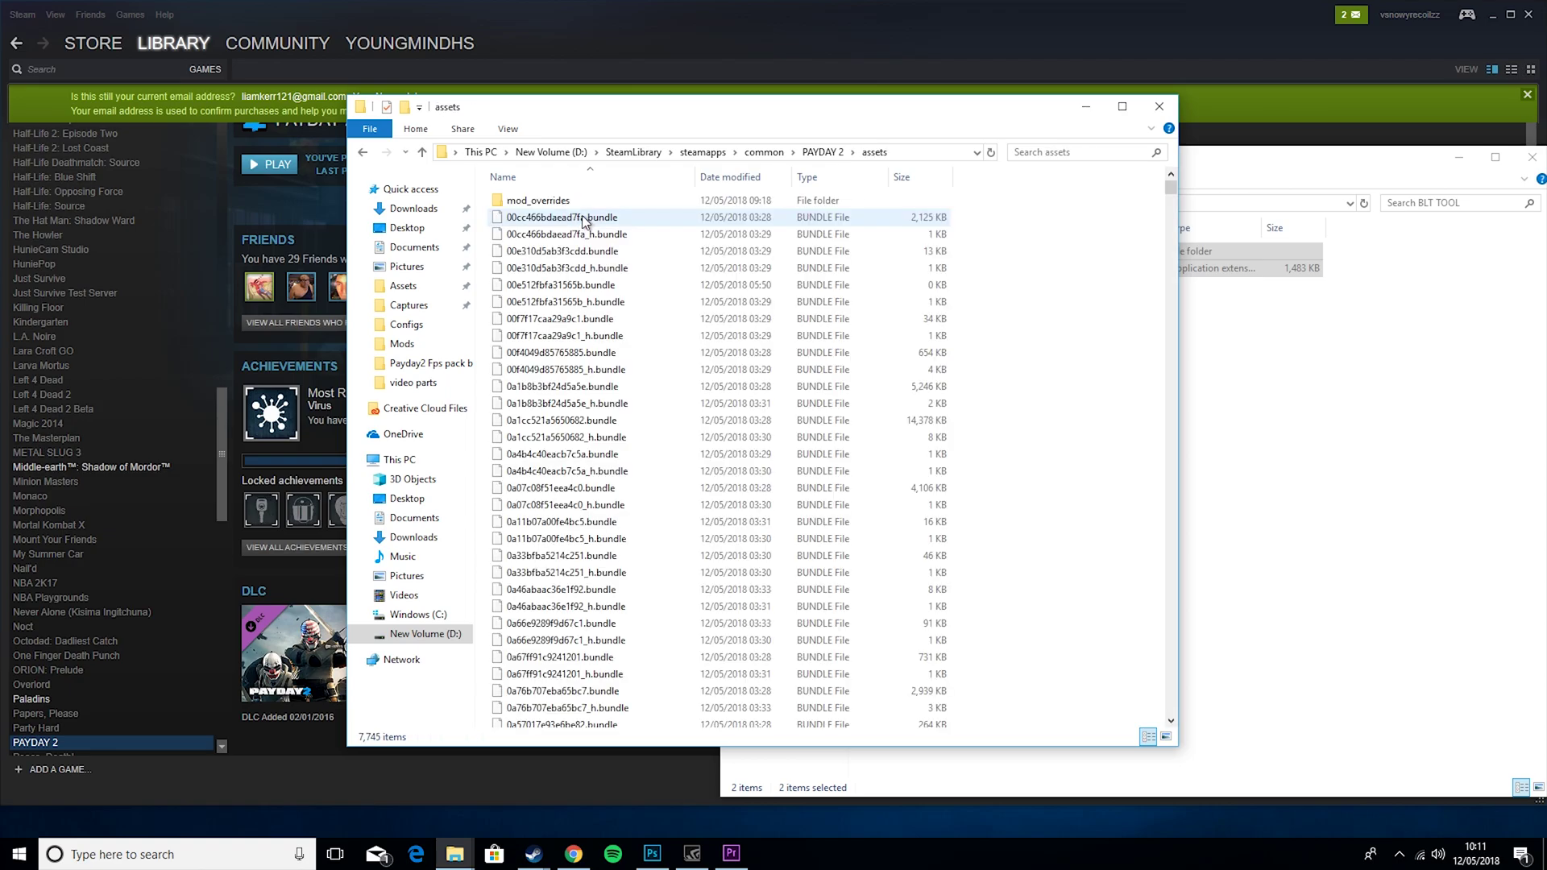
click(1260, 171)
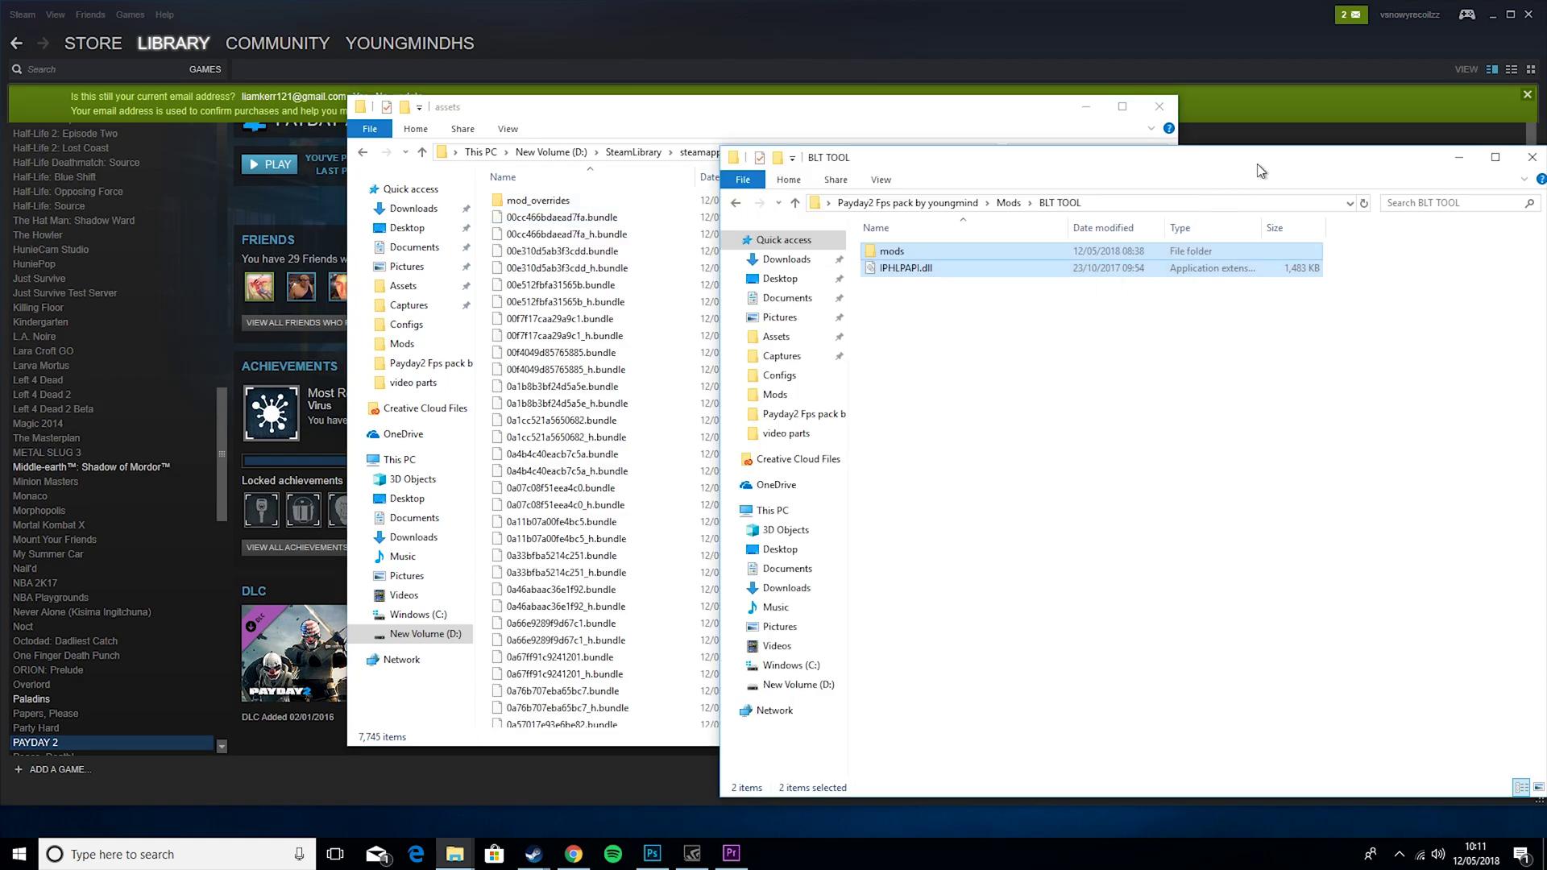
click(1008, 203)
drag(933, 278, 606, 194)
drag(631, 357, 702, 314)
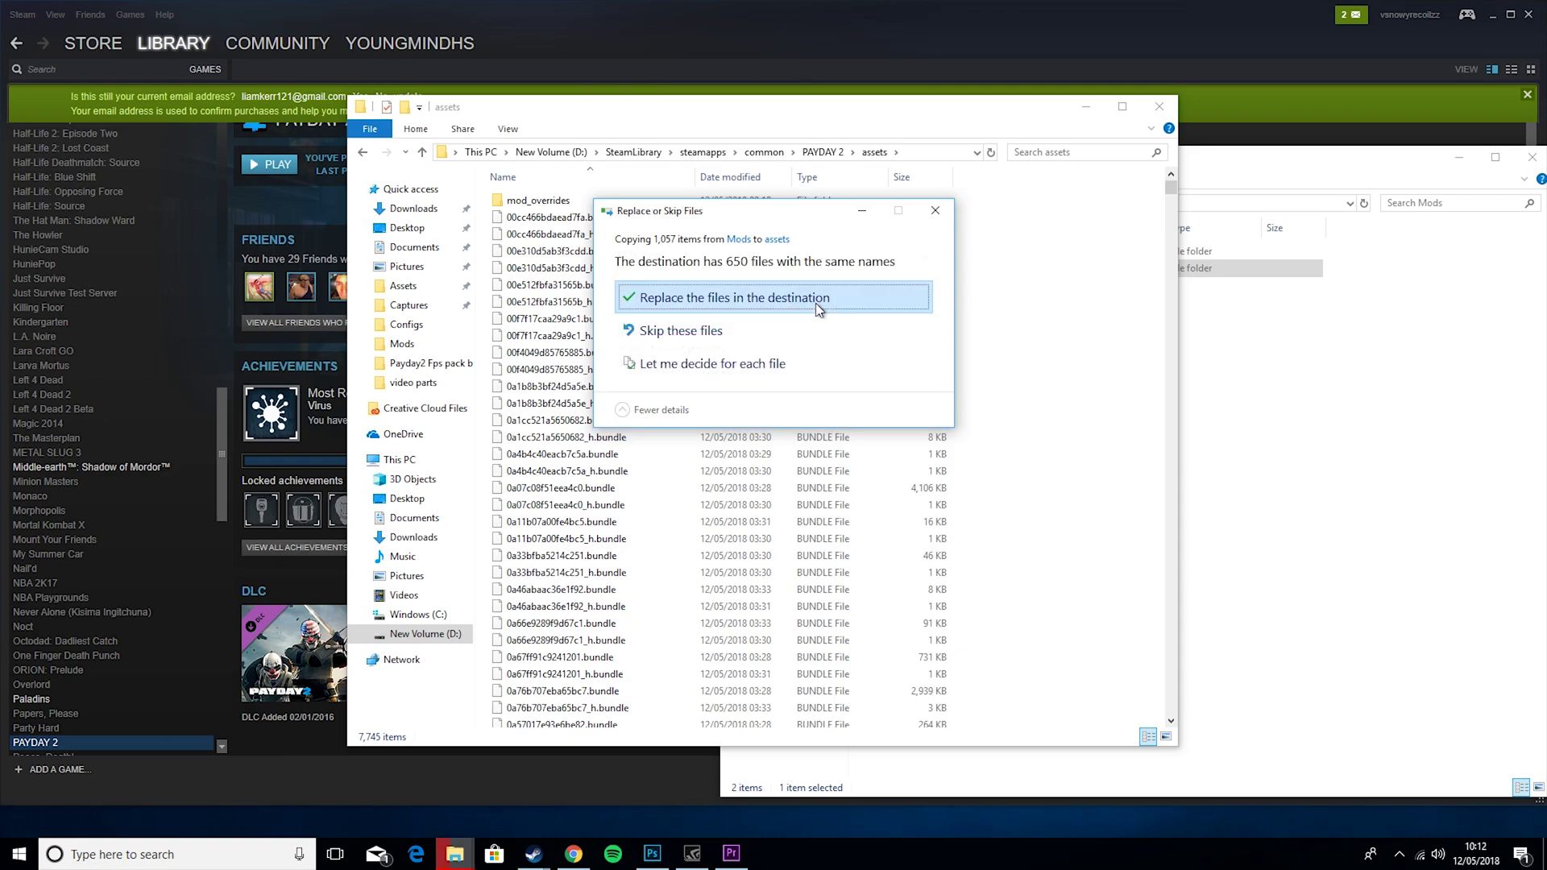
click(818, 308)
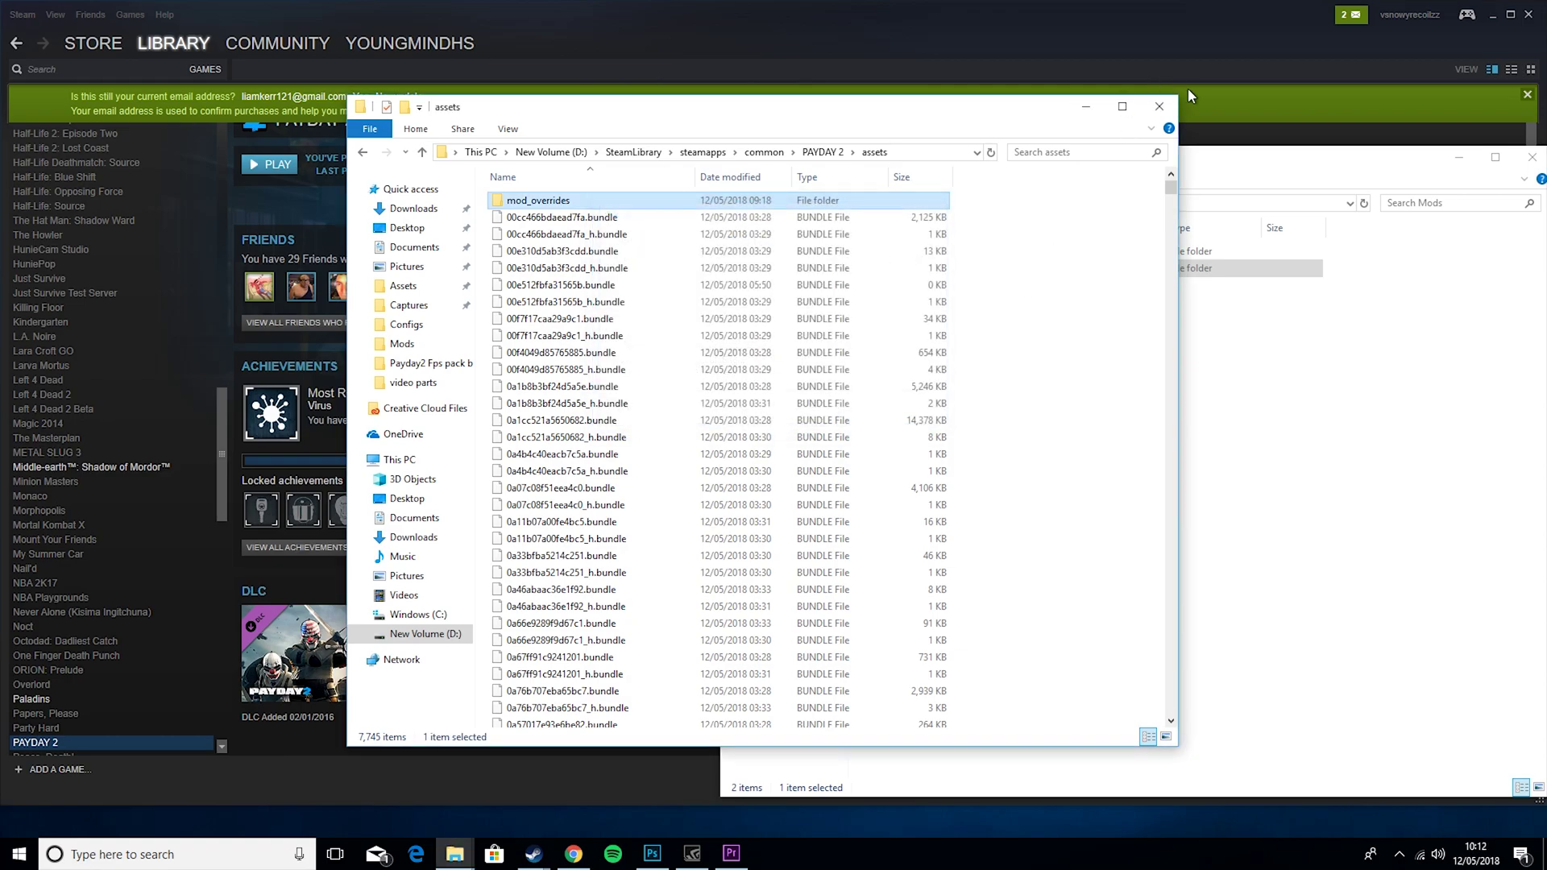
- Bring the pack's Mods window forward and close it
click(1289, 198)
drag(1289, 157, 902, 182)
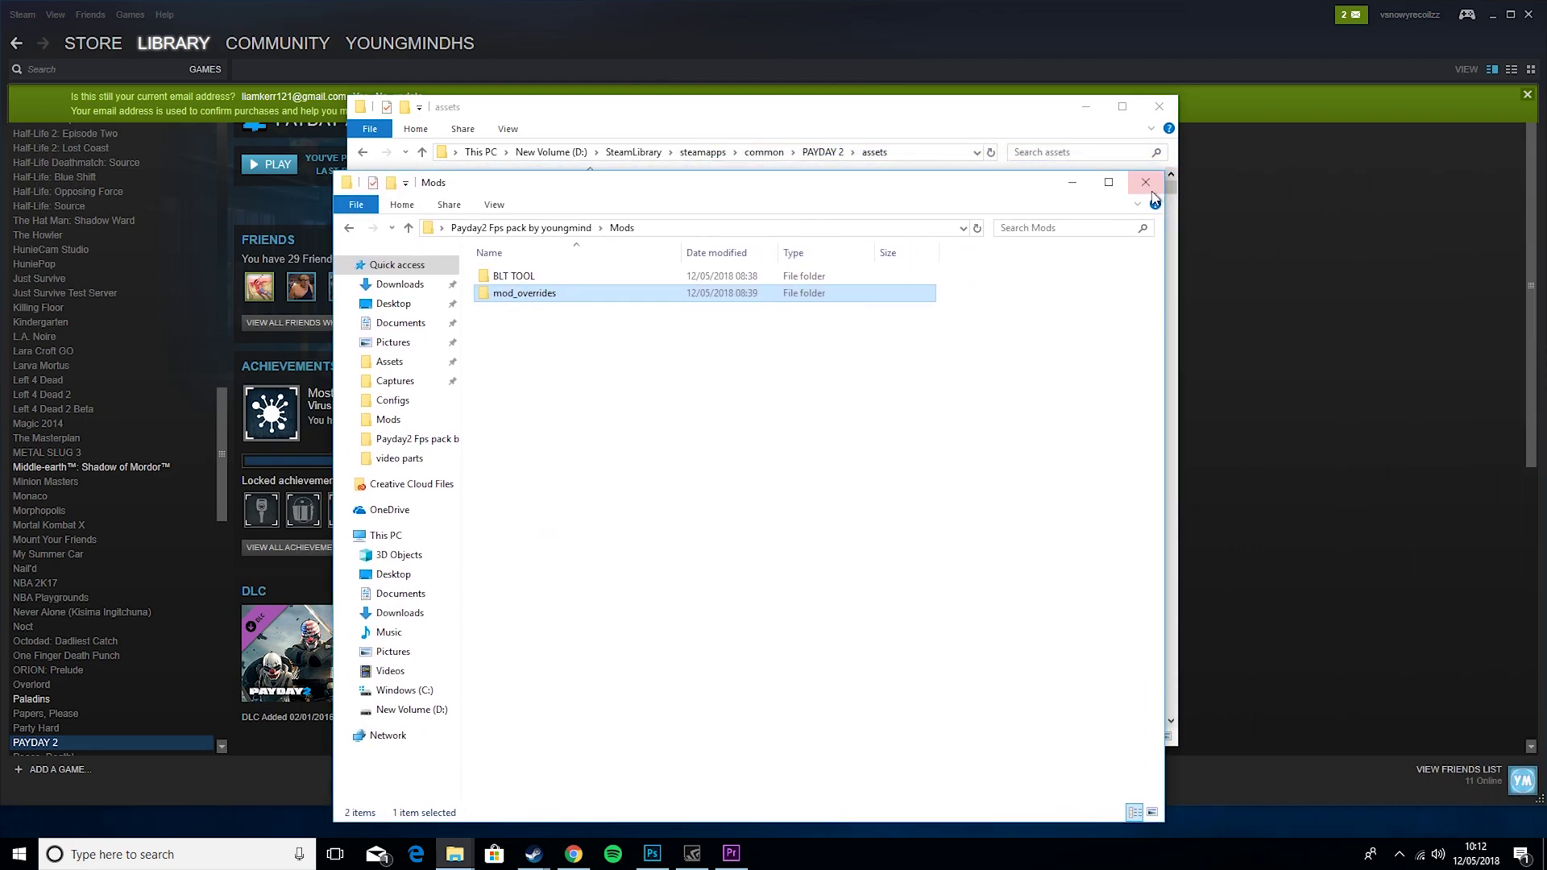
click(1144, 184)
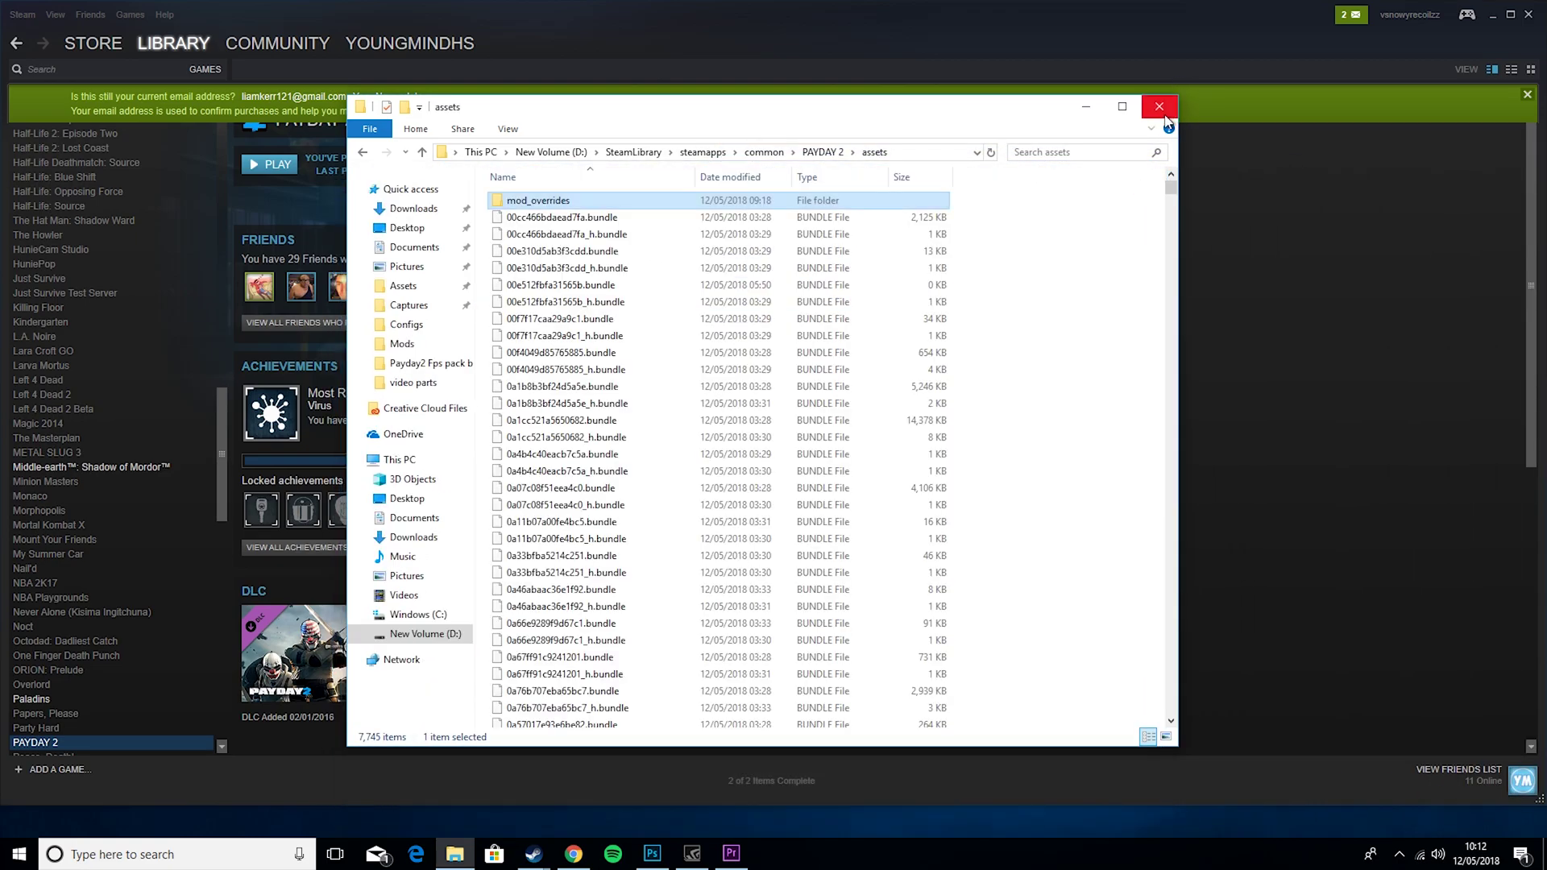
- Enable Override high DPI scaling behaviour on payday2_win32_release
click(1164, 114)
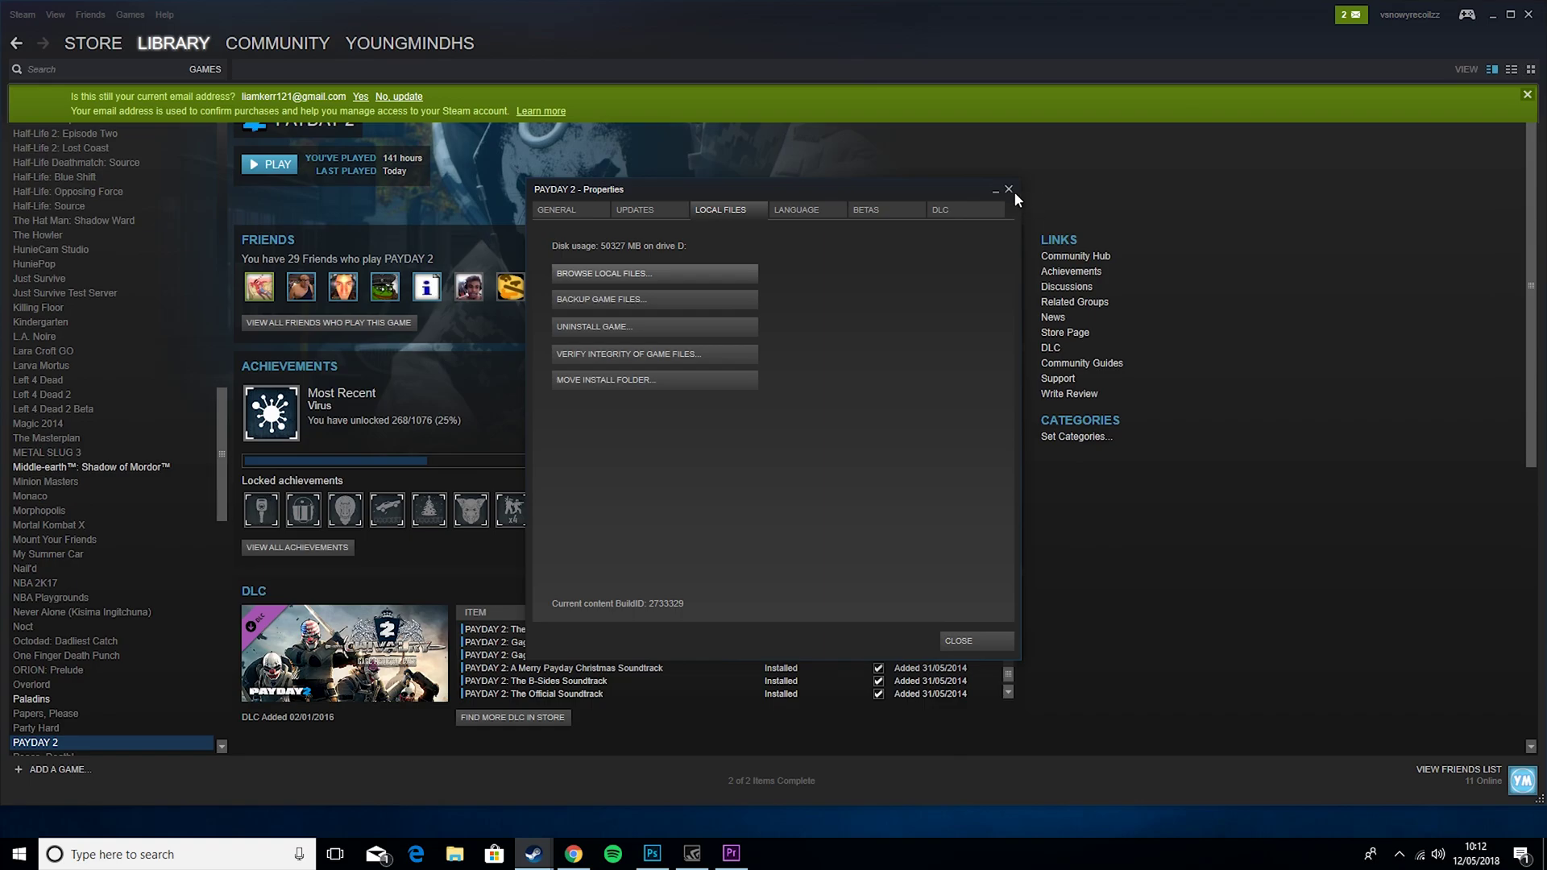
click(651, 274)
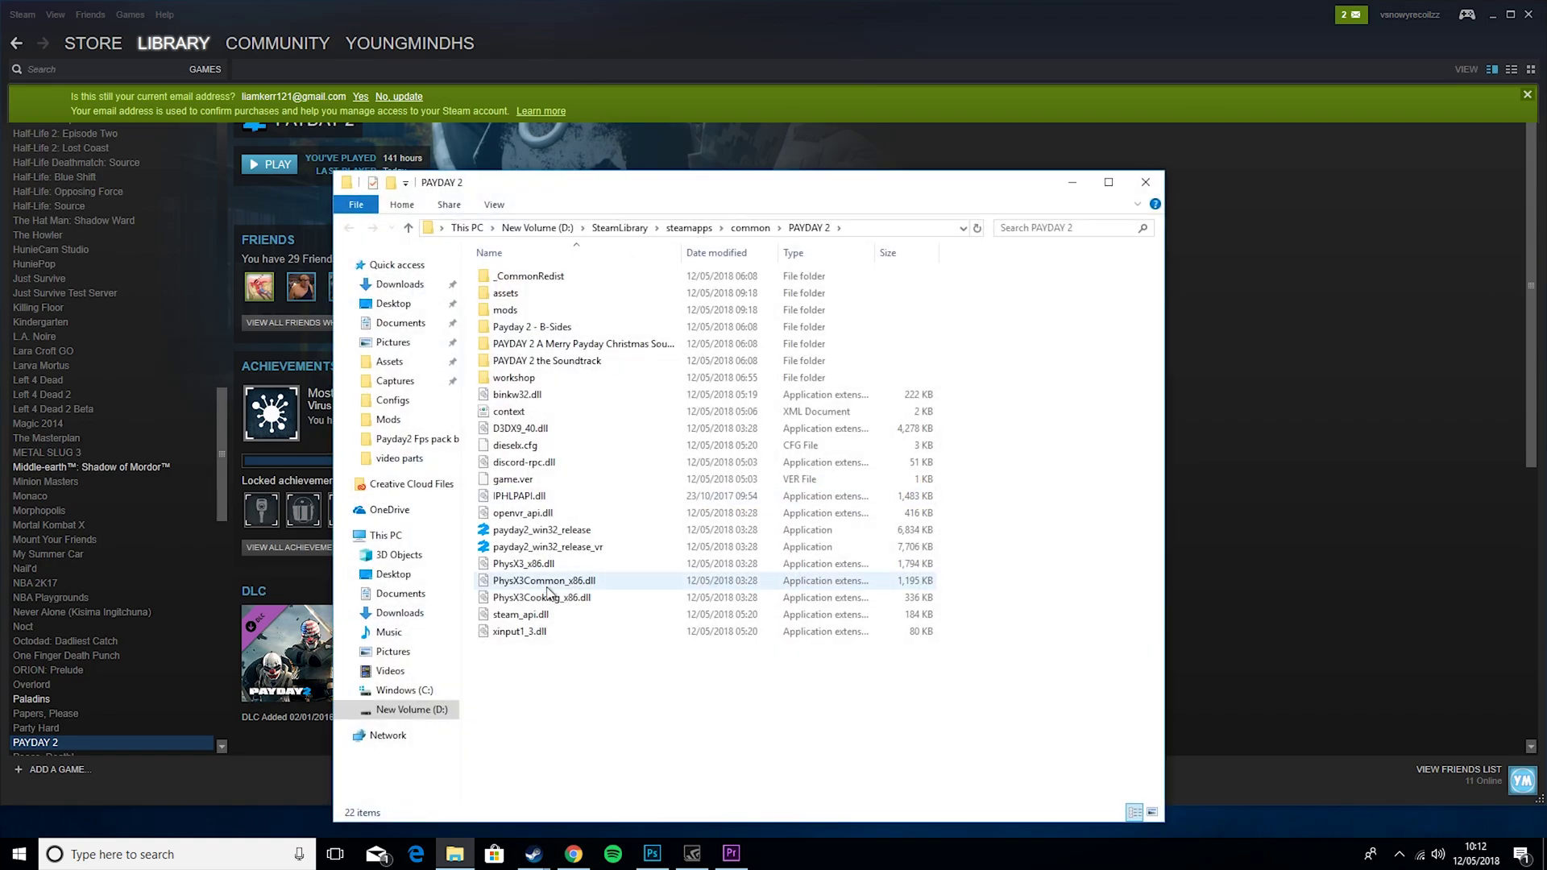
right_click(548, 530)
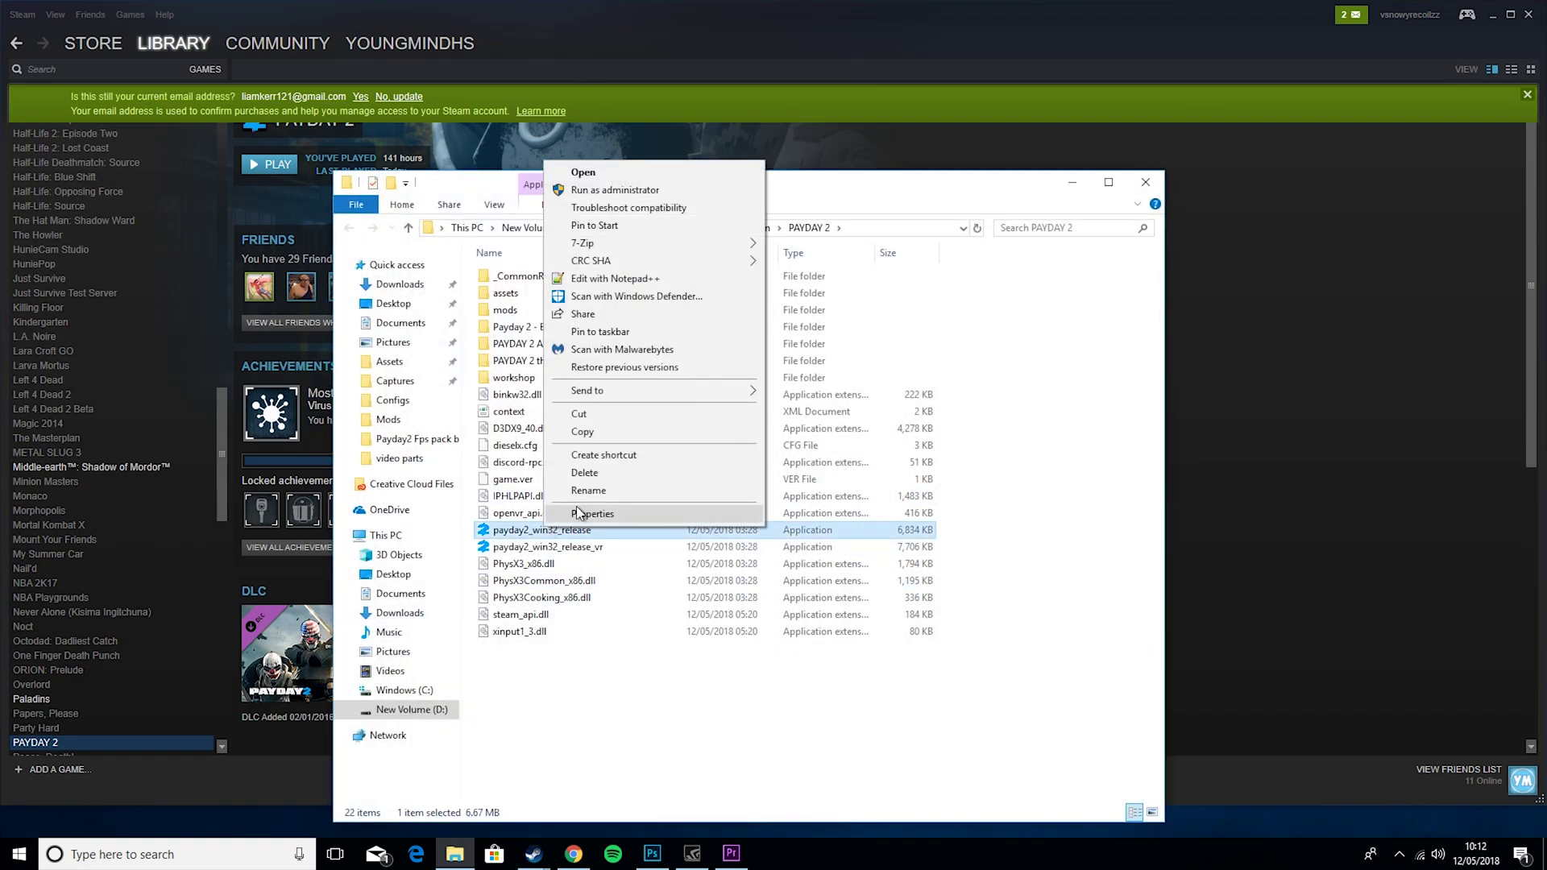
click(578, 513)
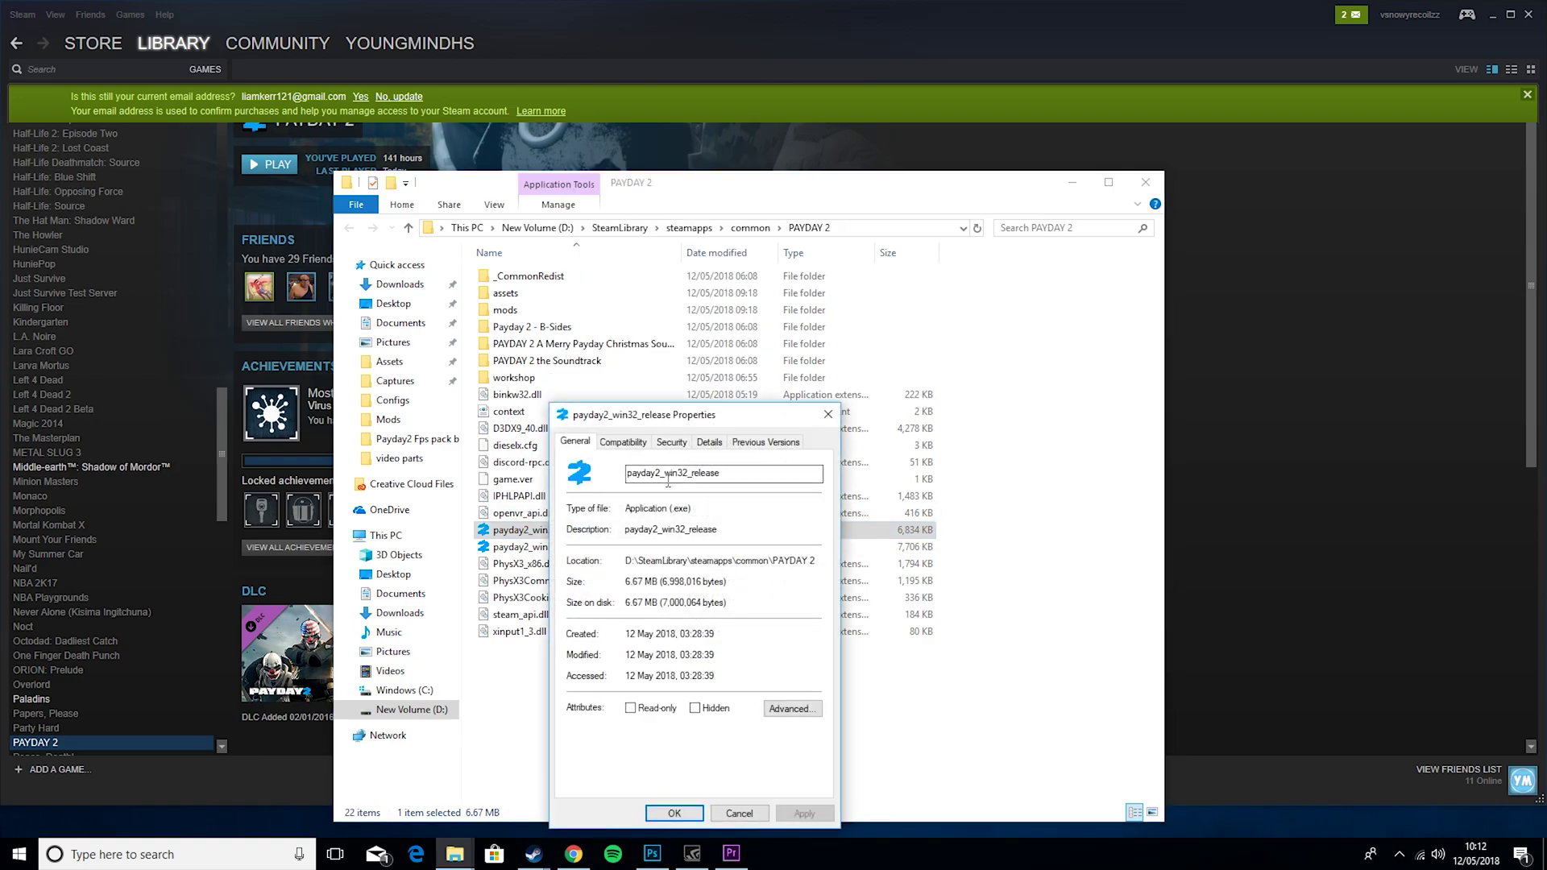
click(623, 442)
drag(652, 420, 840, 136)
click(775, 397)
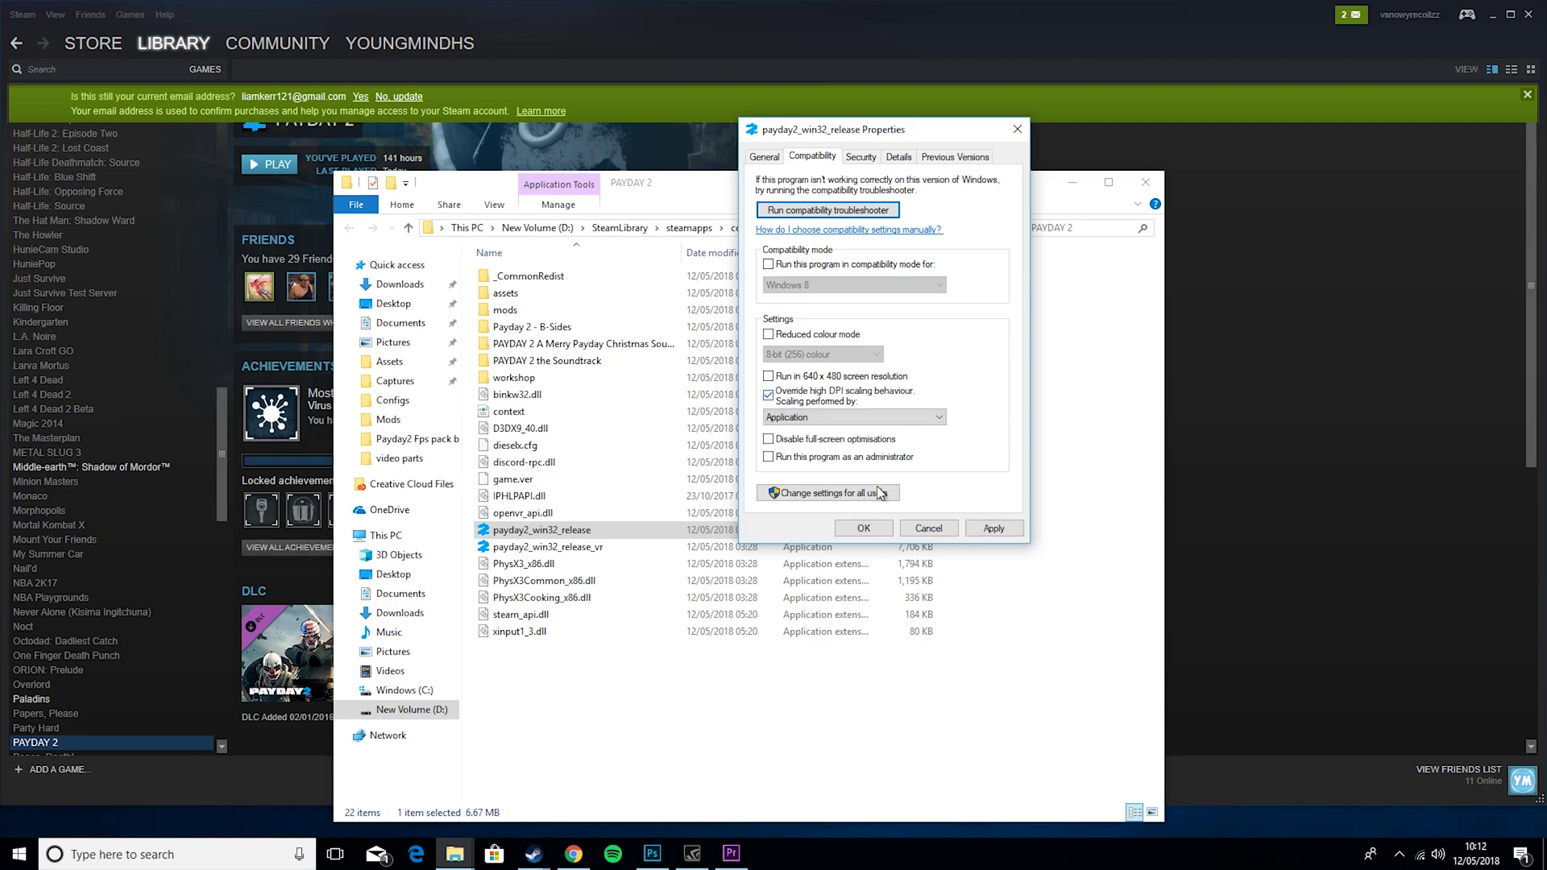
click(863, 530)
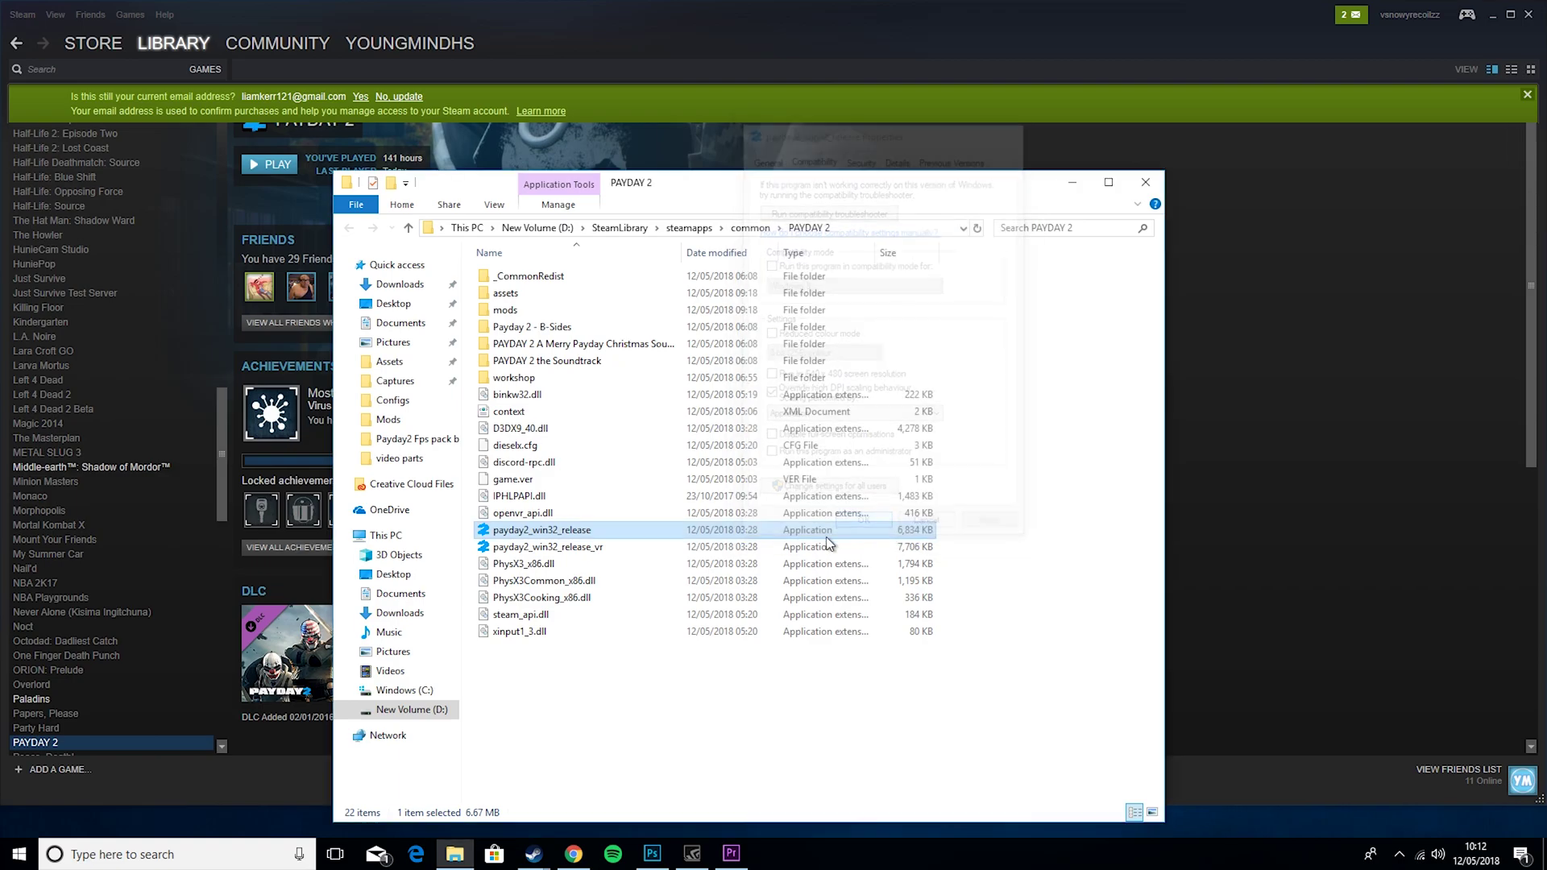
- Enable the same high DPI scaling override on payday2_win32_release_vr
right_click(539, 548)
click(592, 533)
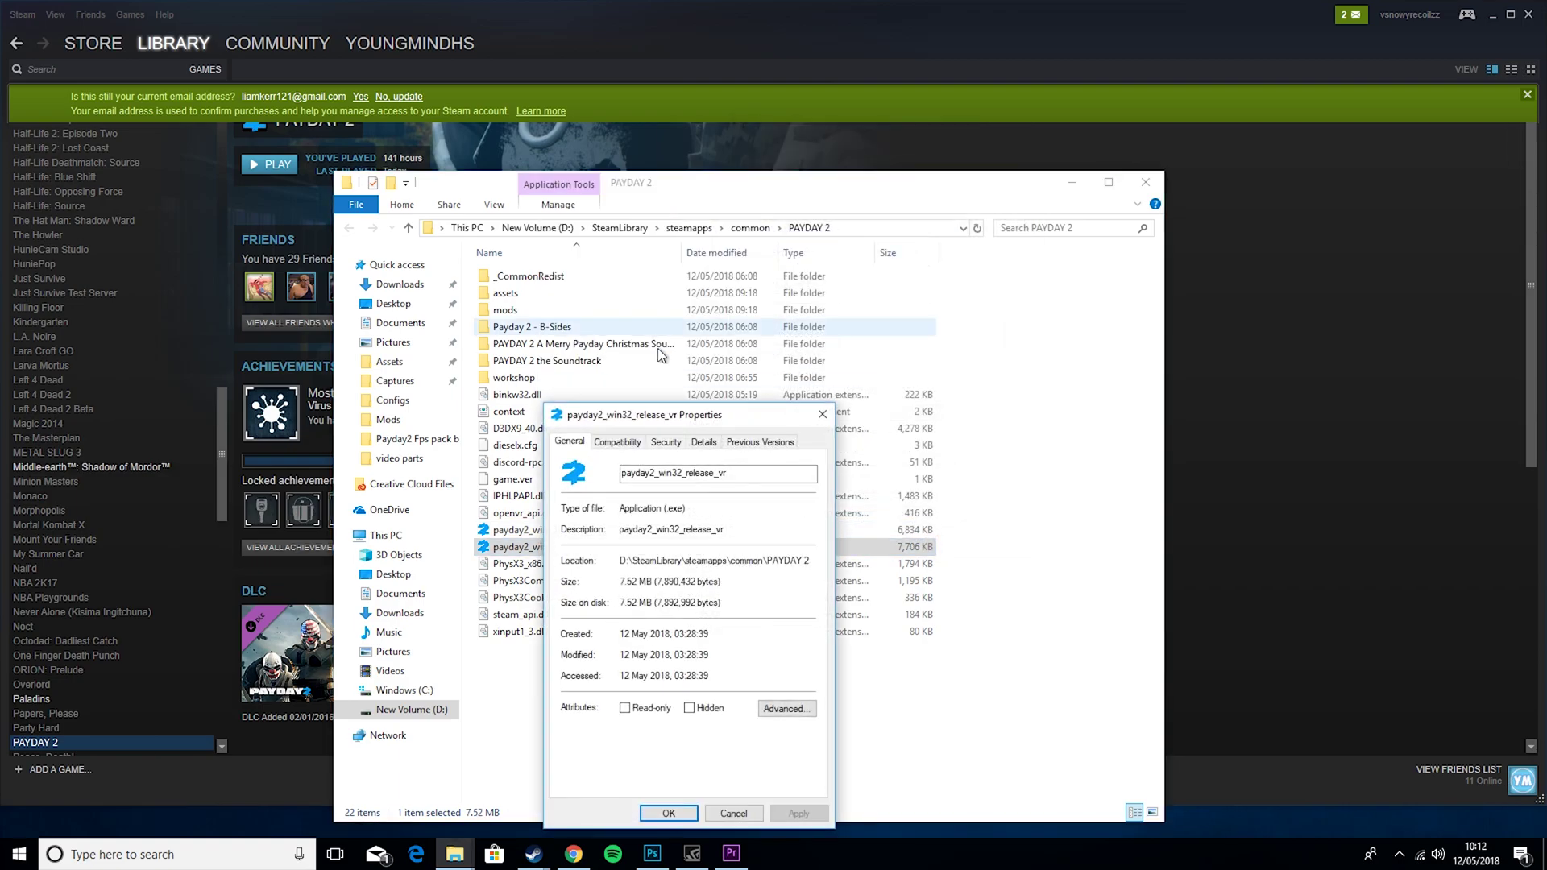
click(630, 444)
drag(641, 421, 767, 182)
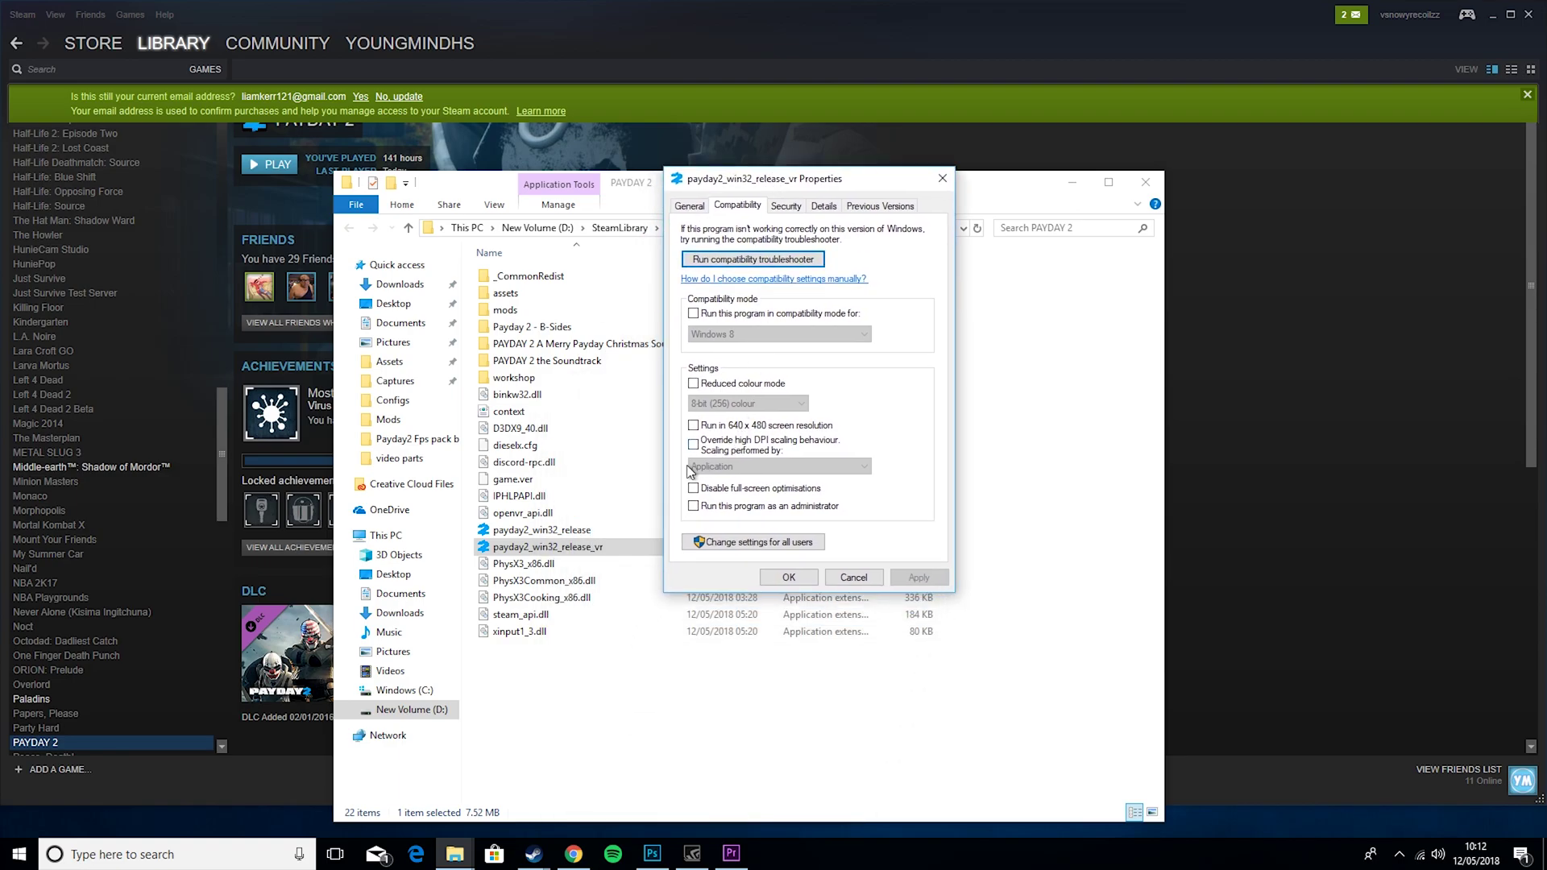
click(693, 444)
click(789, 577)
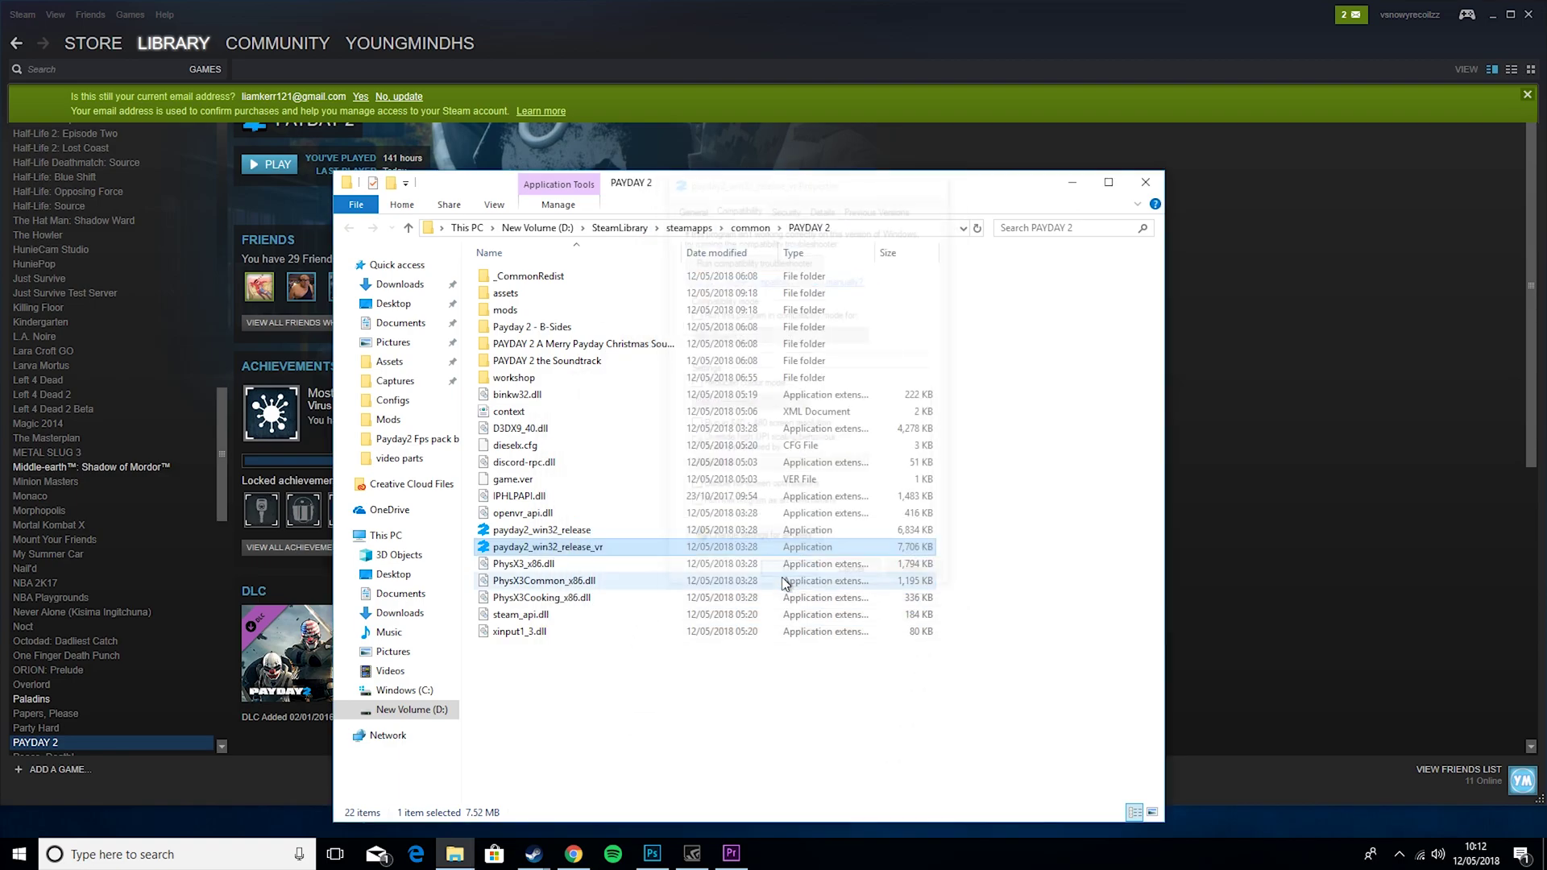
- Close the game folder and PAYDAY 2 properties, then minimize Steam to the desktop
click(1136, 192)
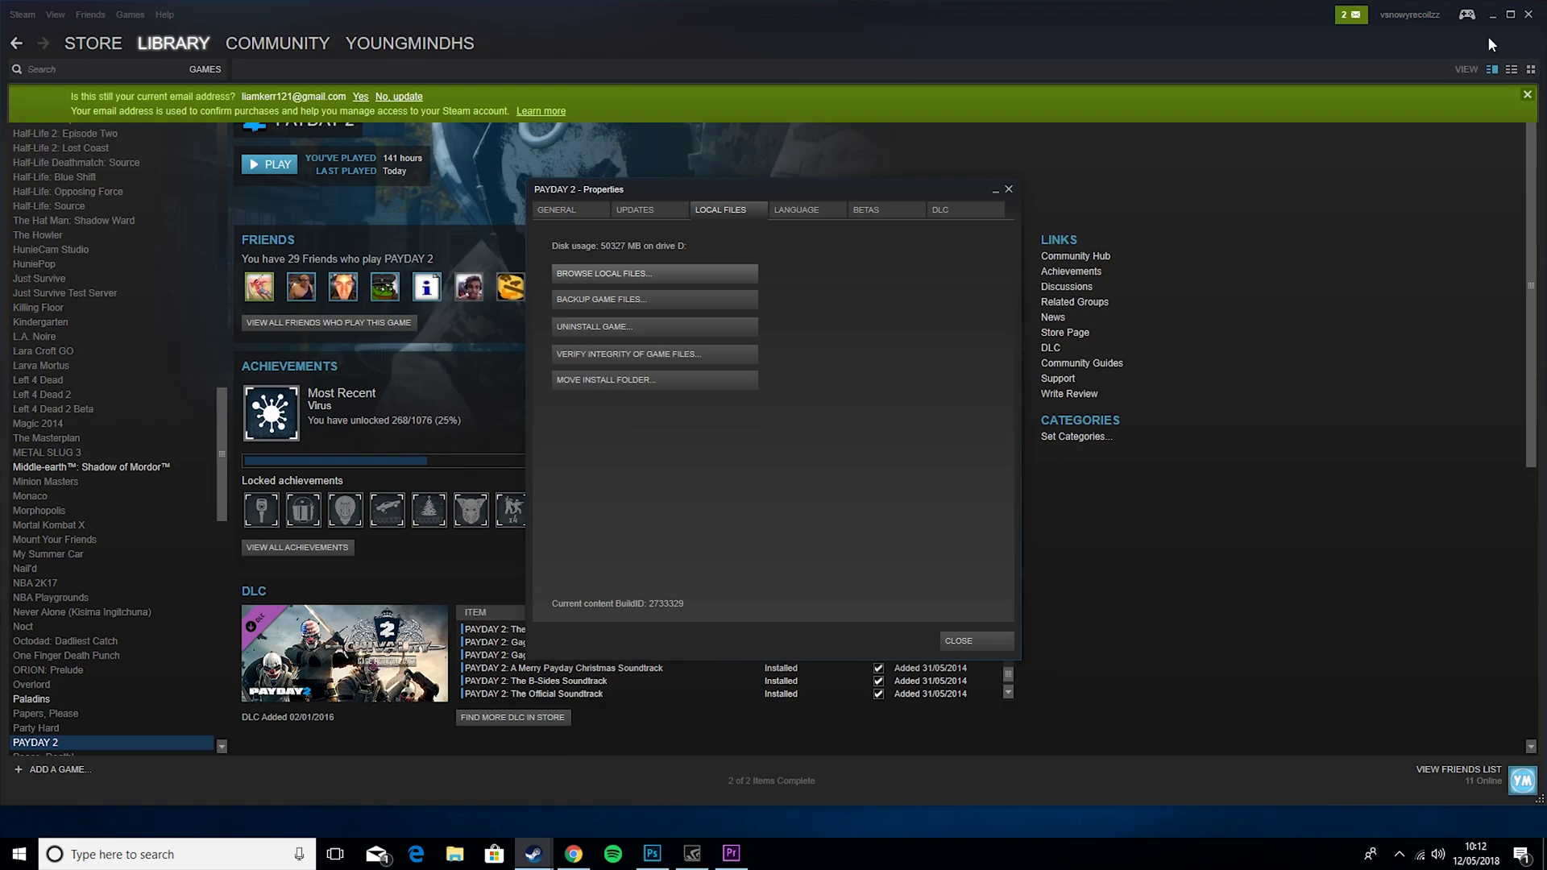
click(1009, 191)
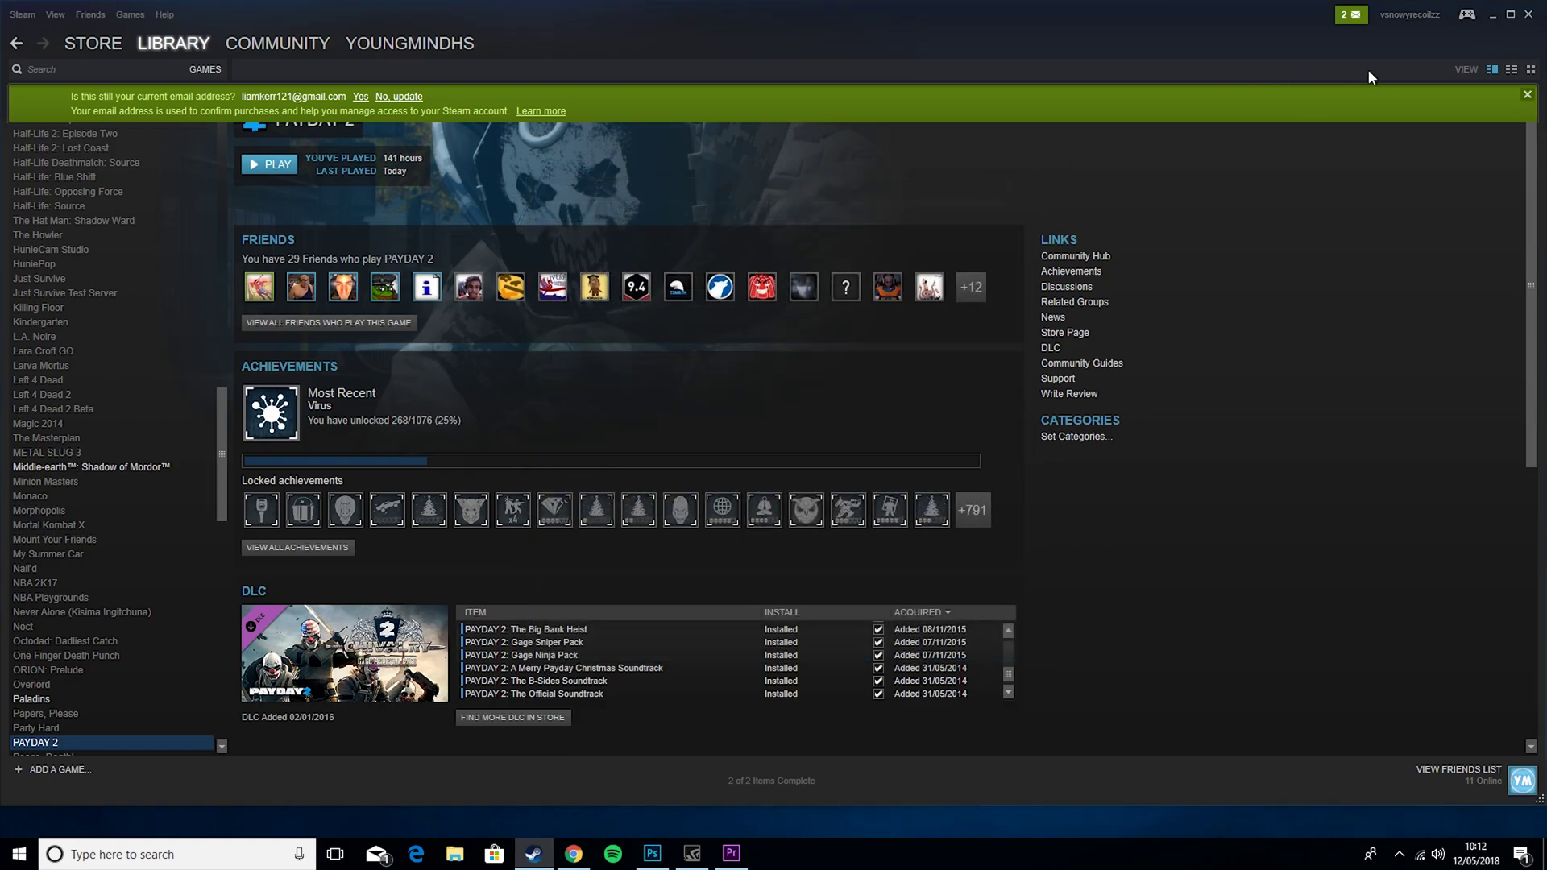
click(1493, 16)
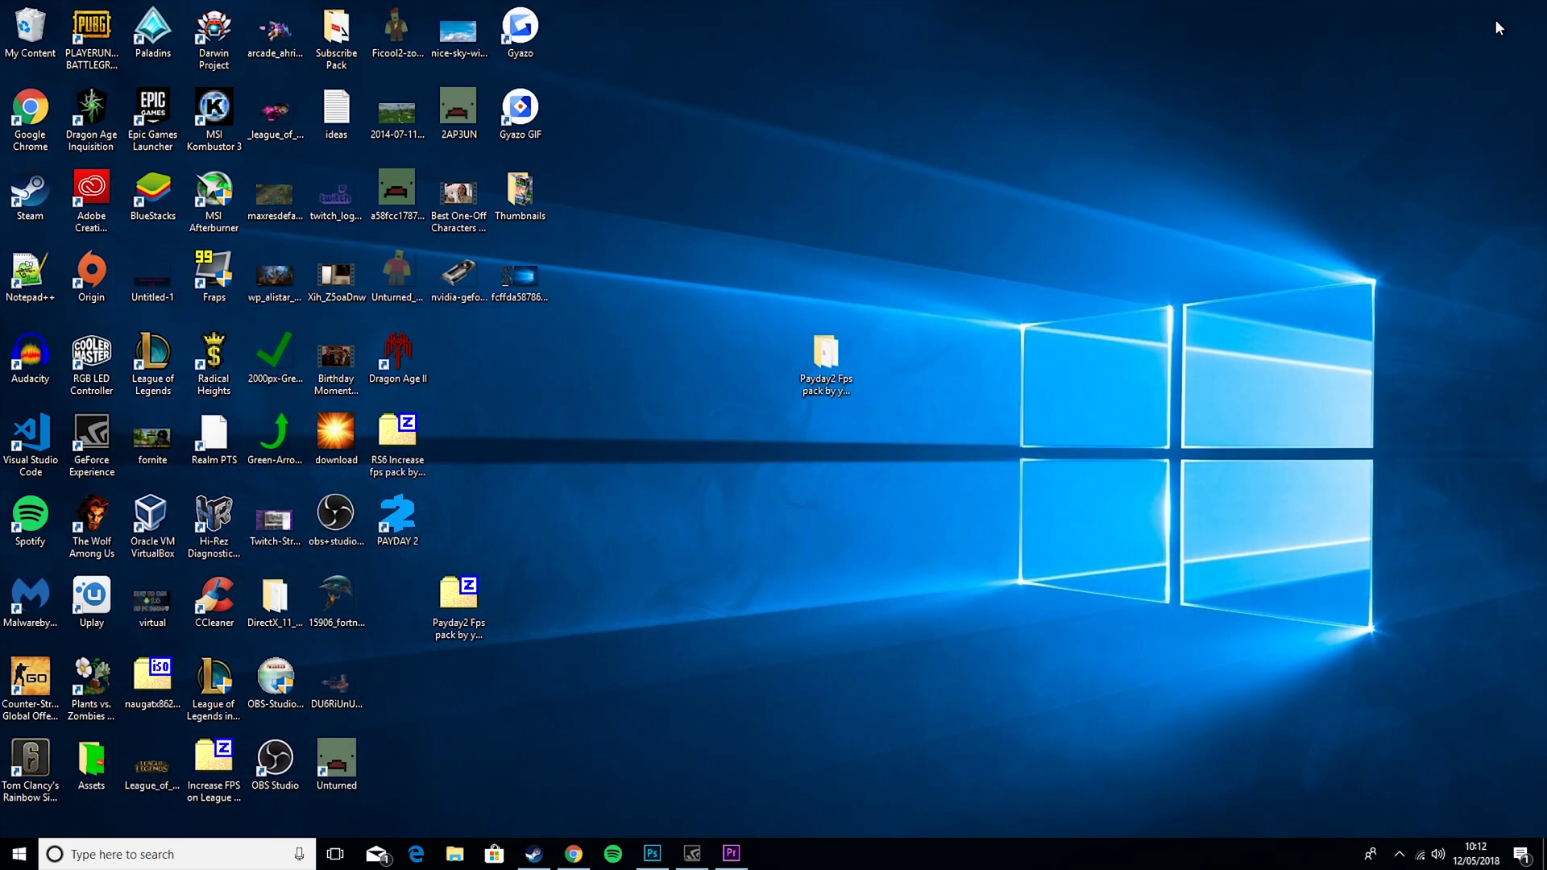
drag(466, 606, 405, 604)
- Launch UnparkCPU from the pack's Unpark-CPU-App folder with admin approval and check core status
double_click(826, 354)
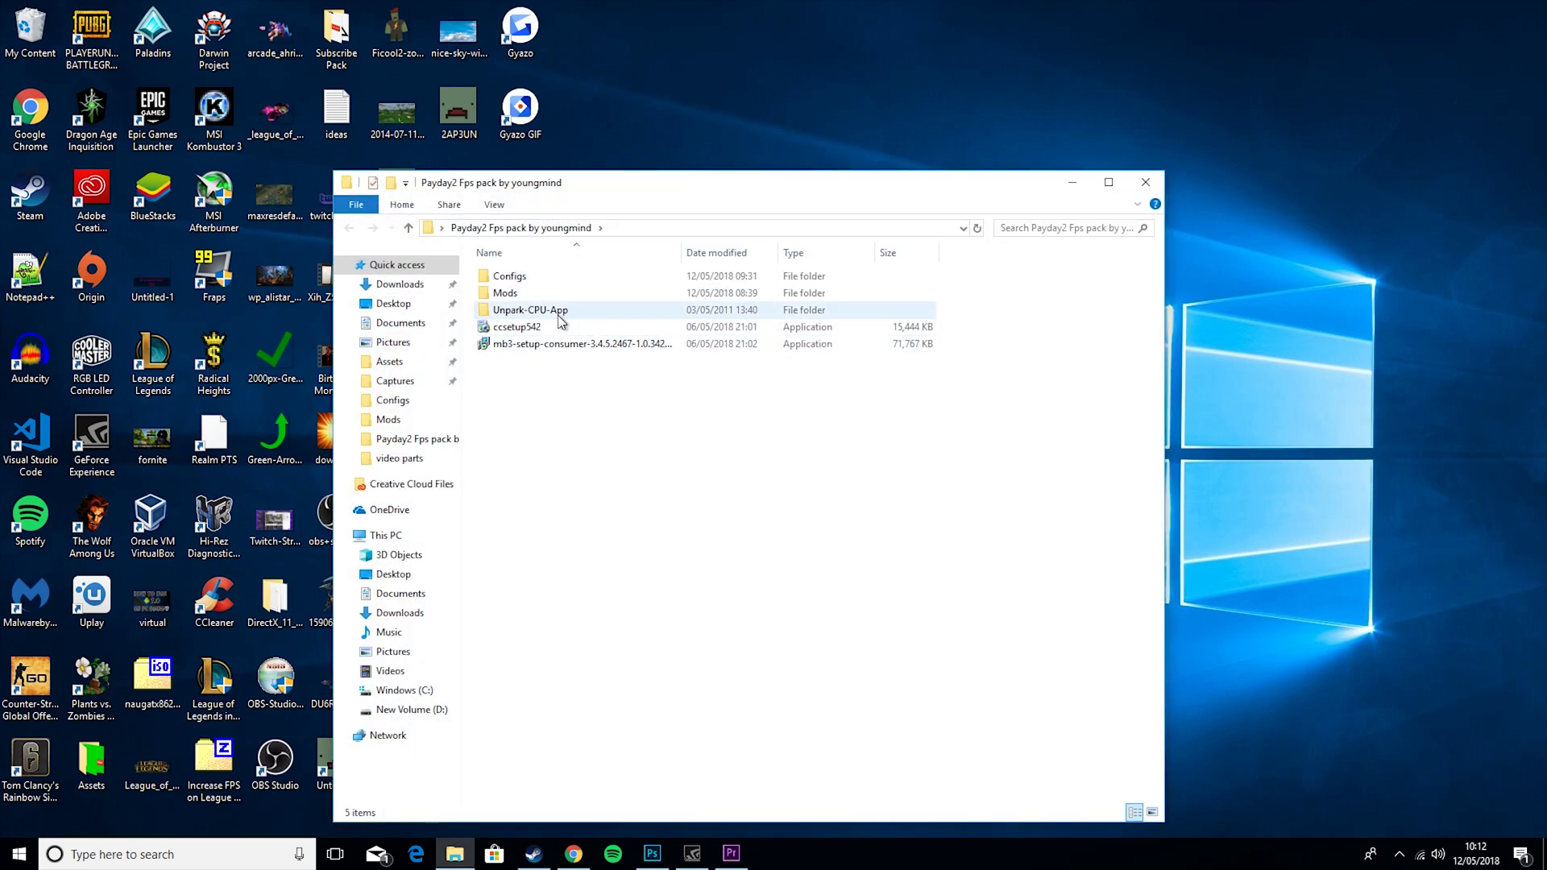
double_click(528, 311)
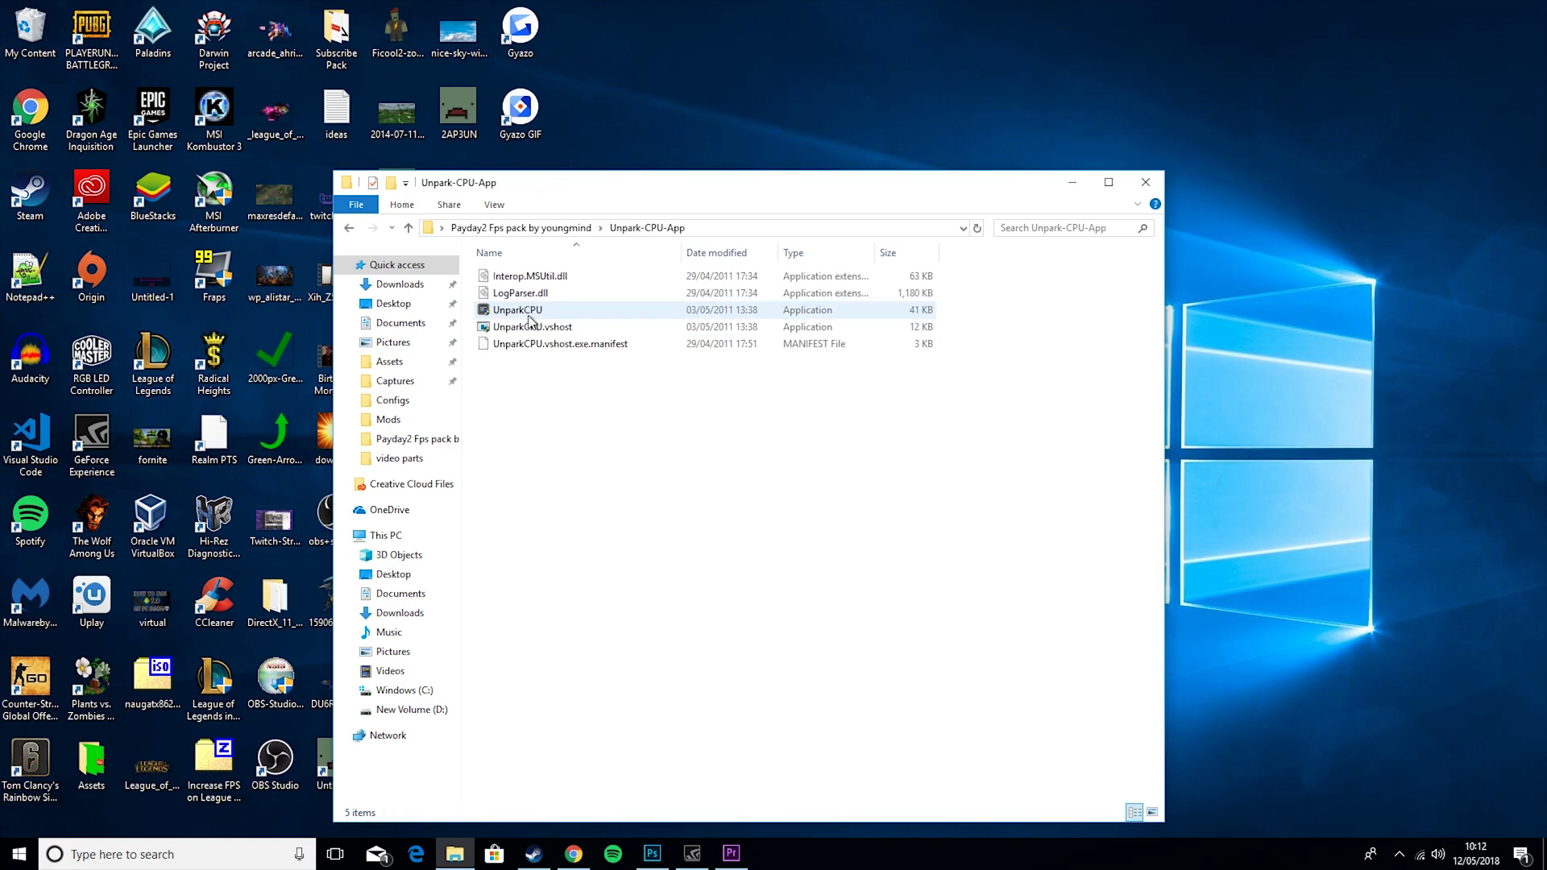
double_click(543, 311)
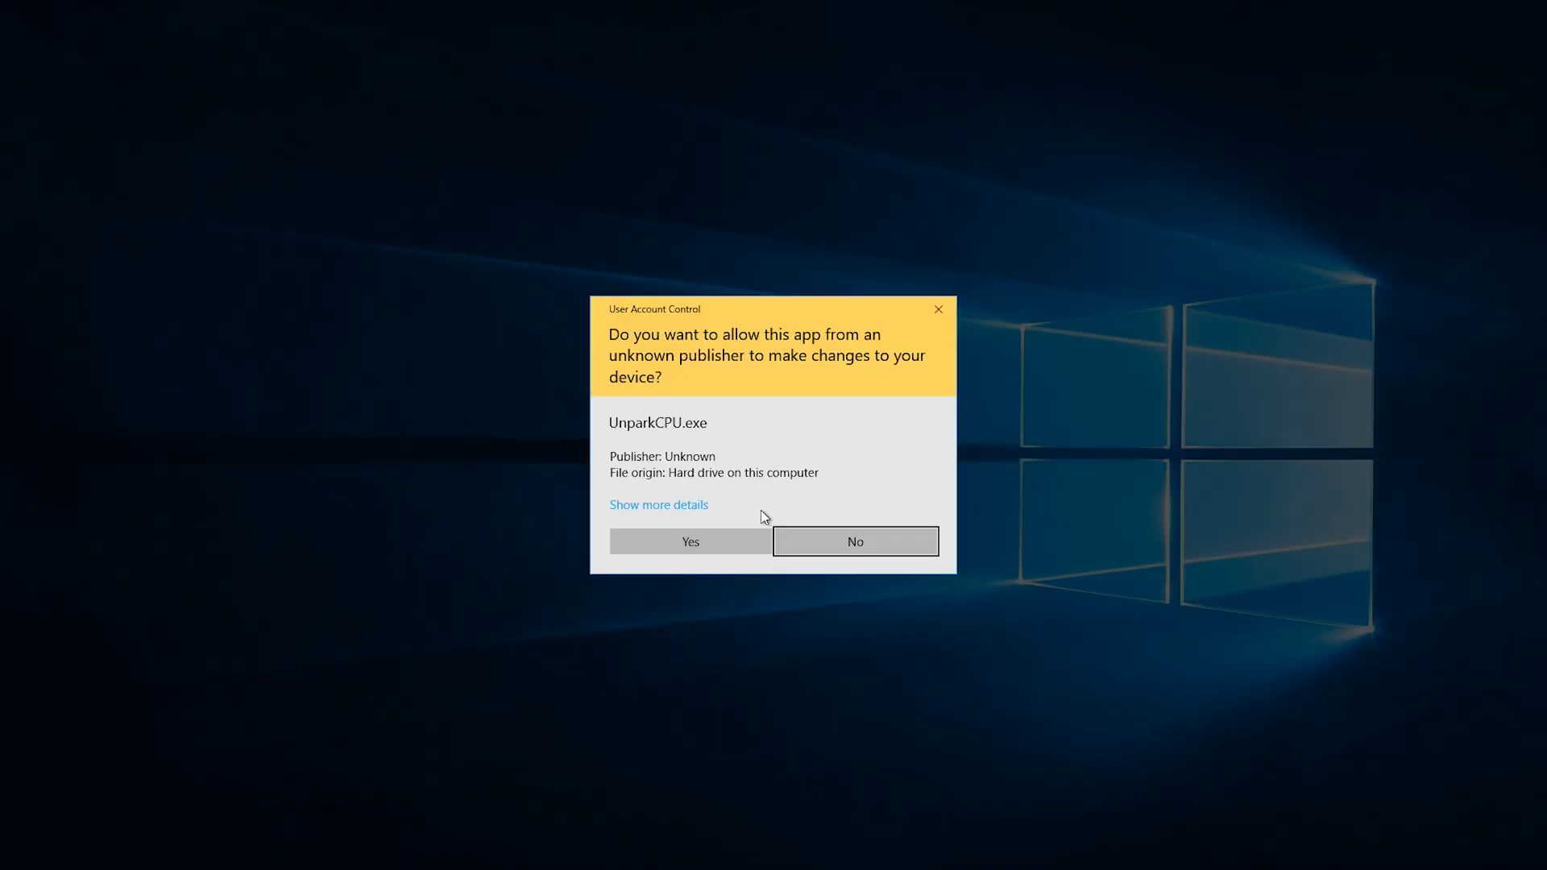
click(686, 539)
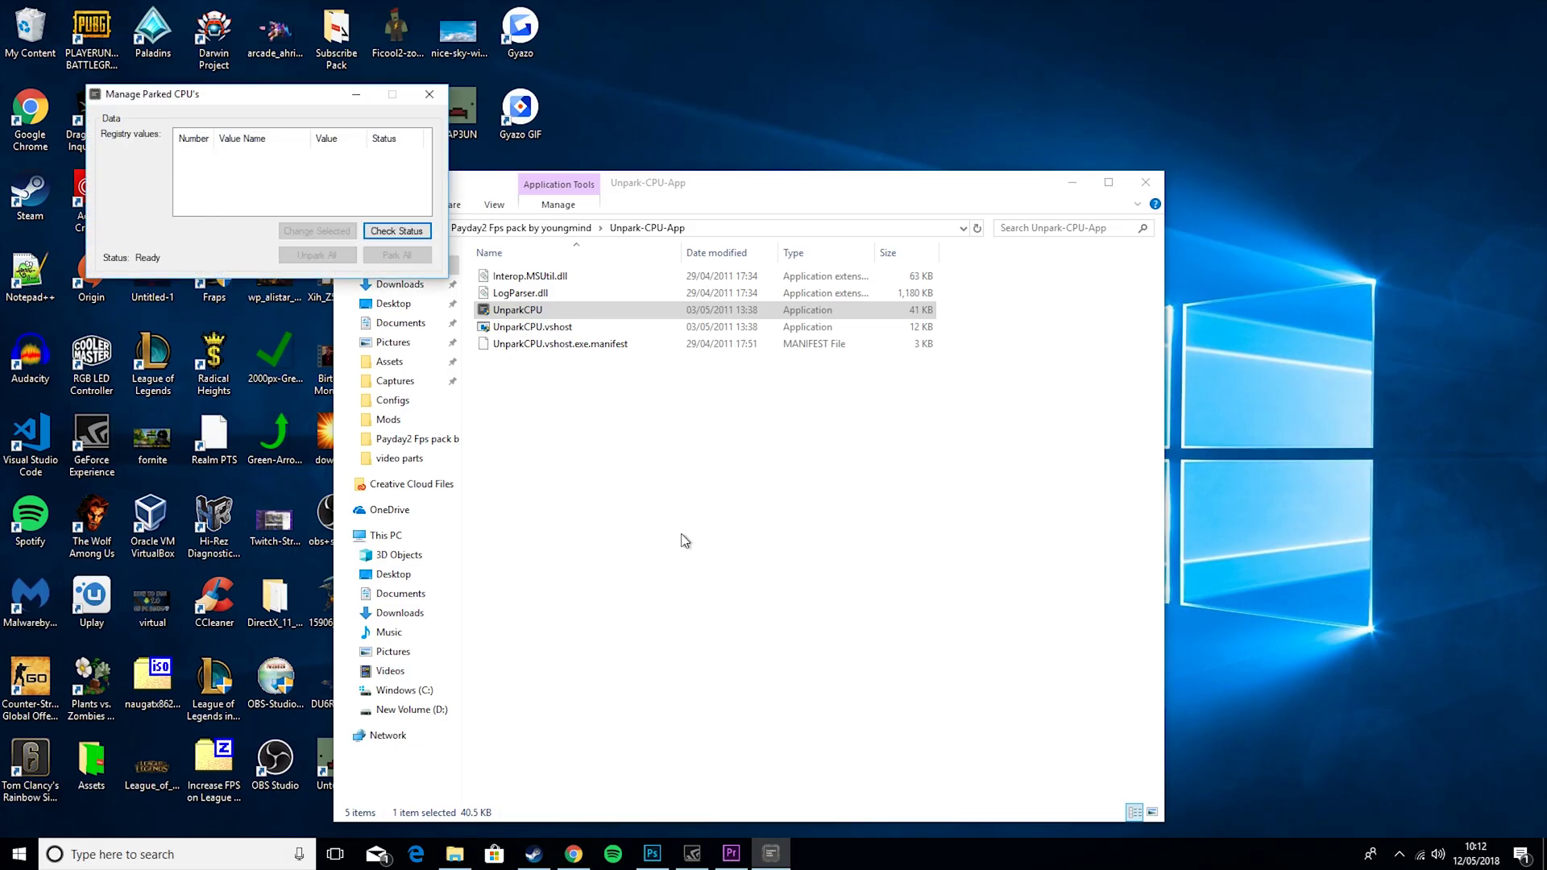
click(404, 234)
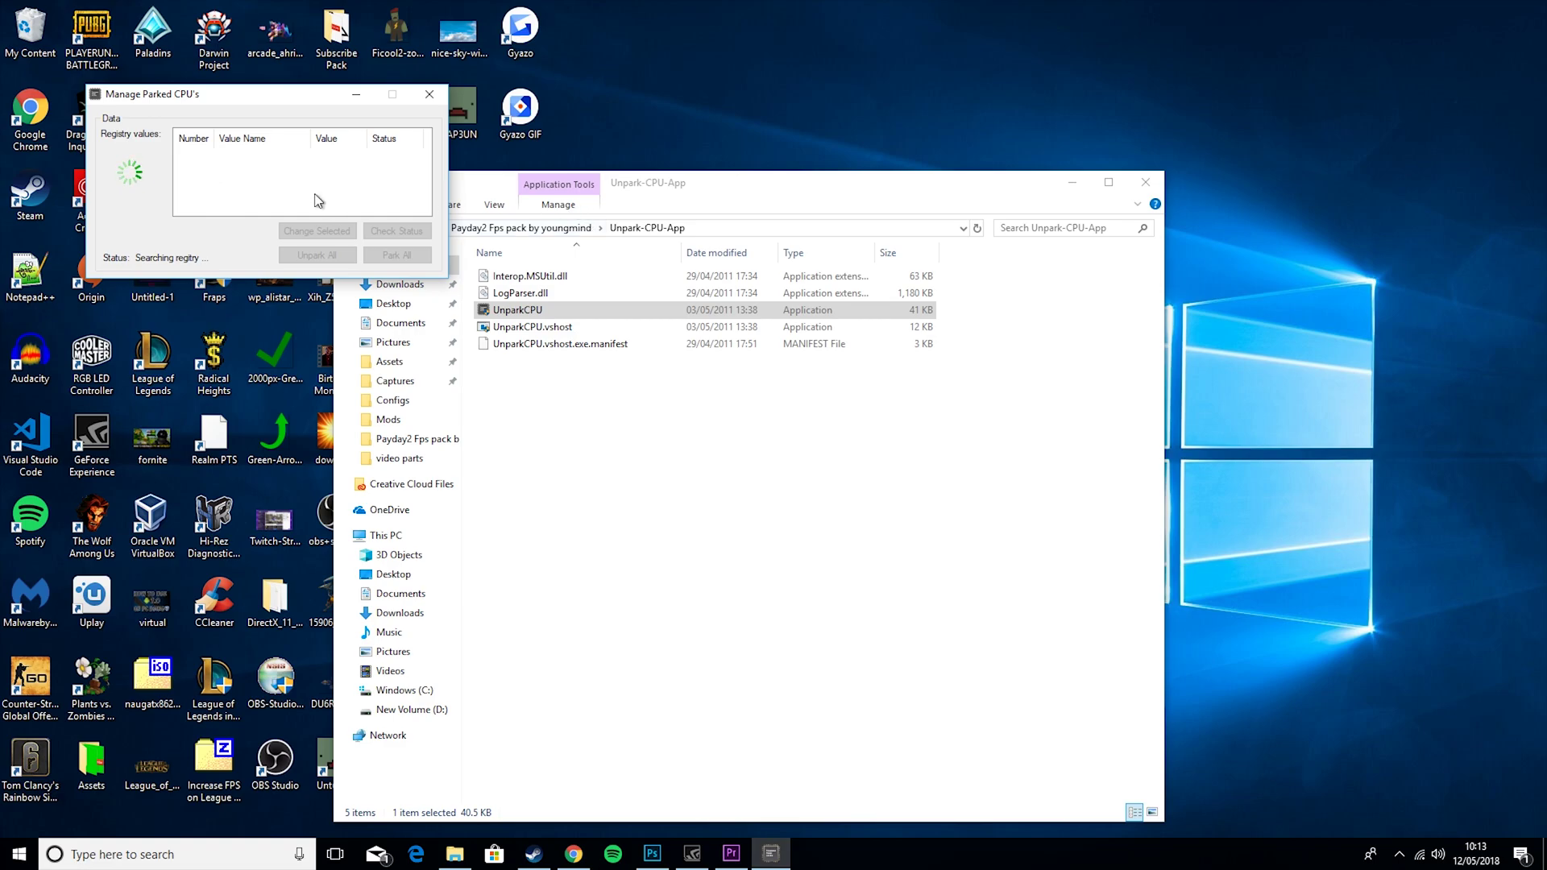
- Return to the FPS pack folder and move the CPU parking window over it
click(562, 233)
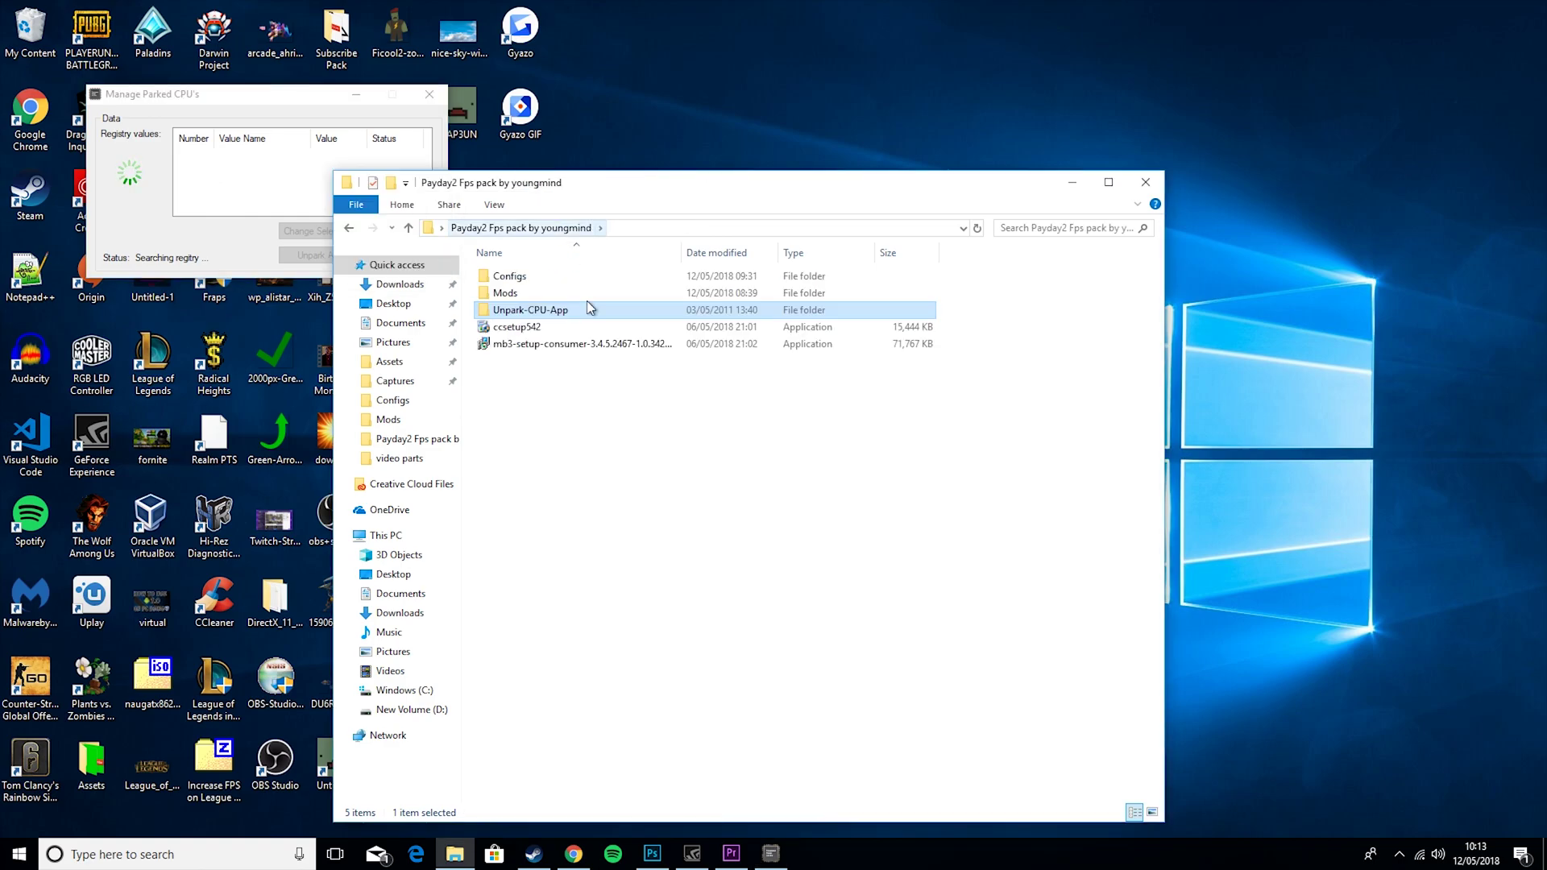
click(299, 96)
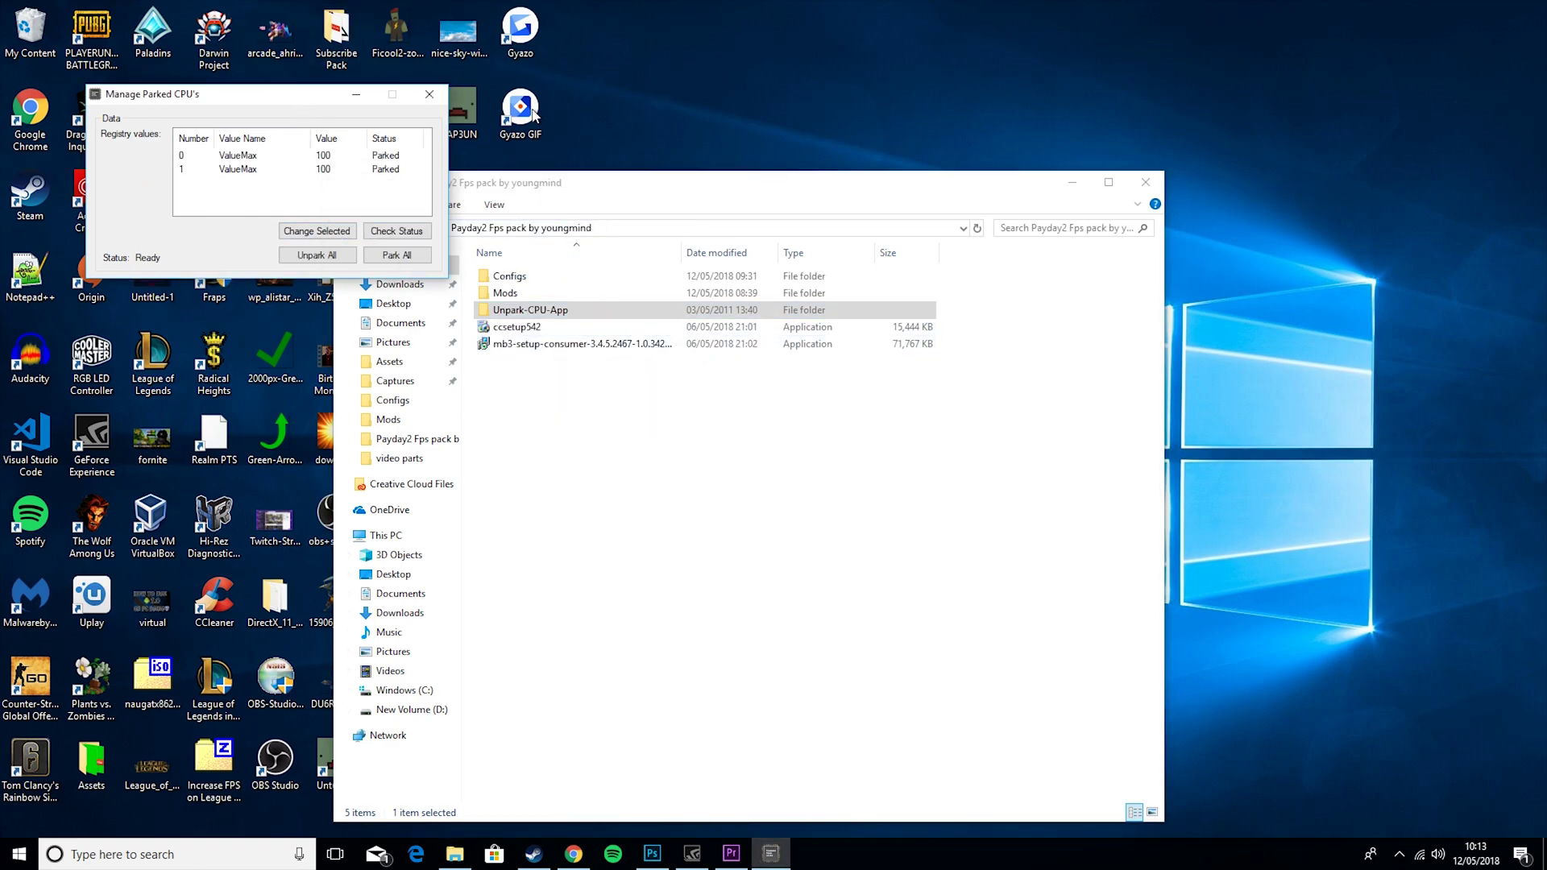
drag(239, 103, 715, 111)
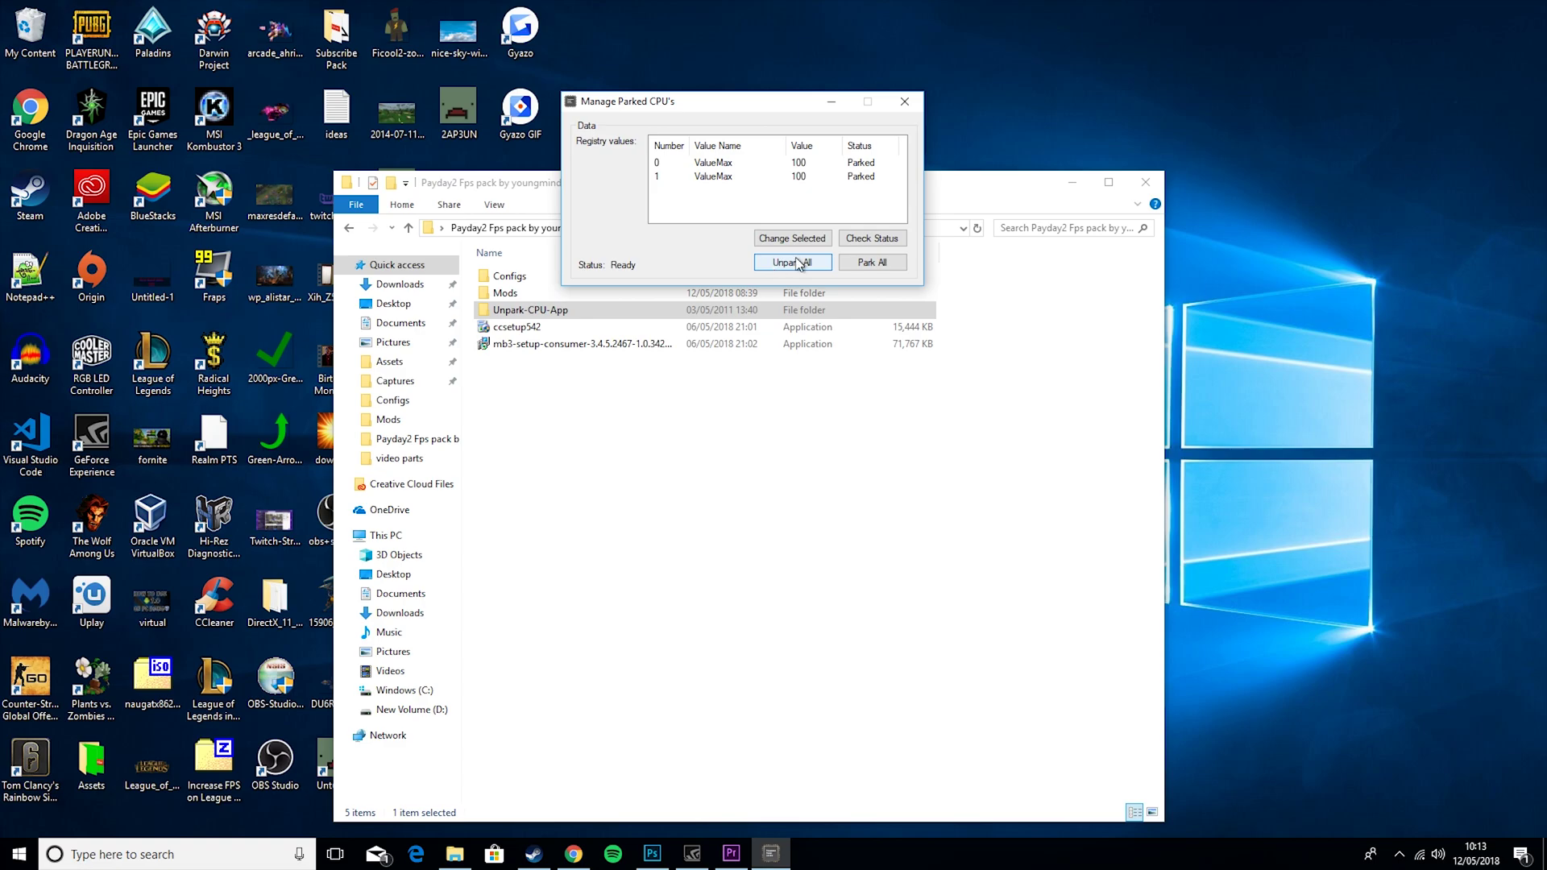
- Install CCleaner from ccsetup542, then clean 686 tracking files and 1,694 MB of junk
click(904, 102)
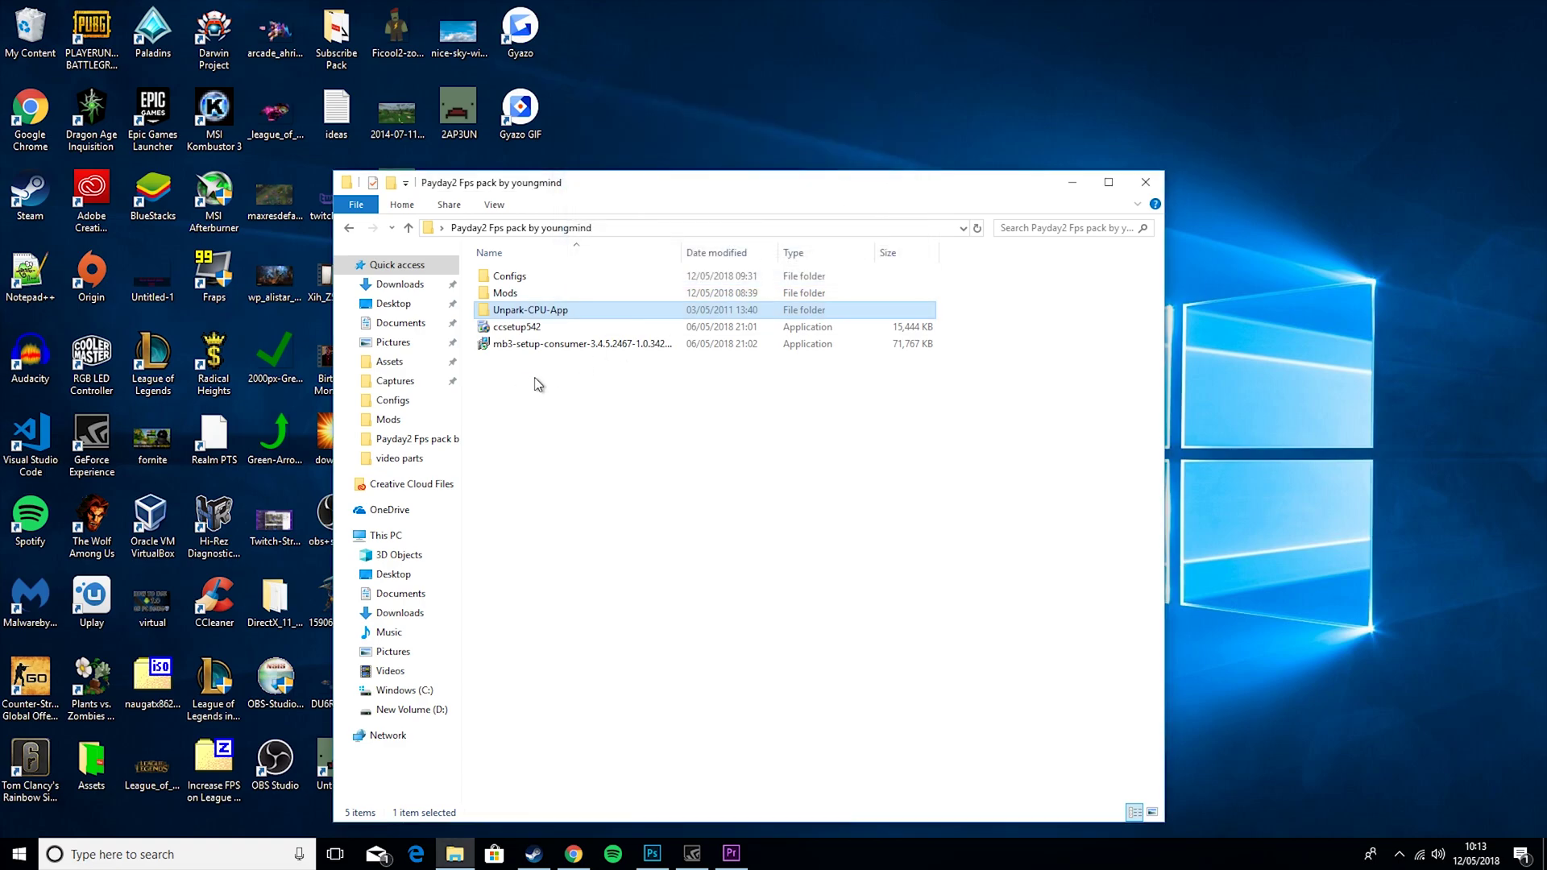
drag(535, 379, 532, 323)
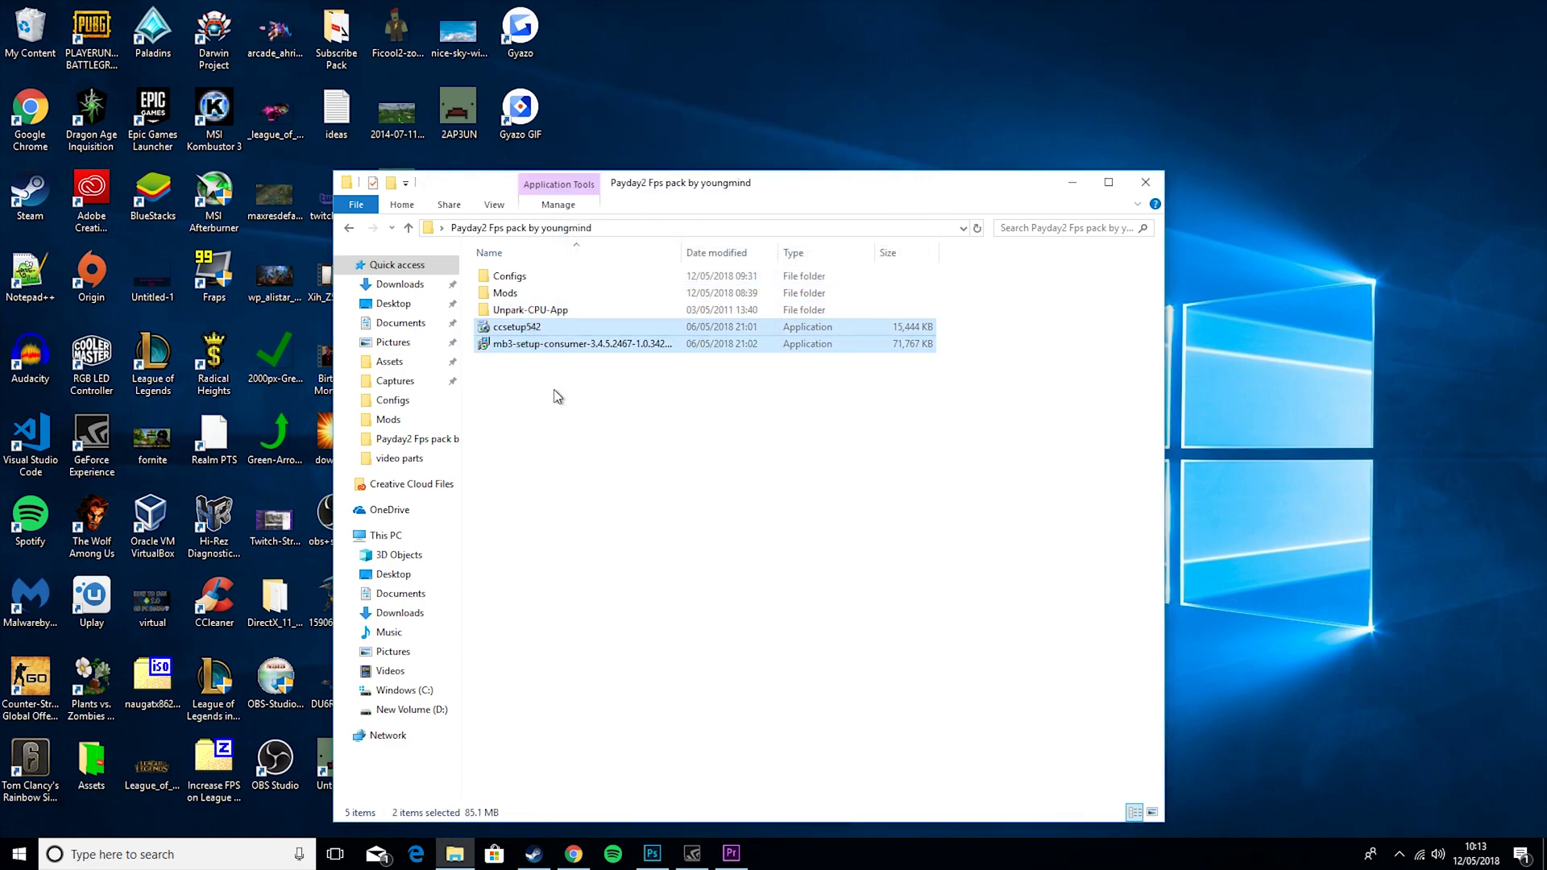
double_click(517, 328)
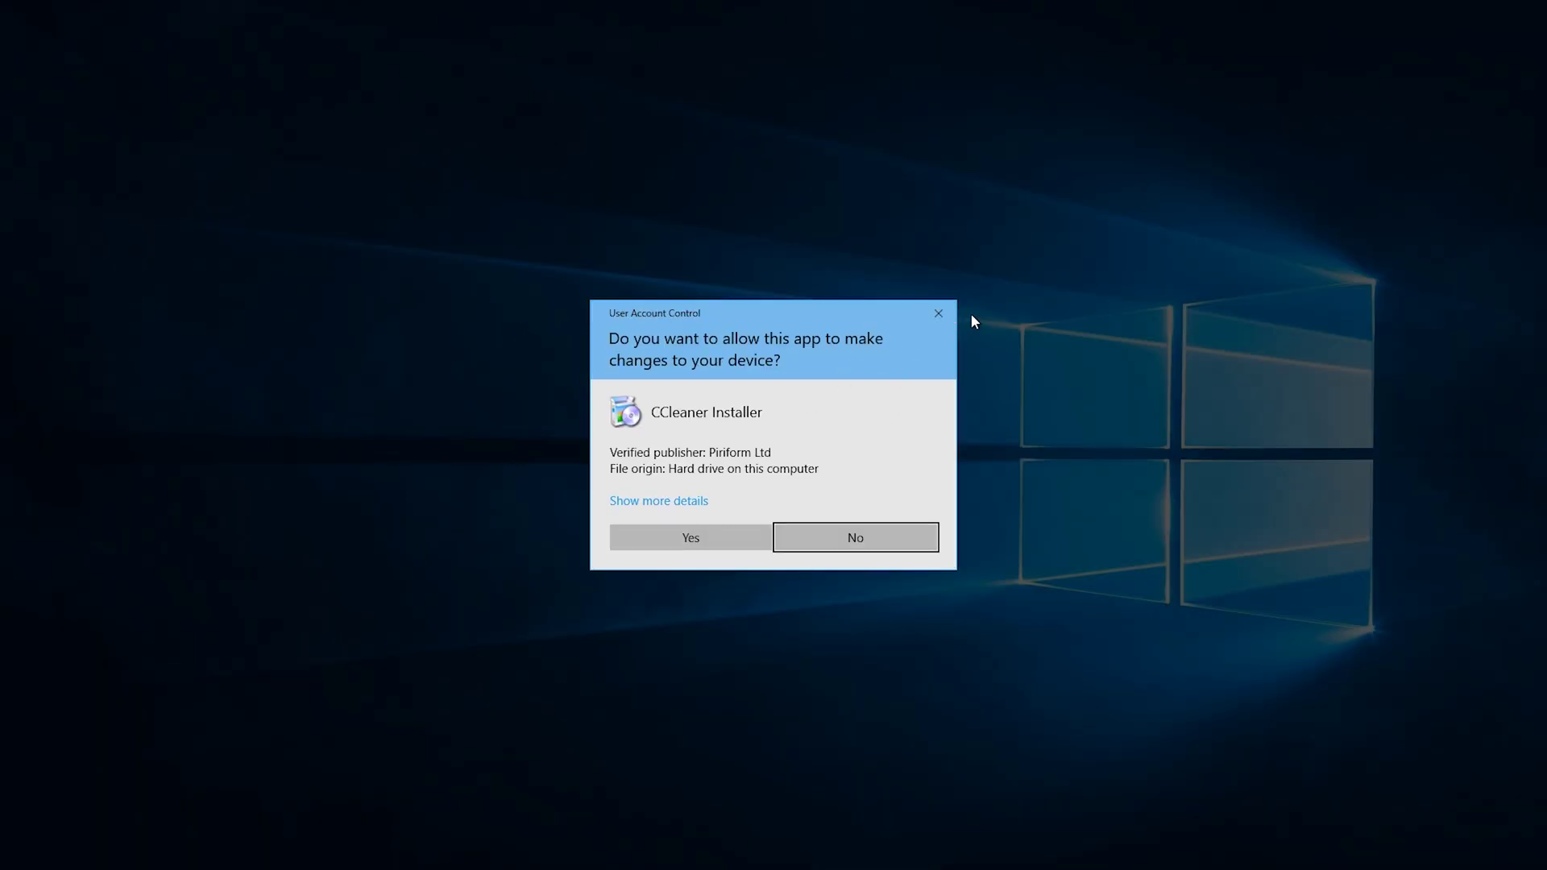
click(927, 321)
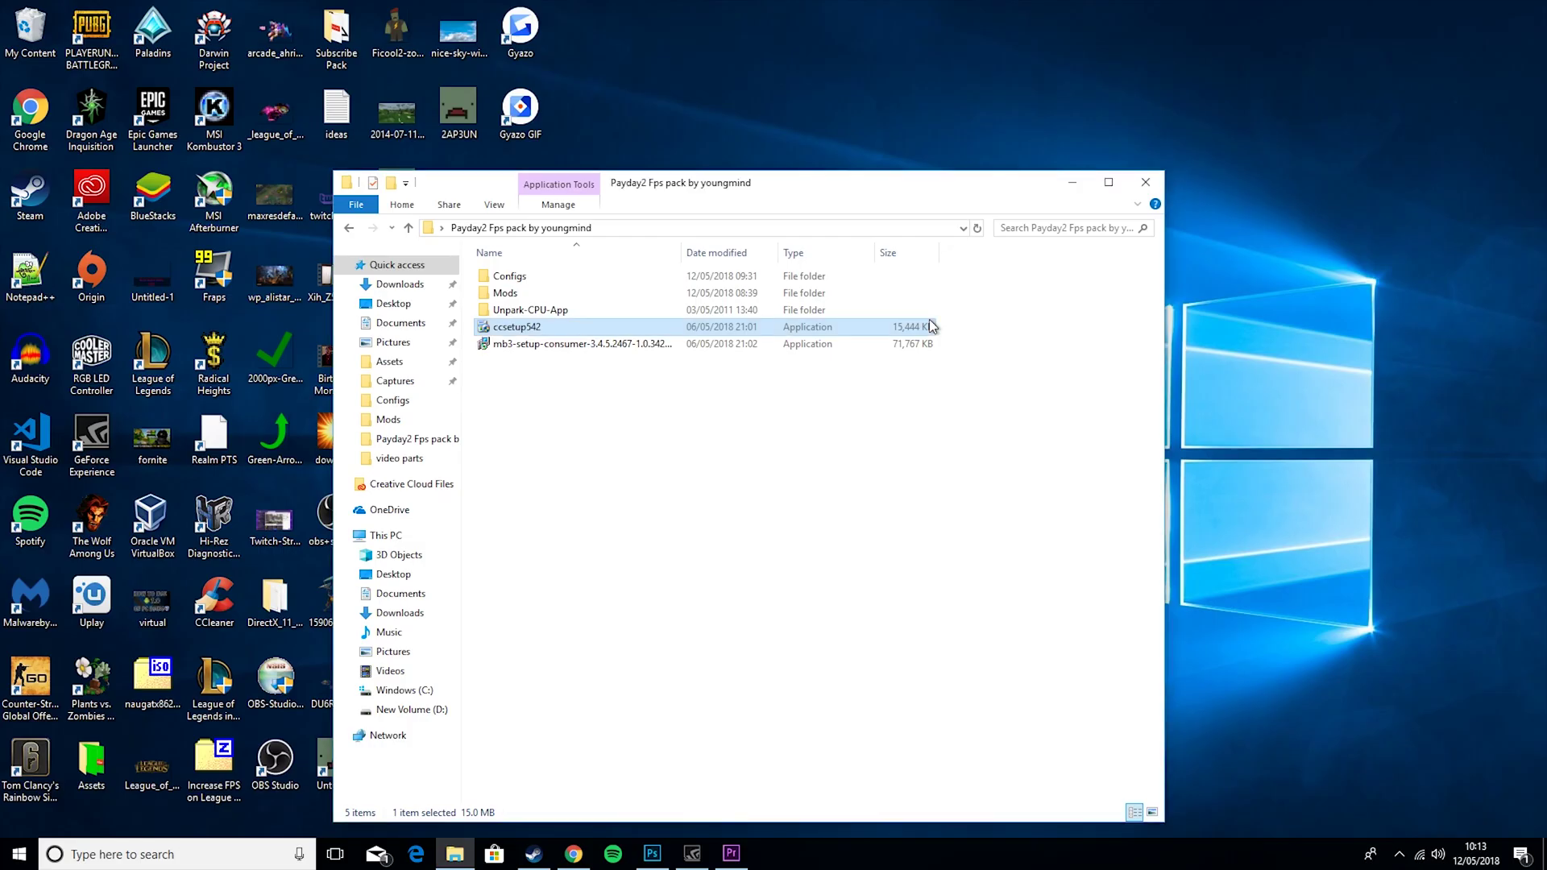
click(215, 600)
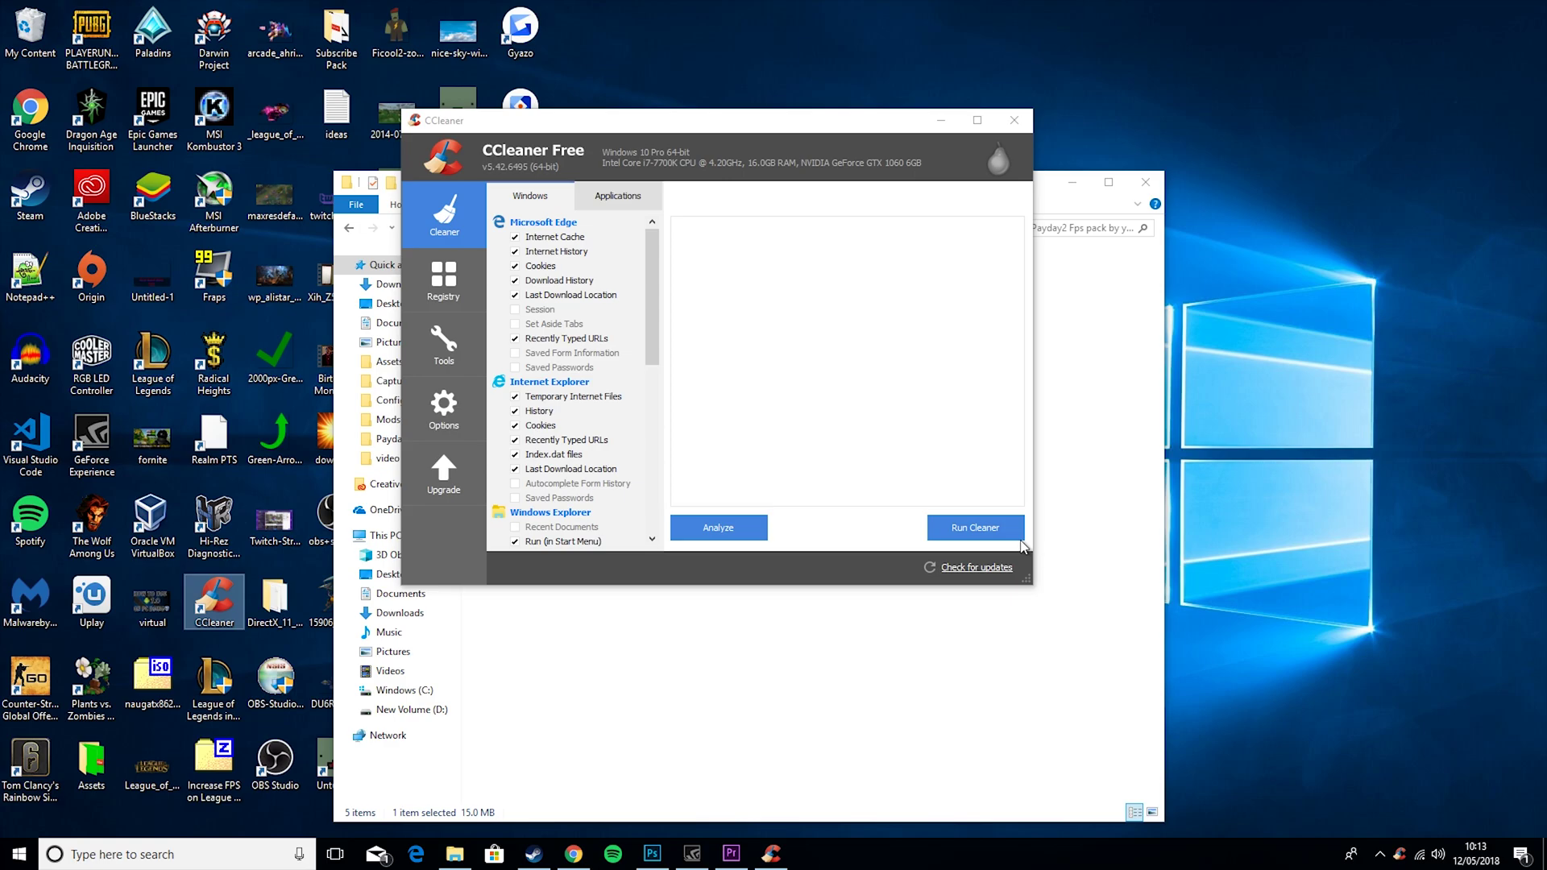
click(1000, 534)
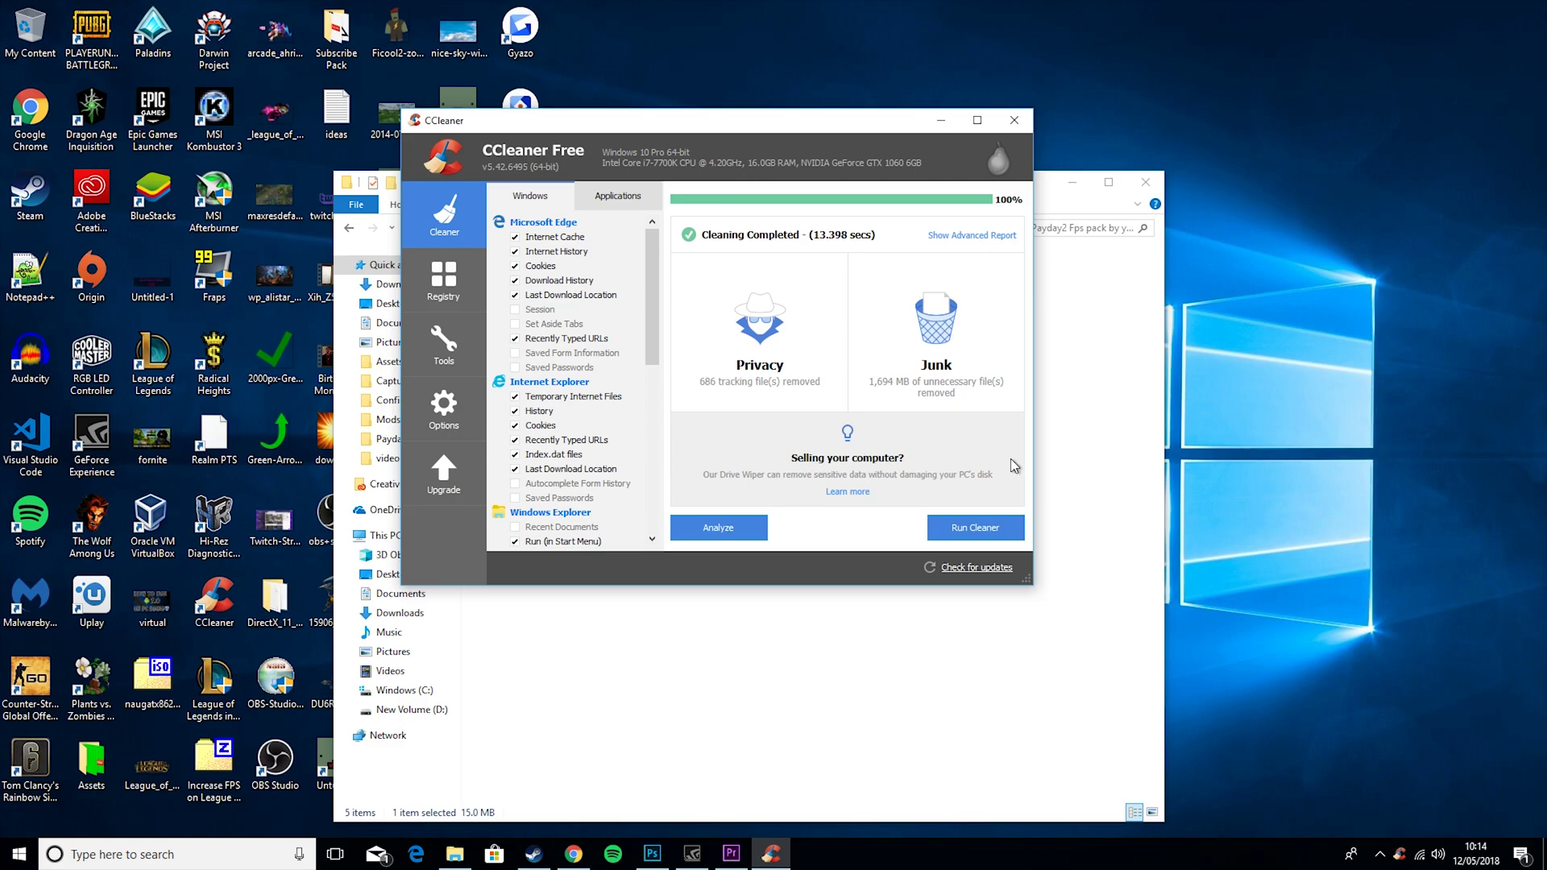
- Close CCleaner, run the mb3-setup installer, and start a Malwarebytes Threat Scan
click(1014, 120)
click(588, 345)
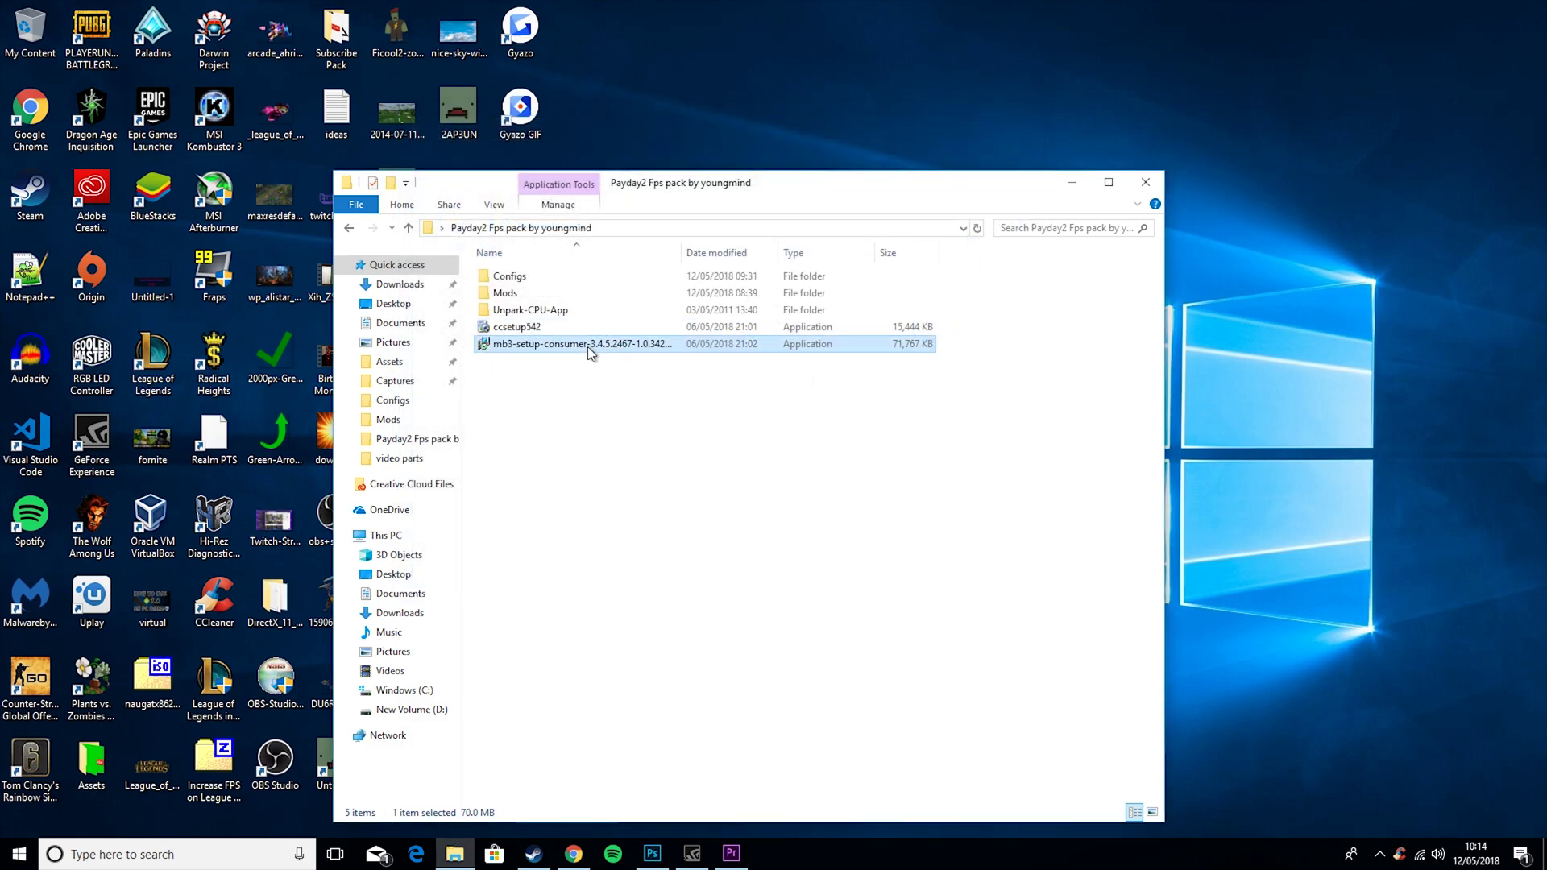
double_click(587, 346)
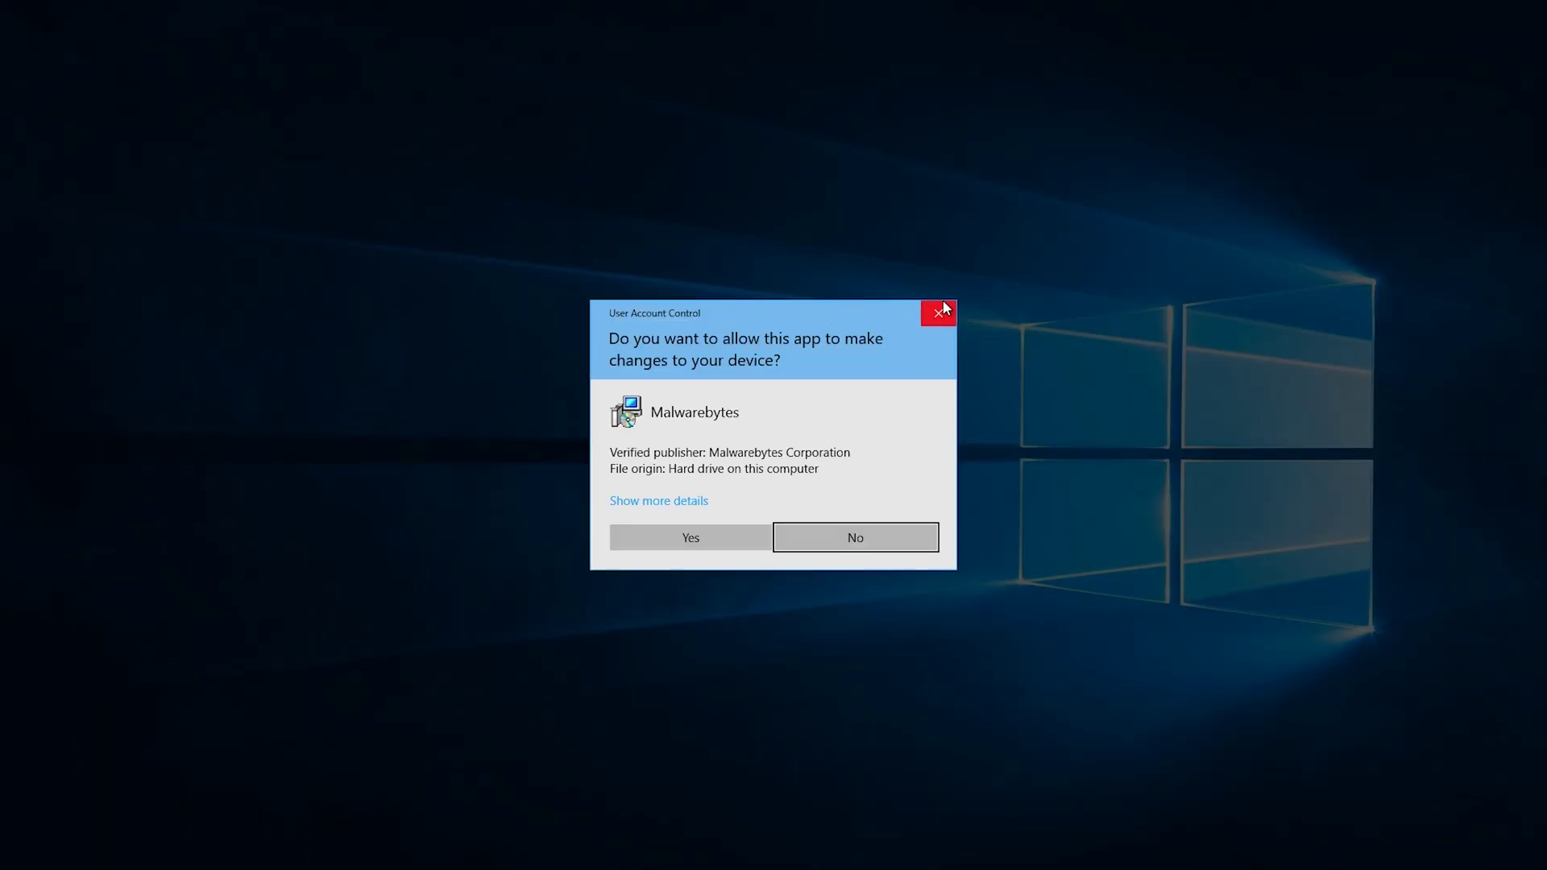
click(943, 311)
click(1112, 185)
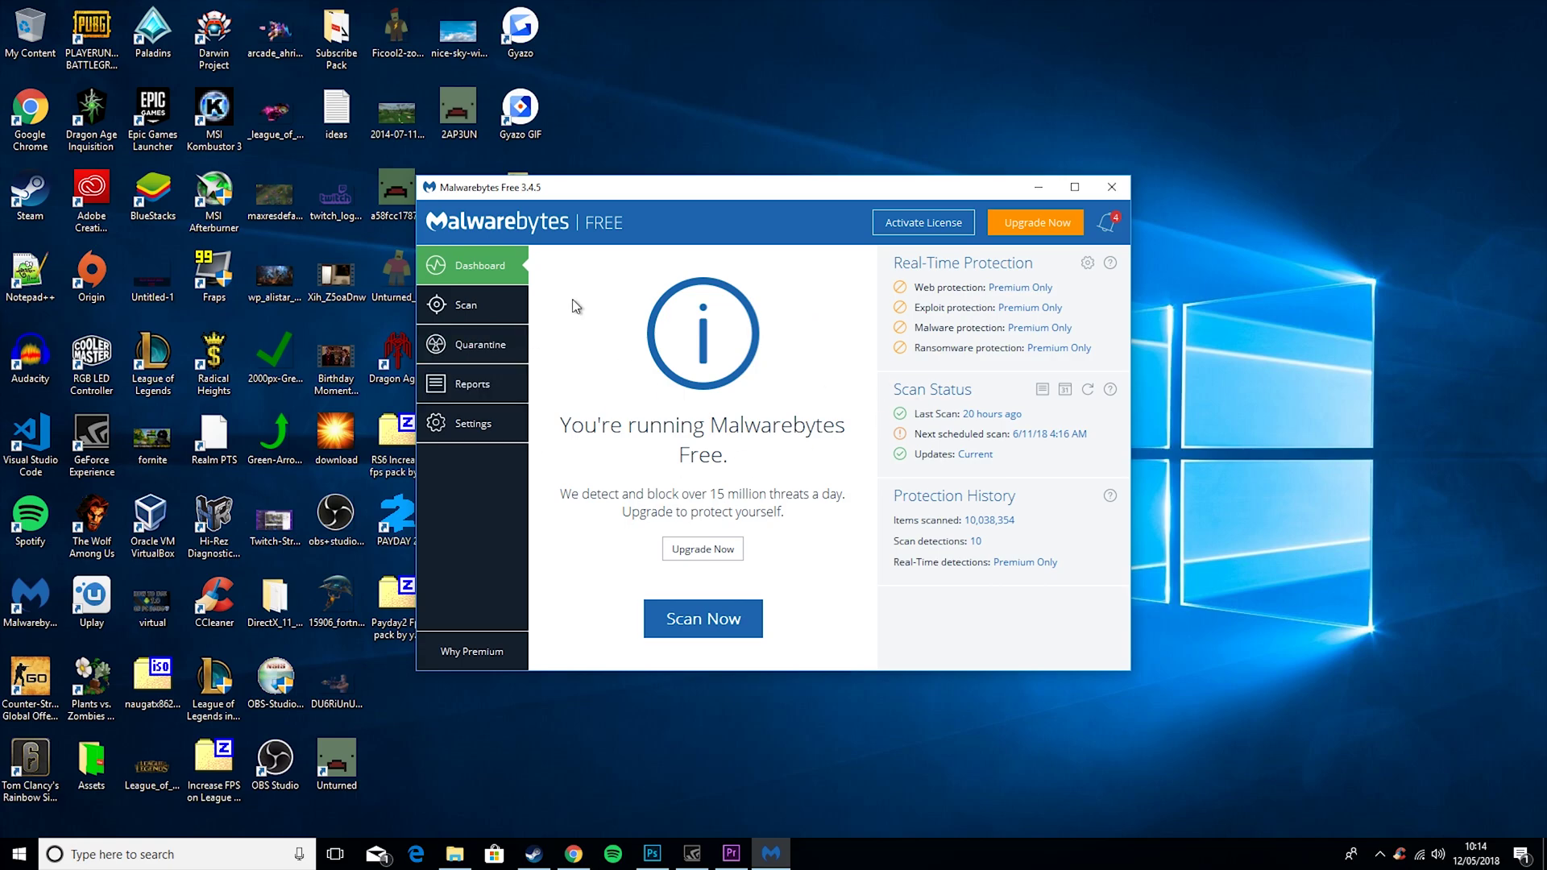
click(507, 303)
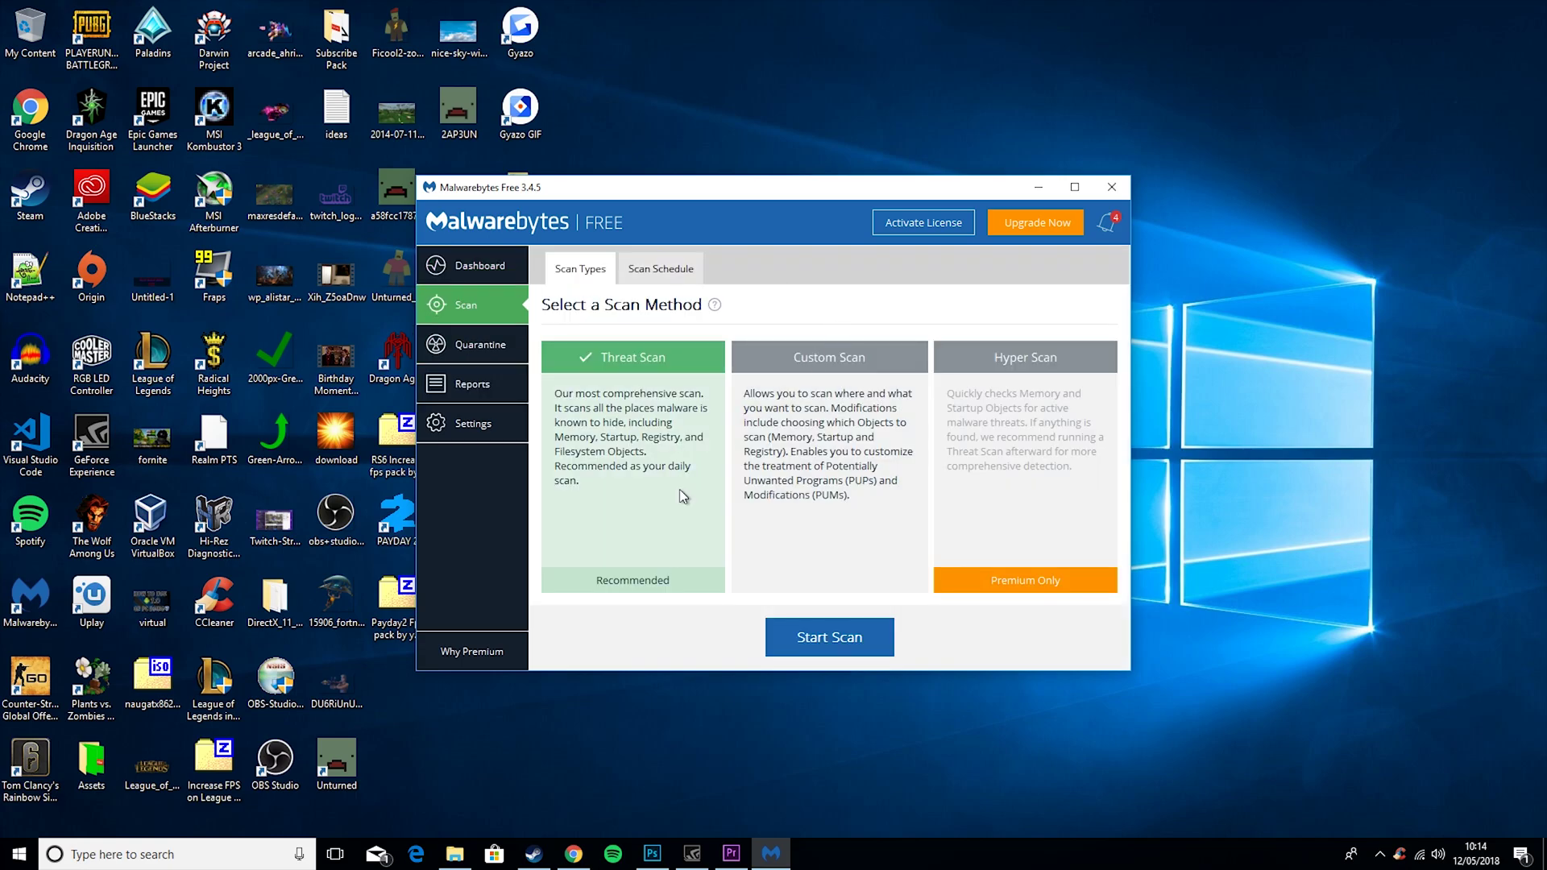
click(835, 648)
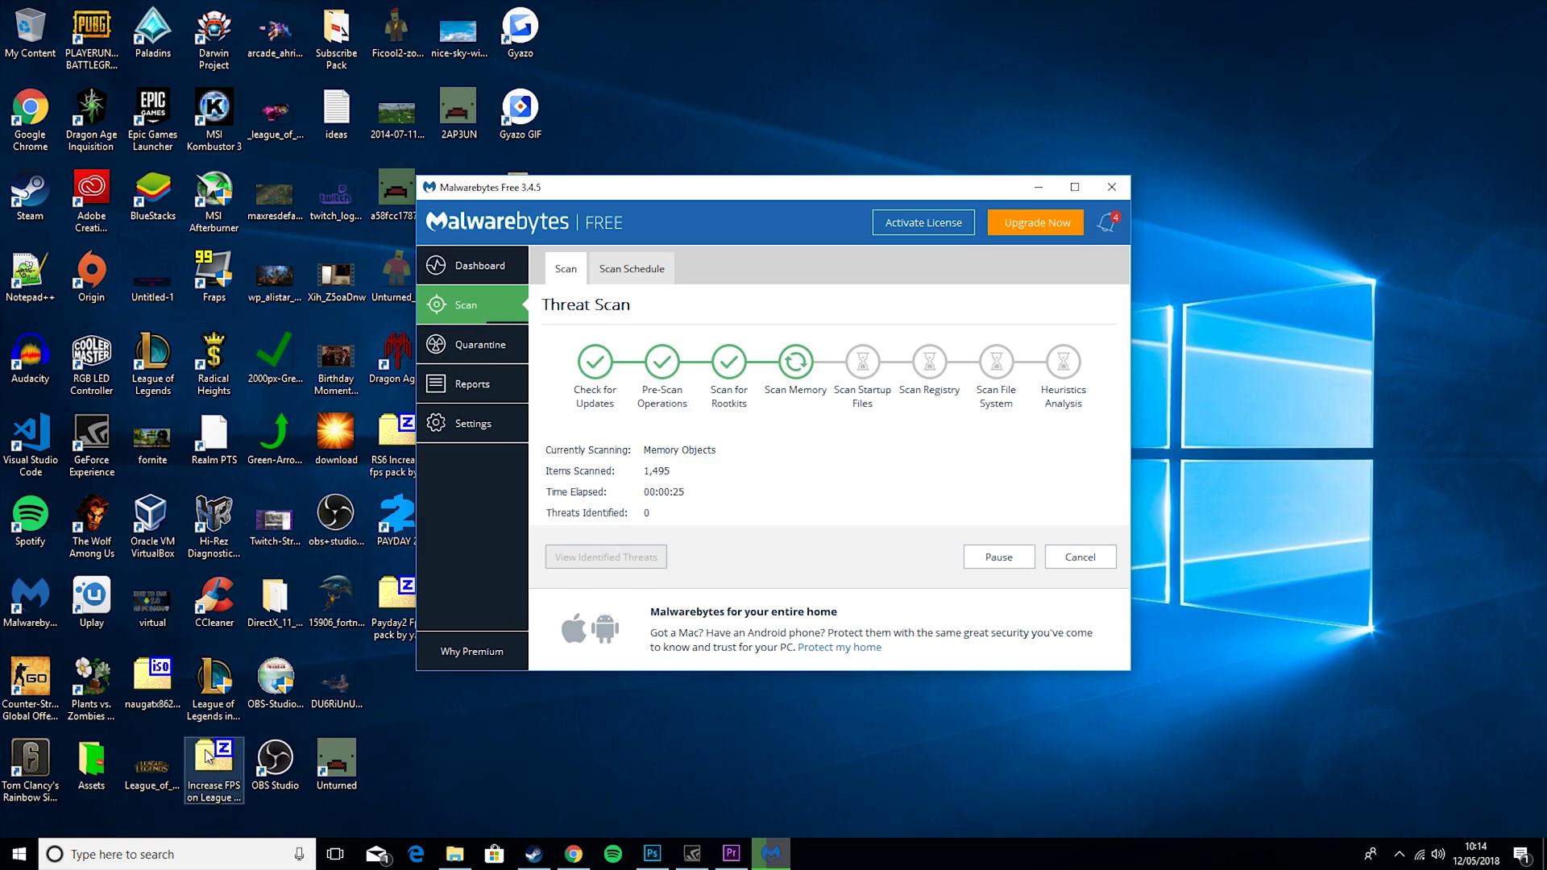
- Open Control Panel, search 'power', and open the High performance plan's settings in Power Options
click(147, 859)
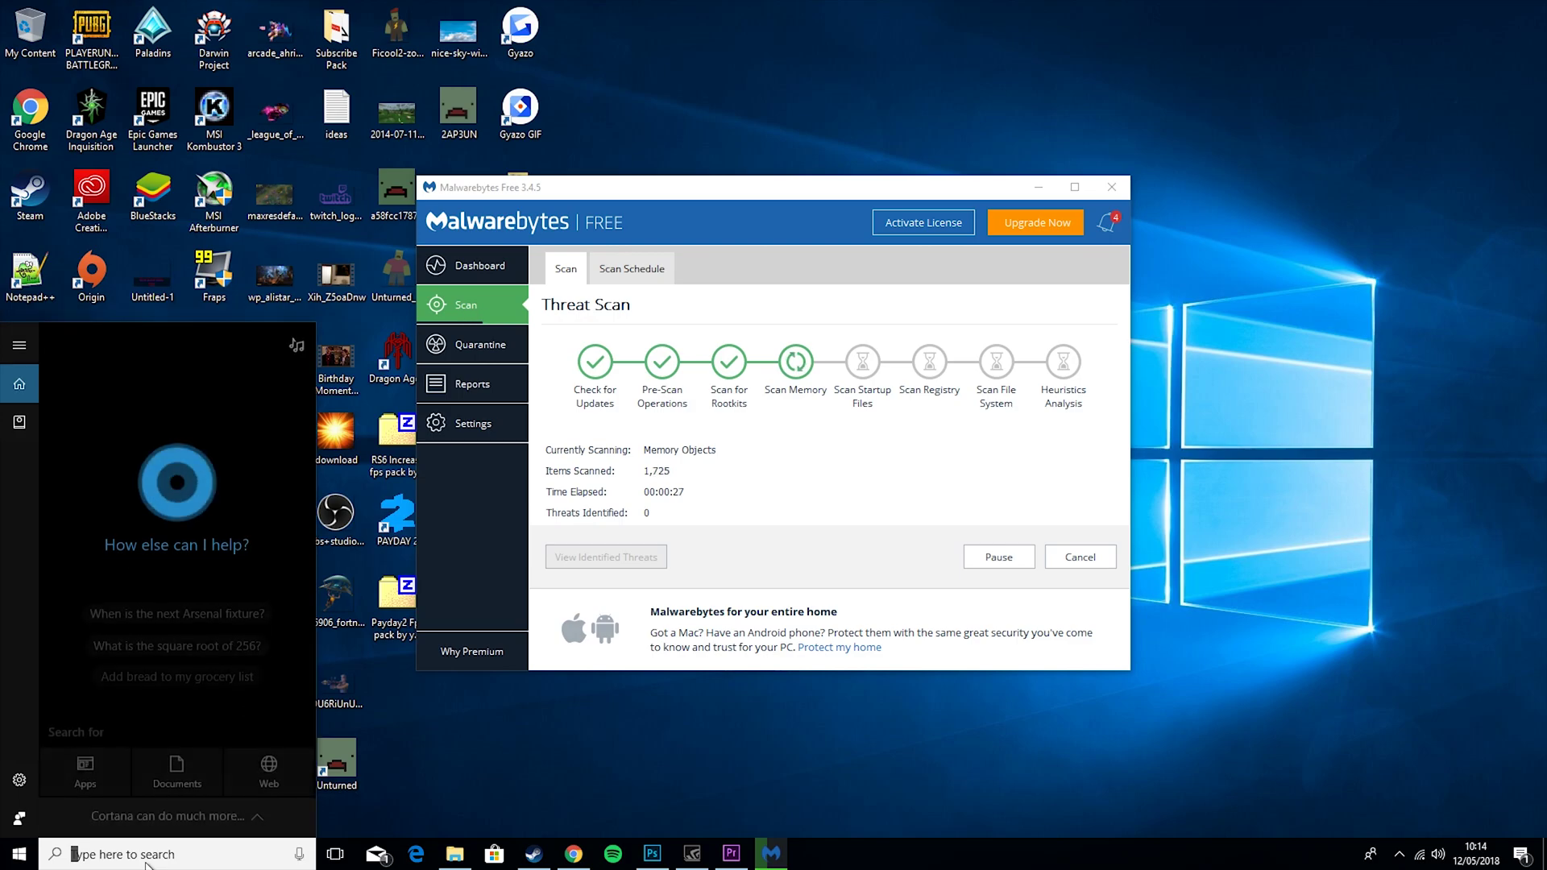
text(control)
key(Return)
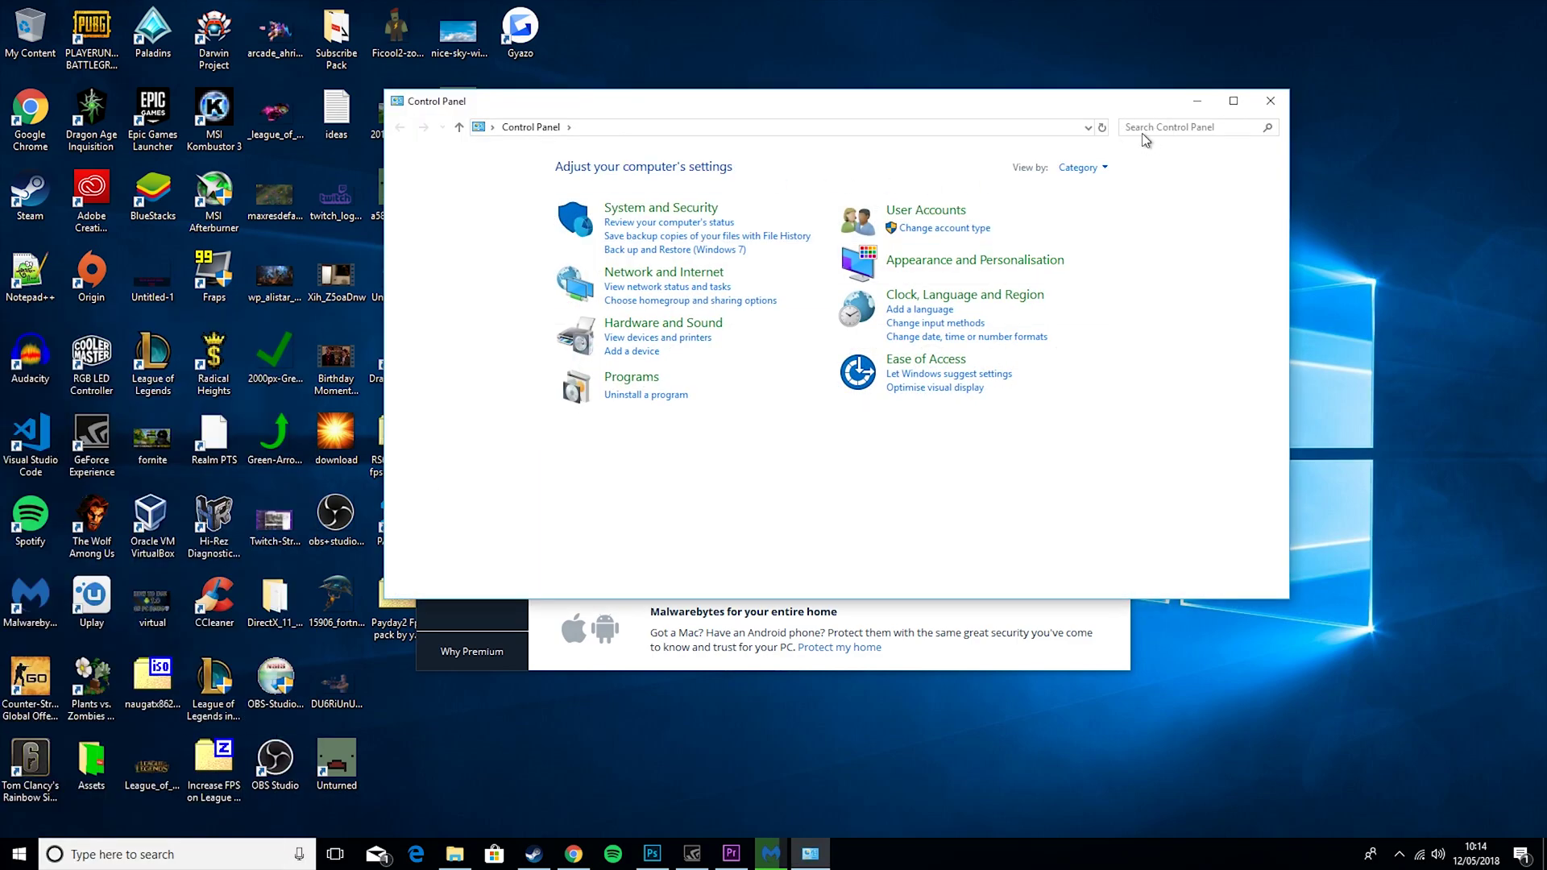
click(1143, 134)
text(power)
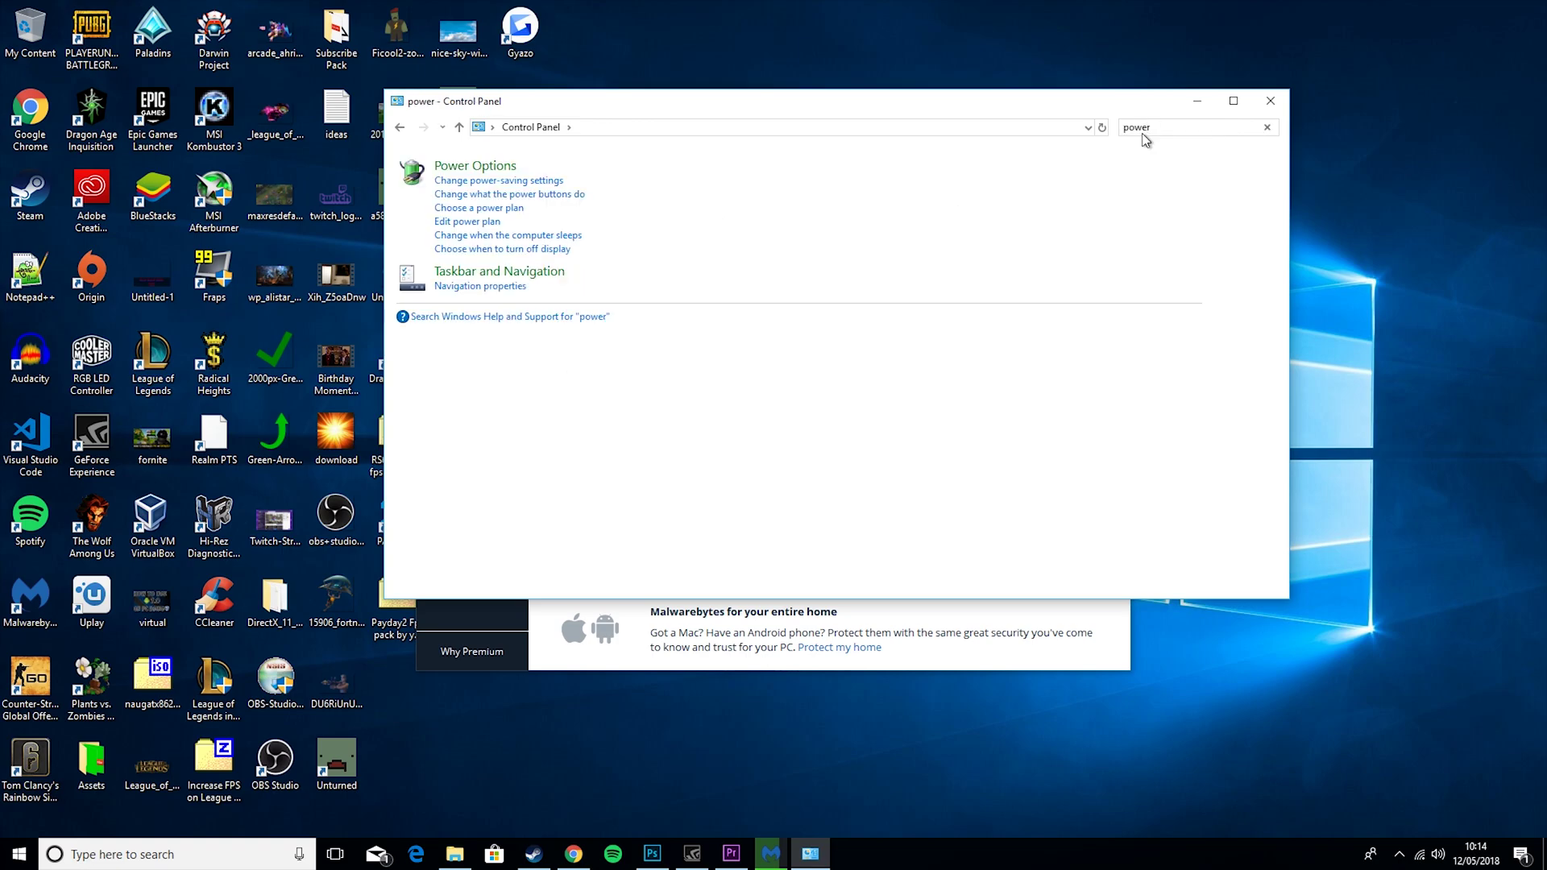
click(474, 166)
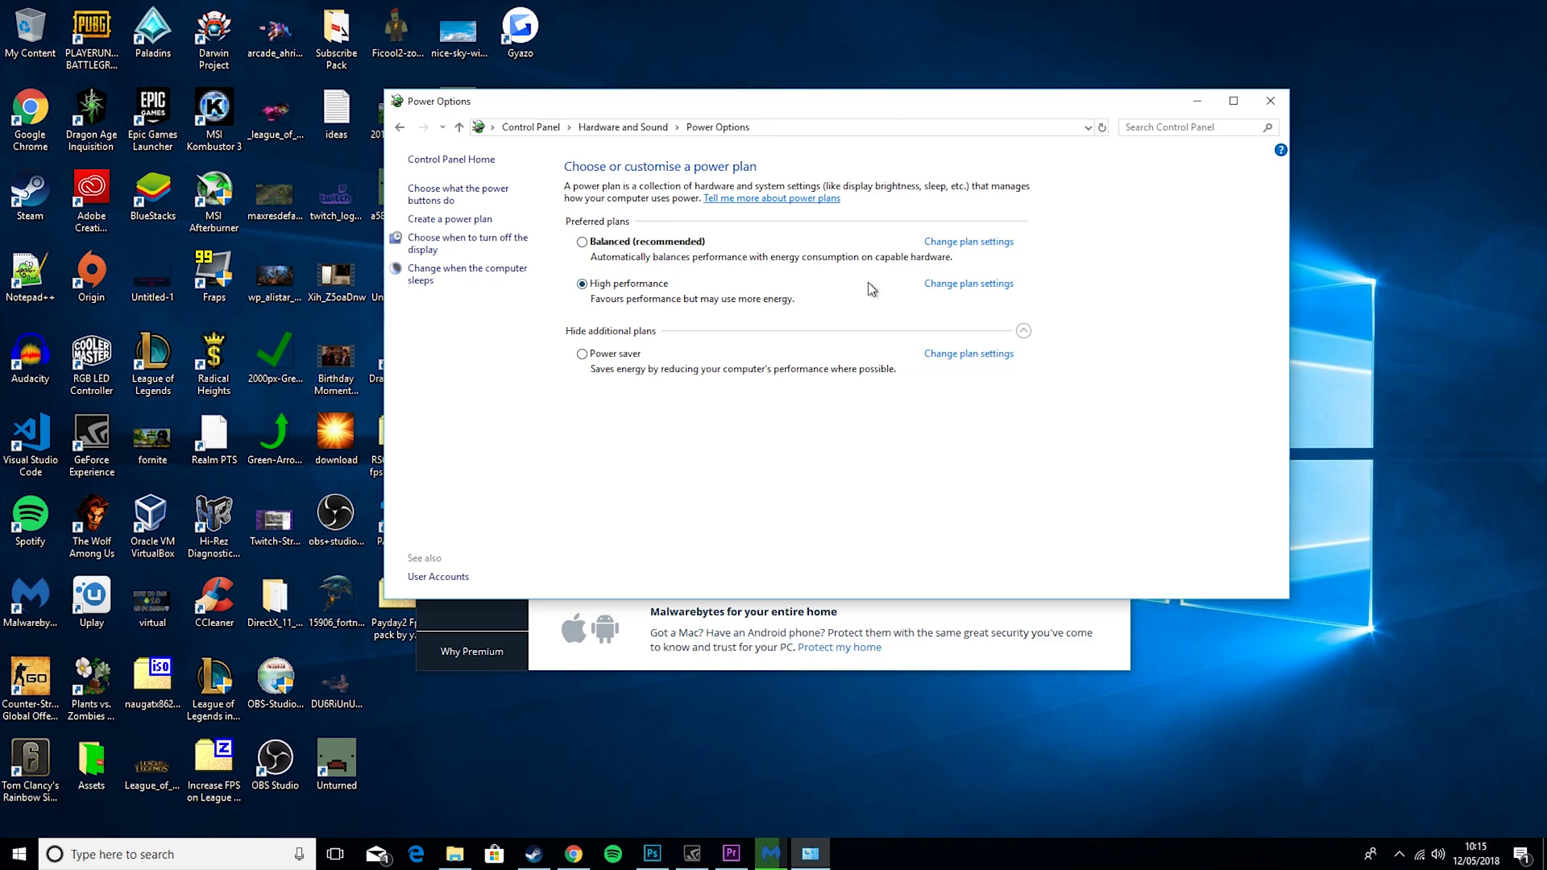
click(1007, 290)
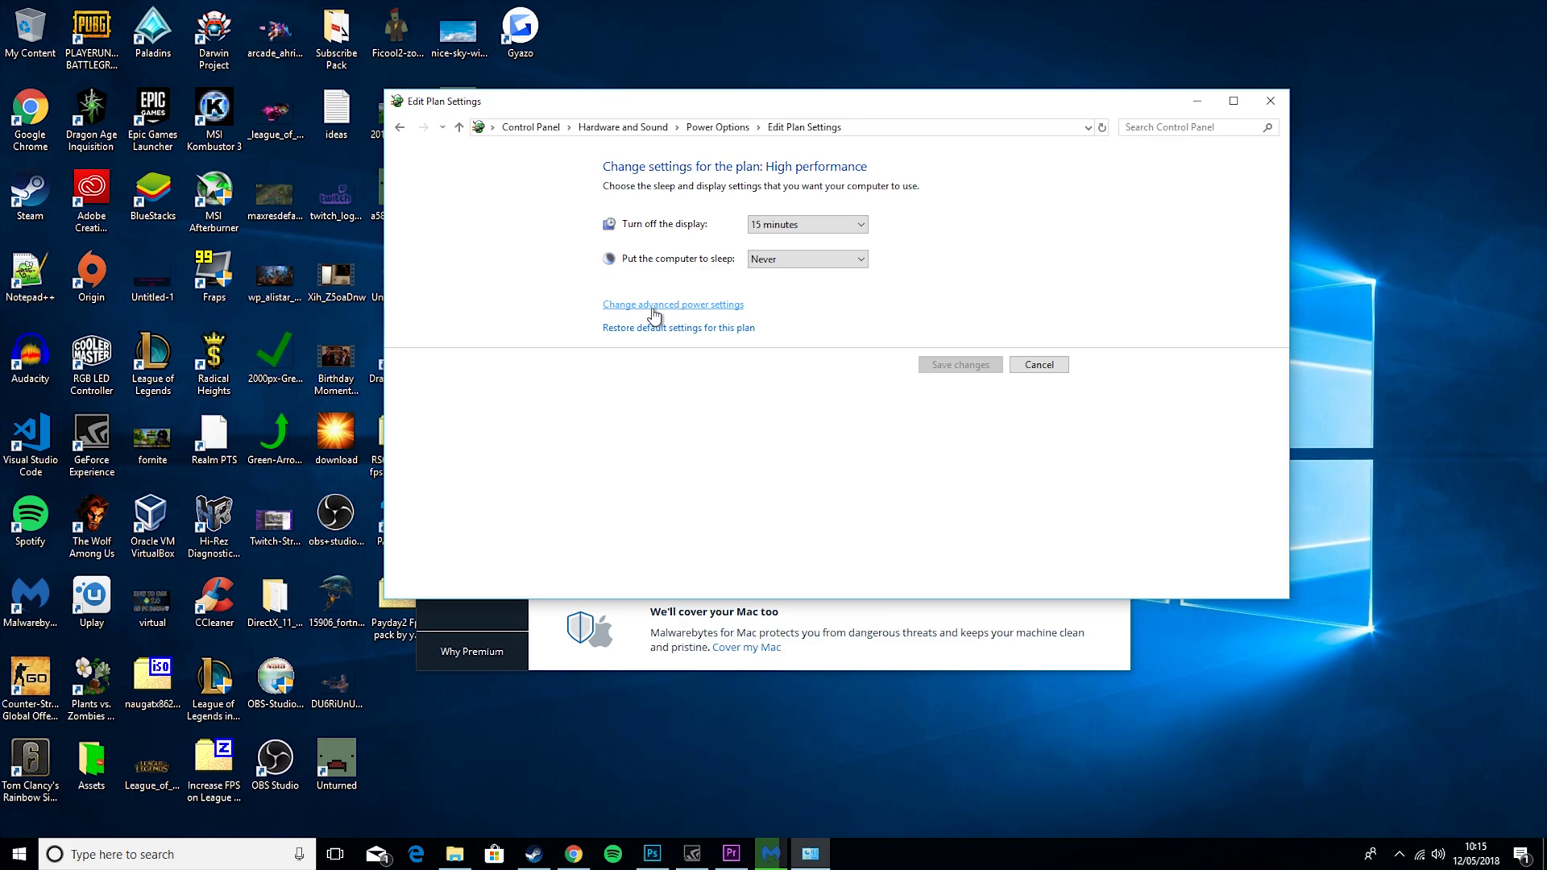
click(655, 305)
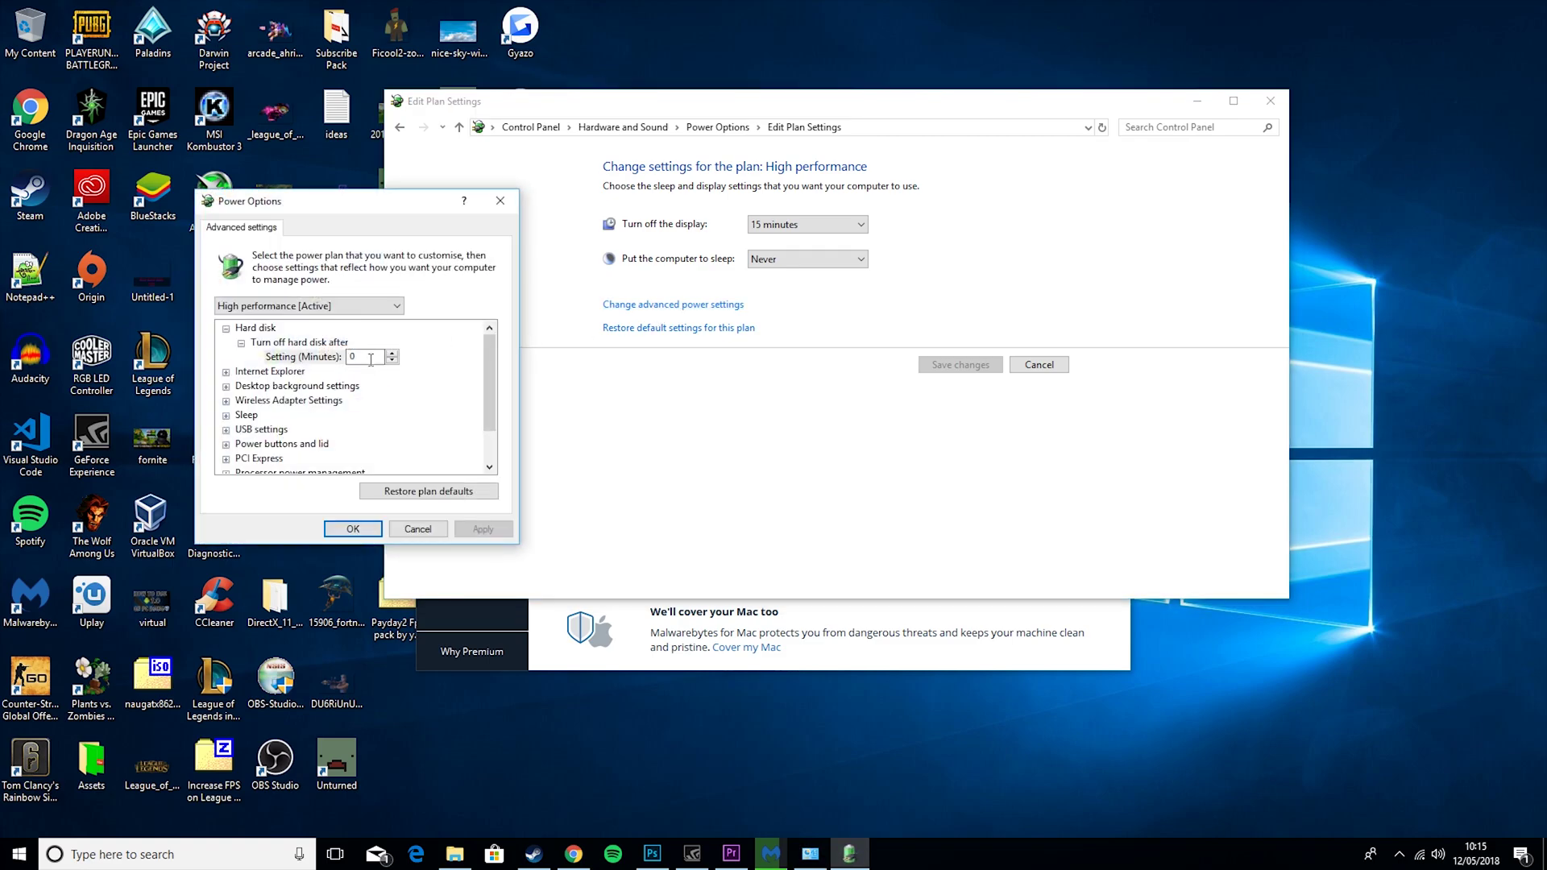
drag(491, 361, 492, 403)
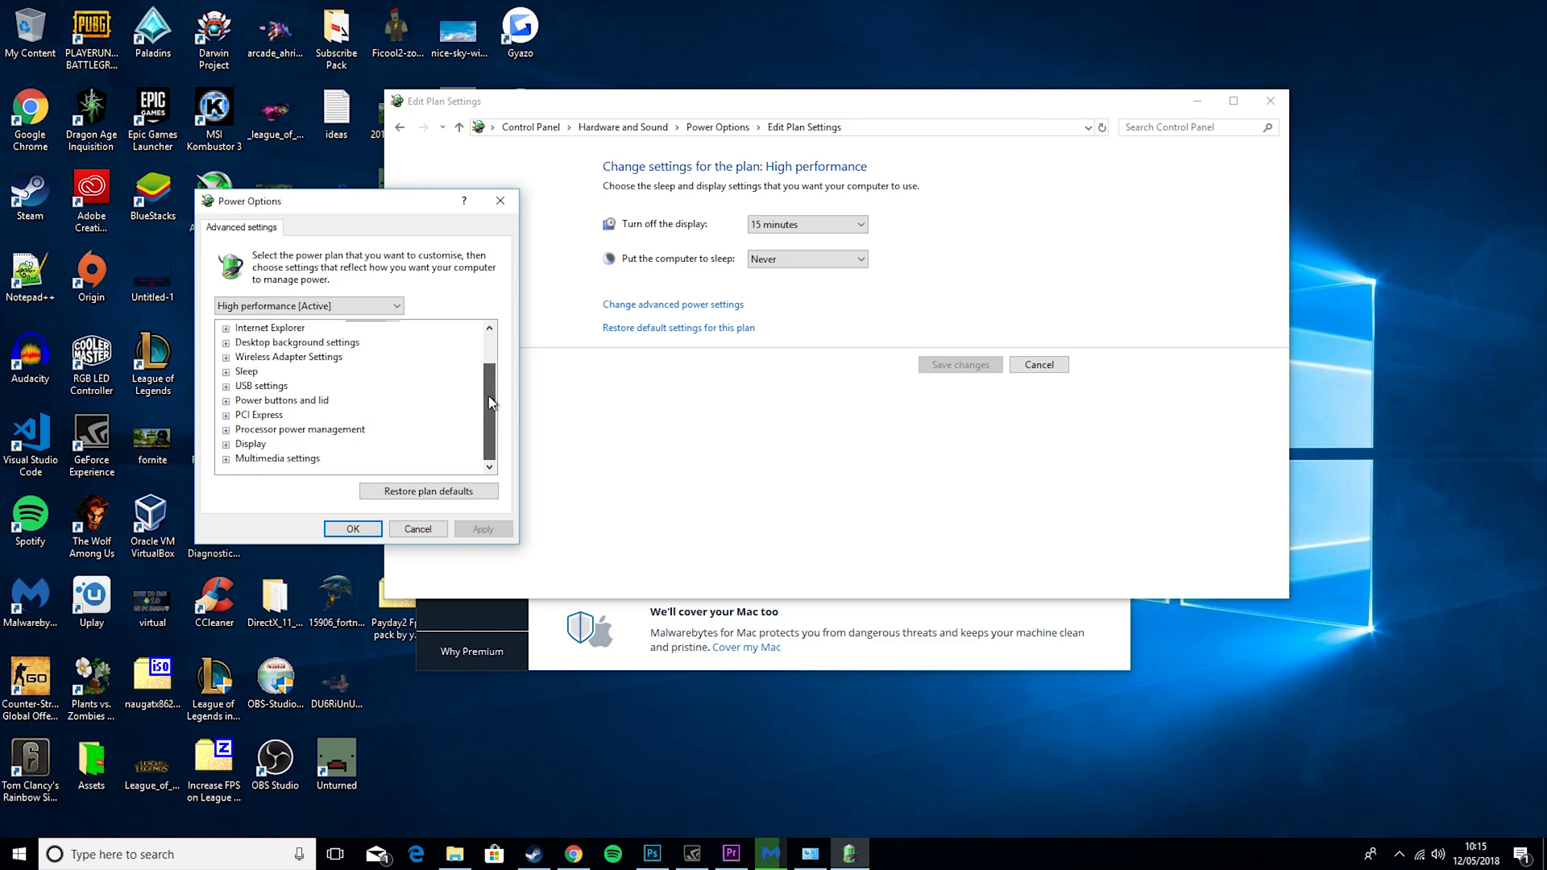
click(227, 429)
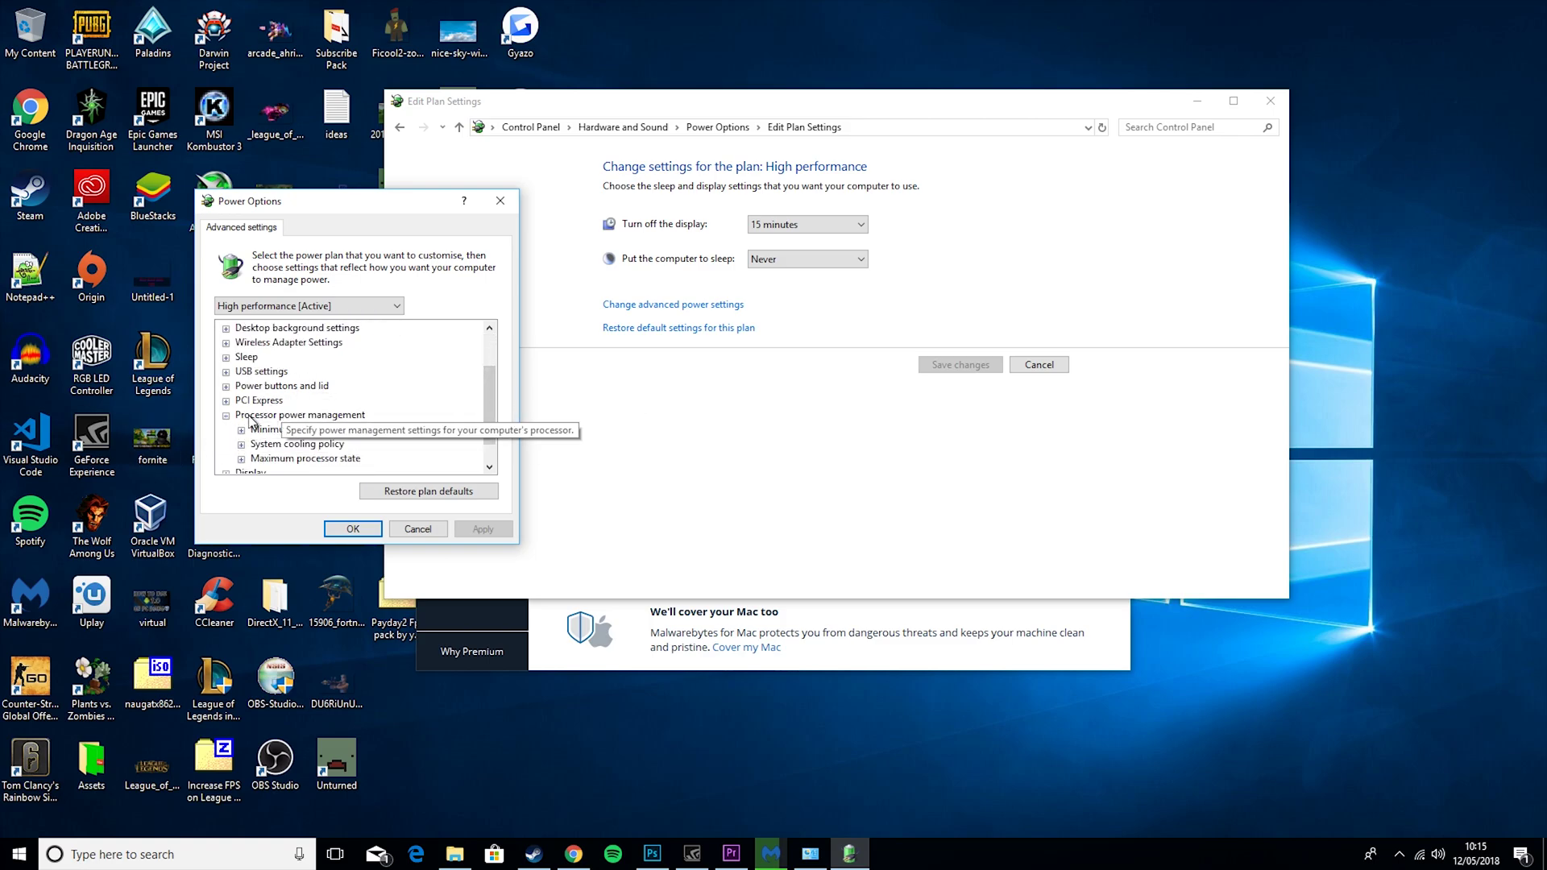
click(241, 429)
scroll(242, 431, down, 1)
click(242, 430)
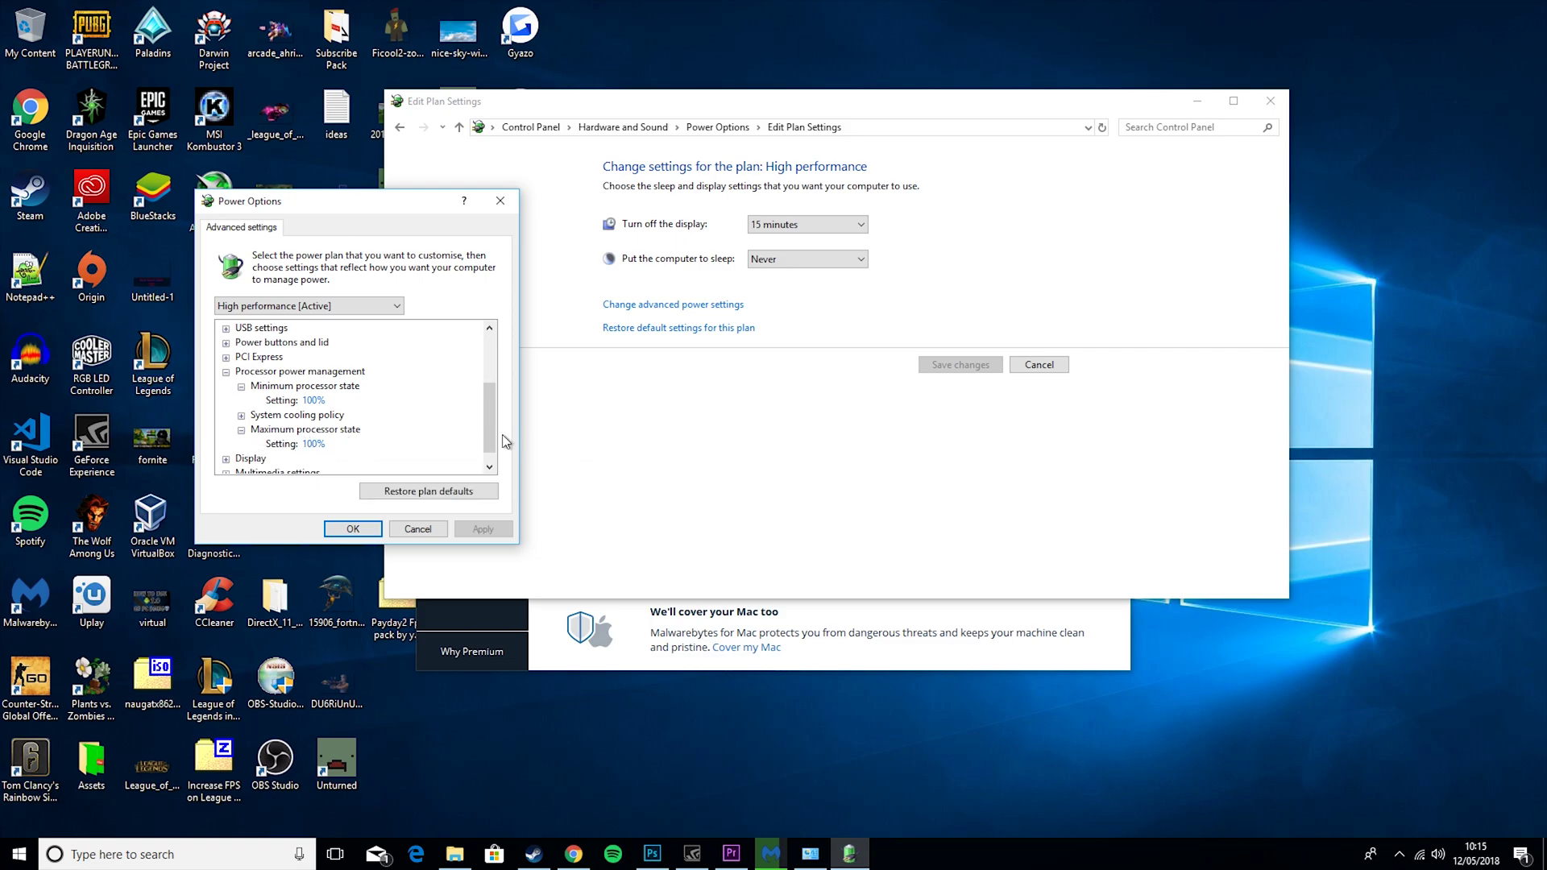
click(314, 400)
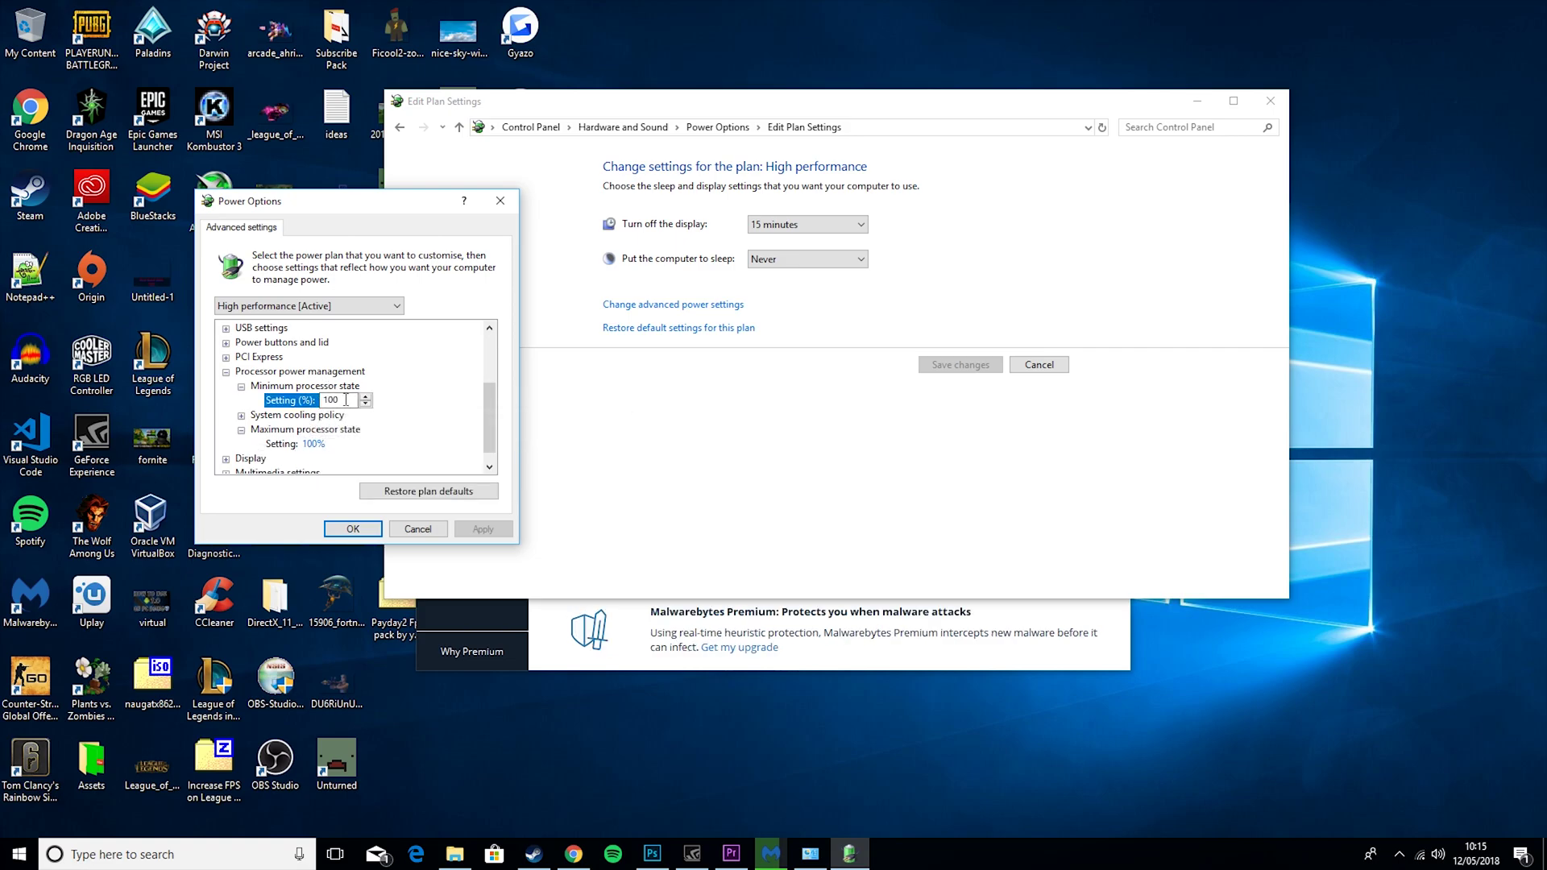
double_click(341, 399)
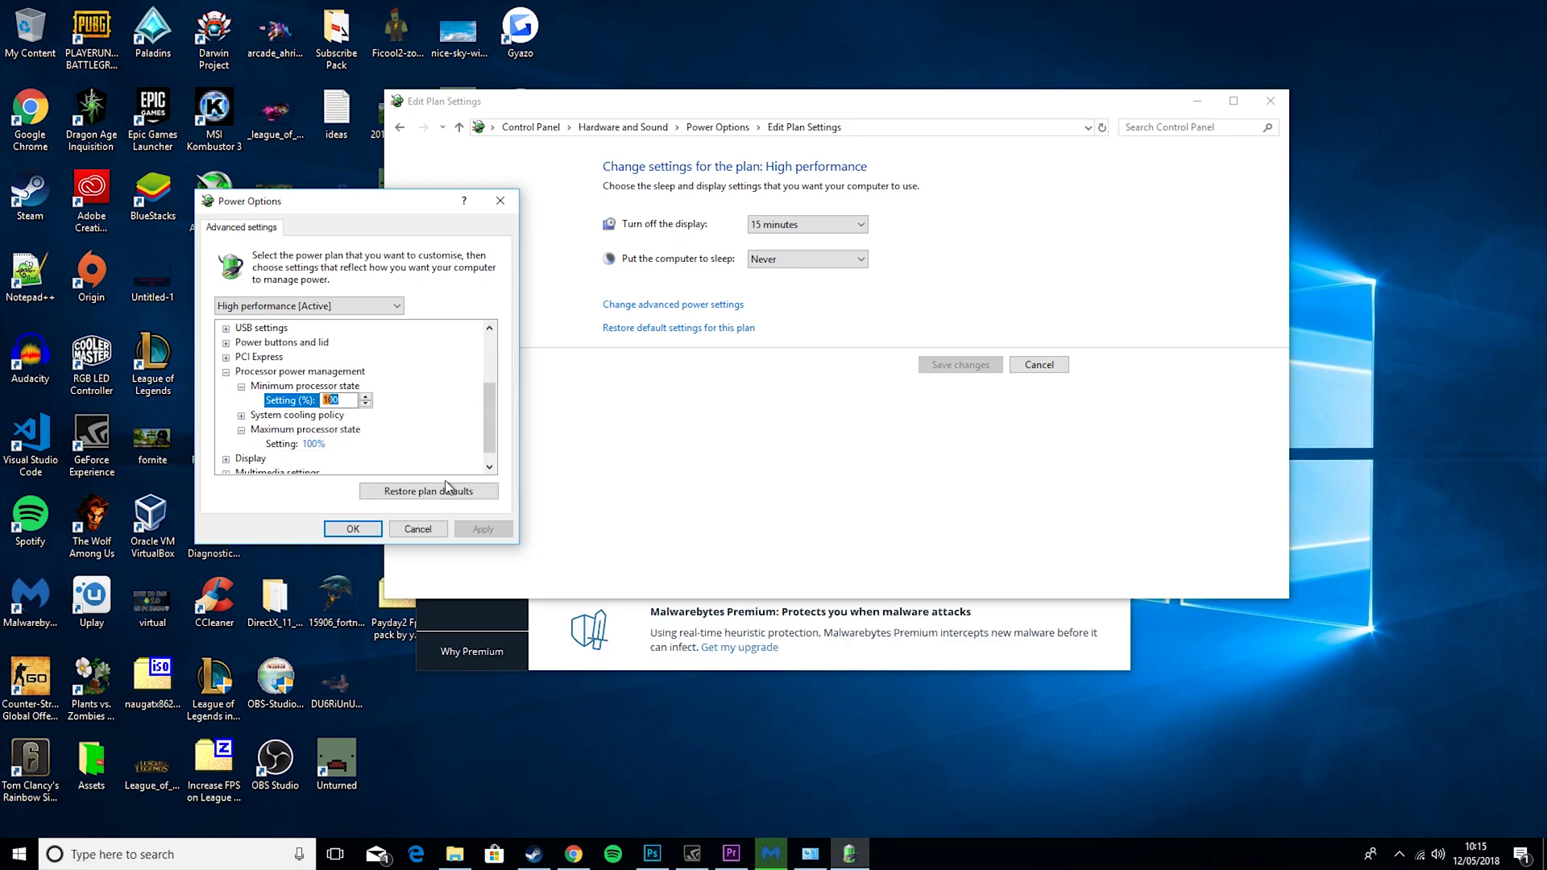
click(416, 532)
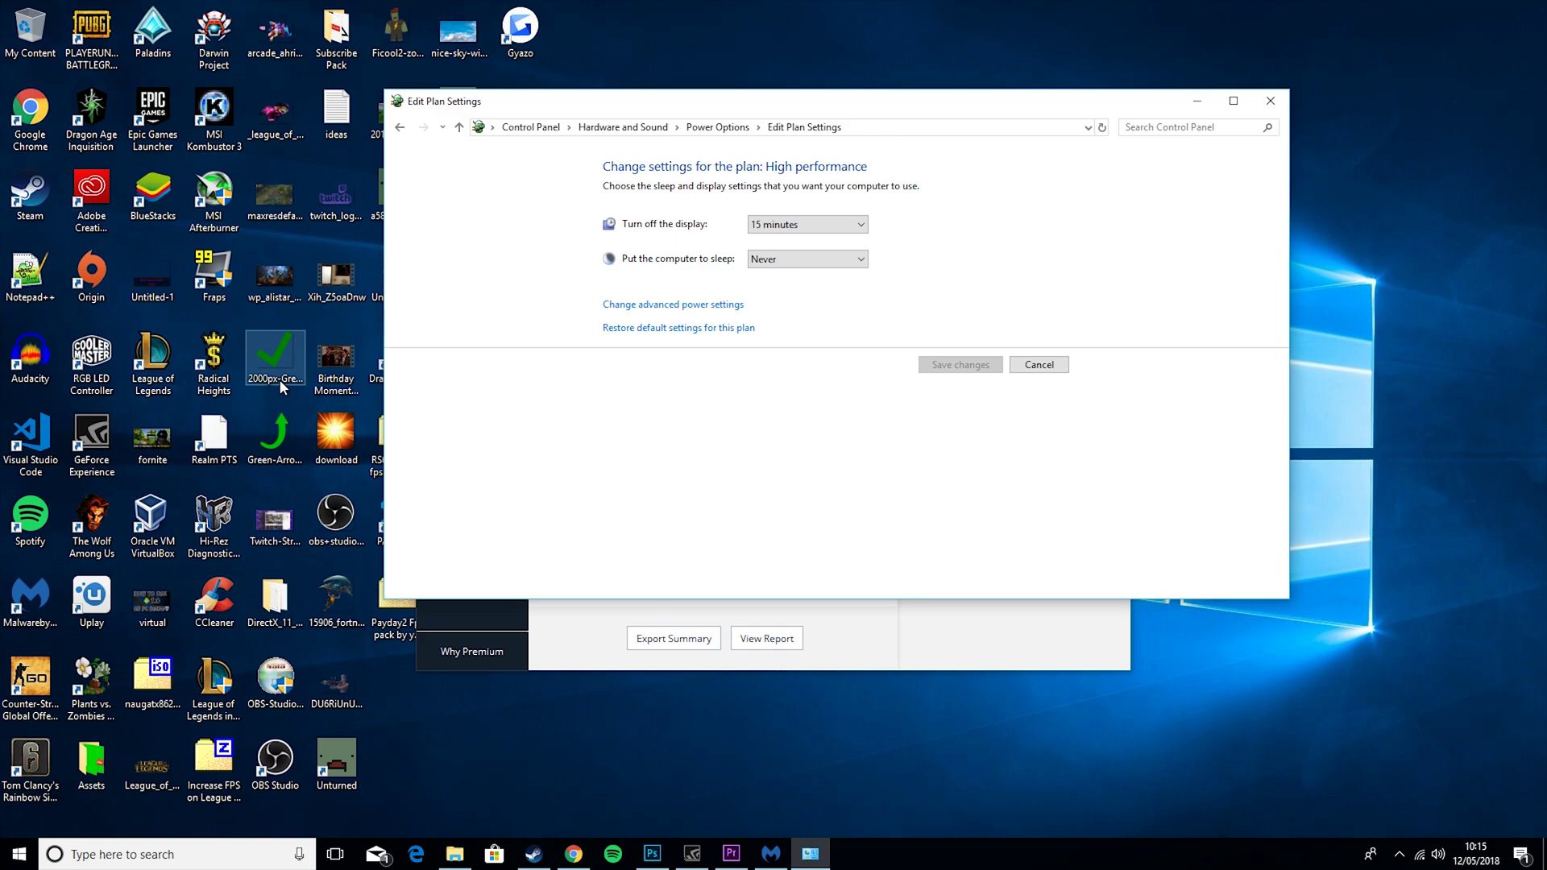
- Search Control Panel for 'advanced' and open the Performance settings from System Properties
click(1195, 126)
text(advance)
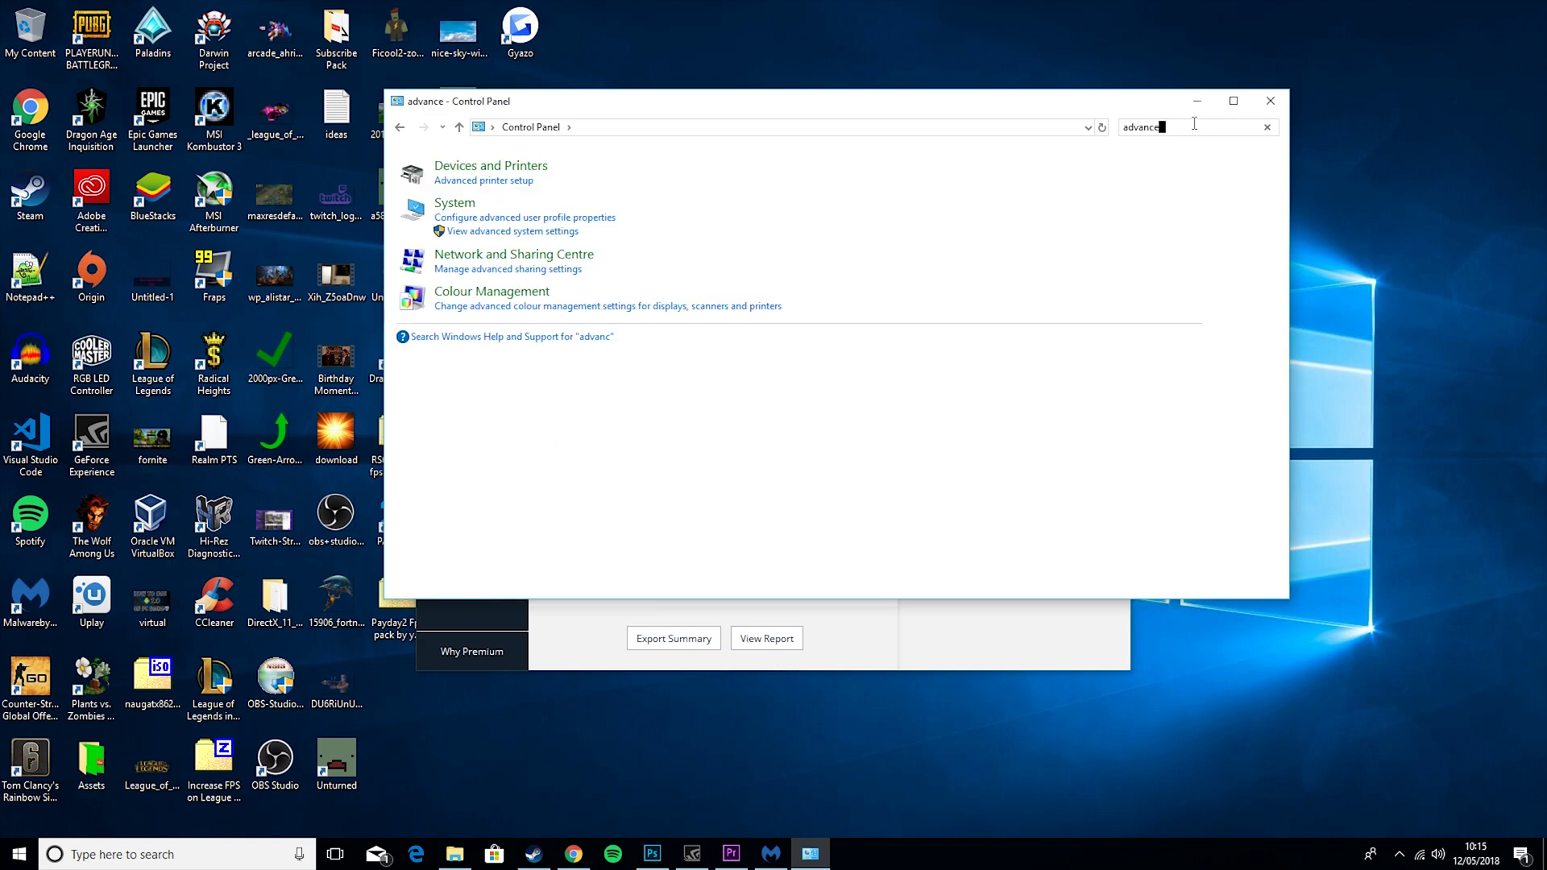
text(d)
click(545, 233)
click(286, 153)
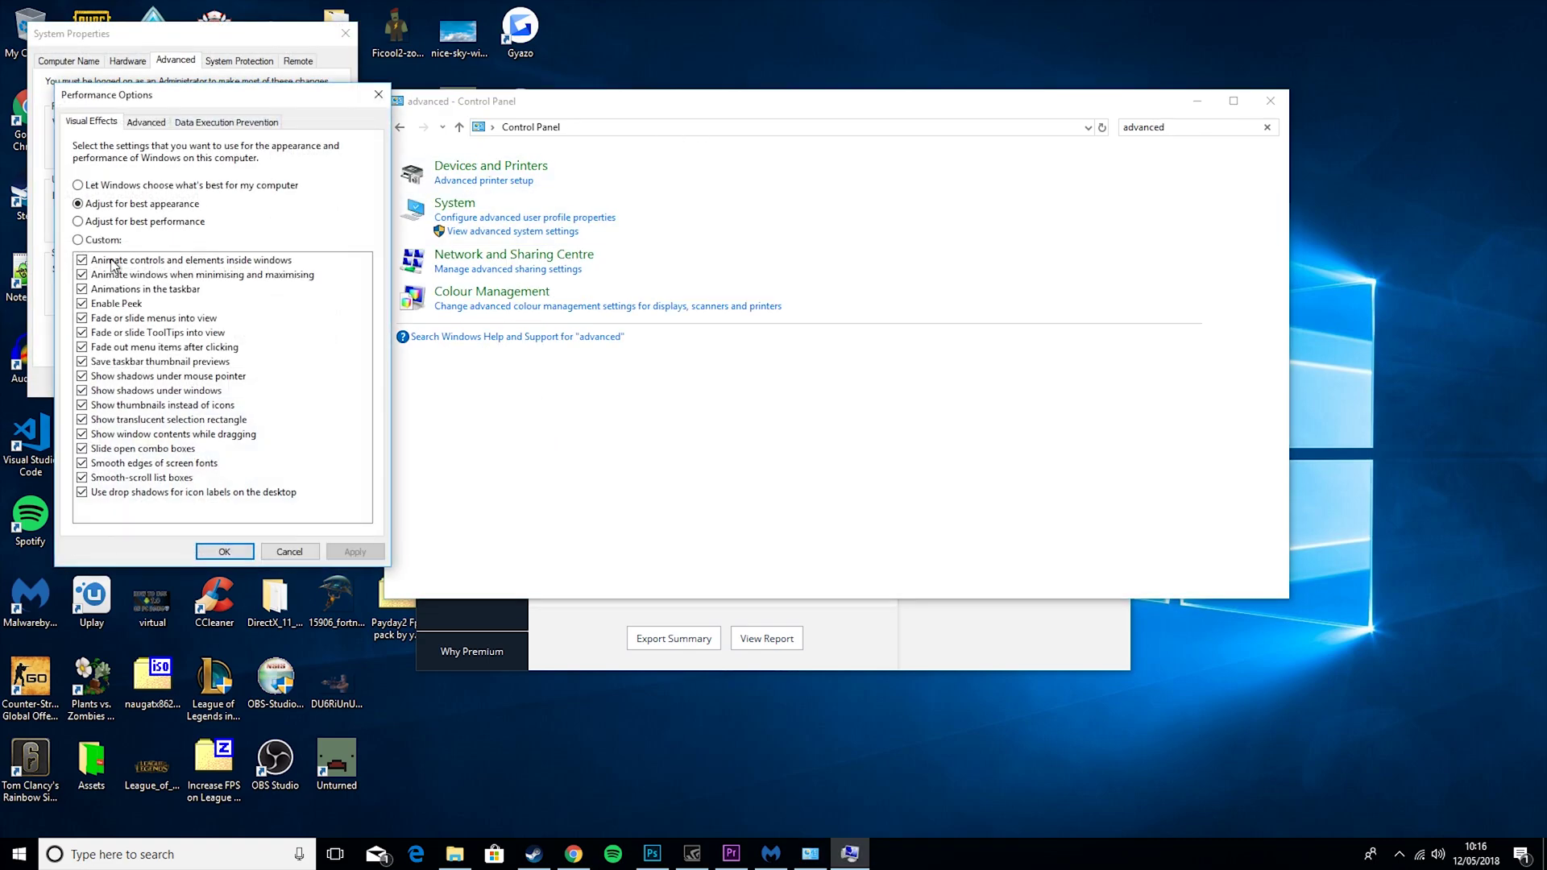
- Untick all 17 visual effects, check the Advanced tab's virtual memory, then cancel out
click(81, 260)
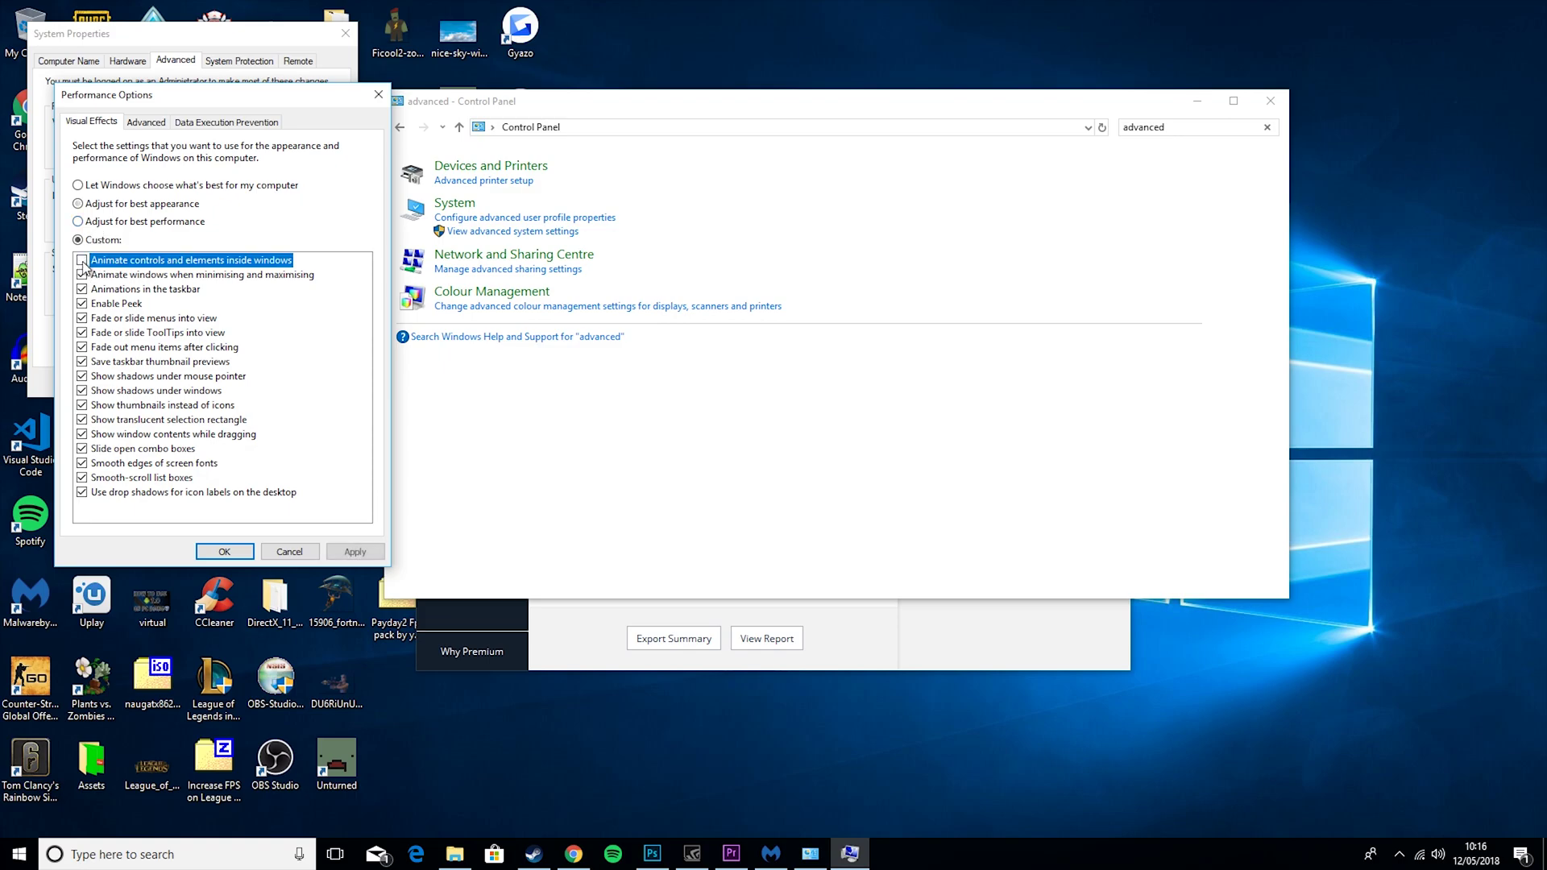
click(82, 275)
click(82, 290)
click(81, 304)
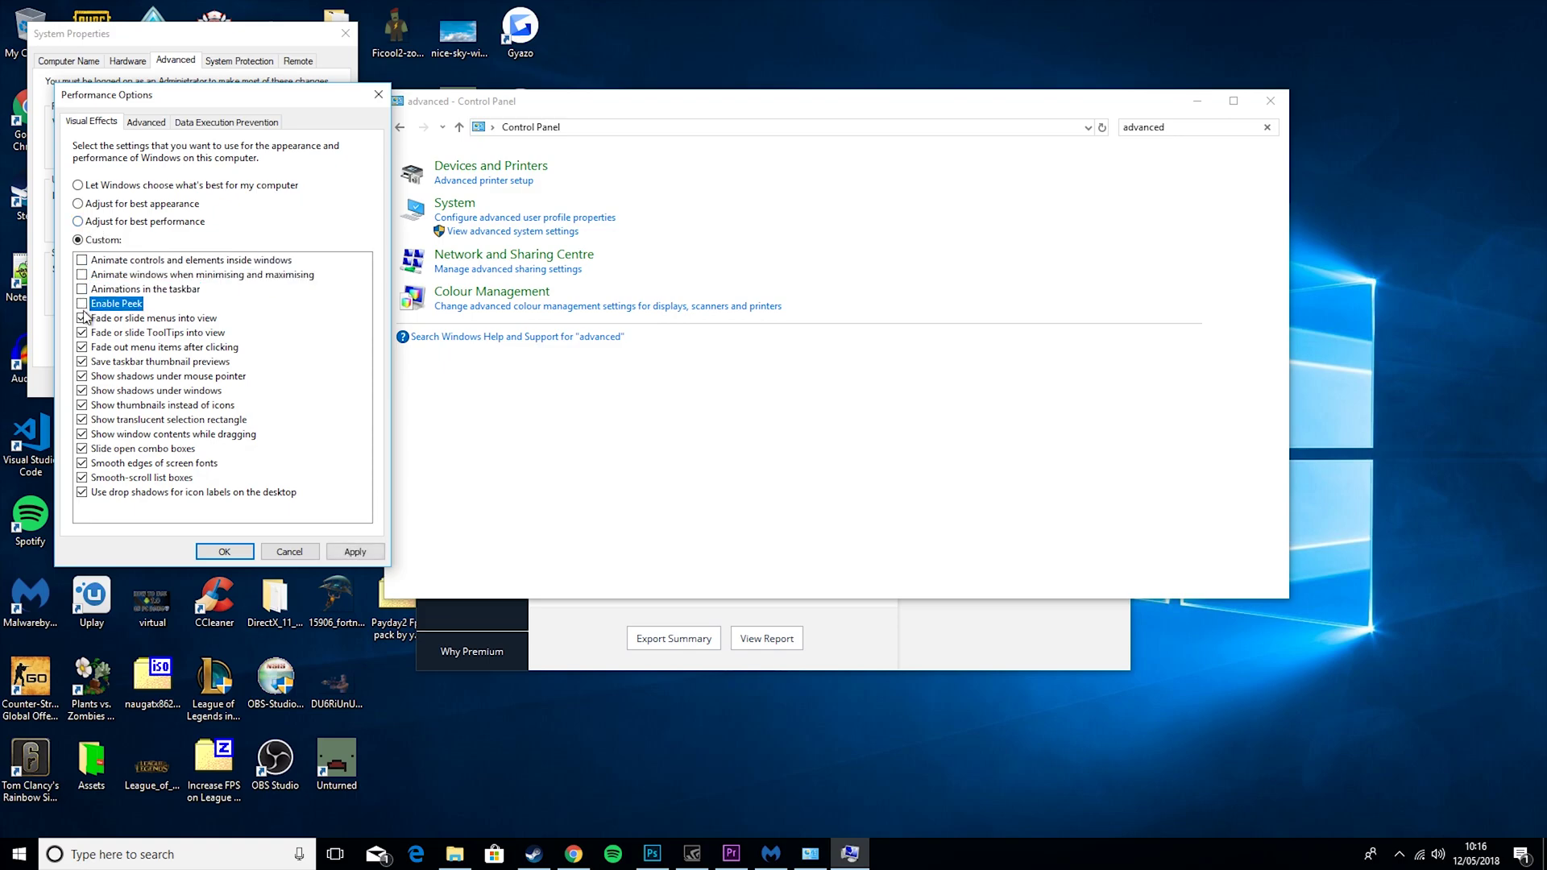
click(81, 318)
click(82, 333)
click(82, 347)
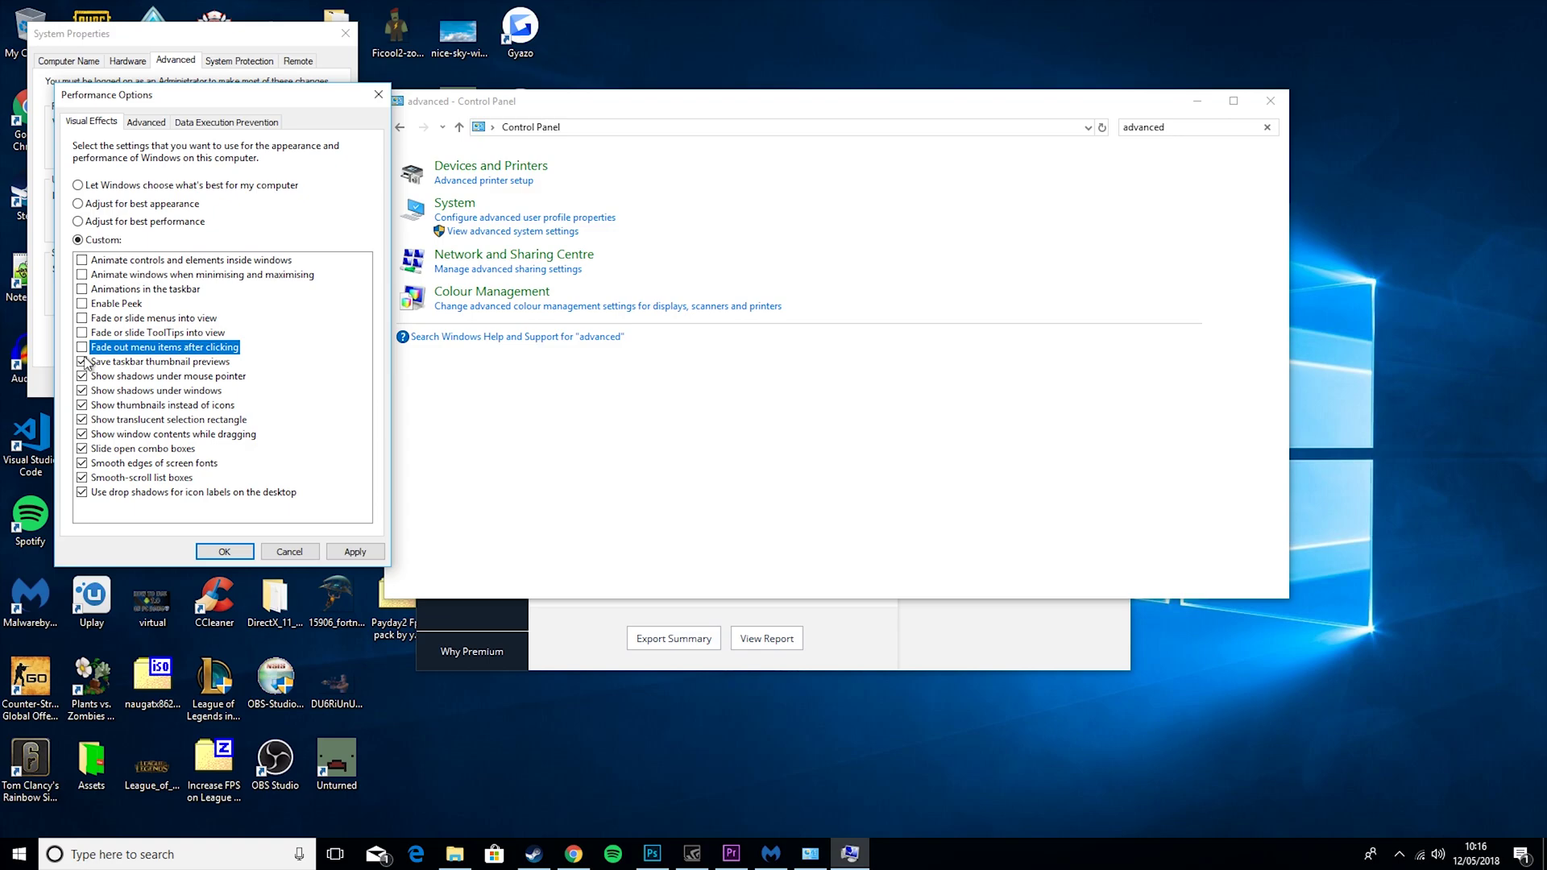
click(82, 362)
click(82, 376)
click(82, 391)
click(82, 406)
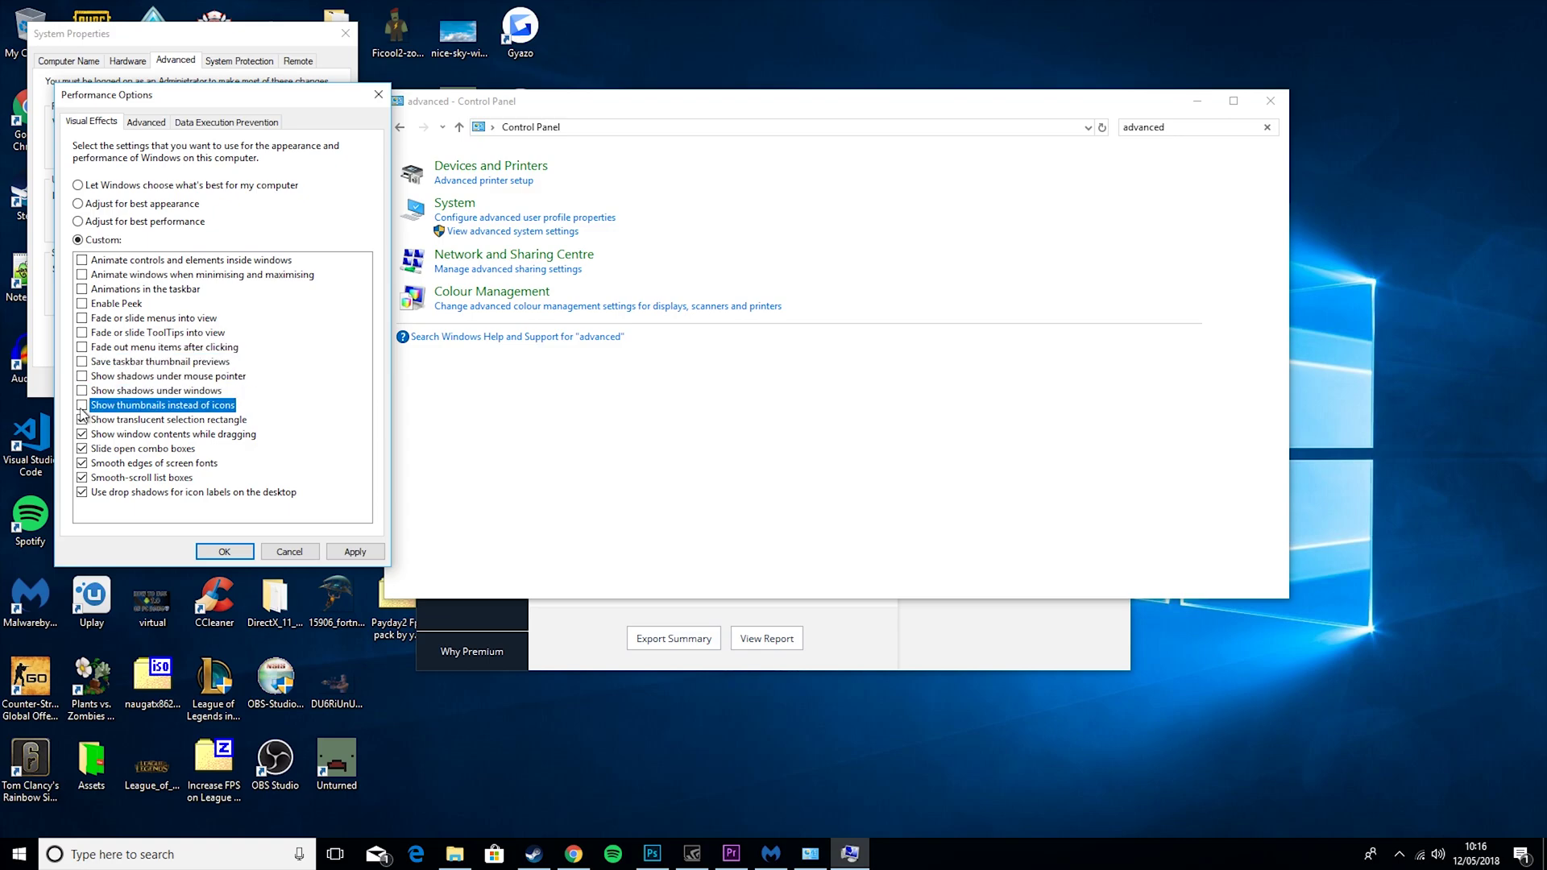
click(82, 420)
click(82, 434)
click(83, 449)
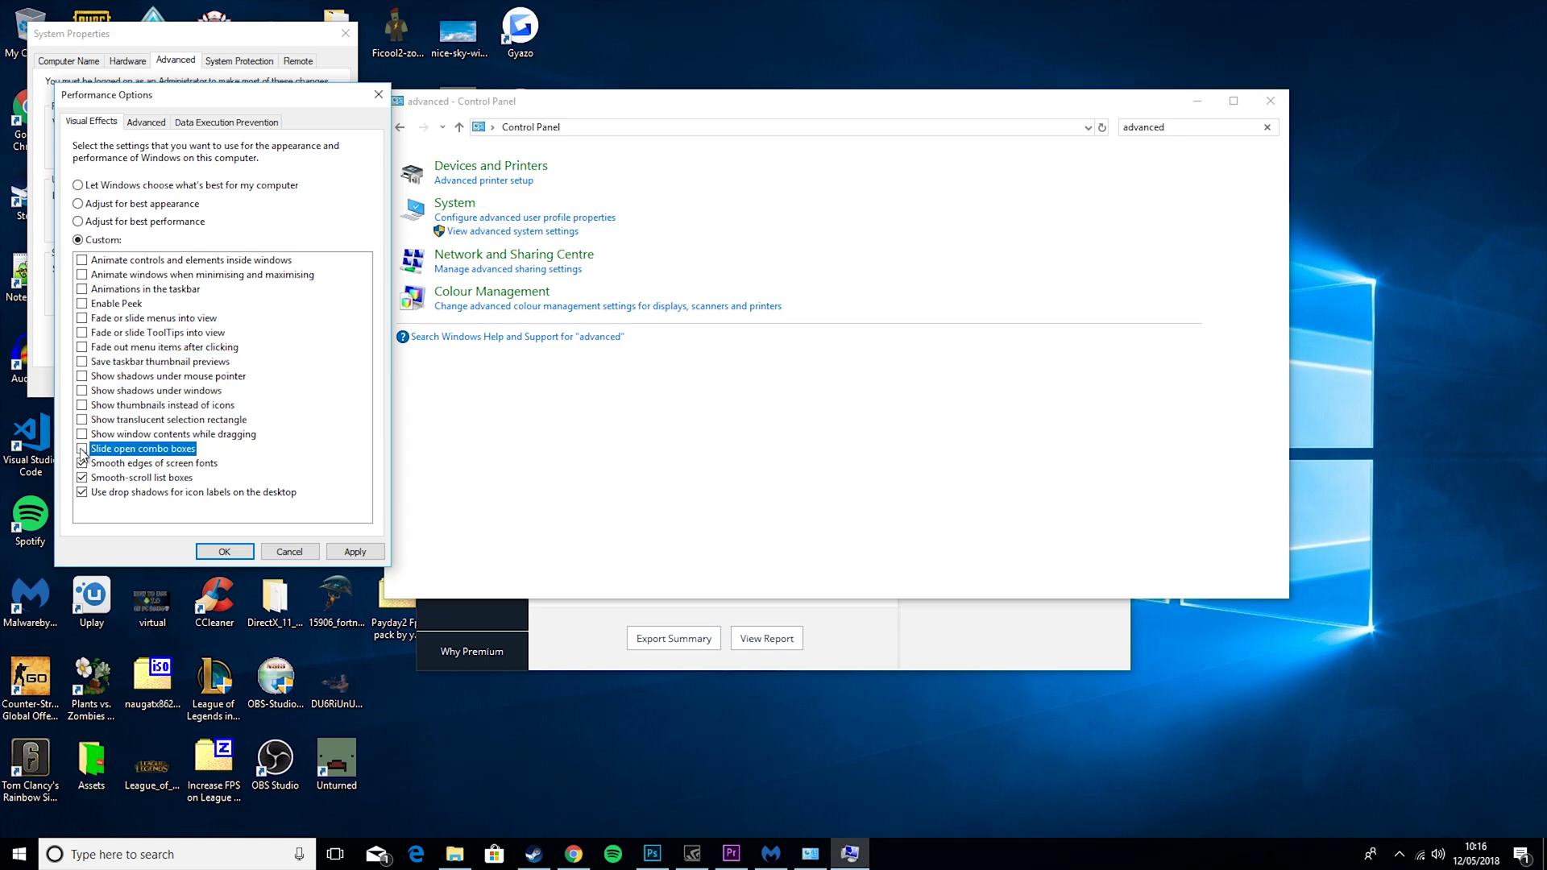
click(82, 463)
click(82, 478)
click(82, 492)
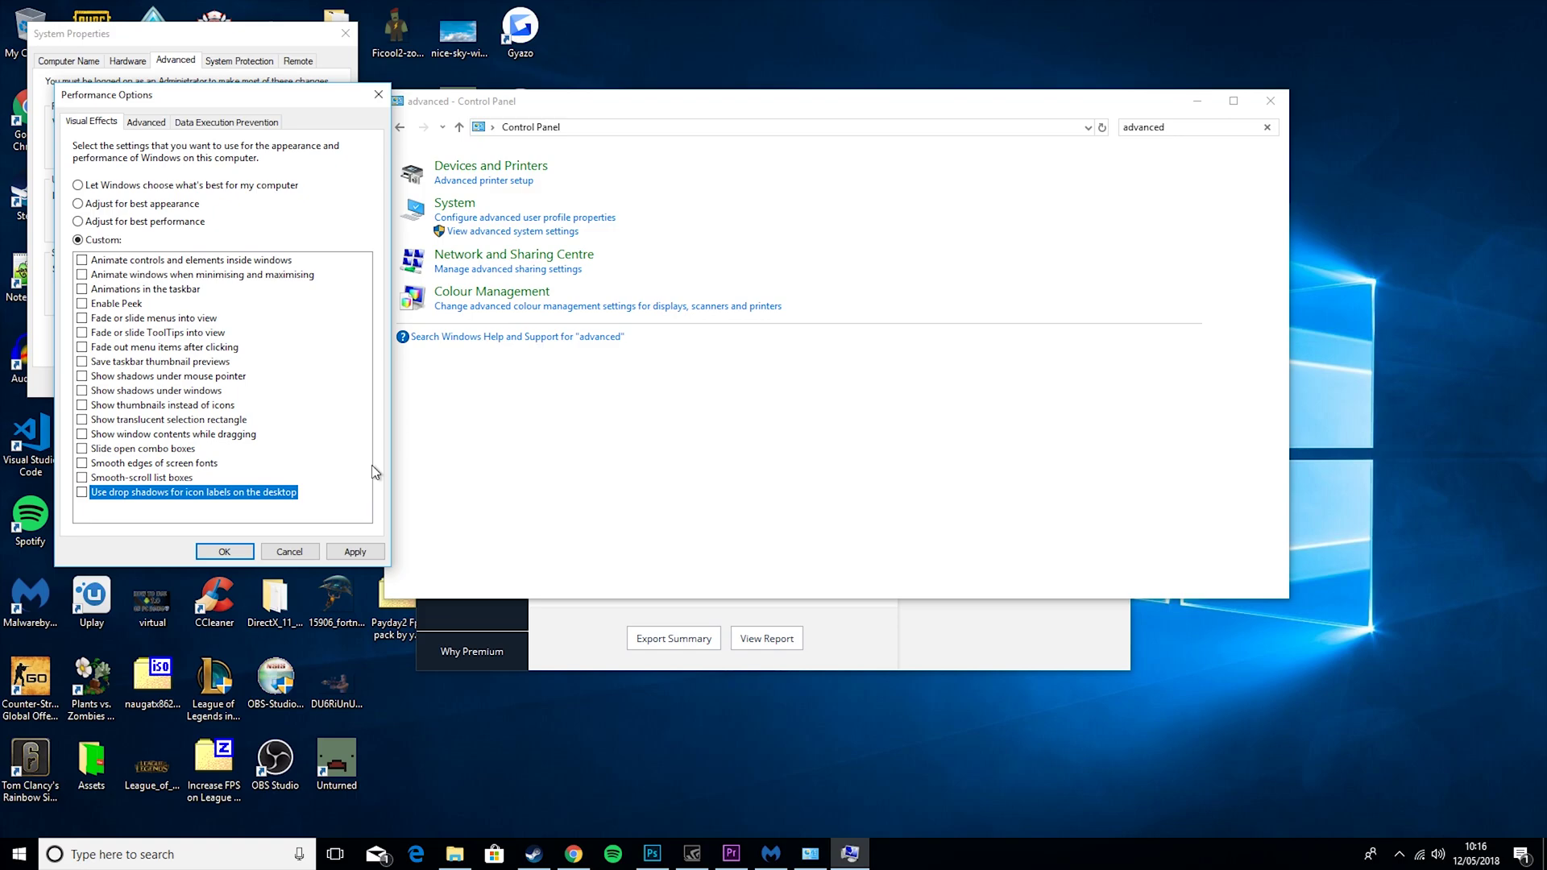
click(143, 123)
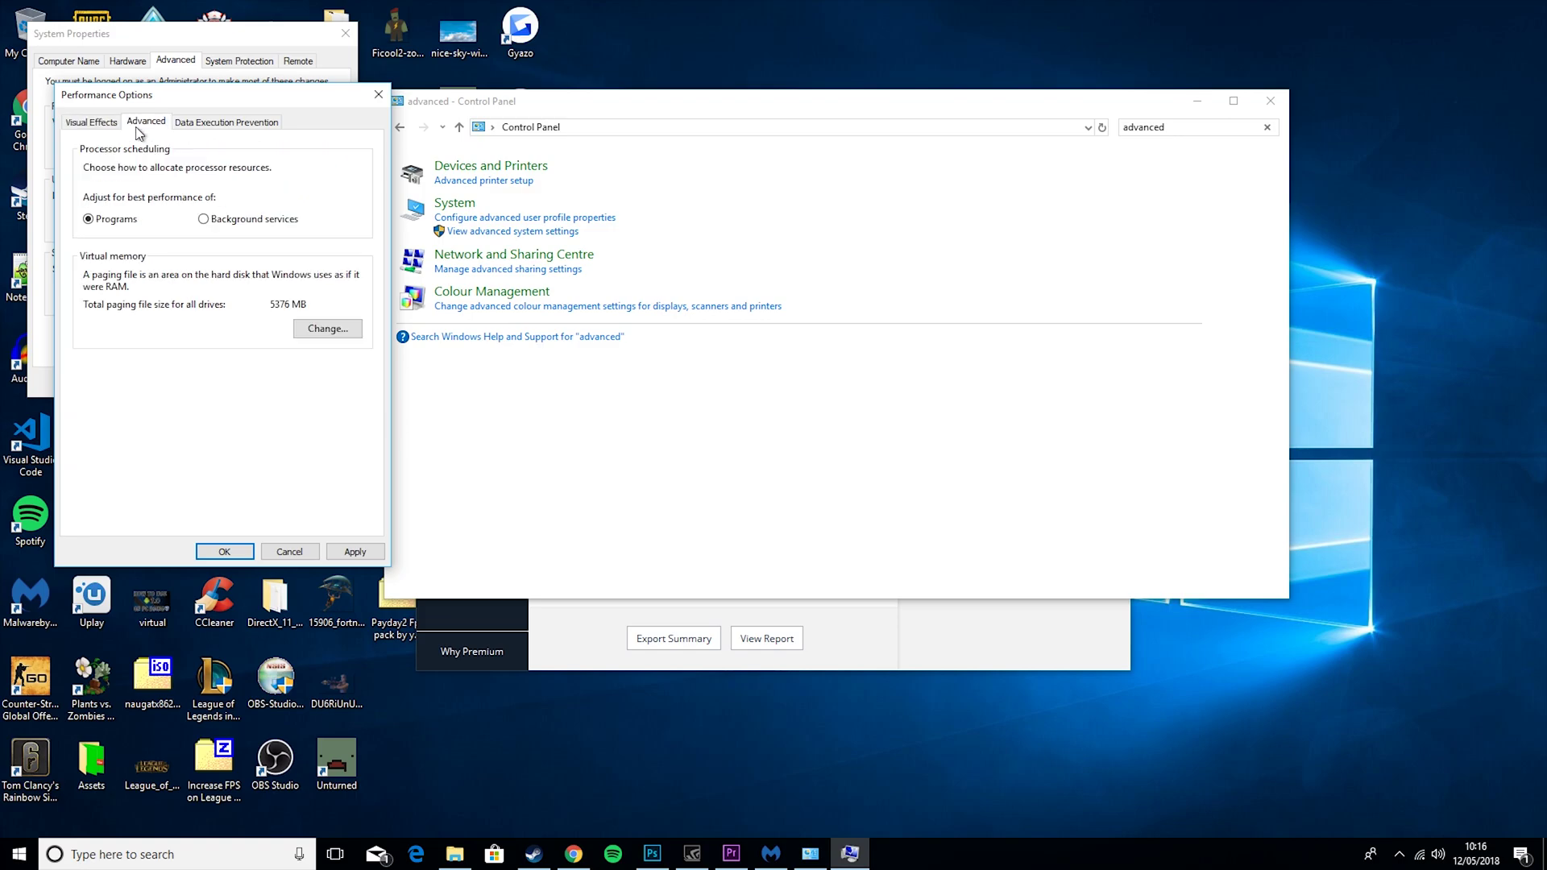
click(287, 549)
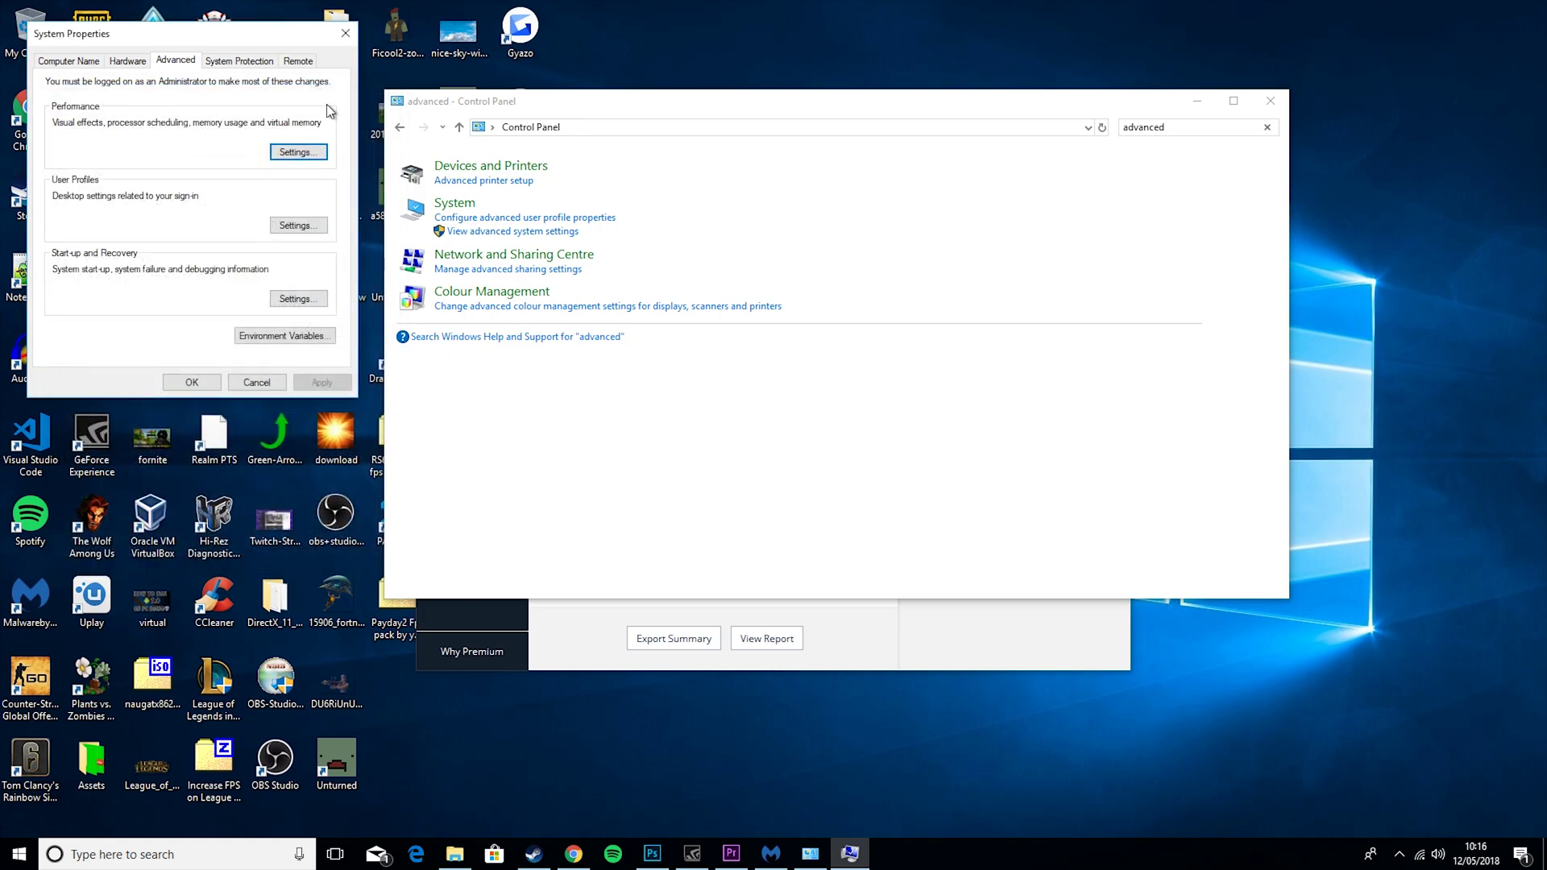
- Close System Properties and Control Panel, bringing the finished no-threats Malwarebytes scan into view
click(345, 35)
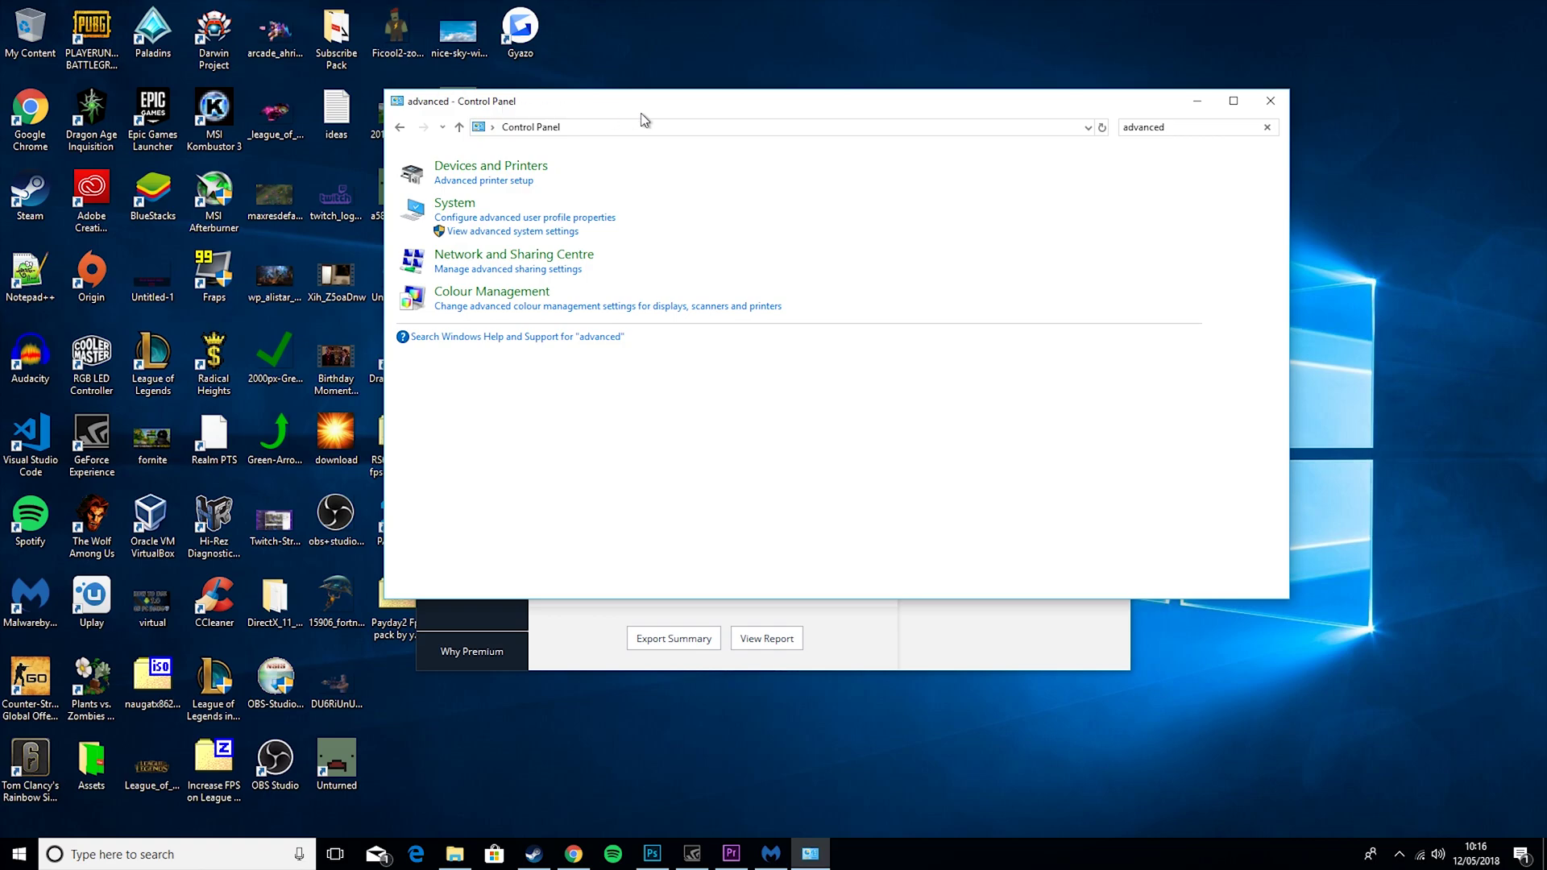
drag(641, 113, 613, 145)
click(1242, 133)
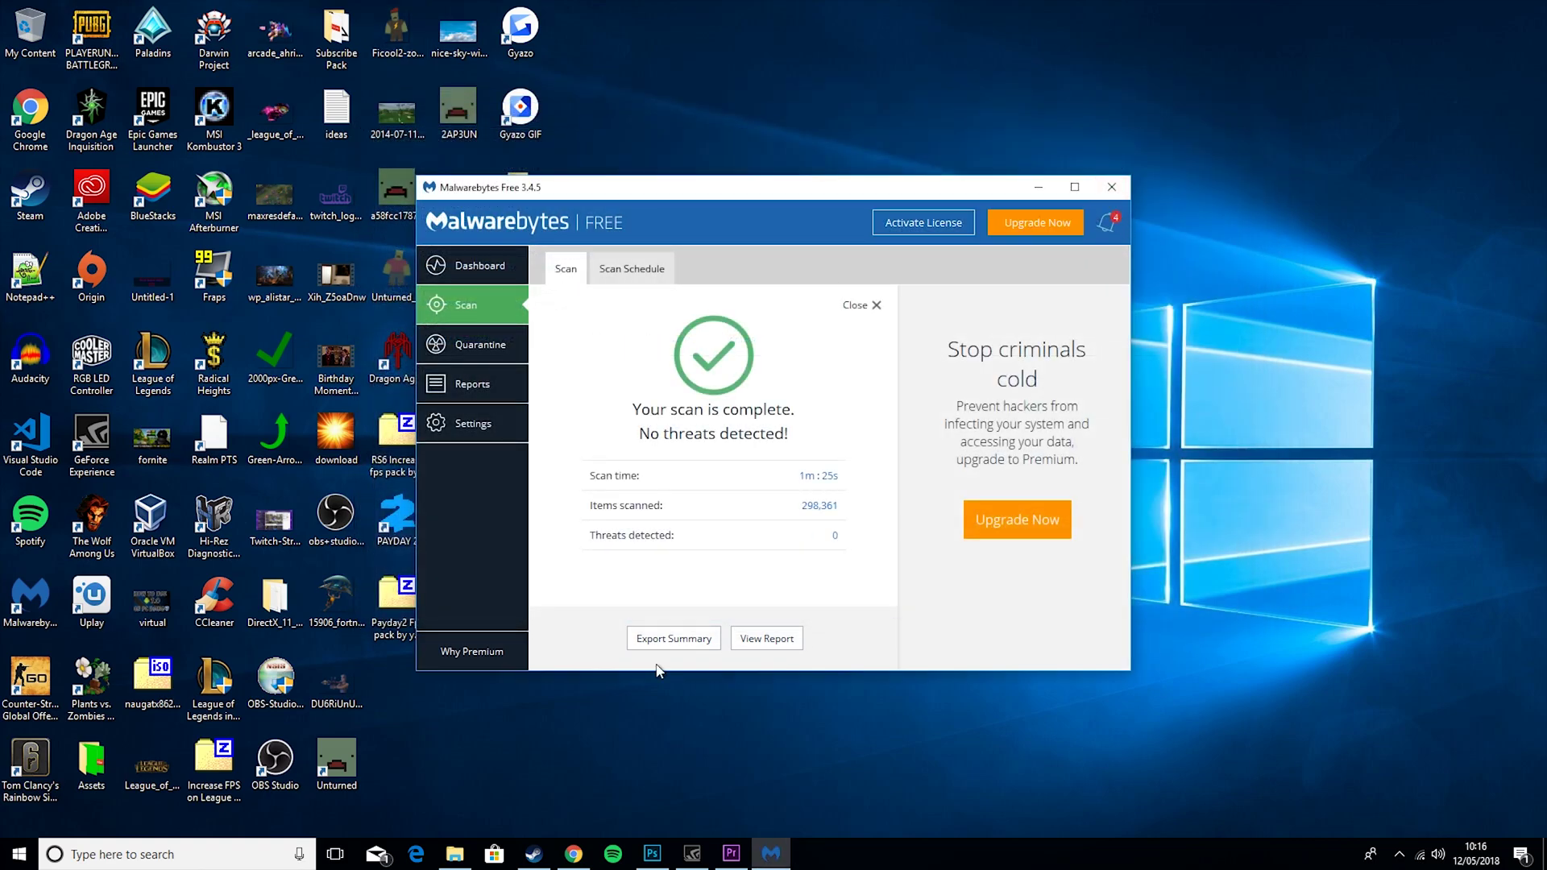
drag(639, 194, 828, 132)
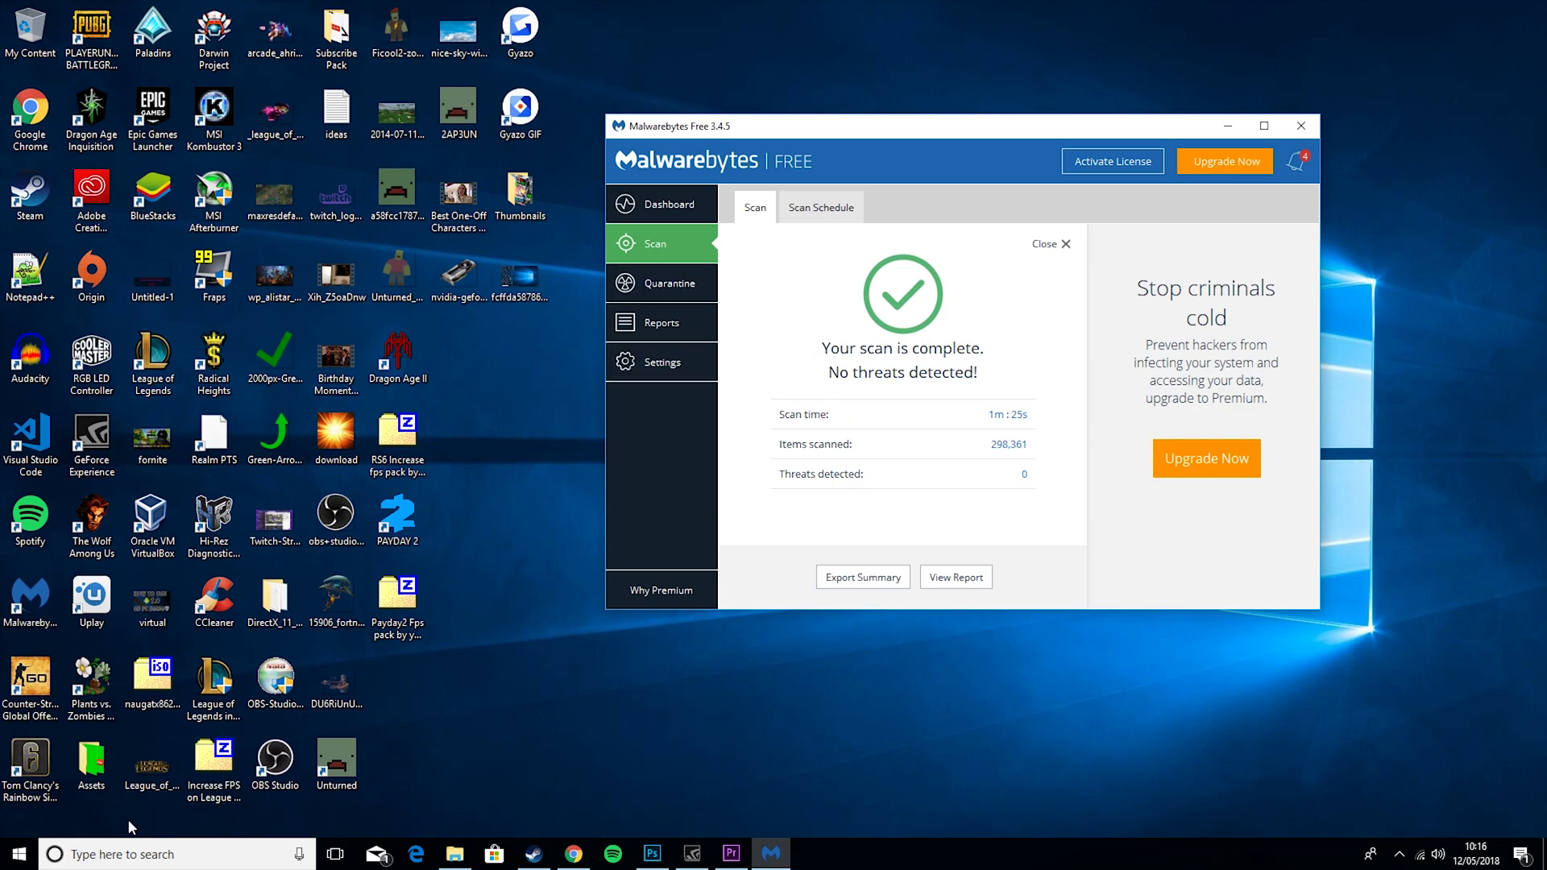
- Open the user's Temp folder by entering %temp% in the Run dialog
click(121, 853)
text(run)
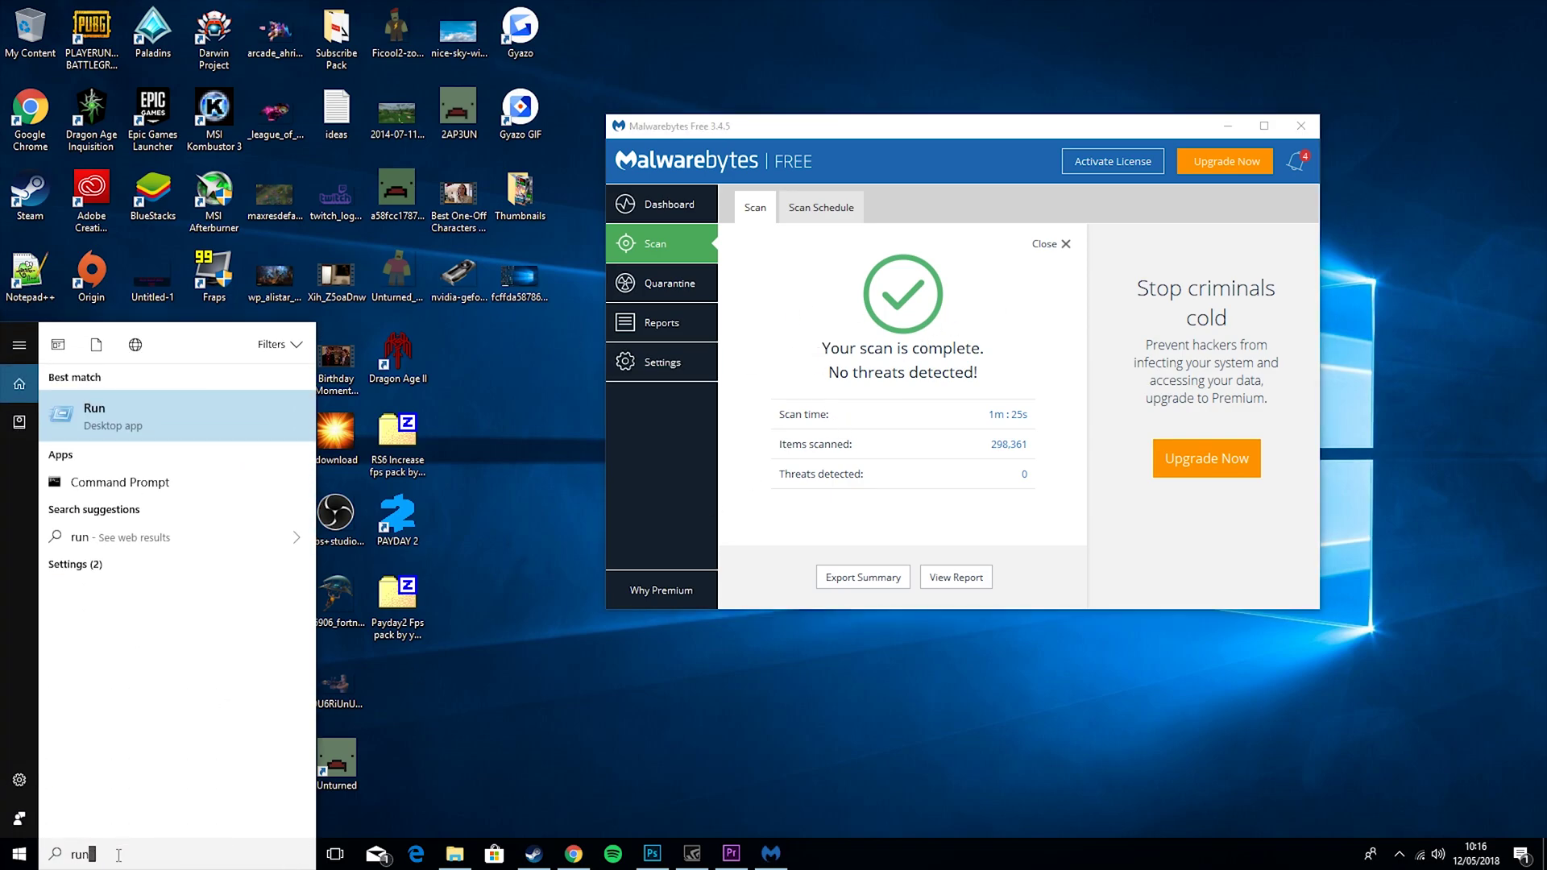
key(Return)
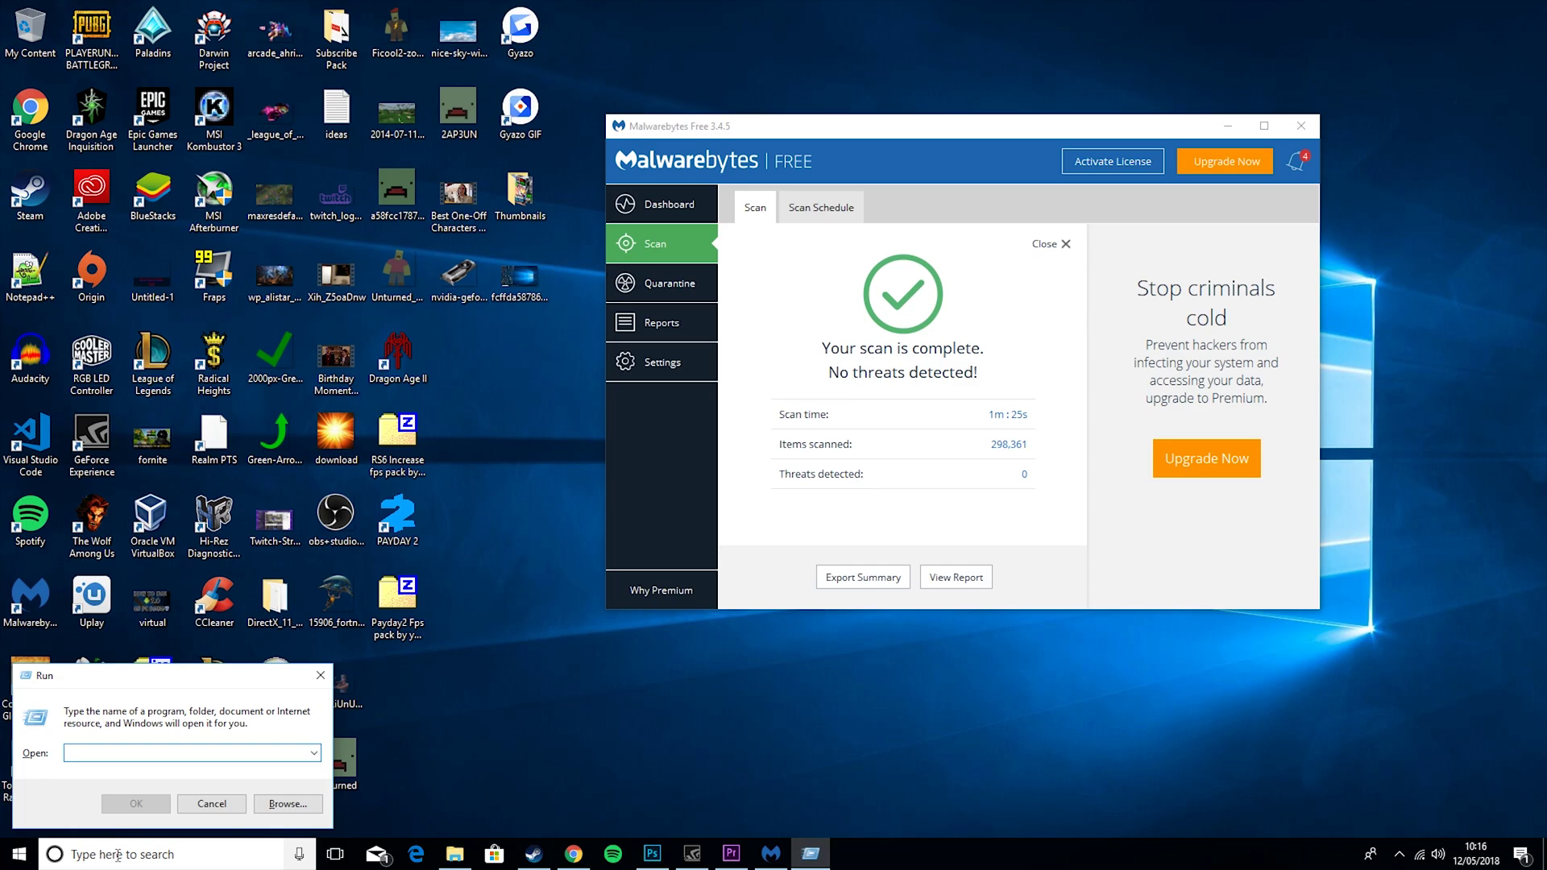
text(%temp%)
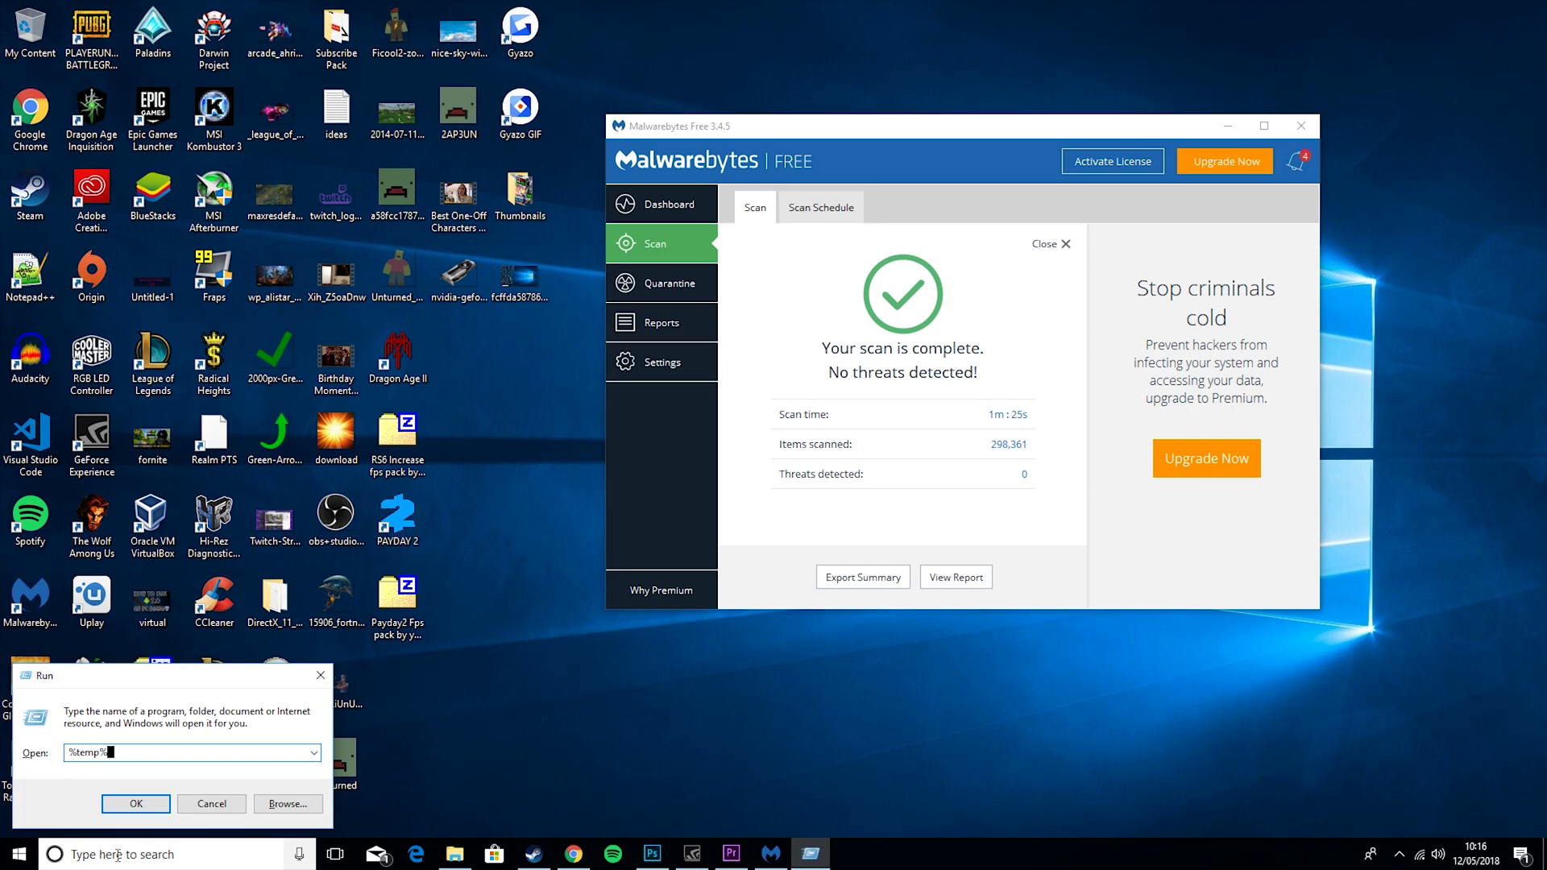
key(Return)
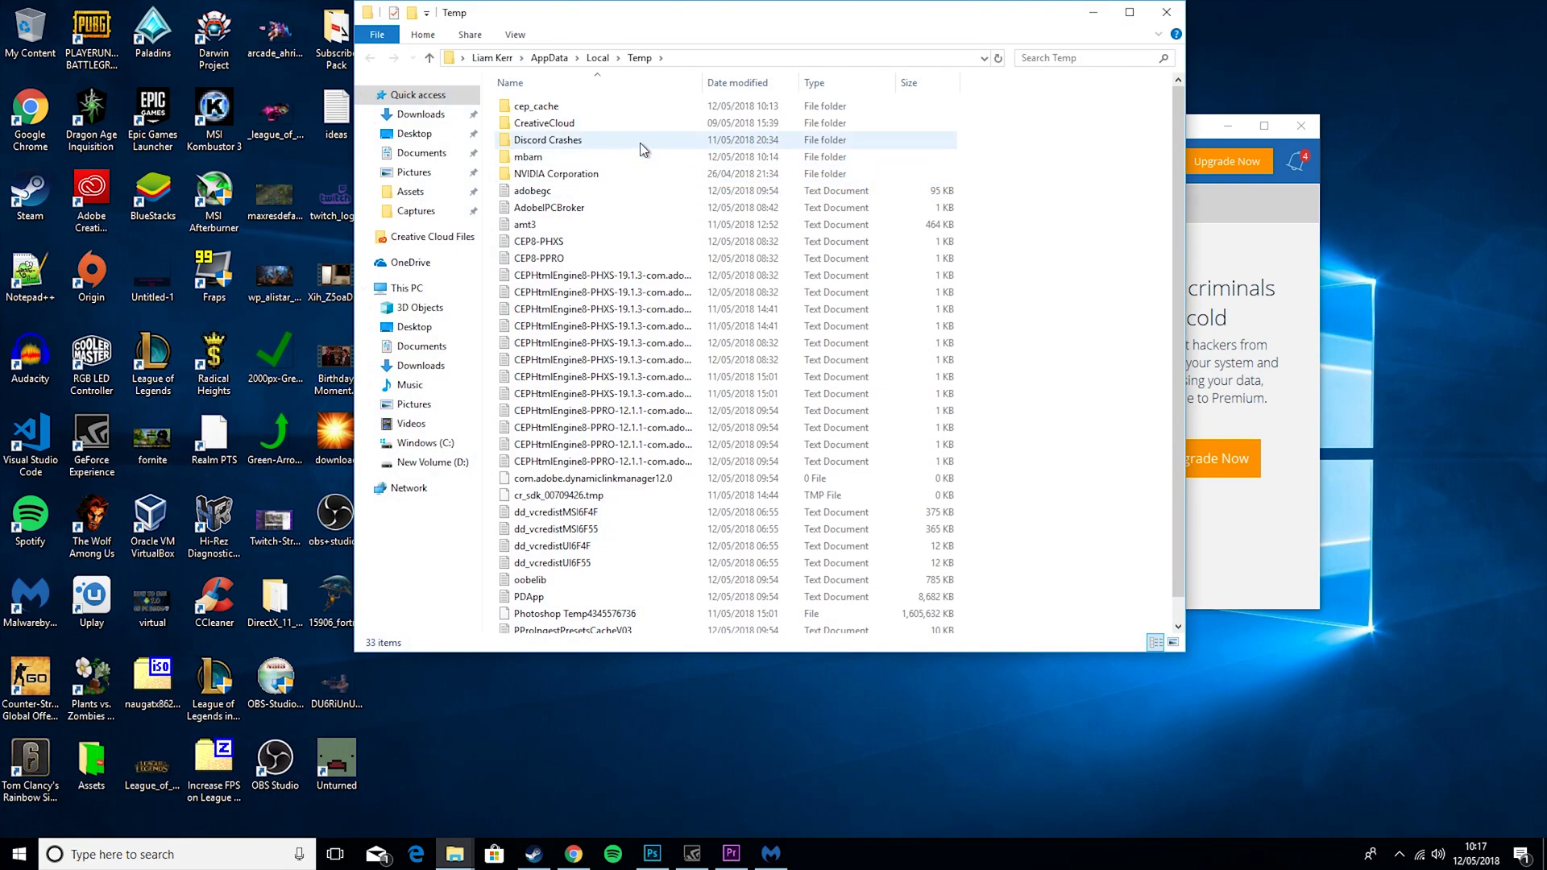
- Delete all temporary files, skipping every item still in use, leaving 11 items
key(ctrl+a)
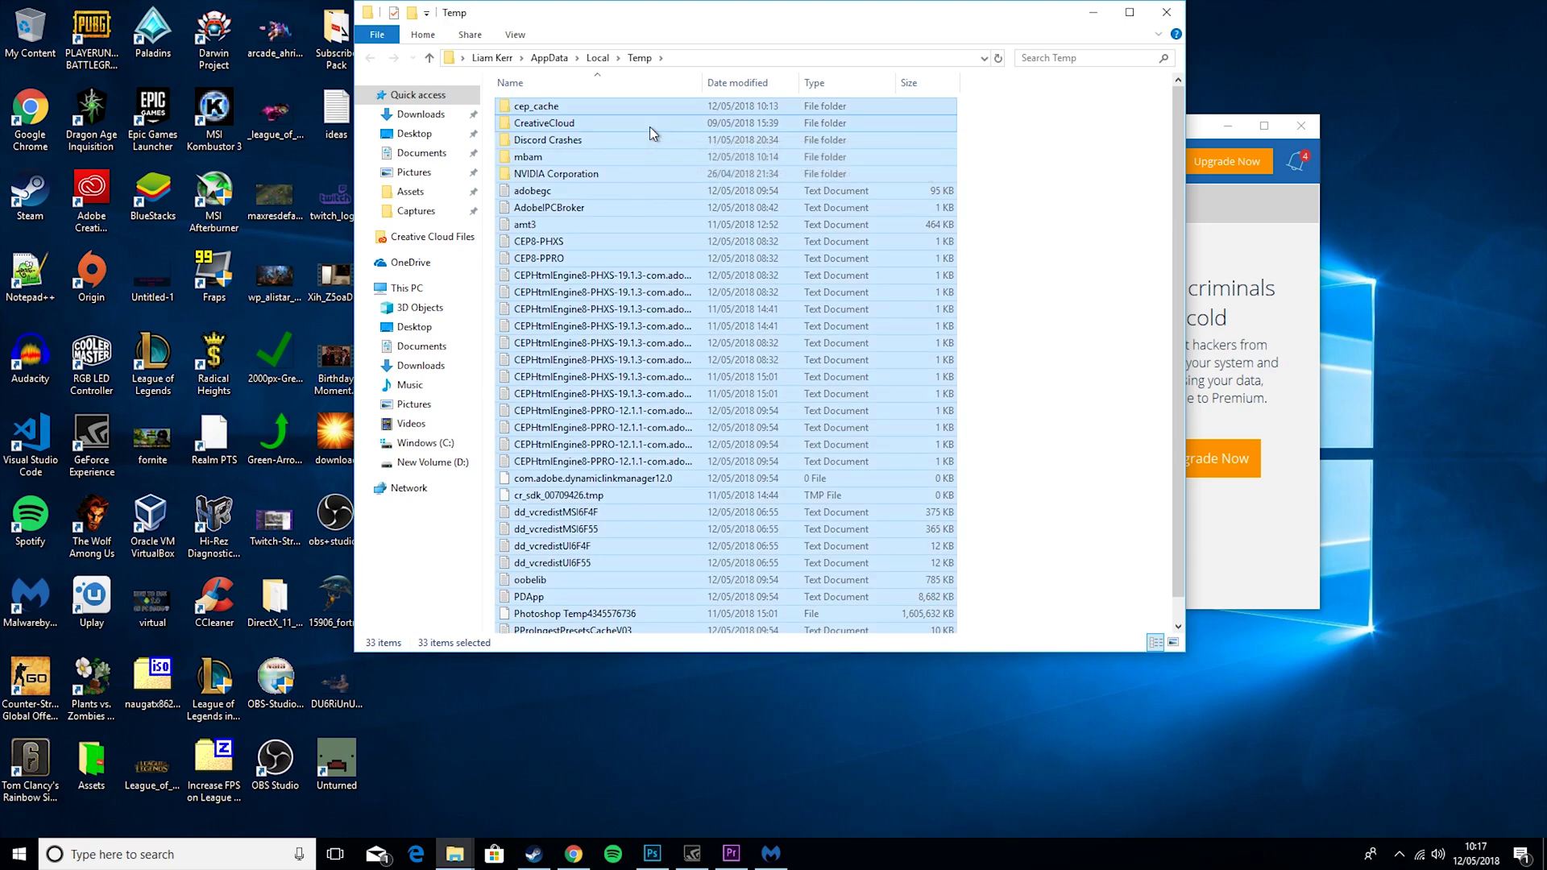
key(Delete)
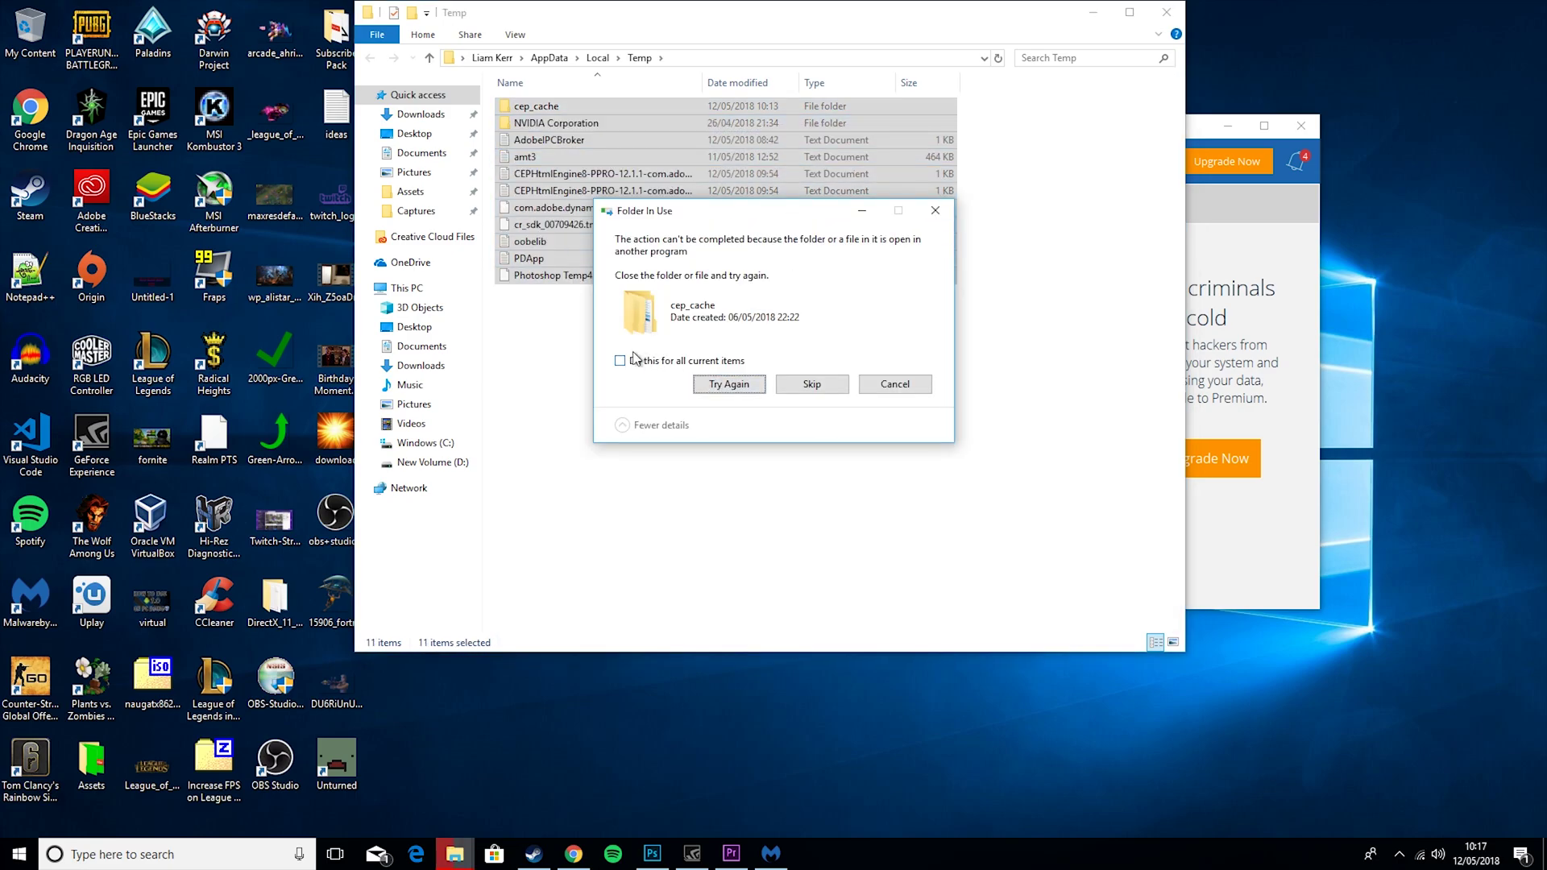
click(621, 361)
click(802, 384)
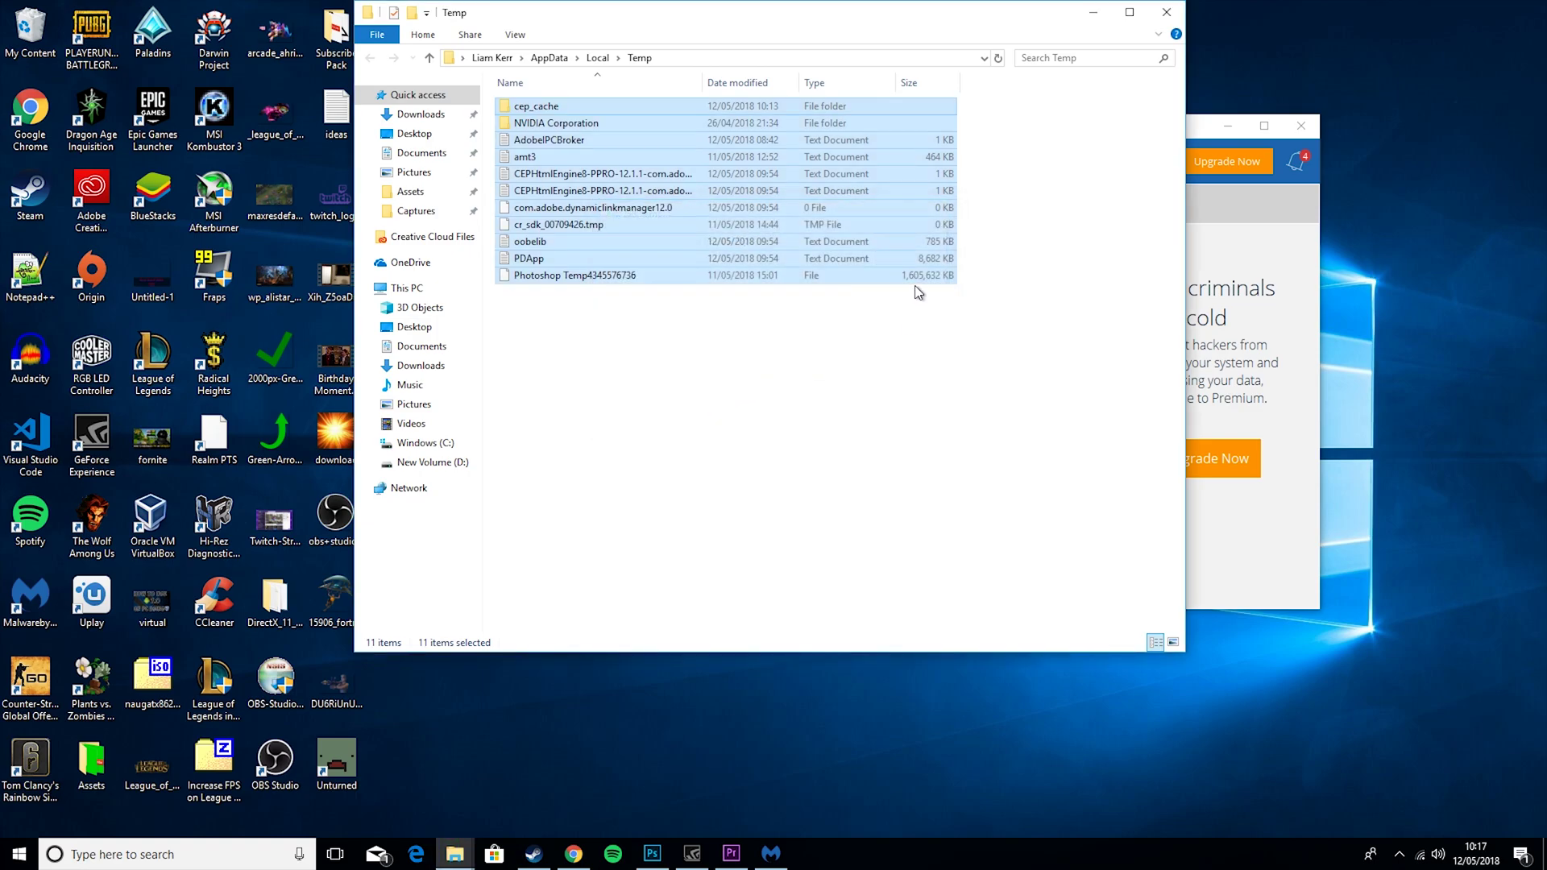
drag(651, 18, 621, 86)
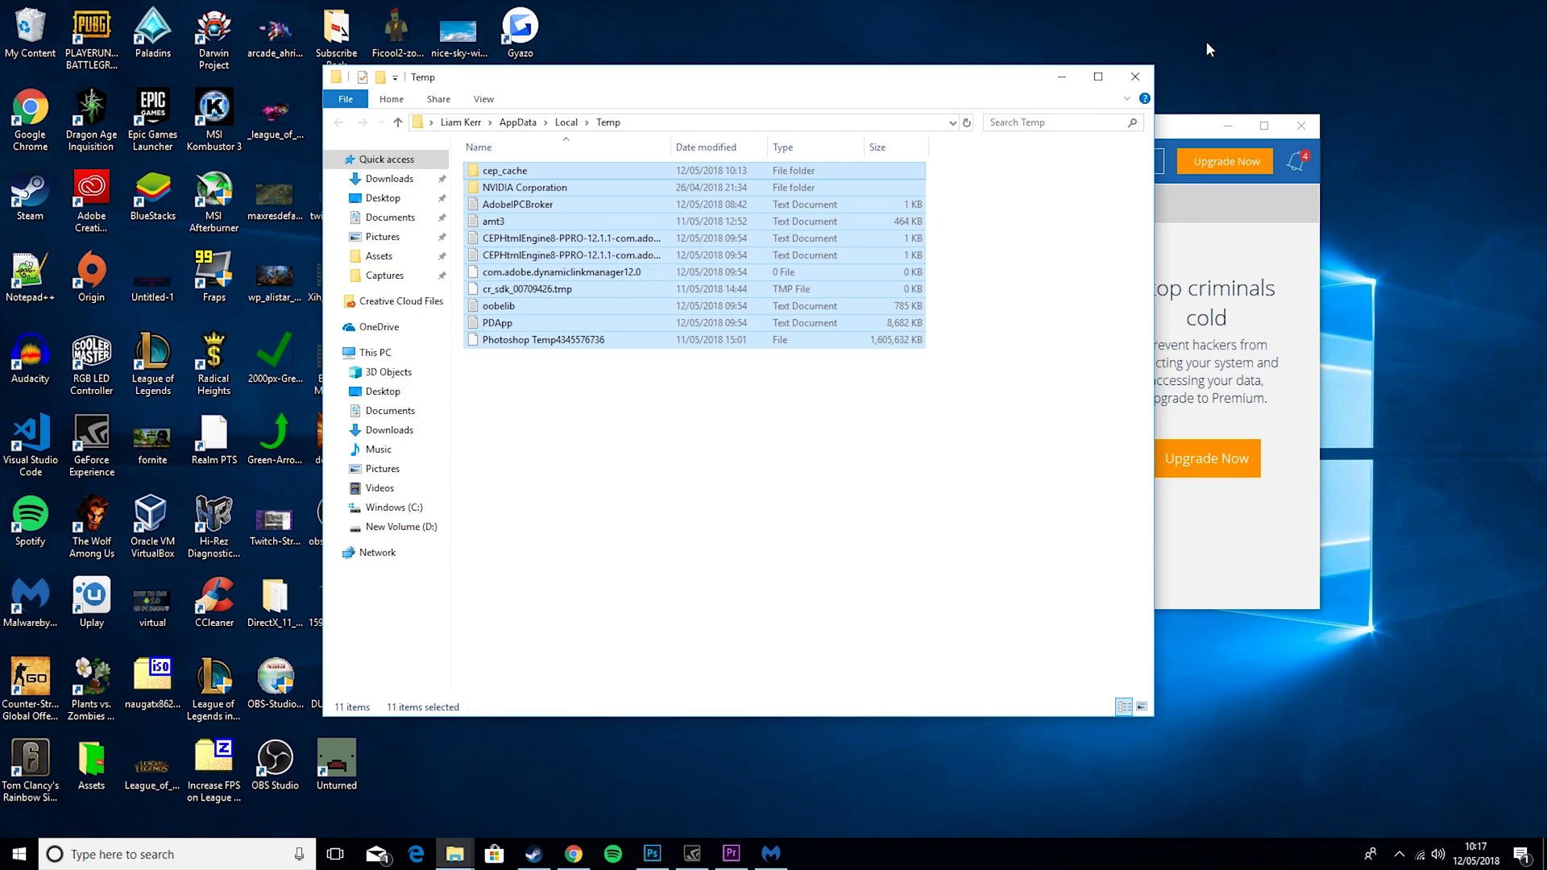
- Close the Temp folder and launch Task Manager in its full view
click(1135, 76)
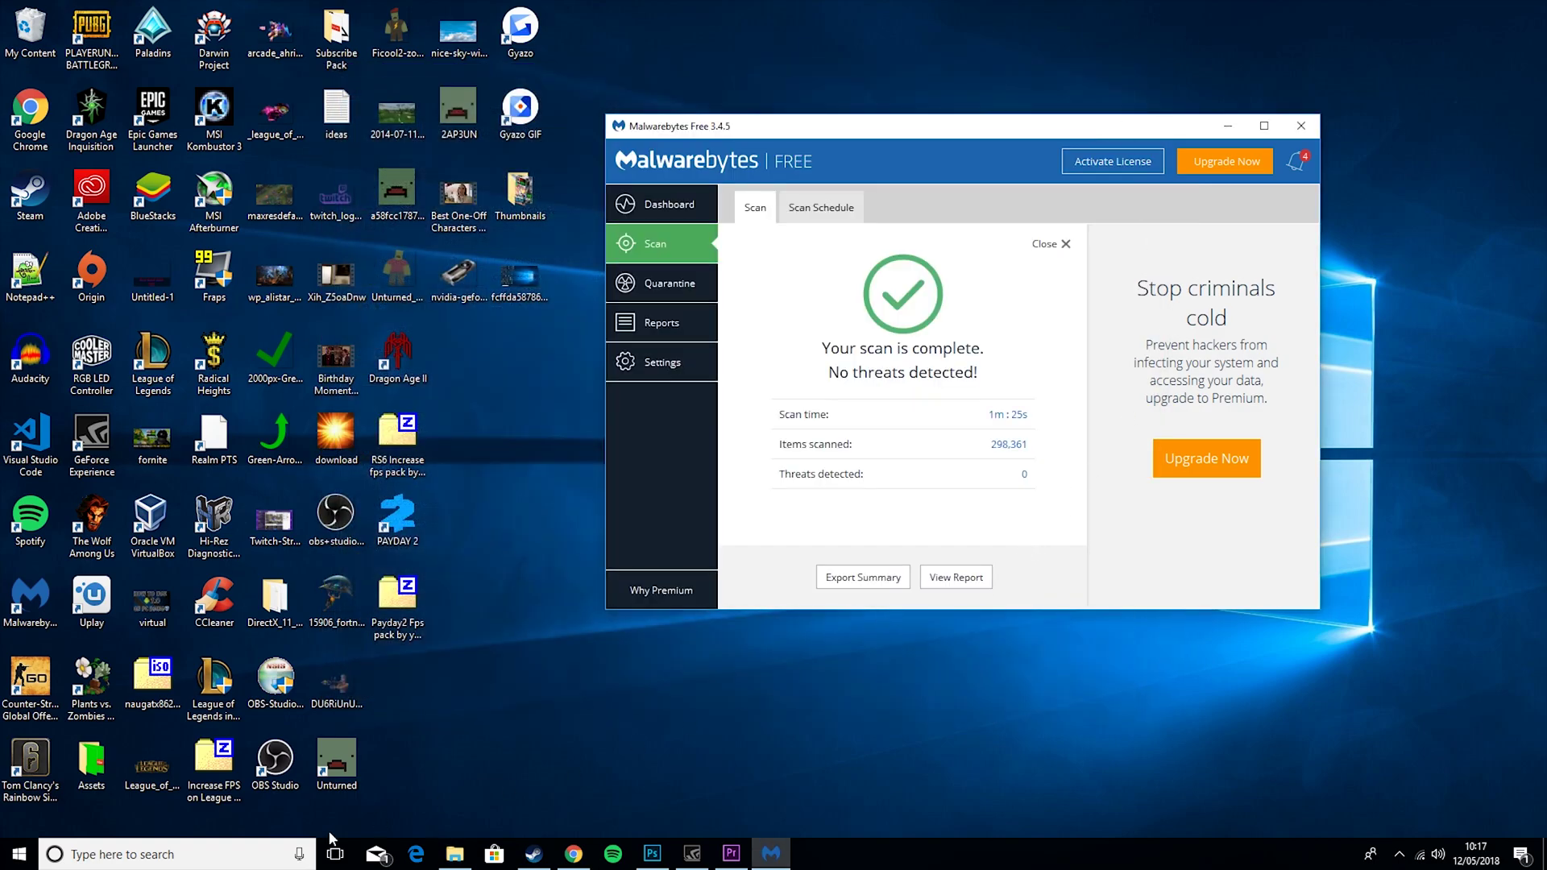
click(125, 856)
text(task)
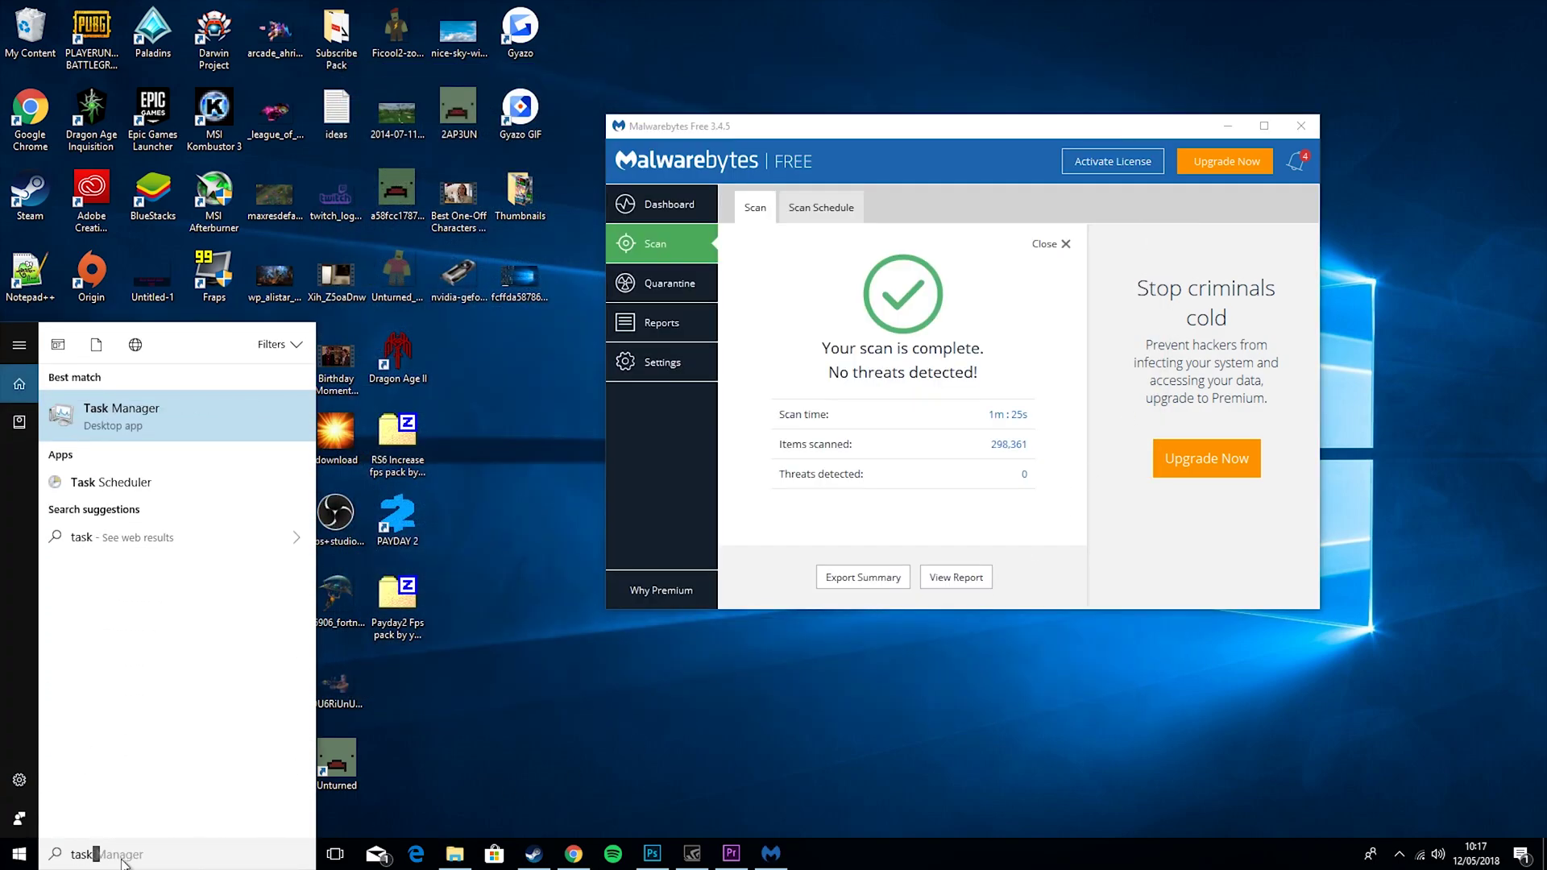
key(Return)
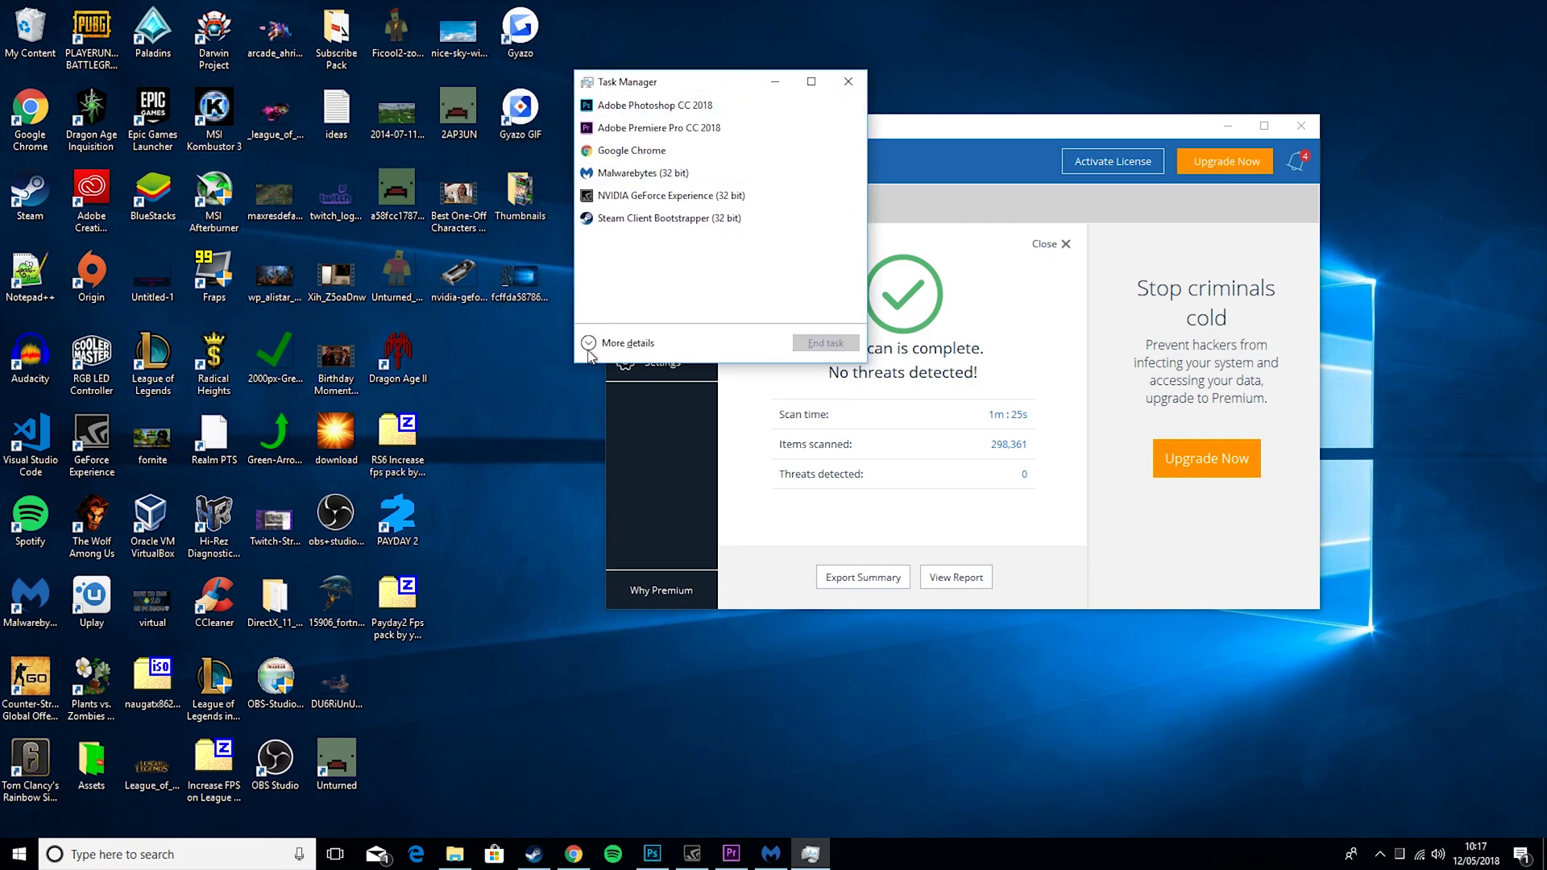
click(589, 344)
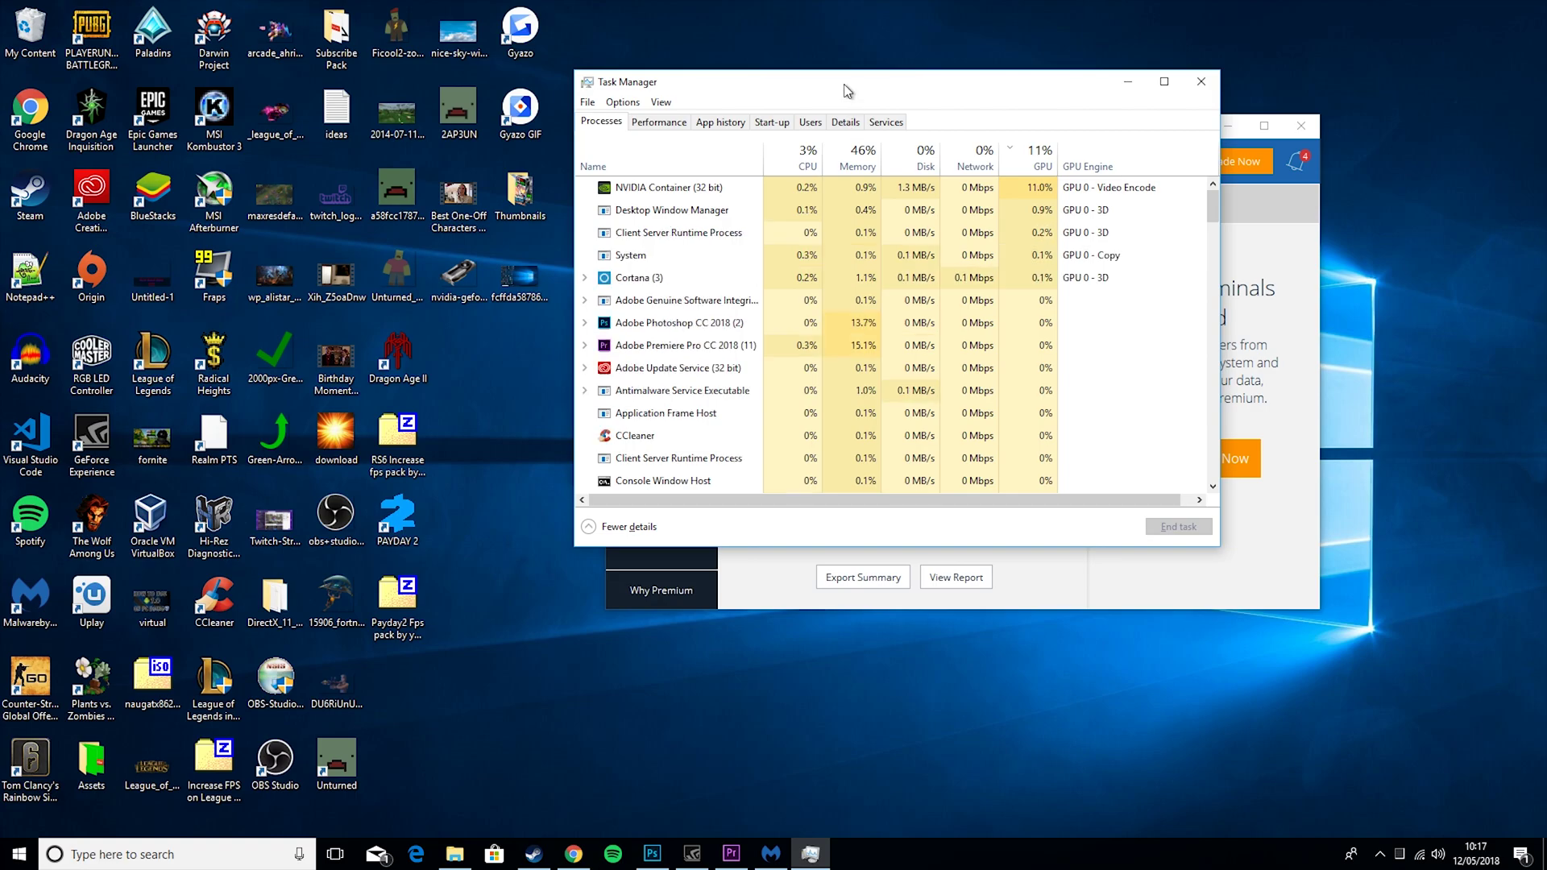
drag(790, 82, 641, 80)
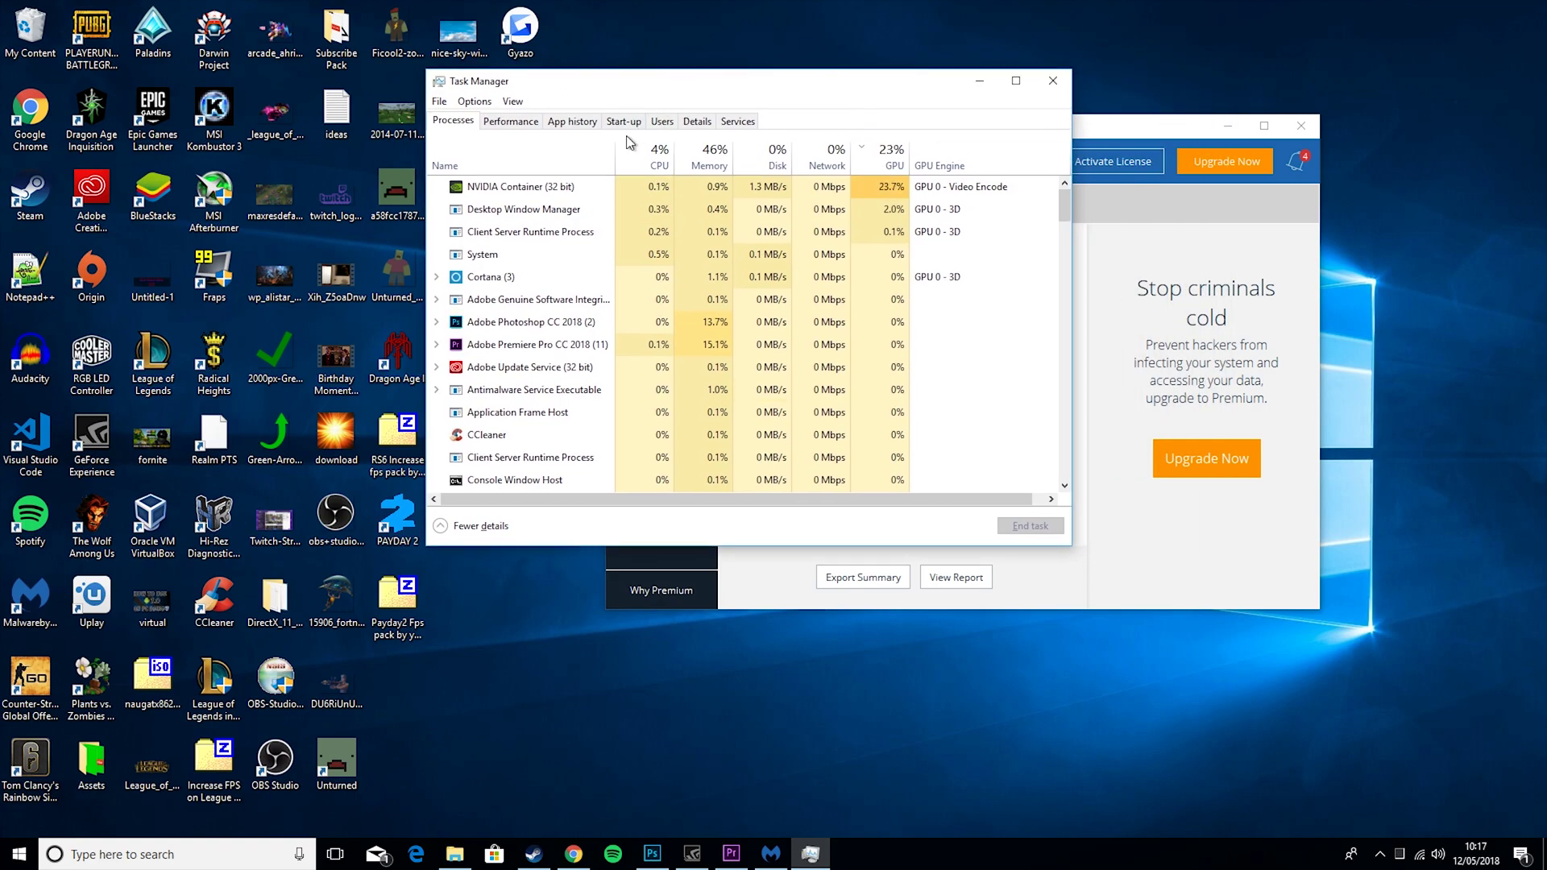
- Review the Start-up list and bring up options for the CCleaner entry
click(628, 122)
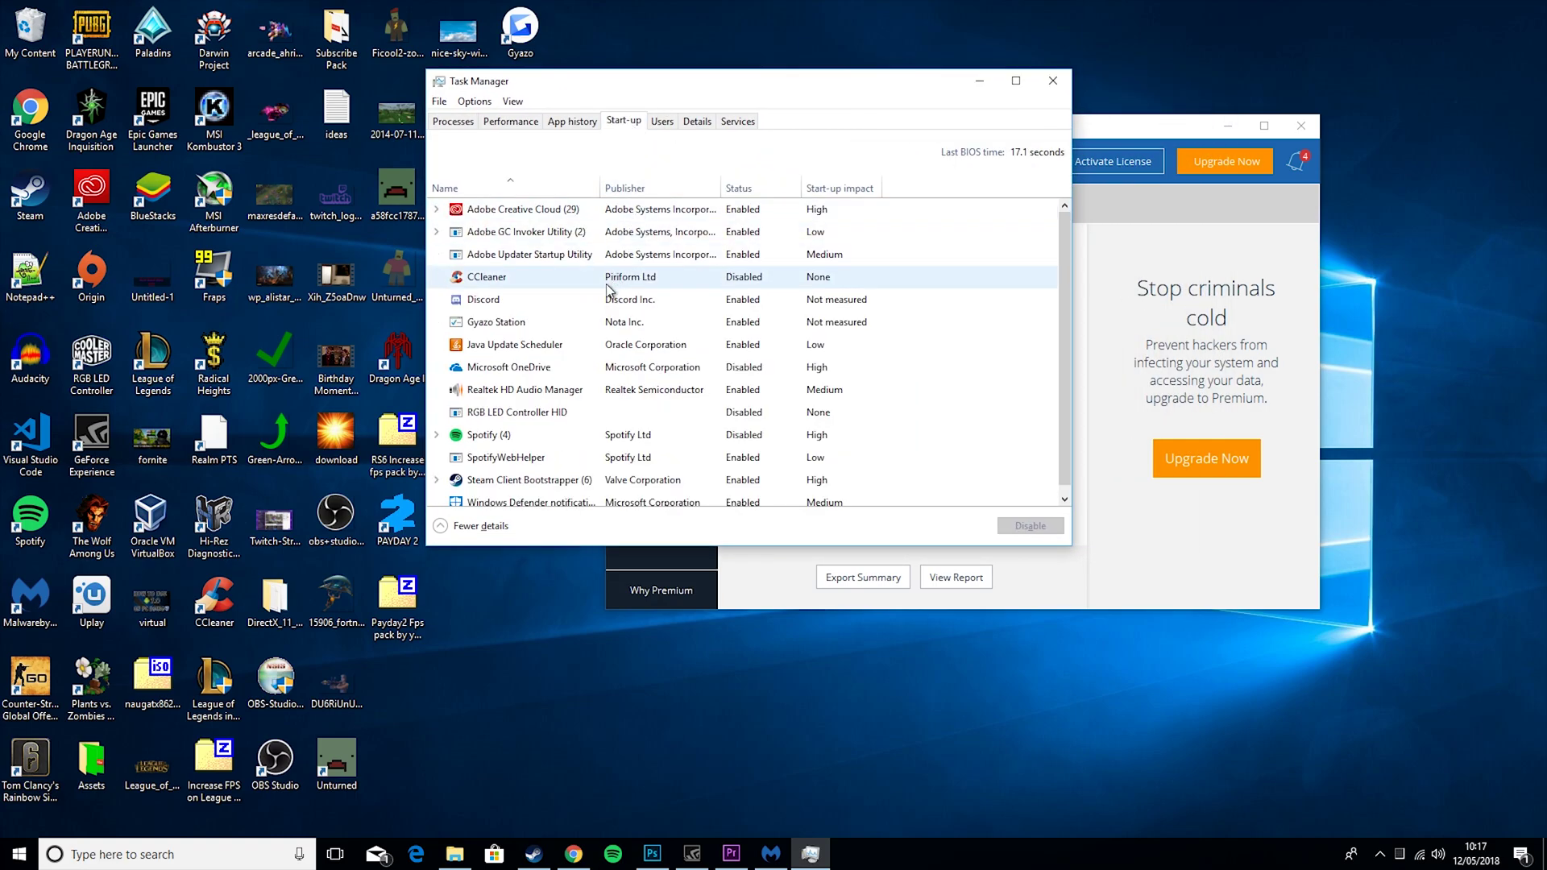
scroll(606, 297, down, 1)
scroll(606, 297, up, 1)
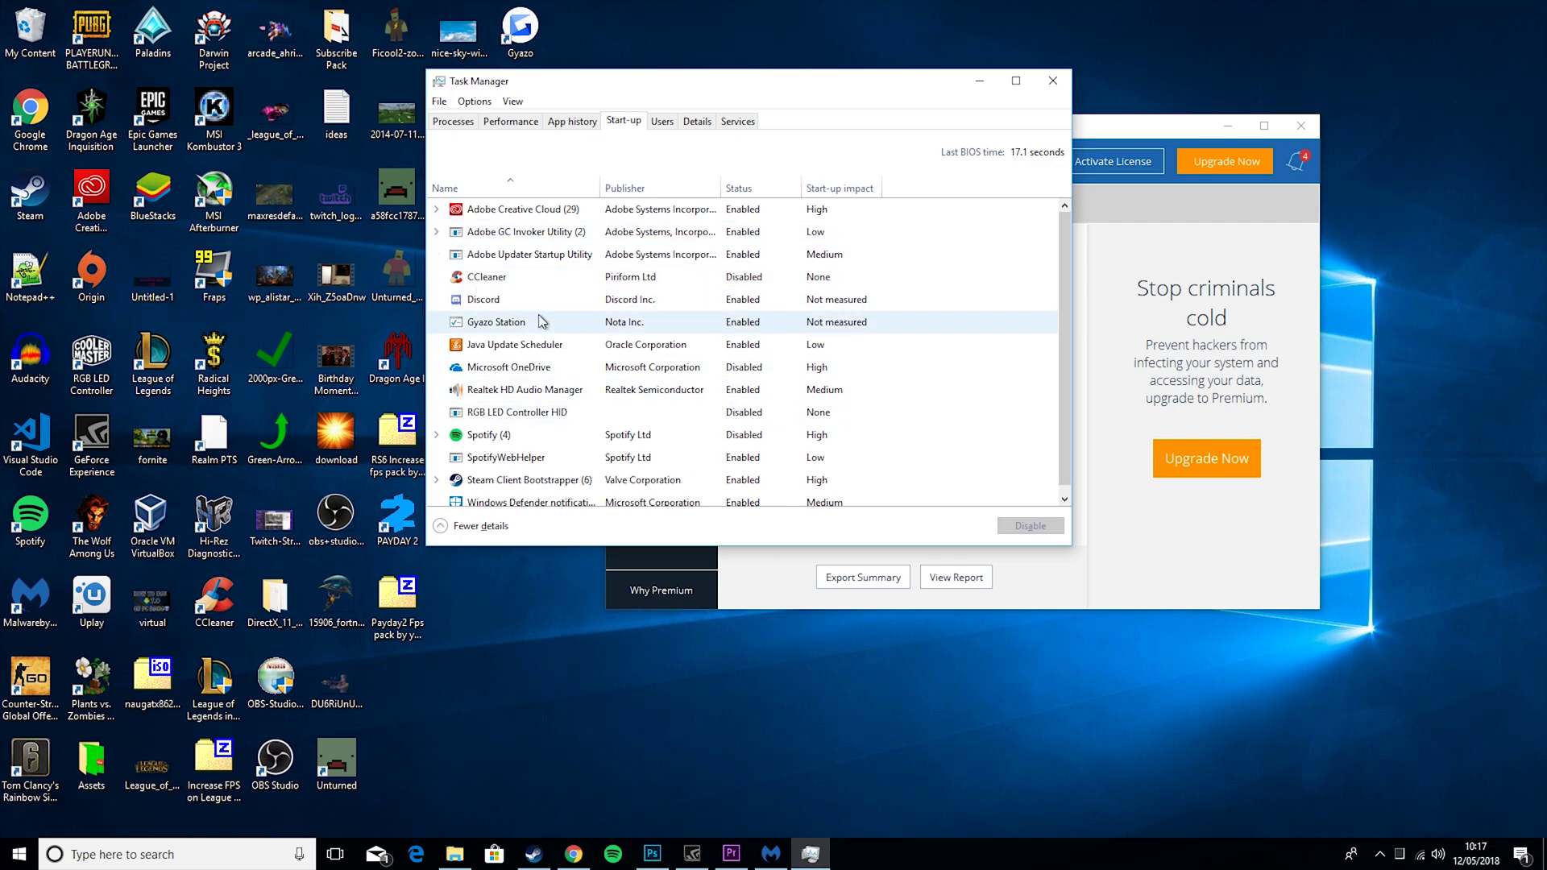
right_click(574, 282)
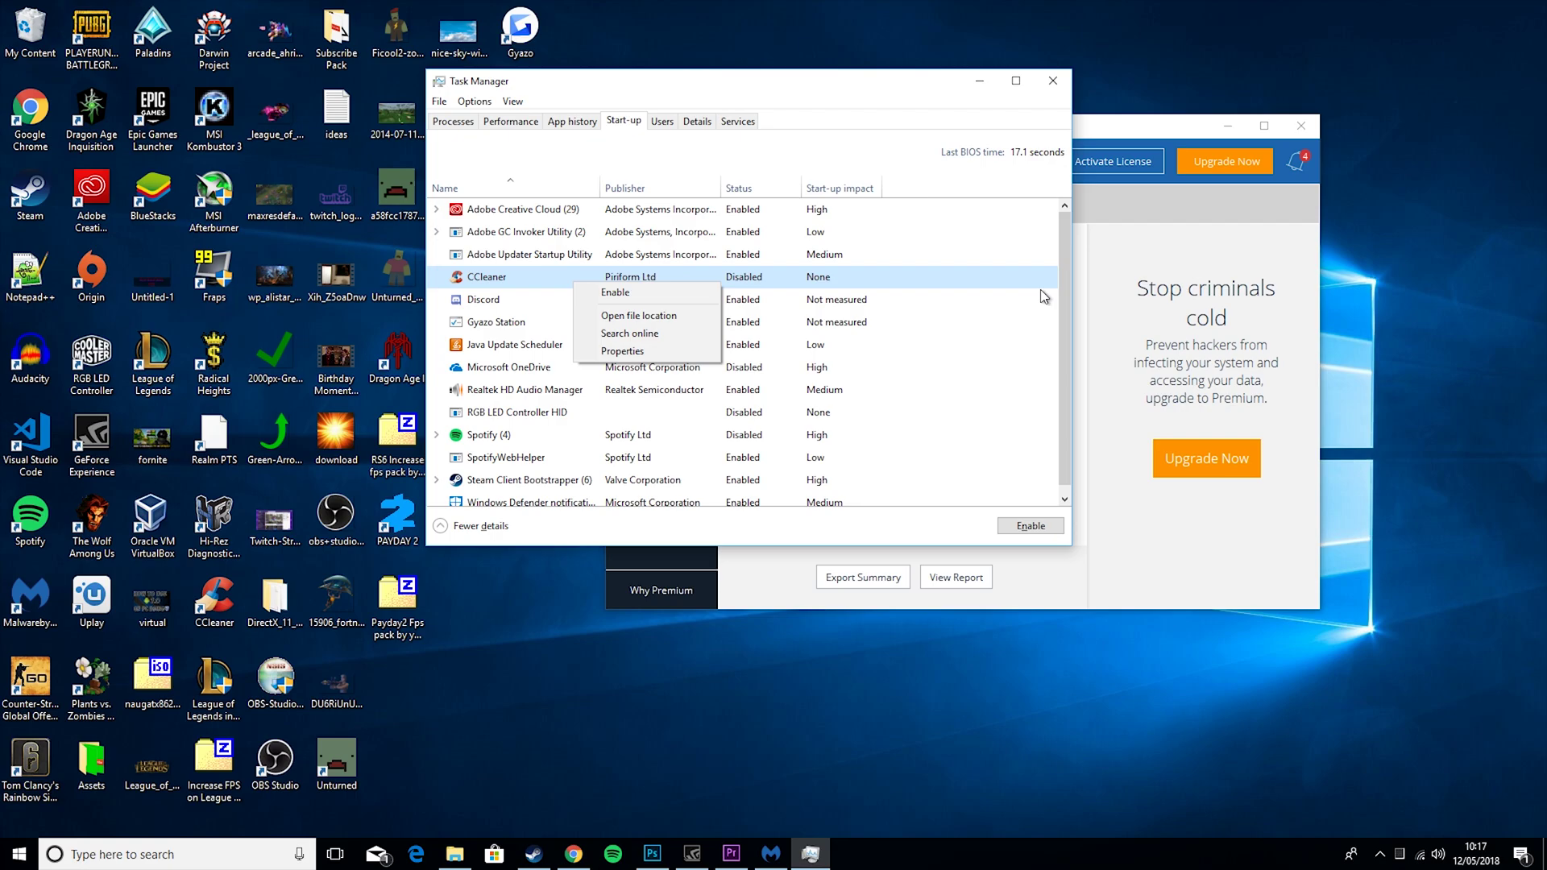
scroll(1061, 292, down, 1)
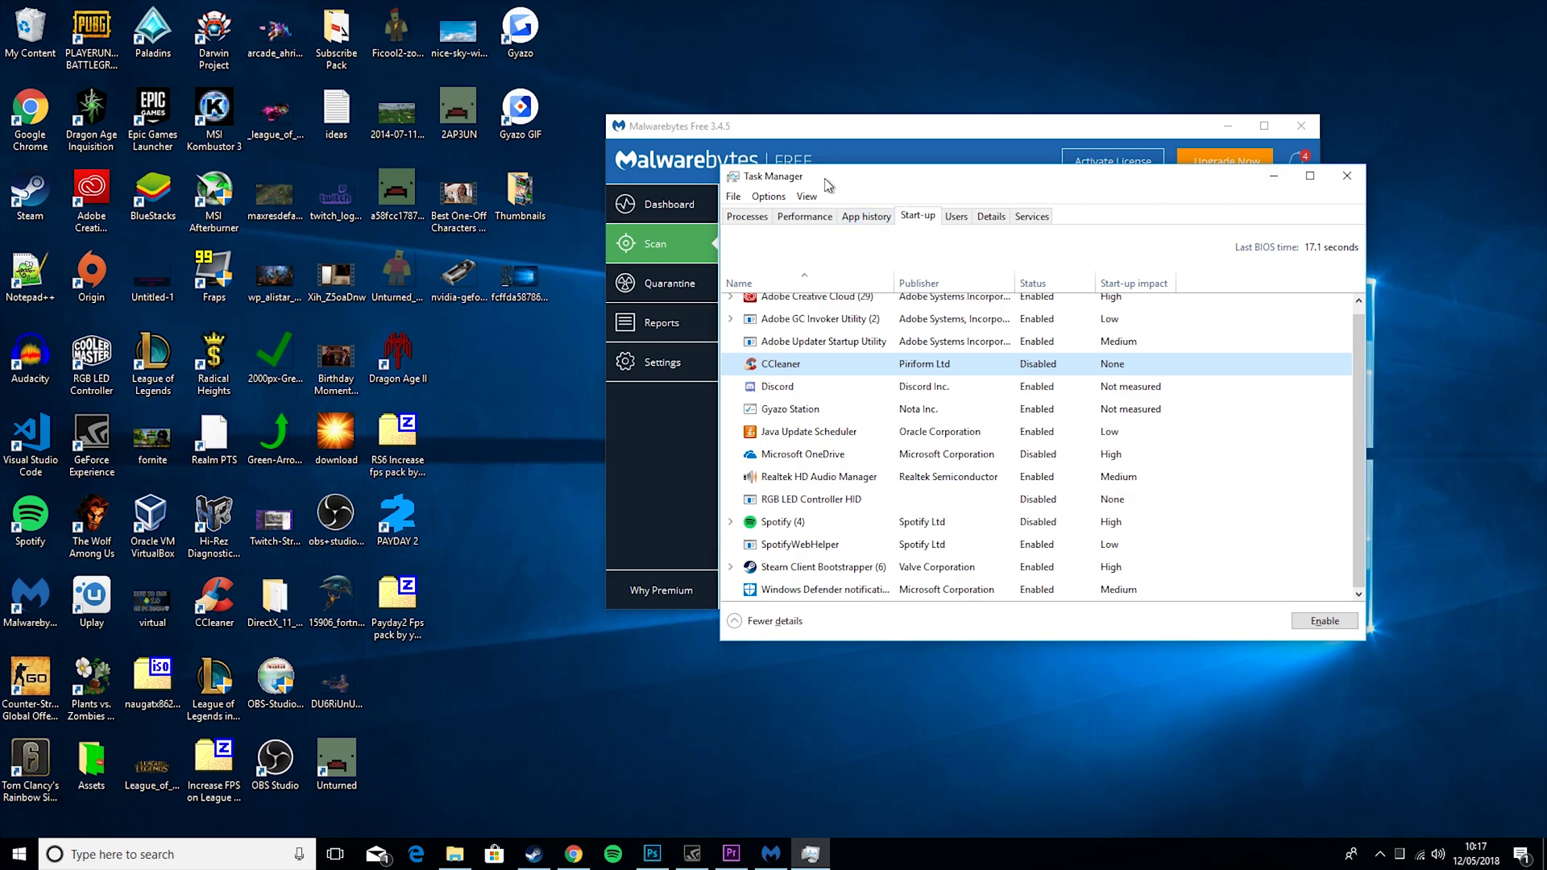
- Browse the Processes list, select Malwarebytes (32 bit), then close Task Manager and minimize Malwarebytes
drag(827, 185, 771, 131)
click(692, 162)
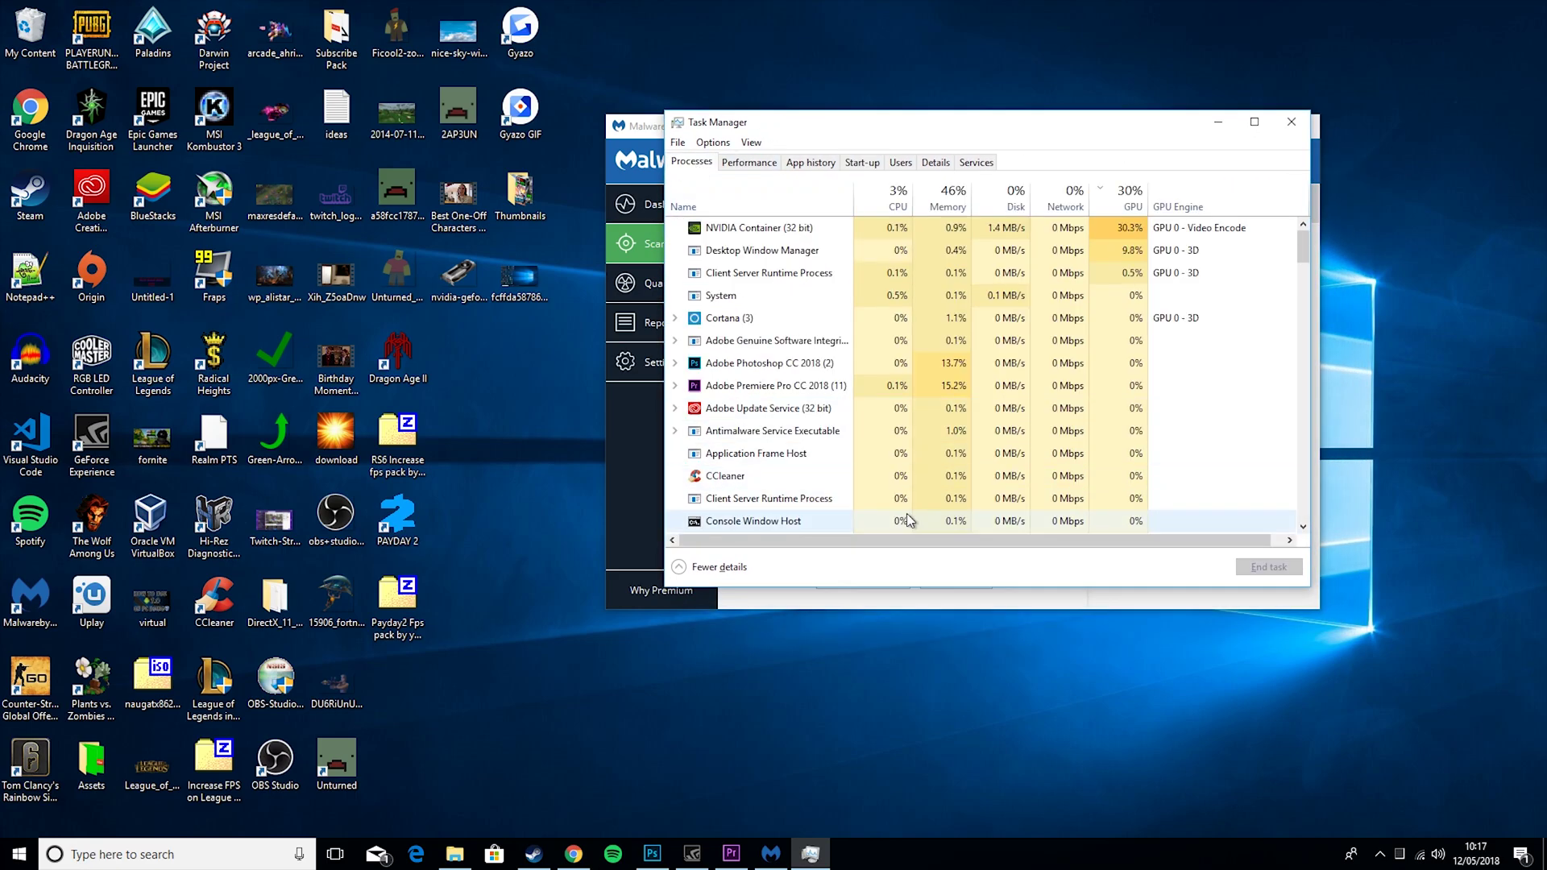
click(679, 567)
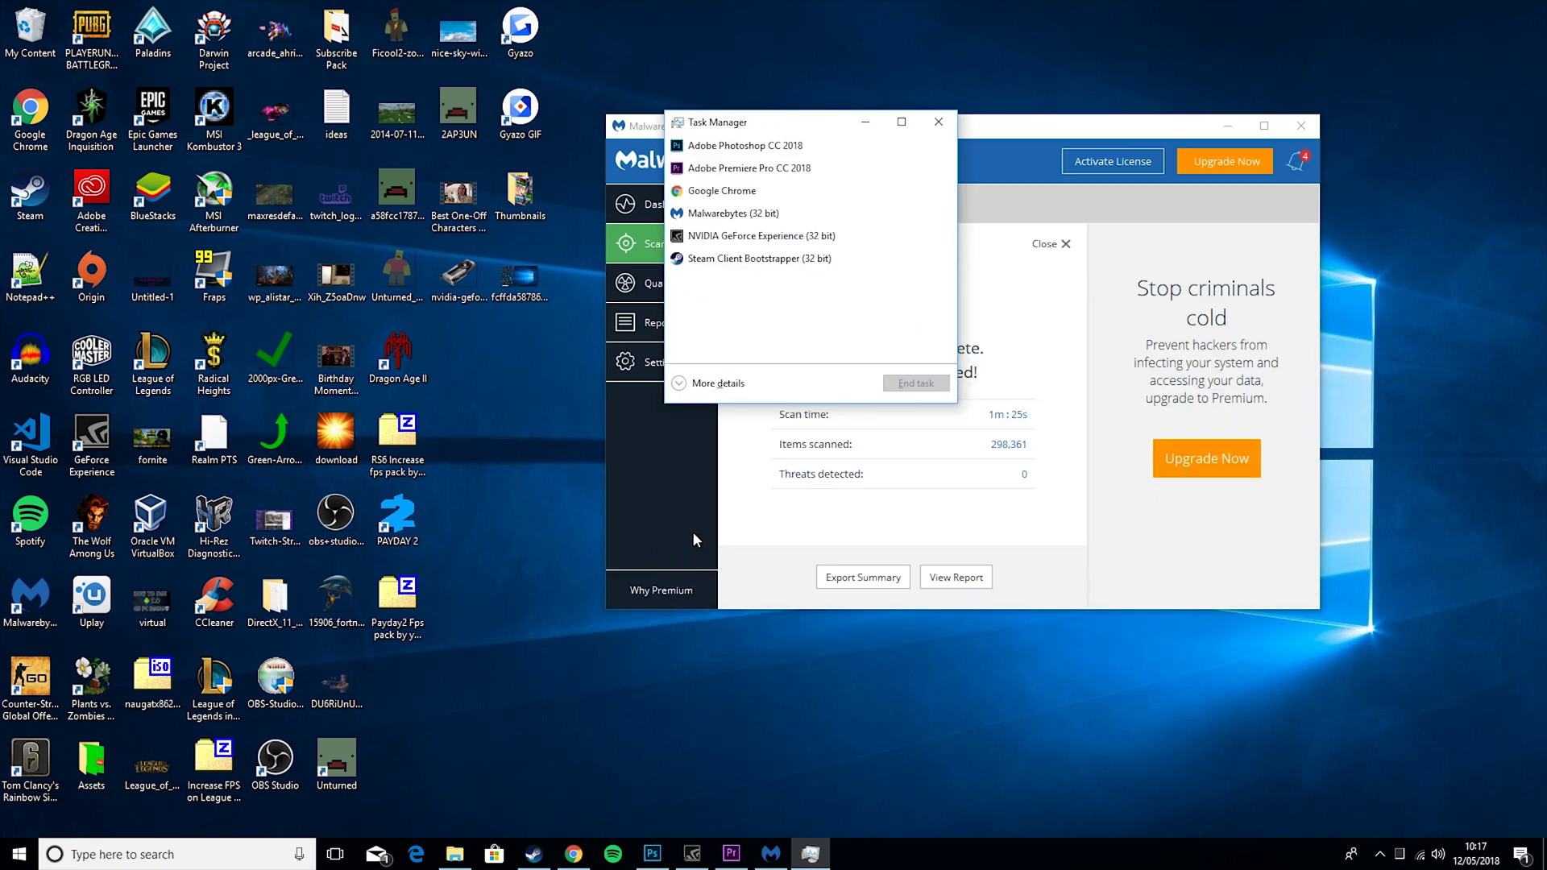
click(680, 384)
scroll(701, 356, down, 5)
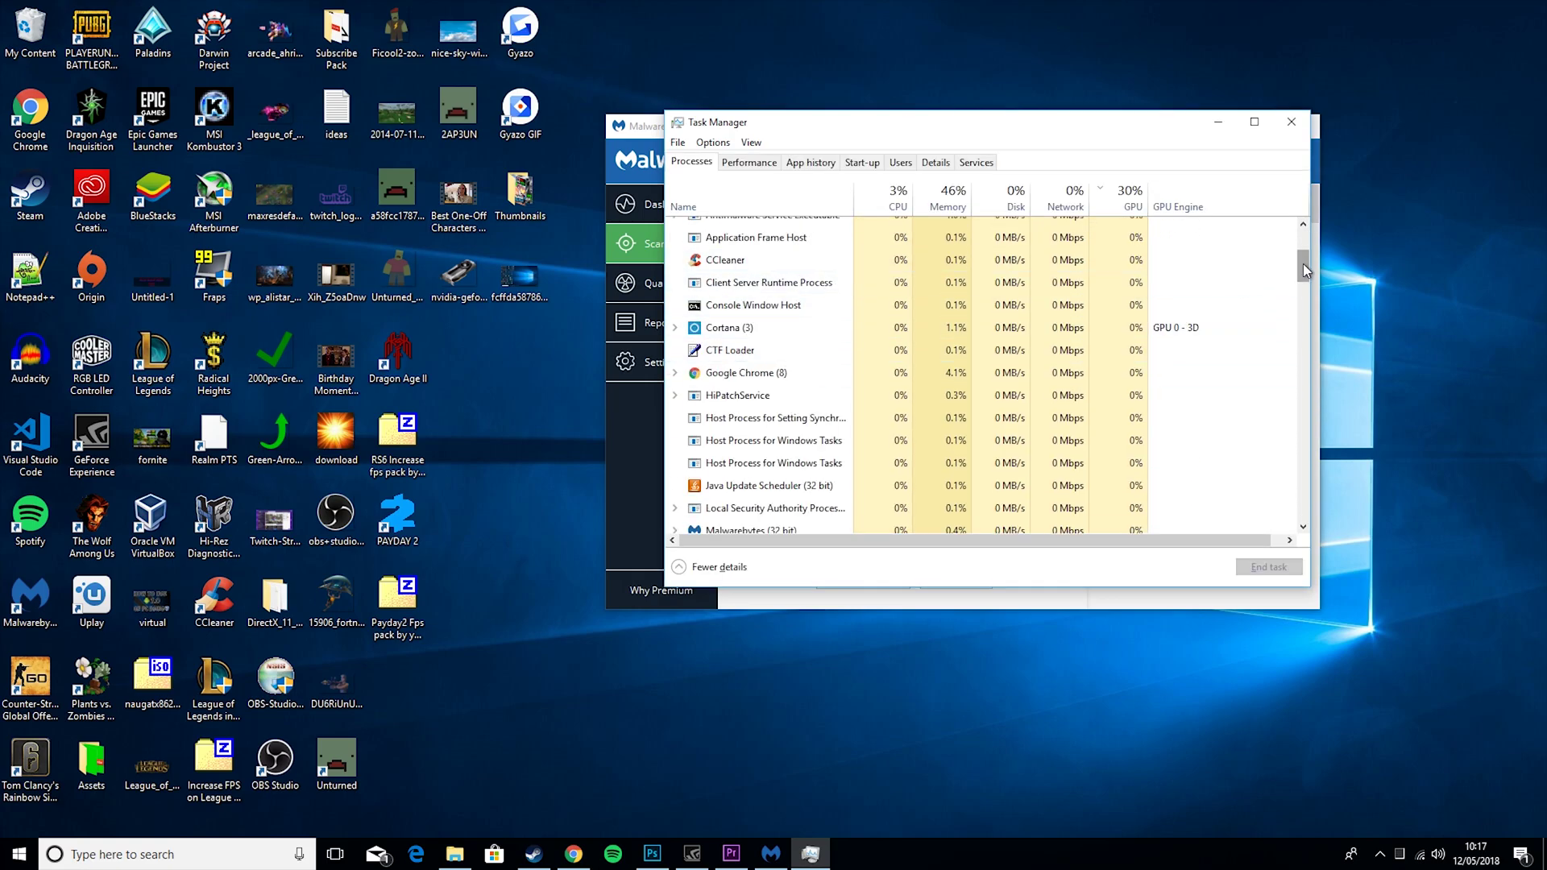
mouse_move(1307, 270)
mouse_down()
mouse_move(1305, 507)
mouse_move(1305, 287)
mouse_up()
click(778, 360)
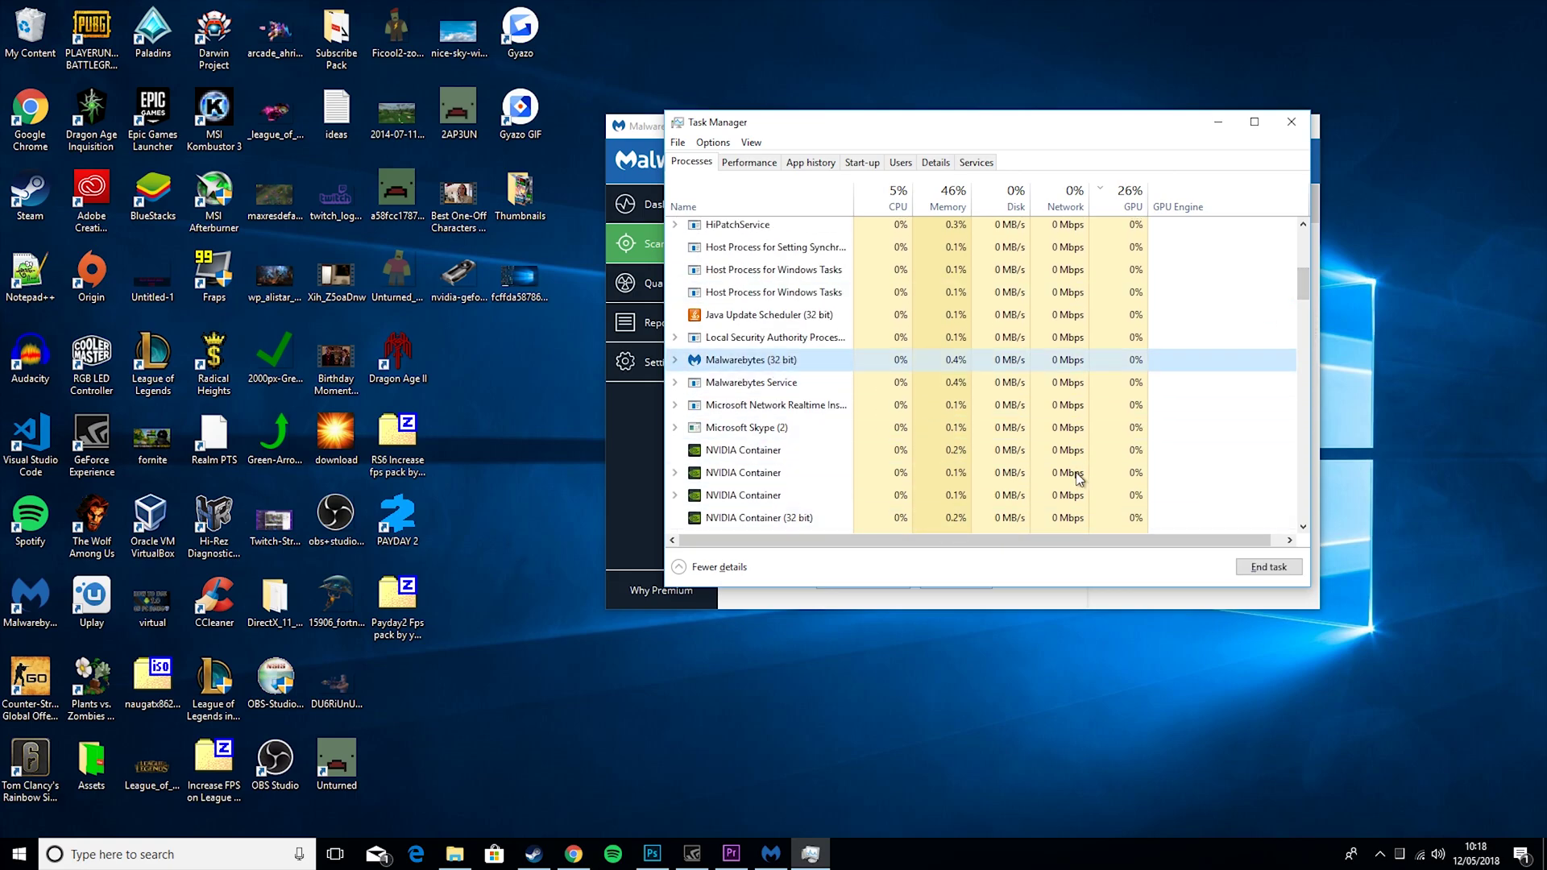
scroll(1104, 338, up, 2)
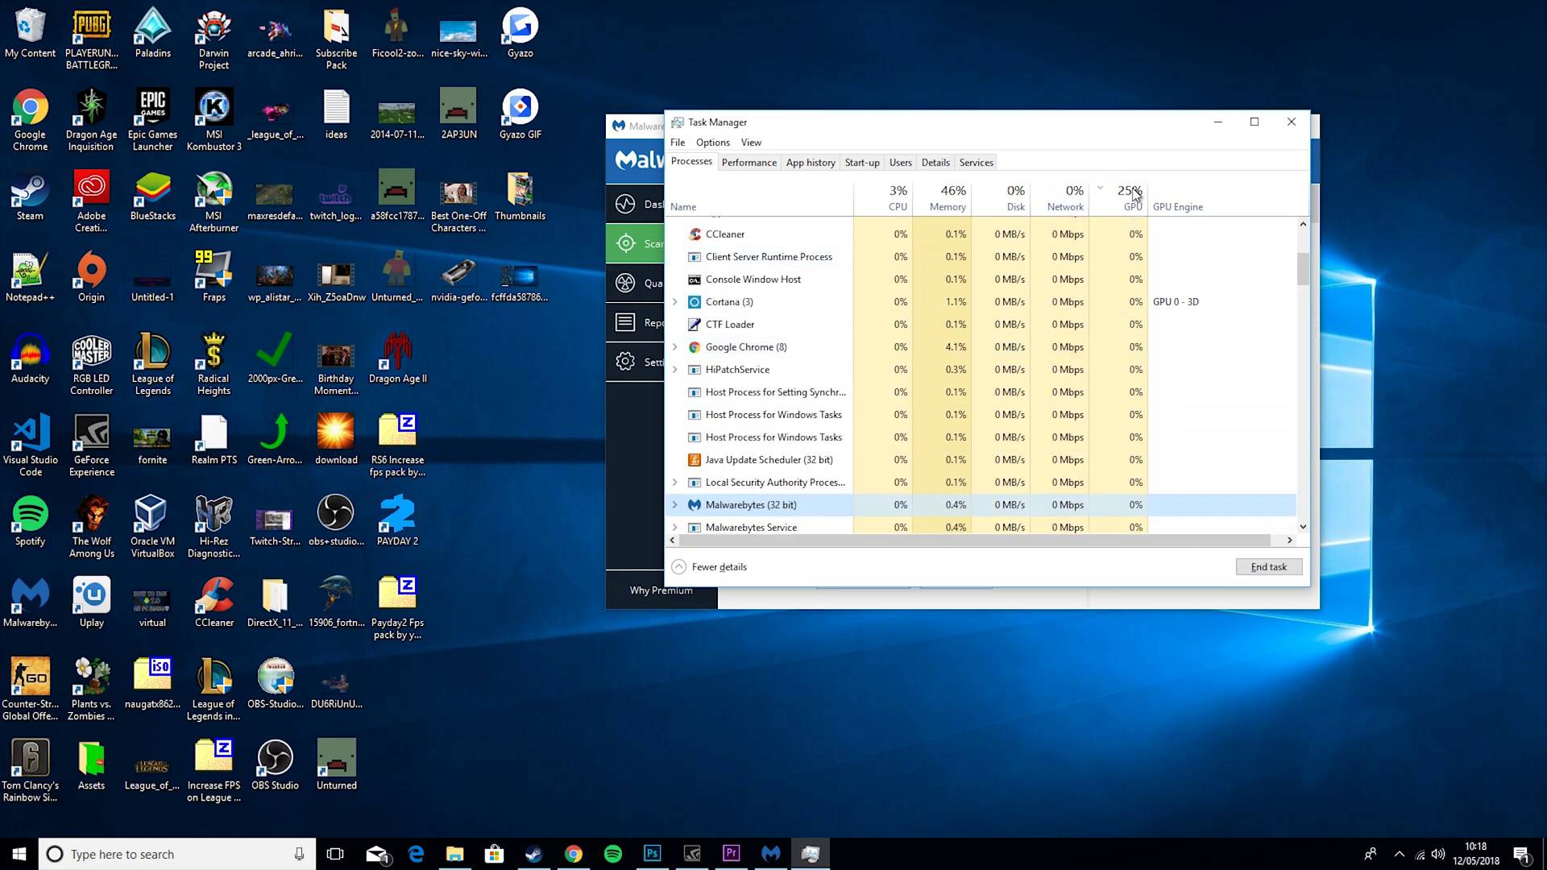
click(1292, 122)
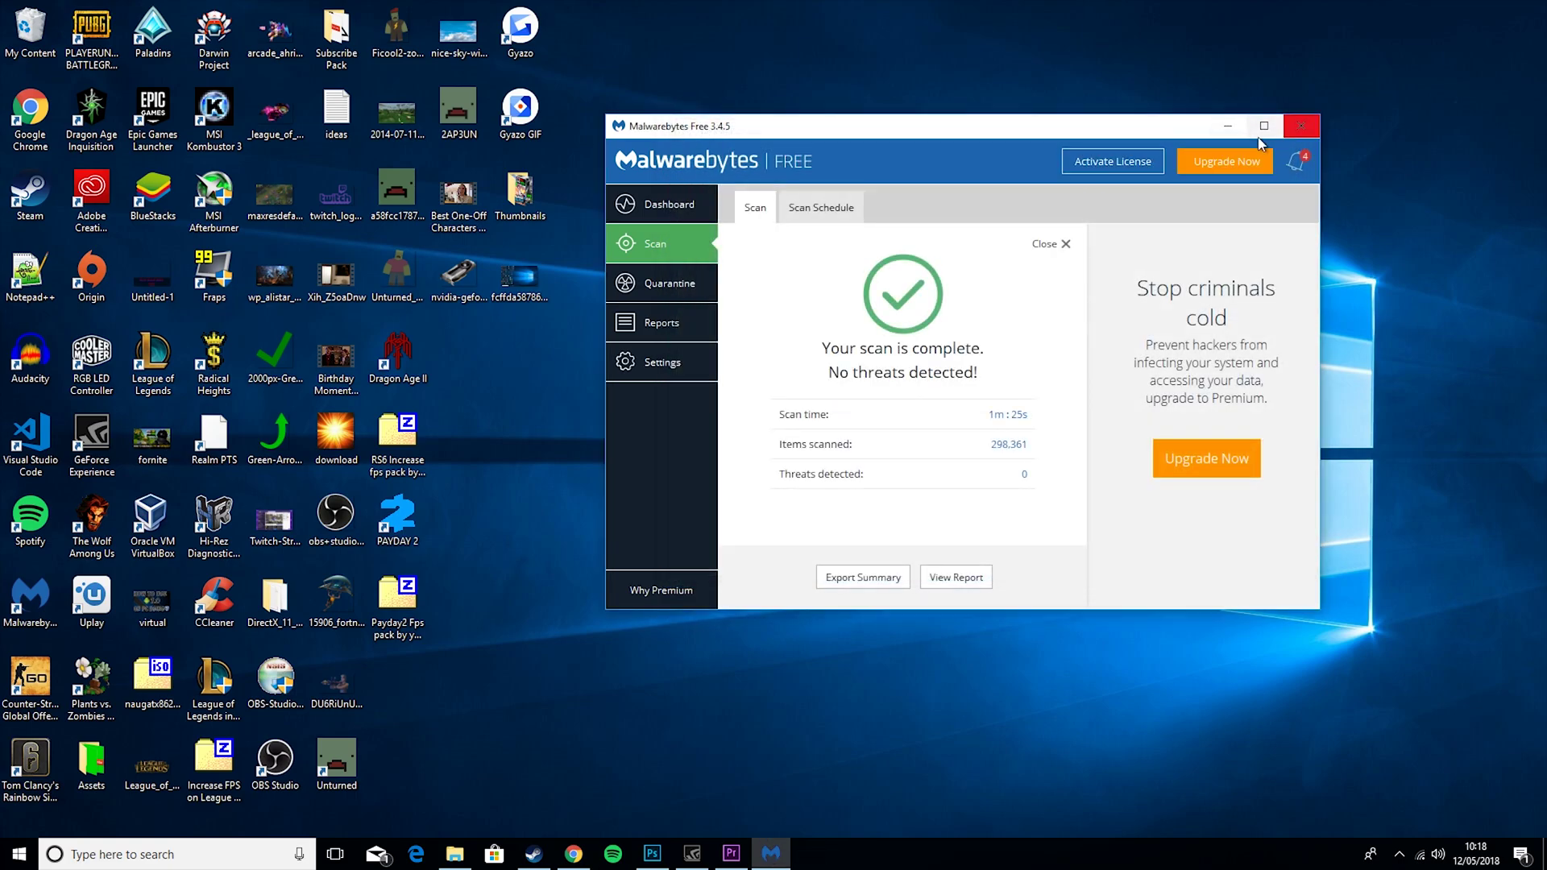
click(1228, 126)
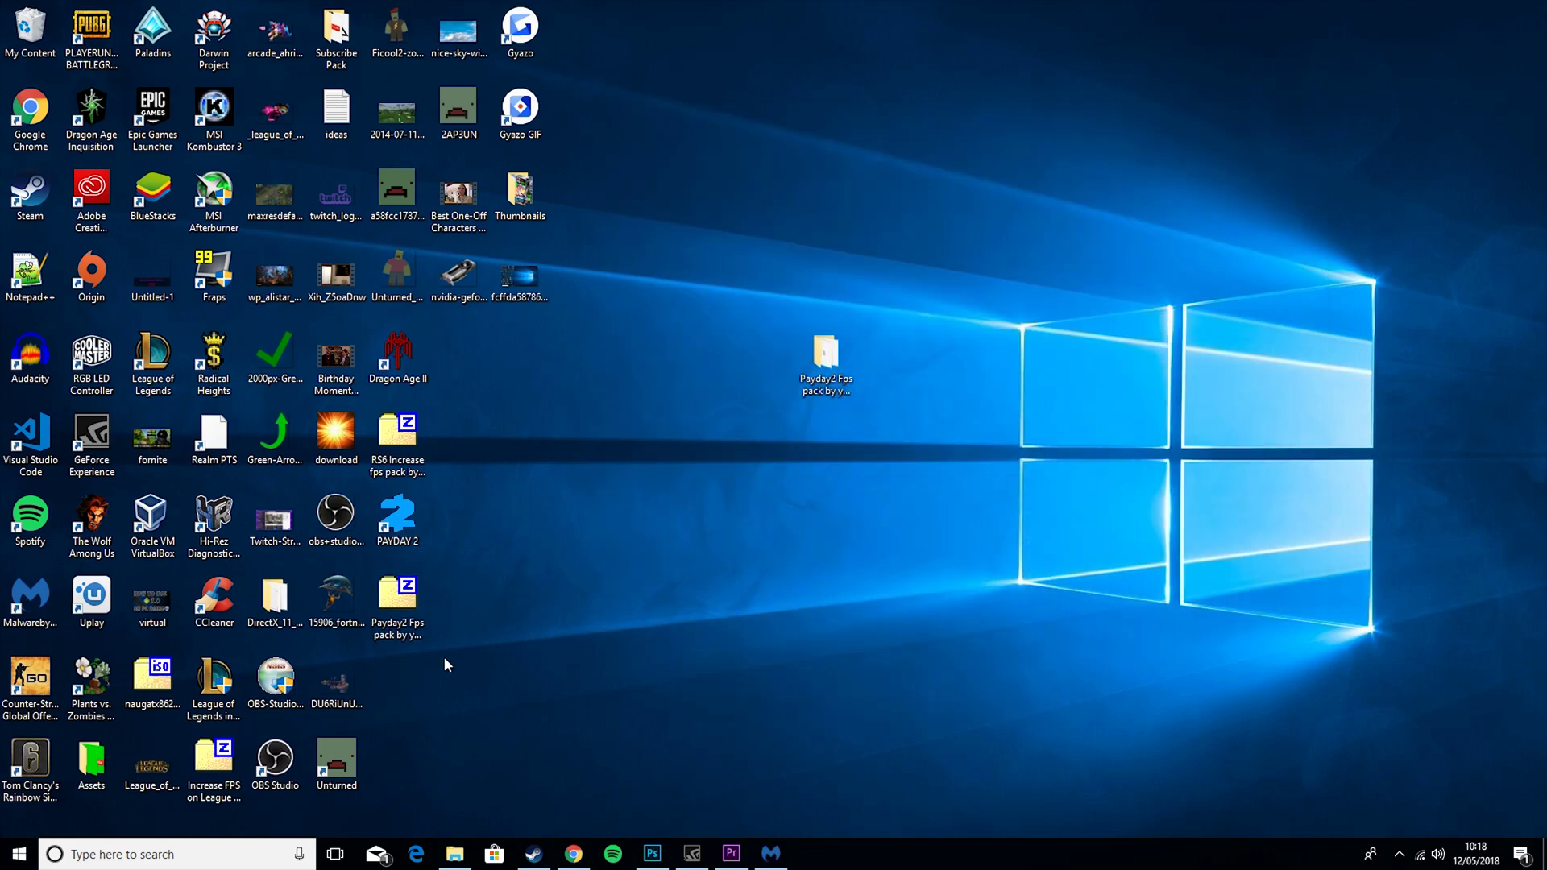
- Search NVIDIA drivers for GeForce 10 Series GTX 1060 on Windows 10 64-bit, finding 397.64
click(573, 854)
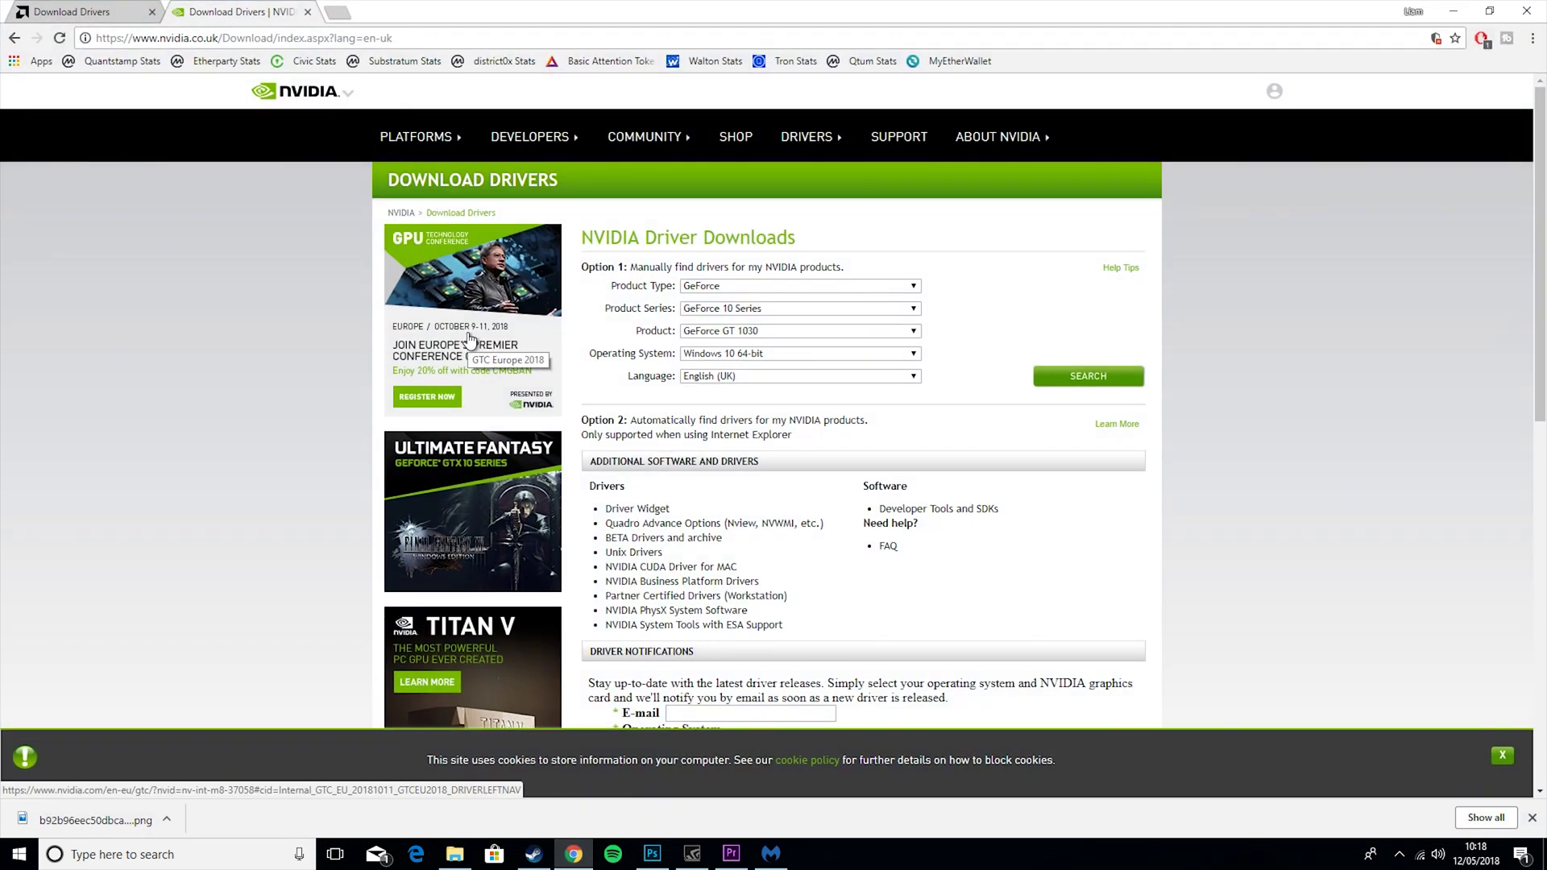
click(53, 8)
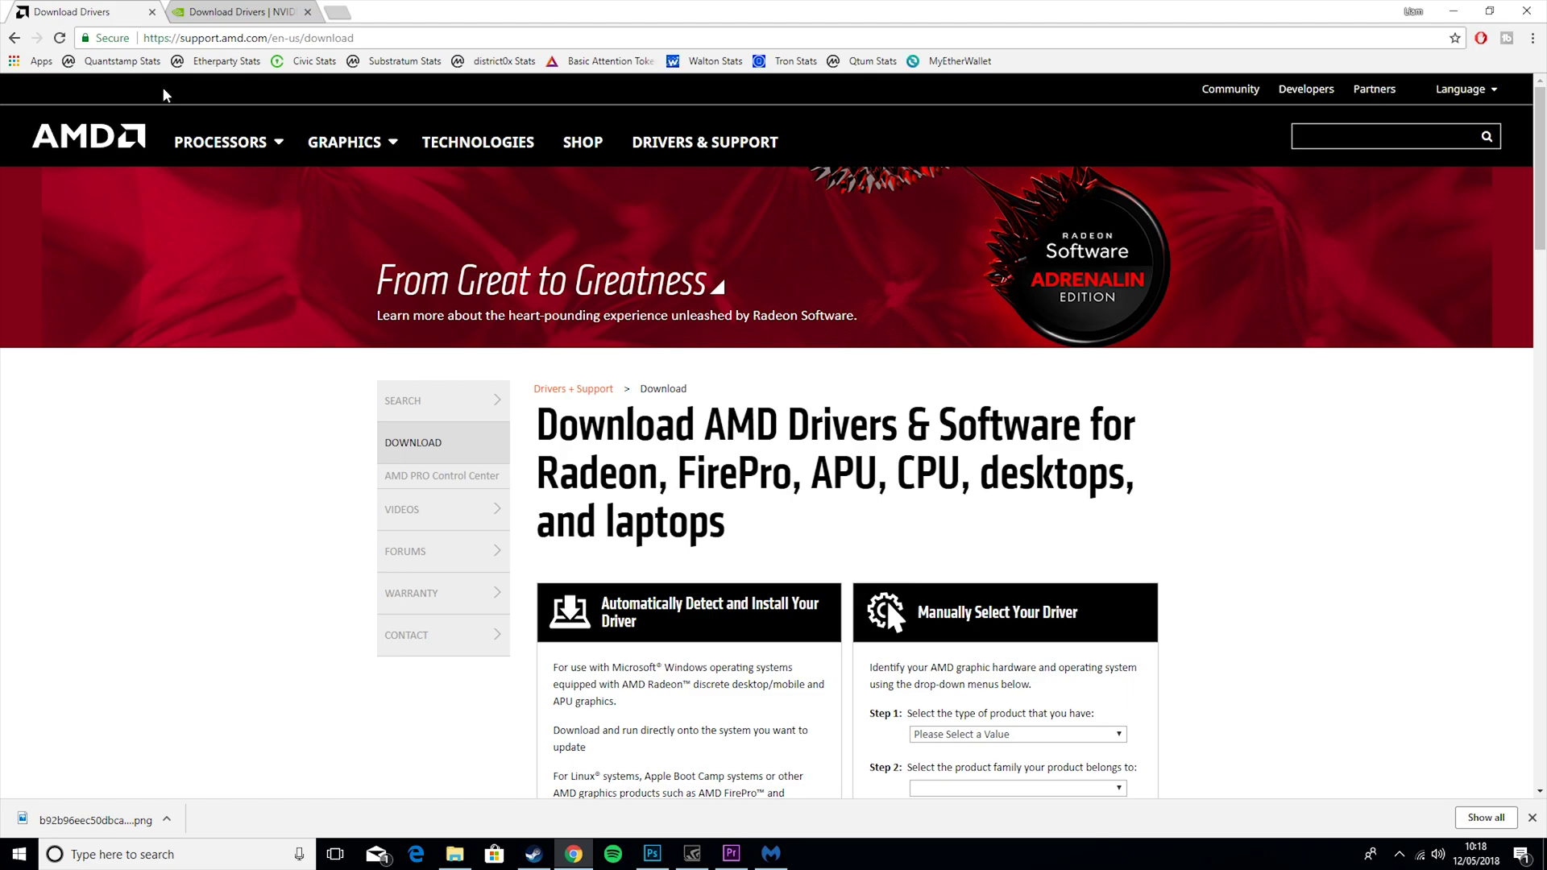
click(192, 8)
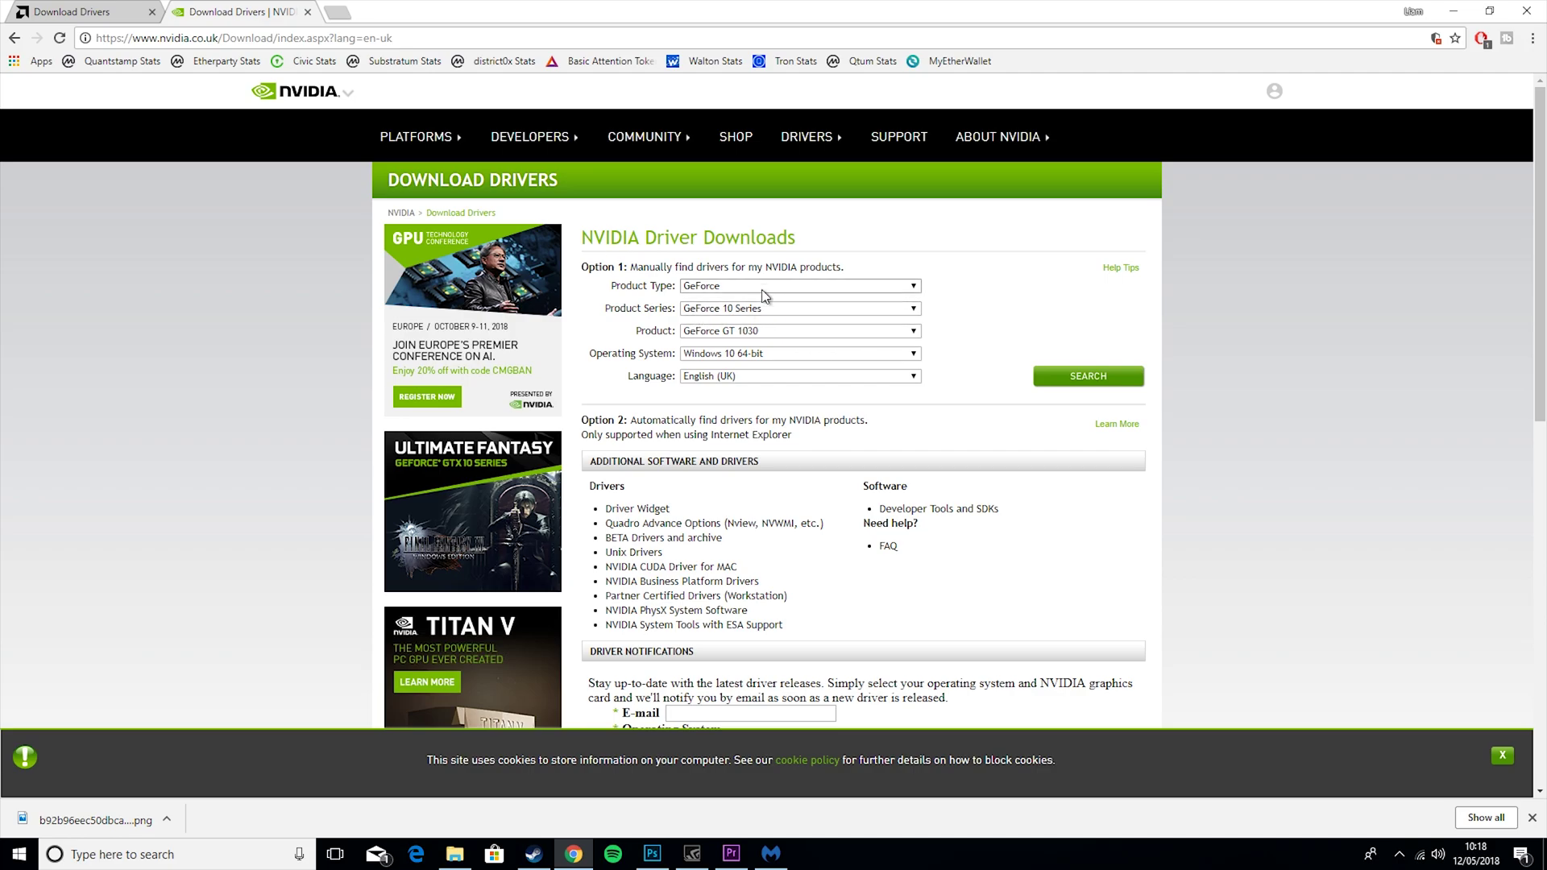
click(735, 312)
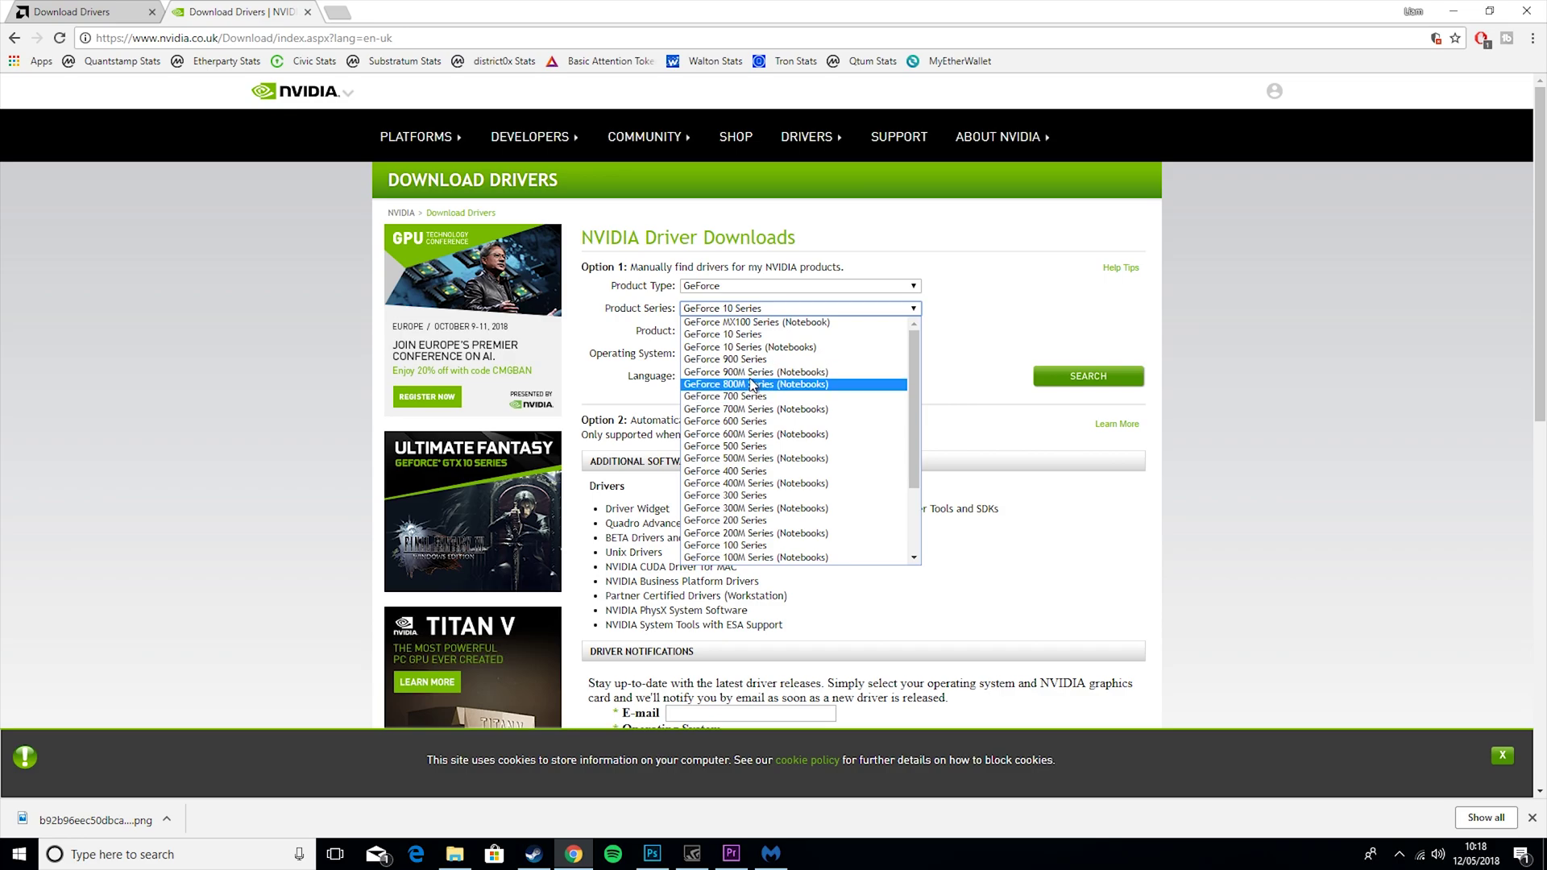
click(764, 340)
click(740, 332)
click(776, 395)
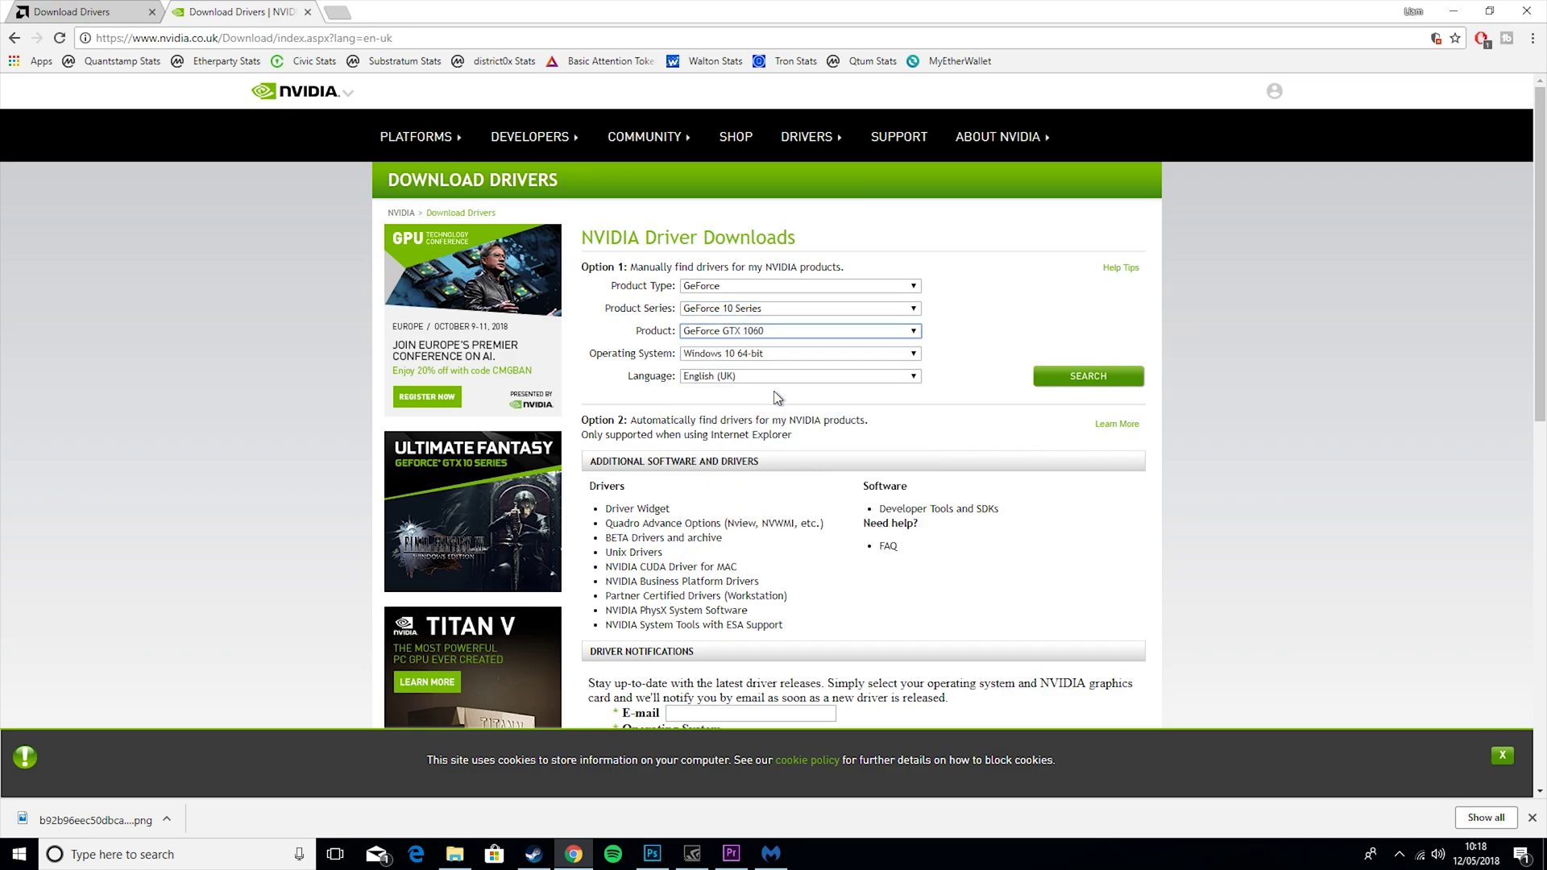
click(780, 353)
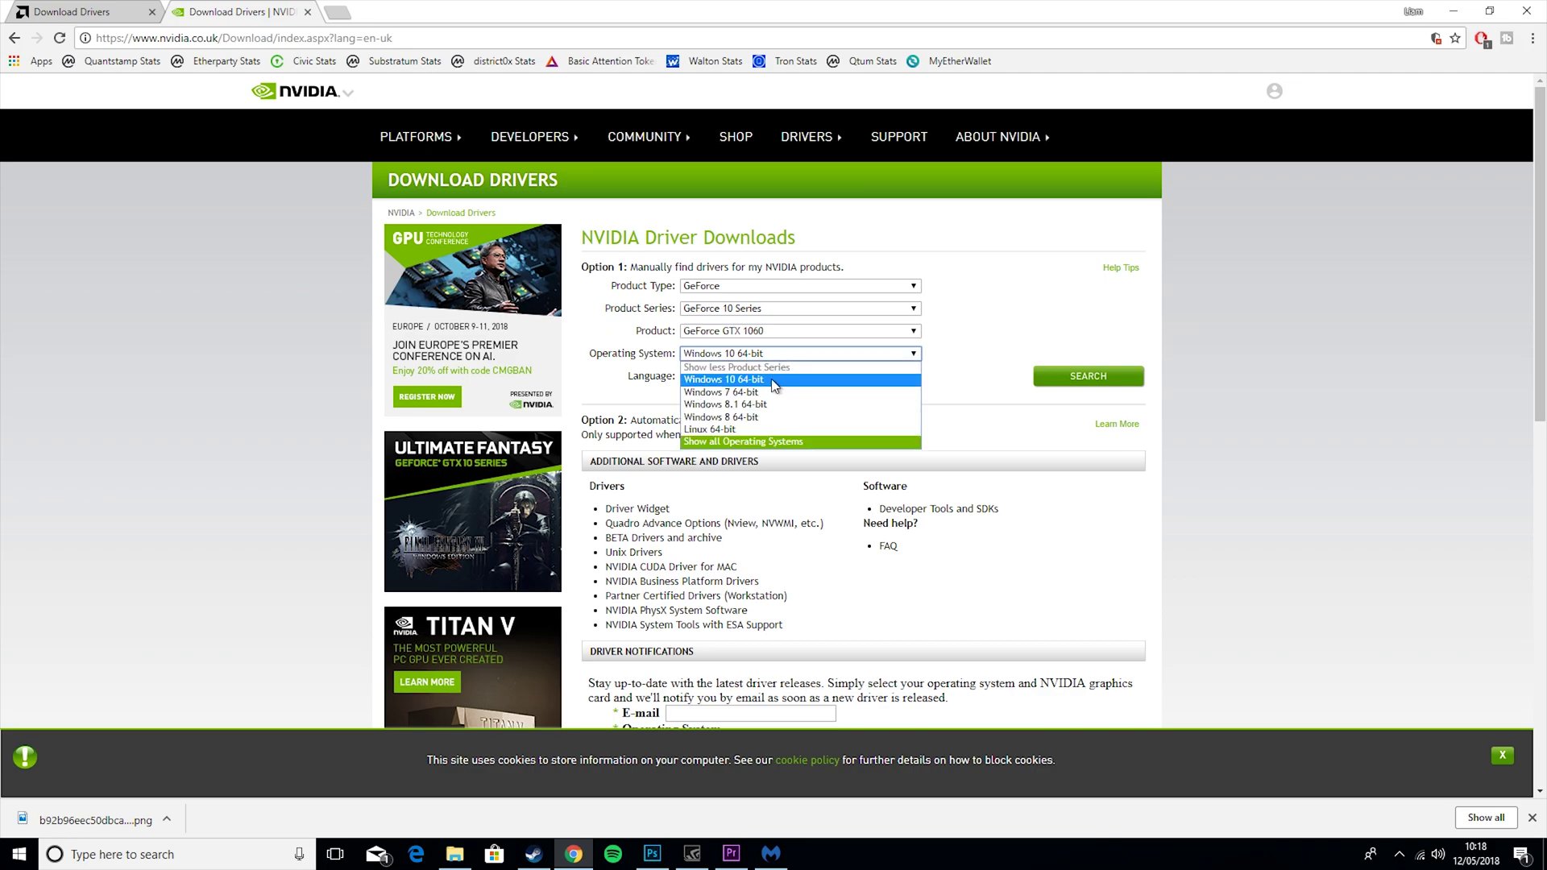
click(770, 380)
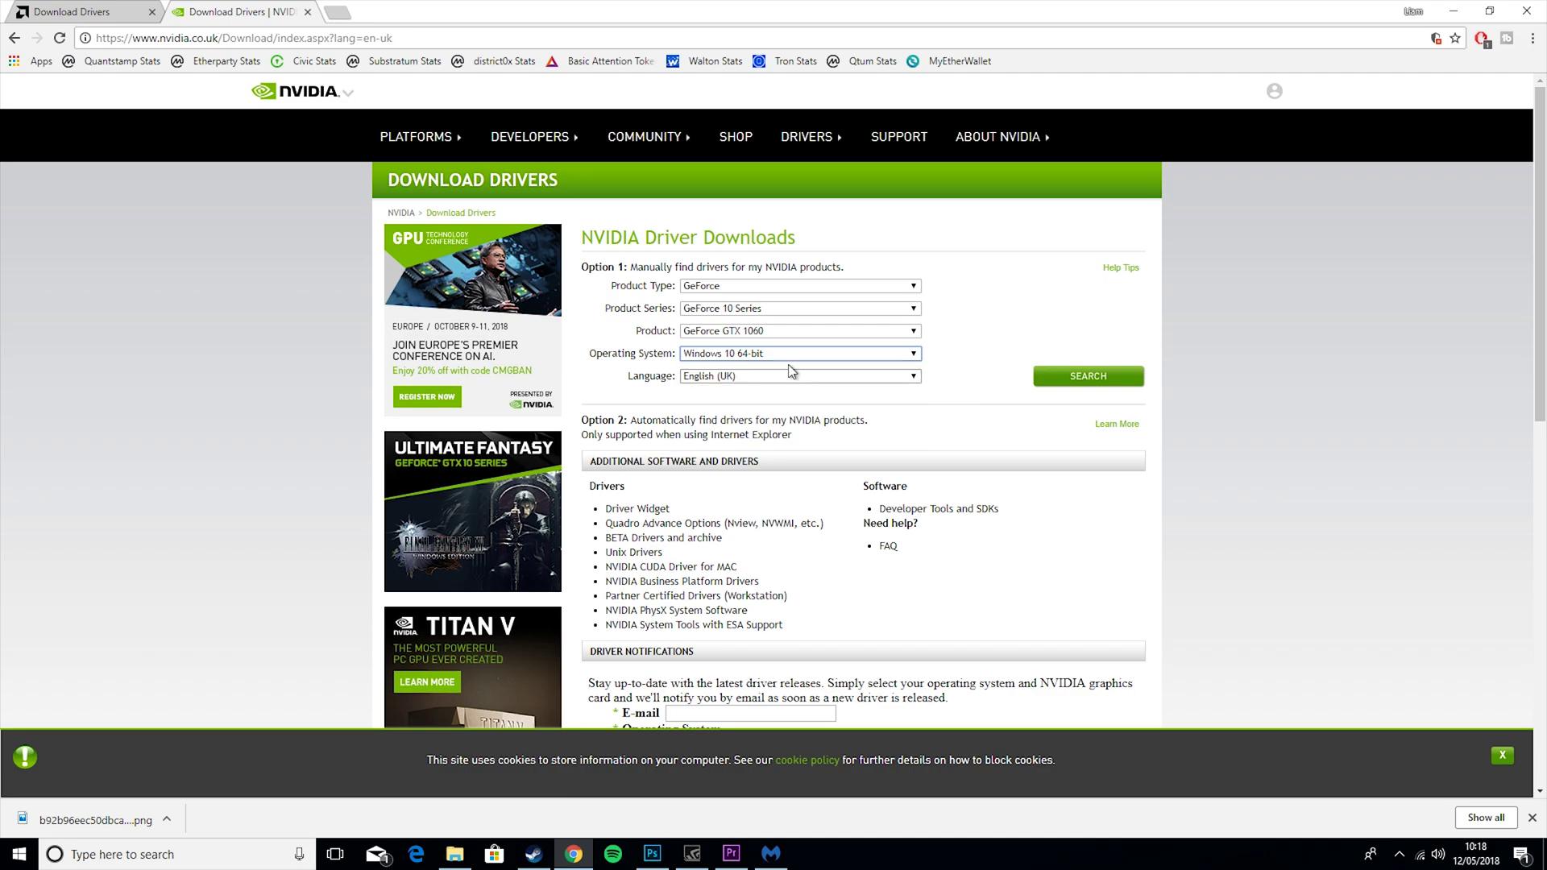
click(1098, 378)
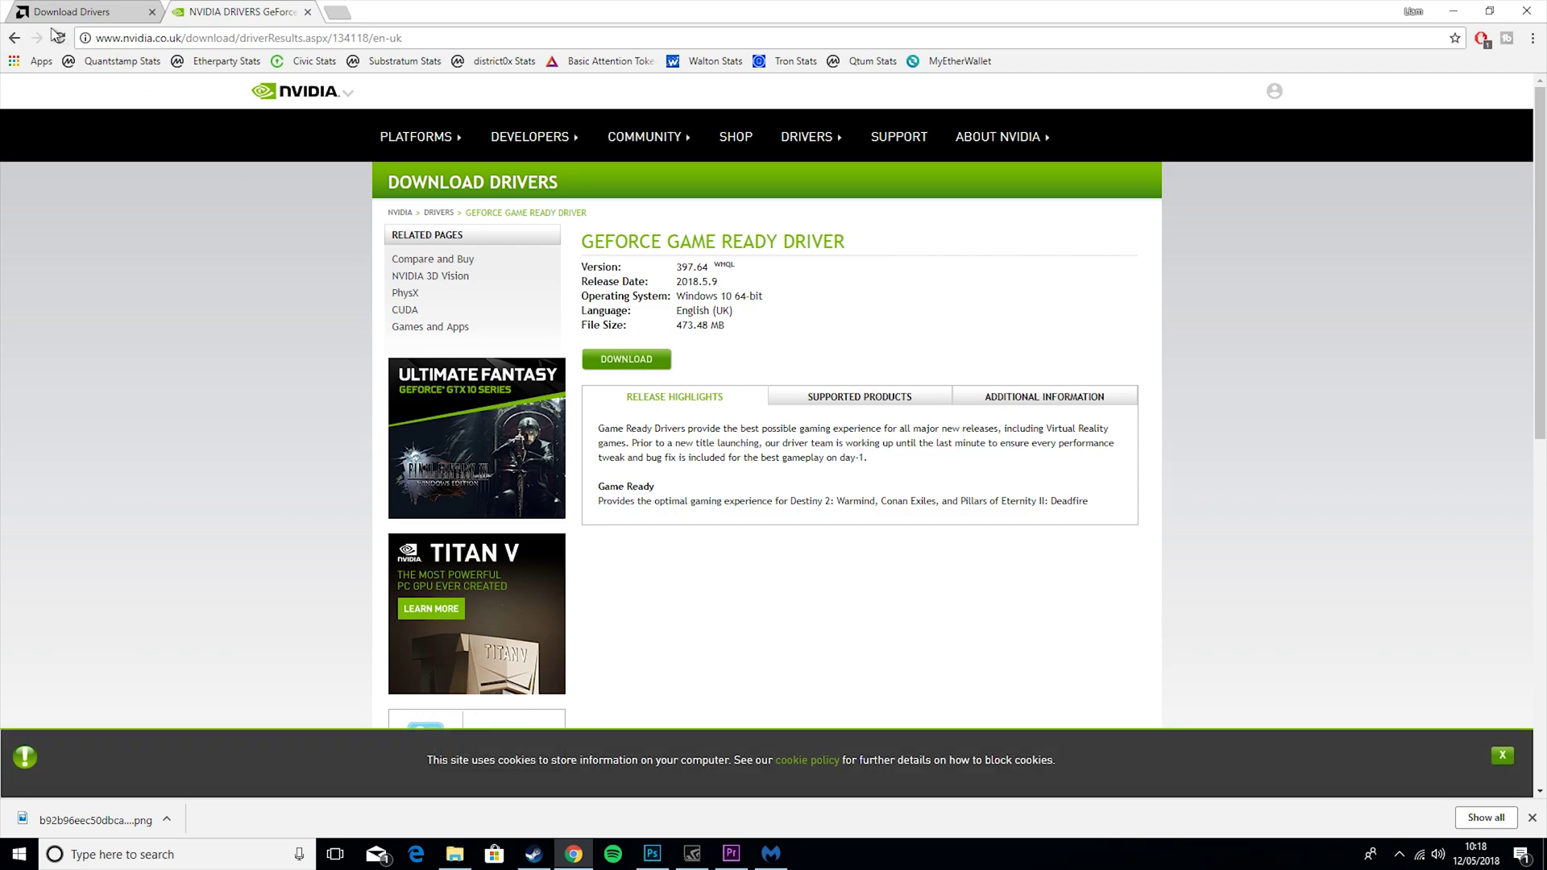
- Search AMD drivers for Professional Graphics, Radeon Pro SSG, on Windows 10 - 64 Bit
click(88, 12)
scroll(750, 644, down, 7)
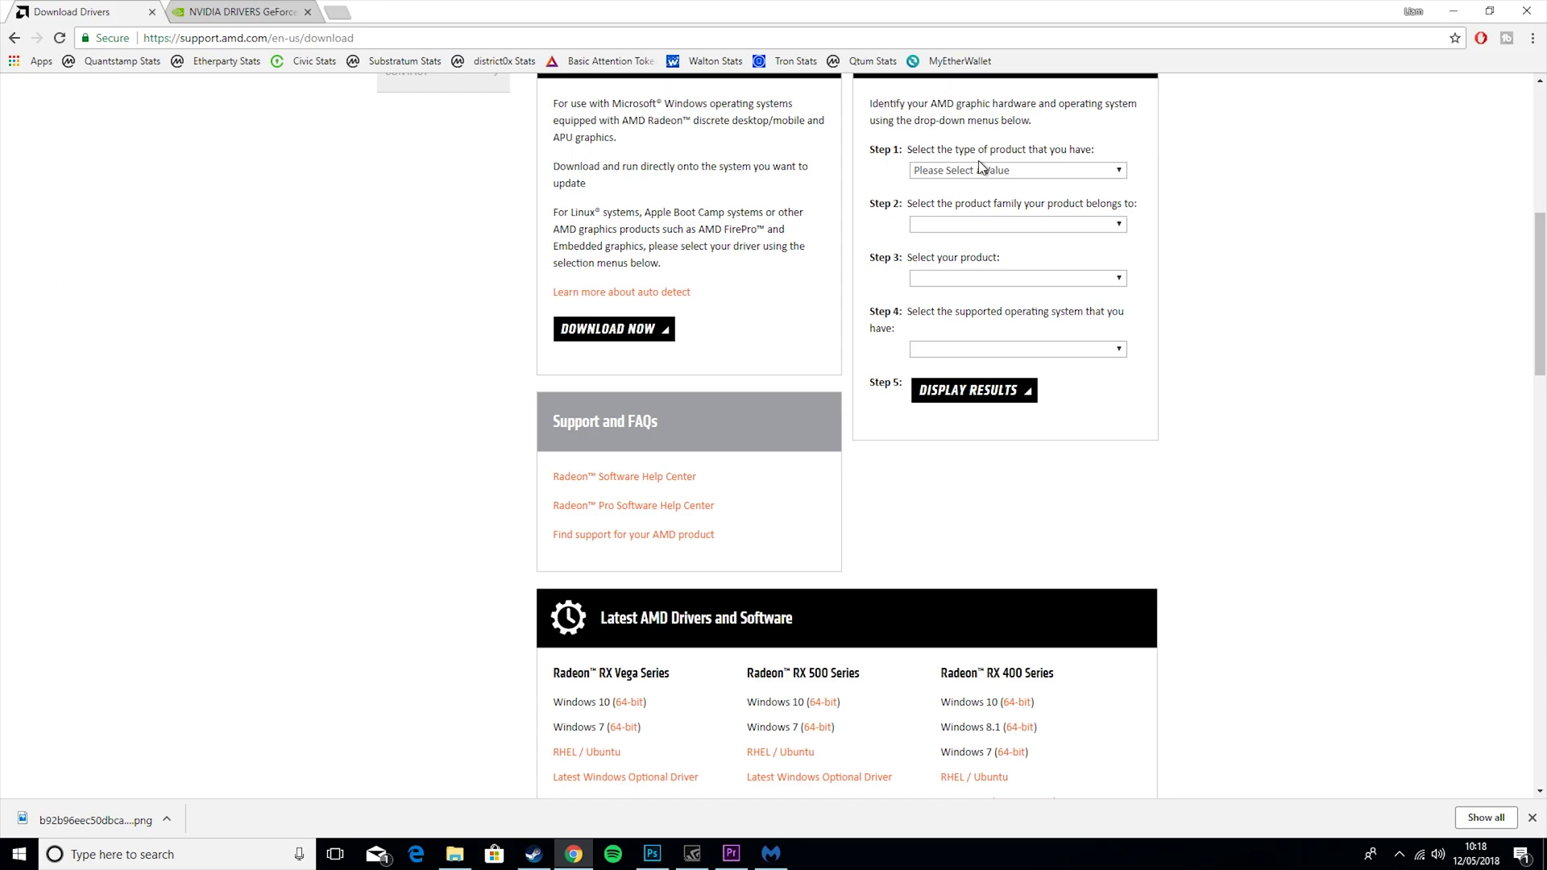
scroll(990, 234, up, 2)
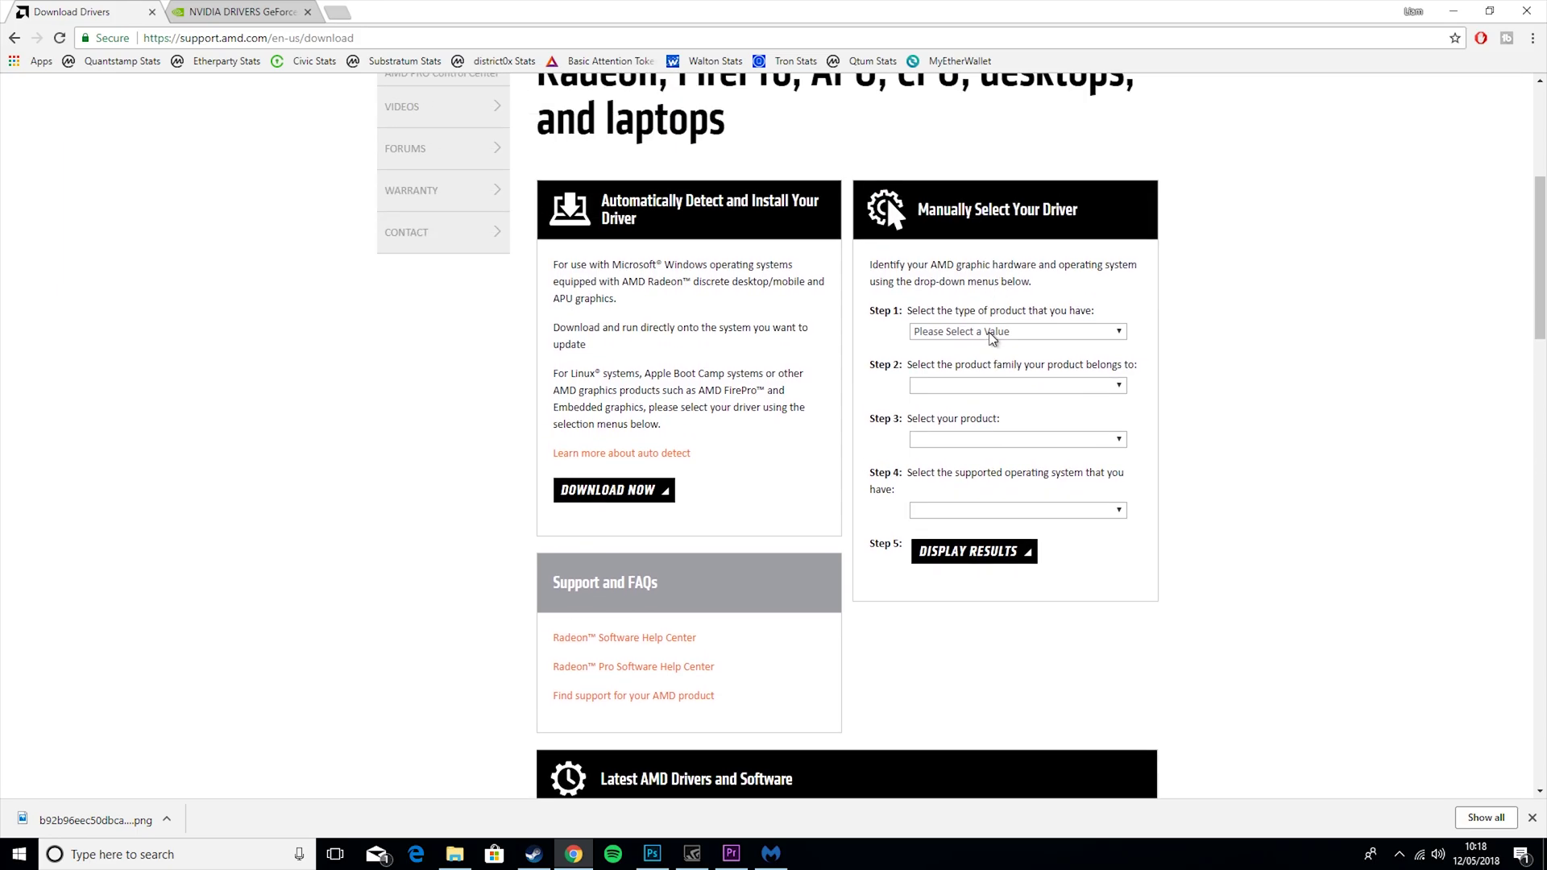
click(992, 338)
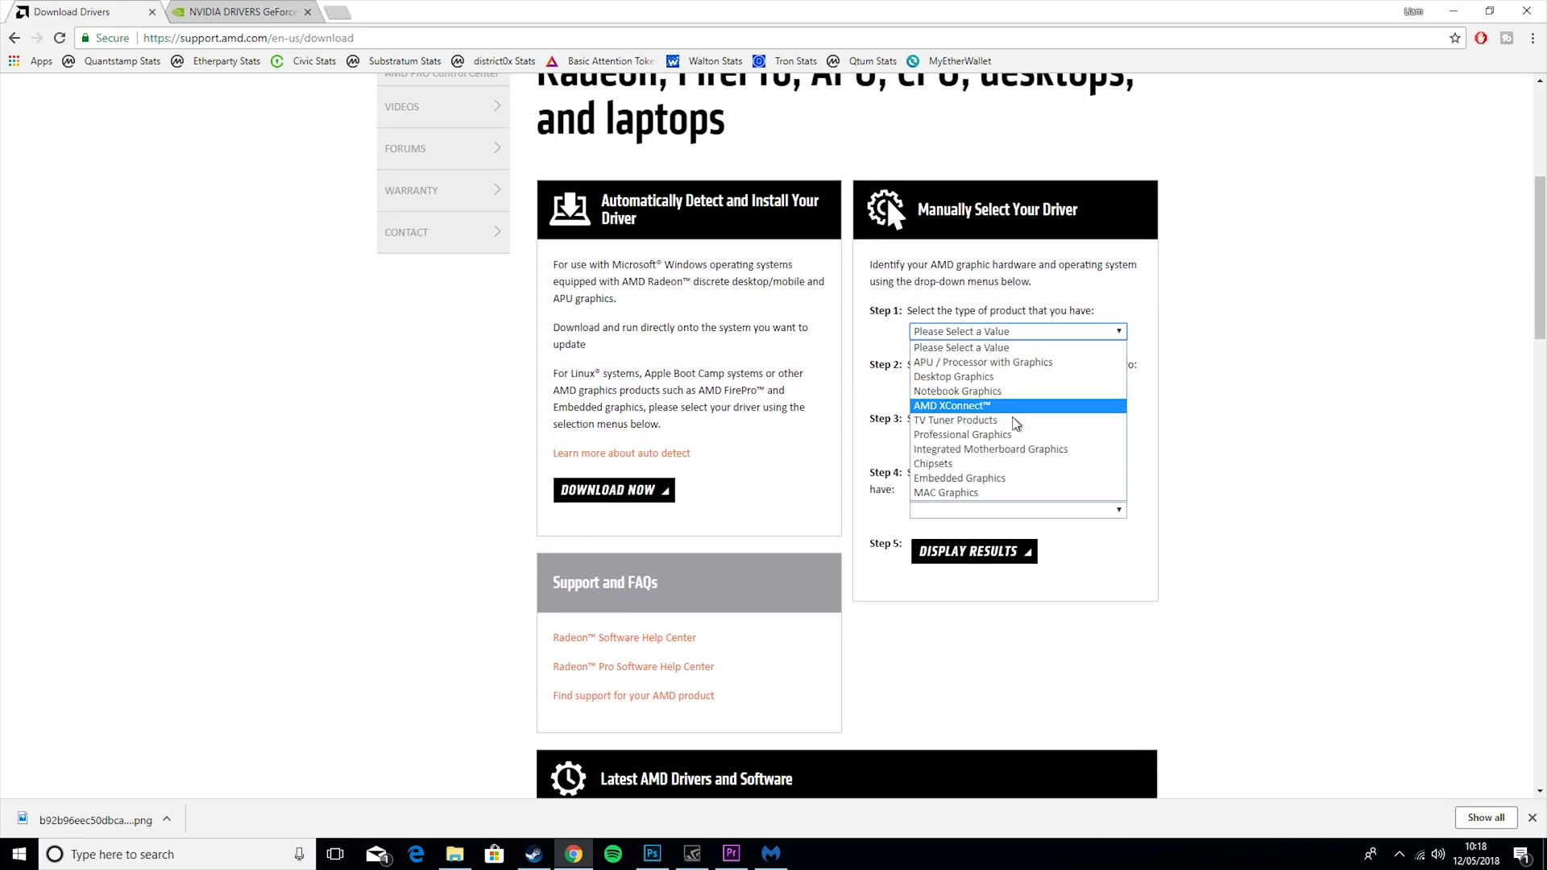
click(1011, 434)
click(1004, 386)
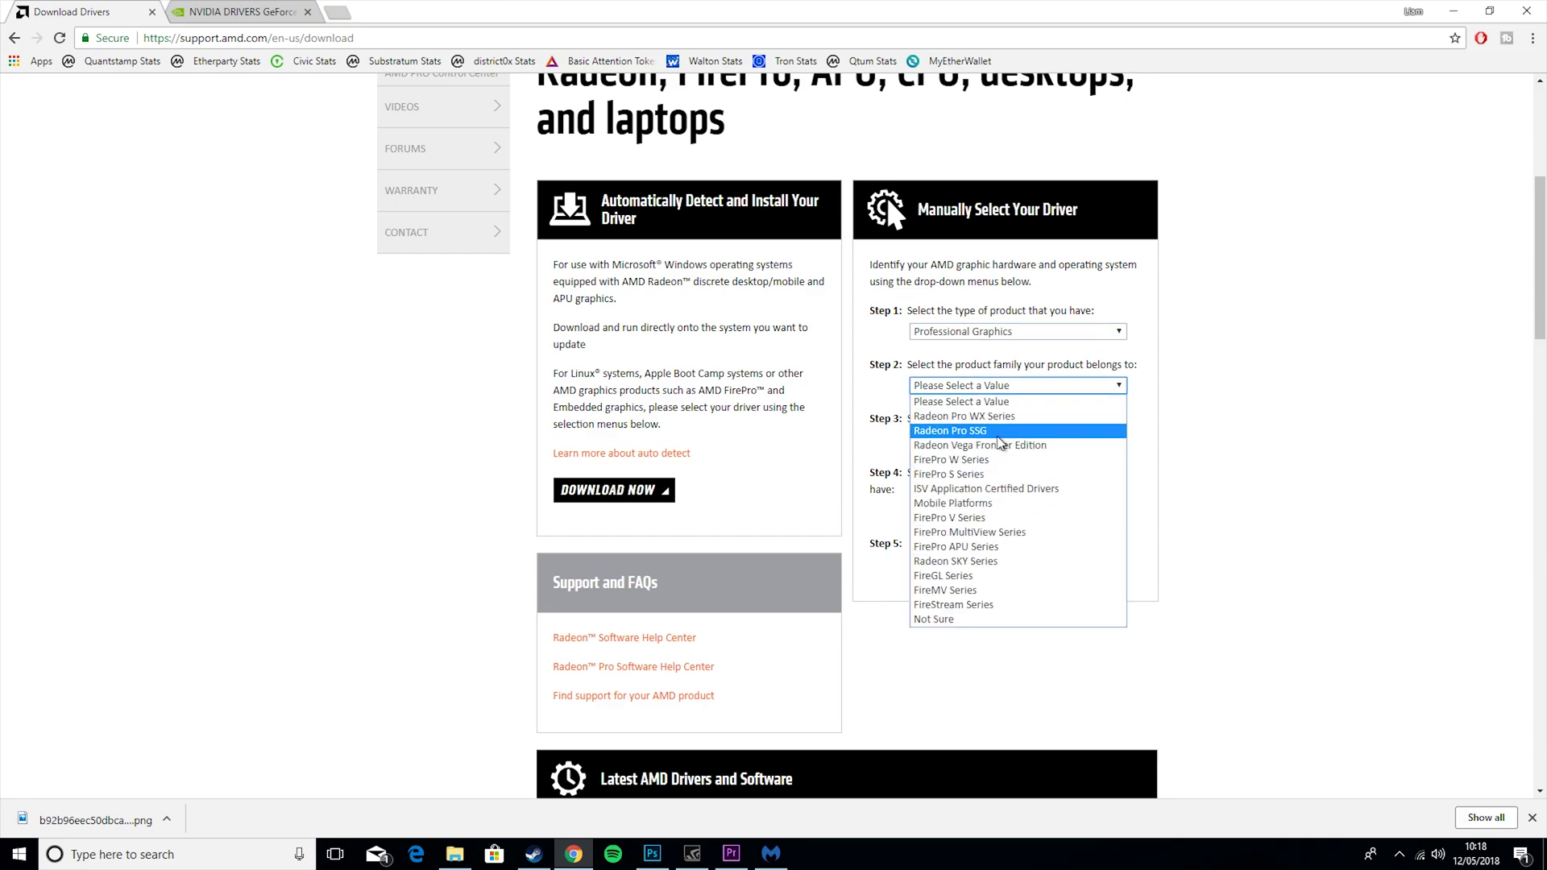
click(996, 430)
click(1000, 439)
click(986, 470)
click(990, 511)
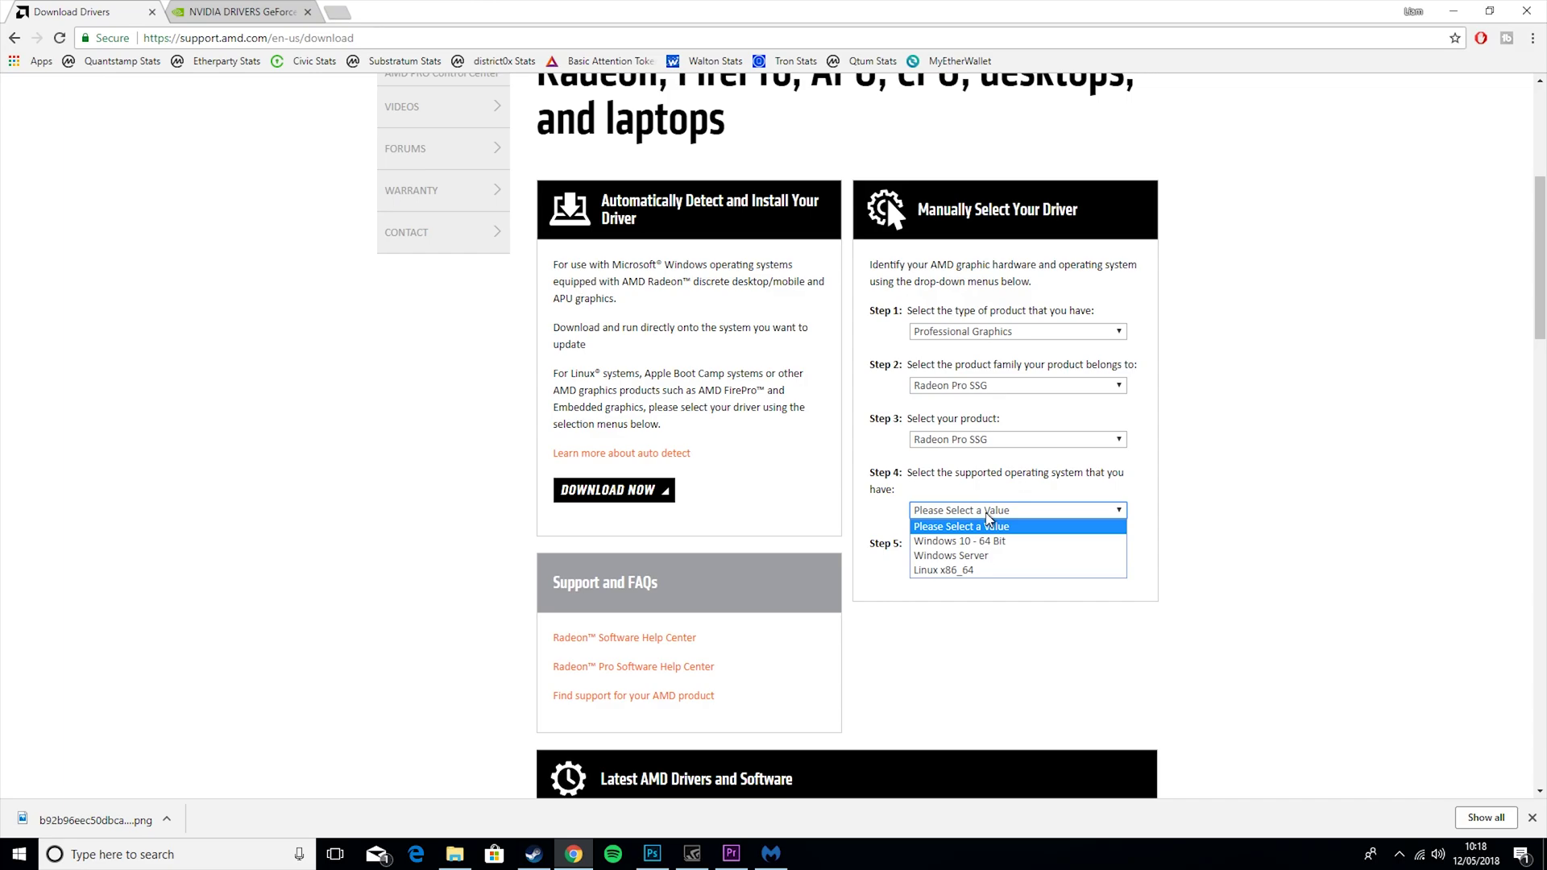
click(999, 542)
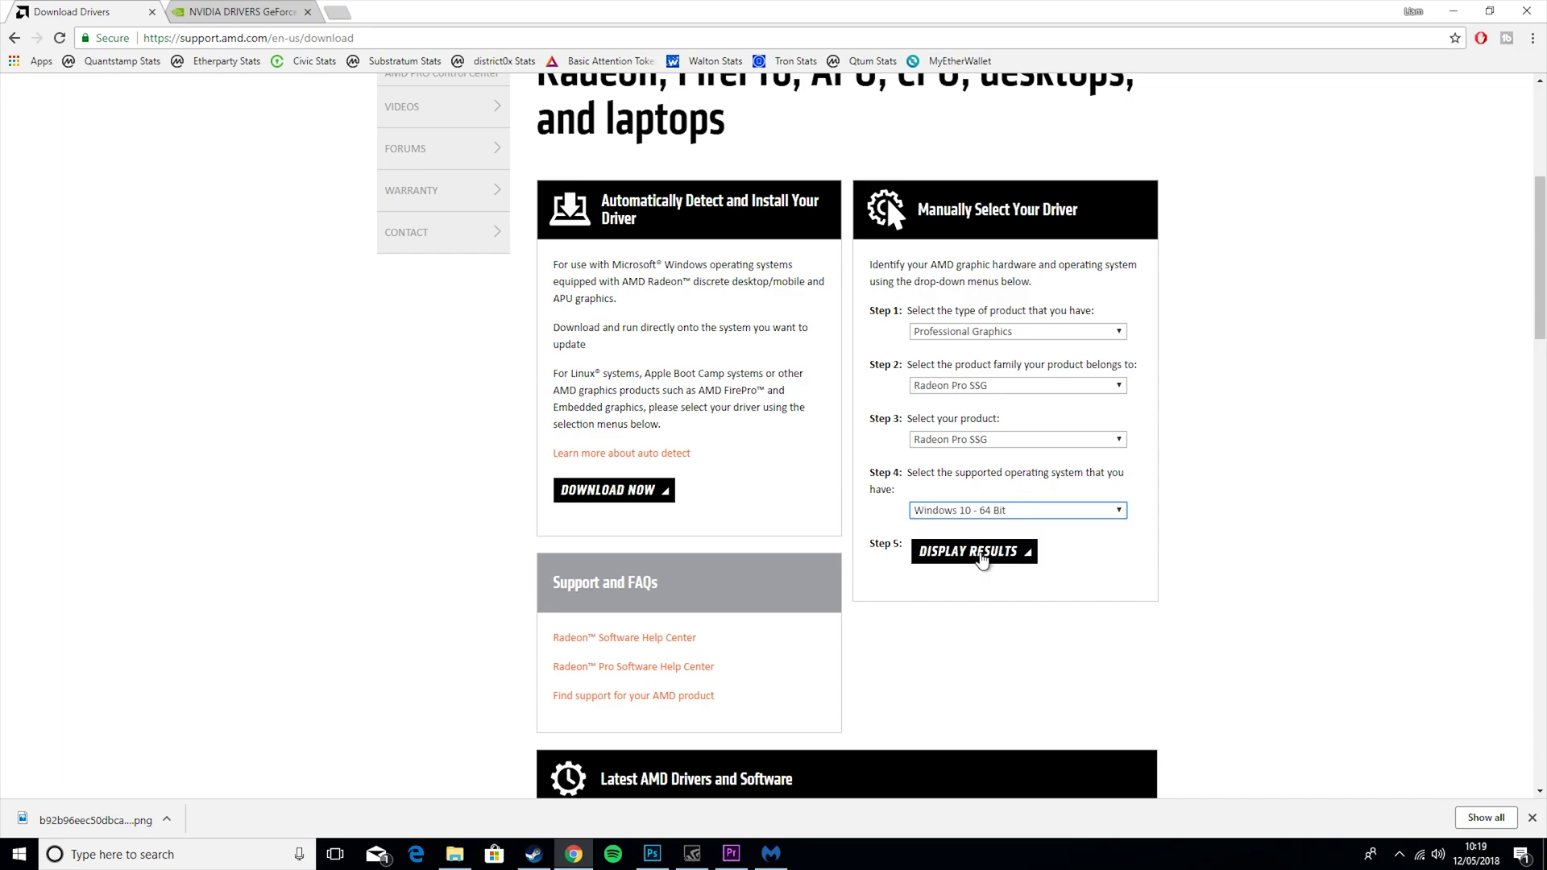
click(982, 558)
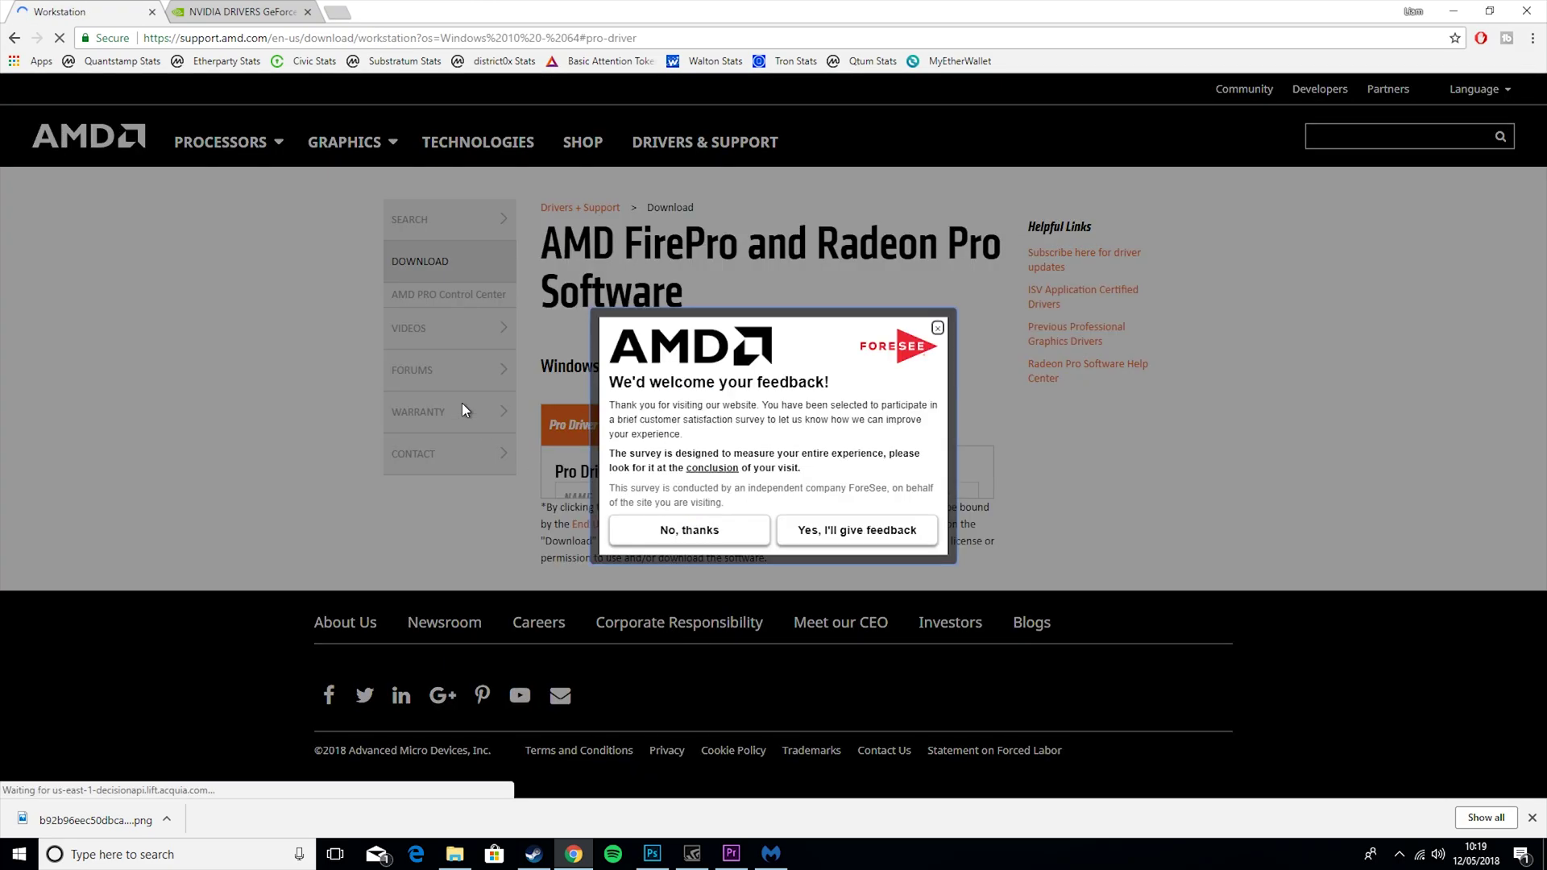
- Dismiss the feedback survey and close both browser tabs
click(937, 328)
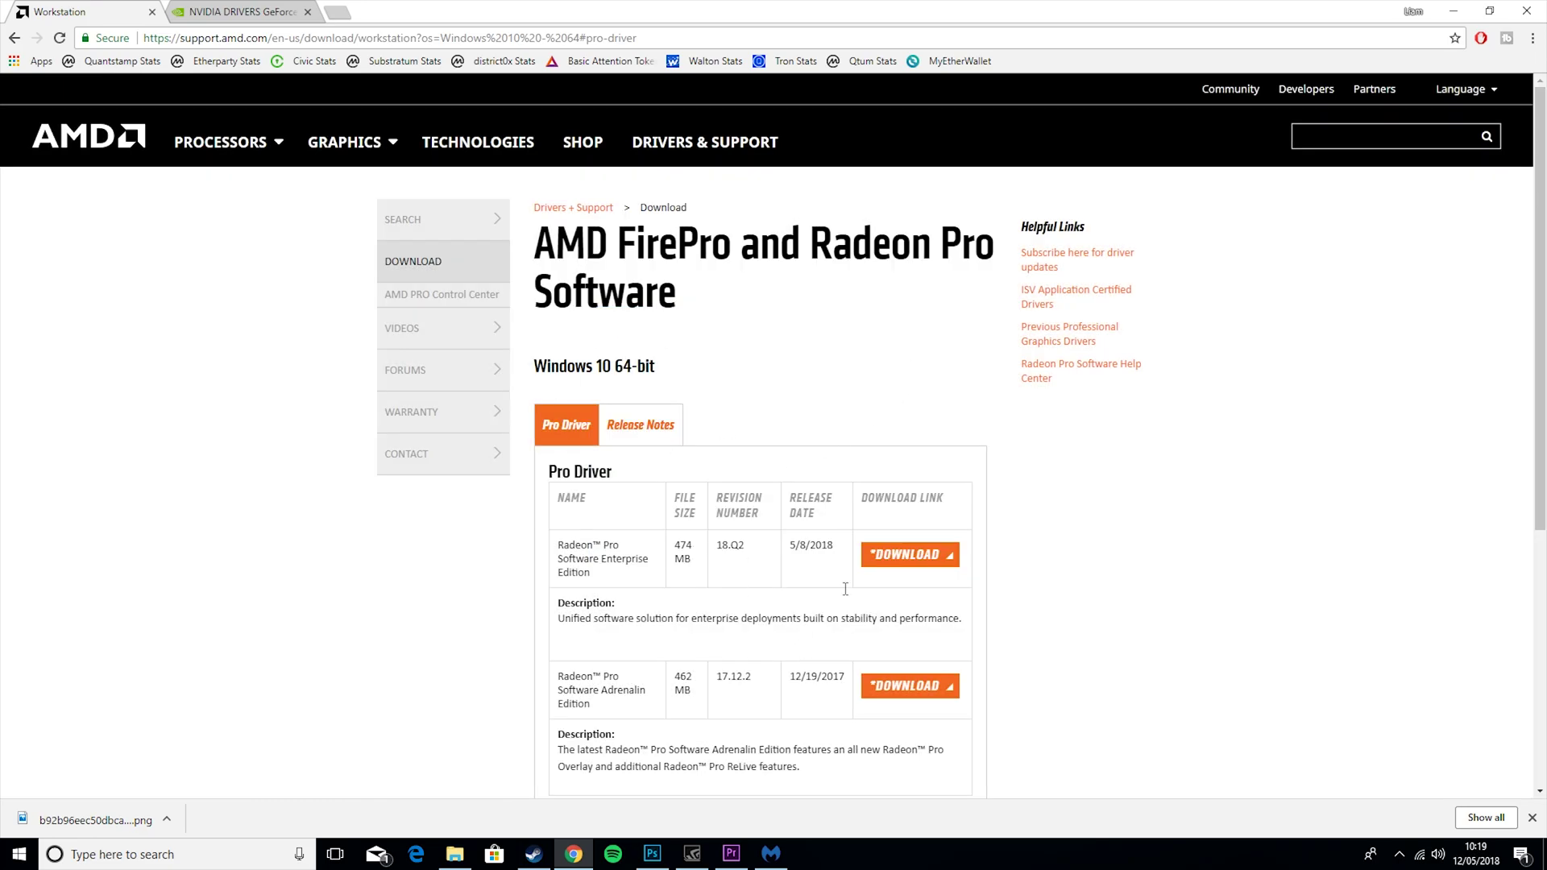
click(936, 565)
click(152, 12)
click(152, 12)
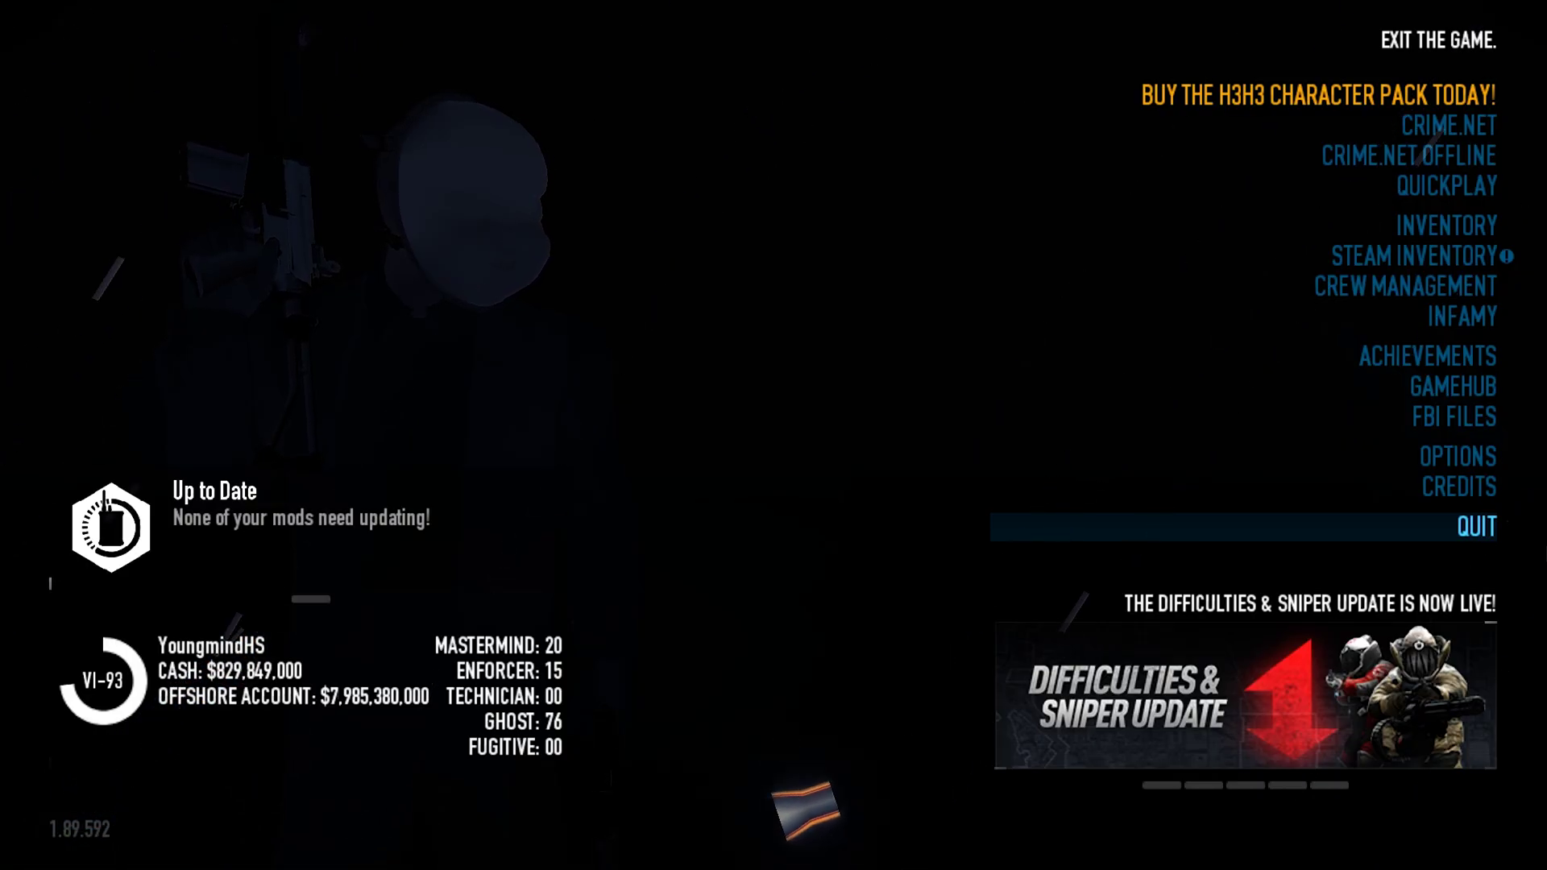
- Review the mods list in Options for LC_MACROPACK_ENEMIES, LC_MACROPACK_PLANTS and No Decals status and conflicts
click(1420, 463)
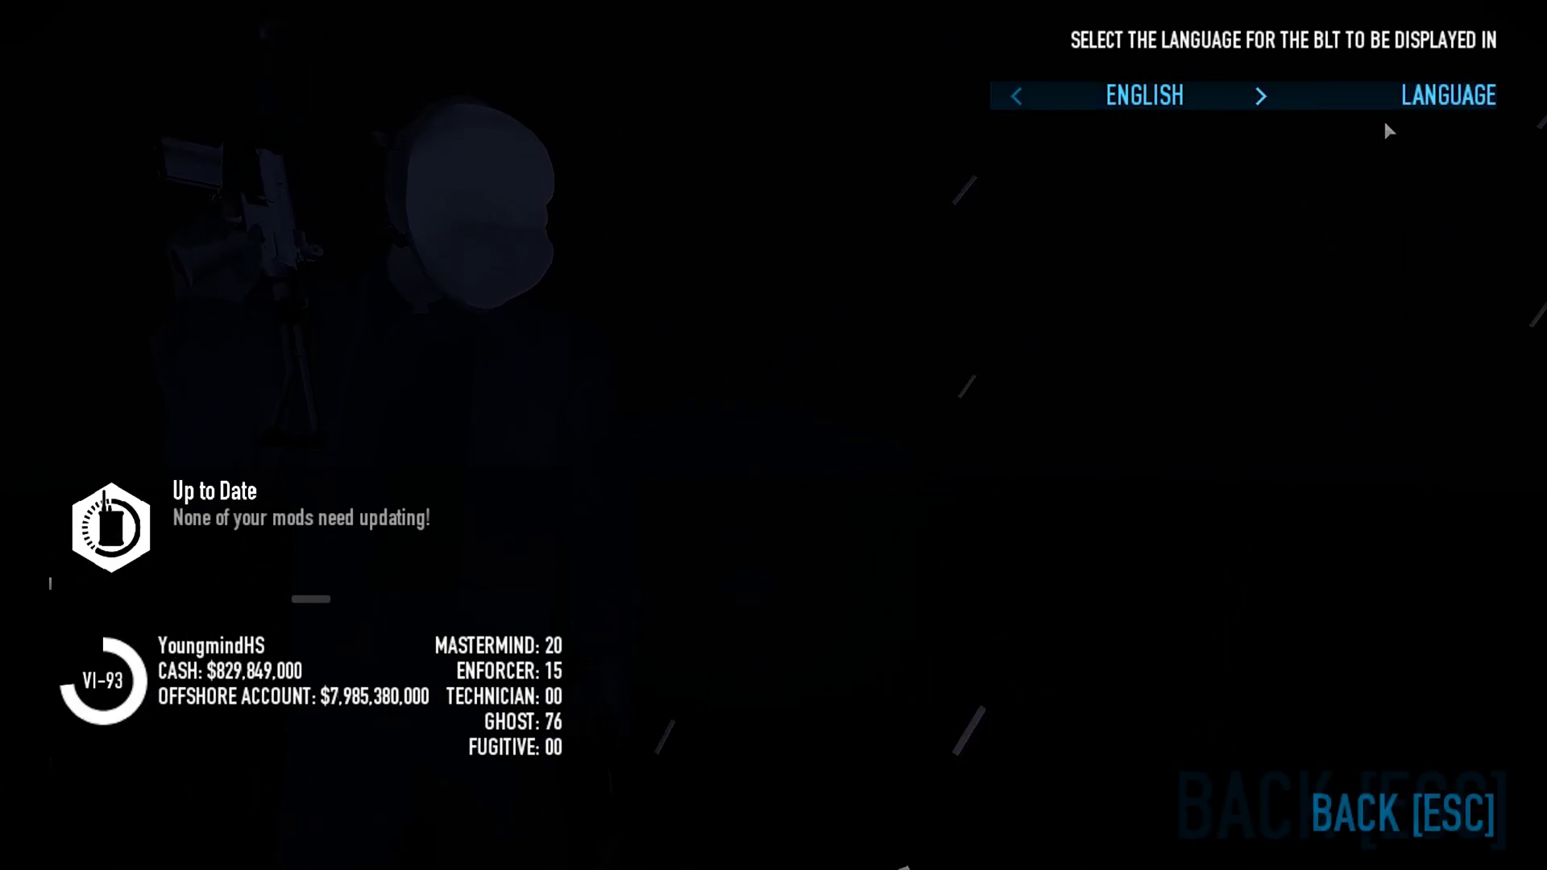
click(1370, 813)
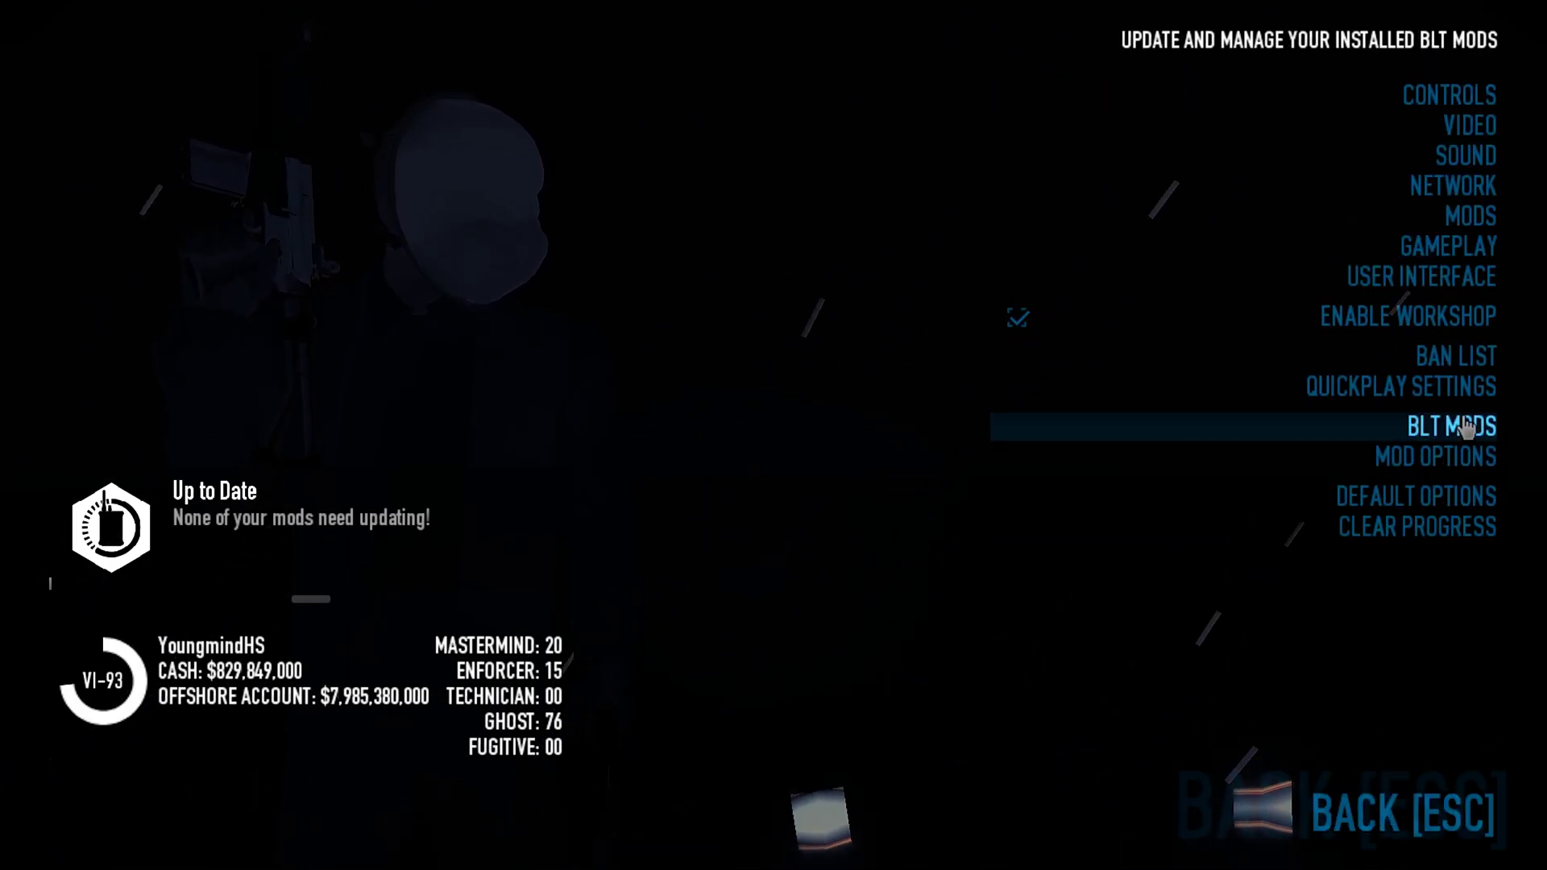
click(1481, 216)
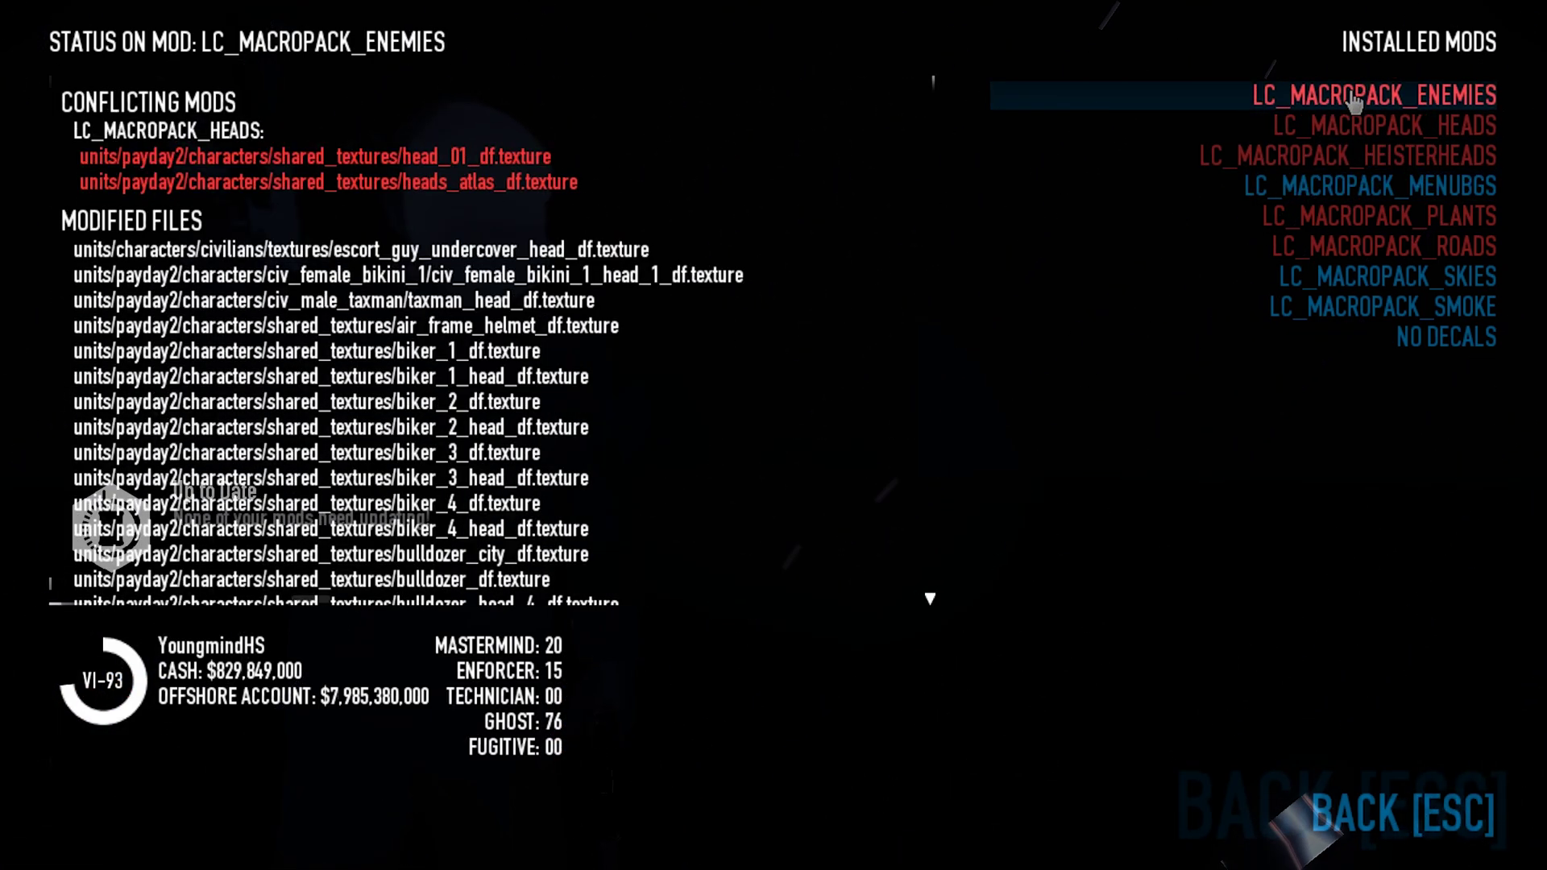
key(Escape)
click(1434, 212)
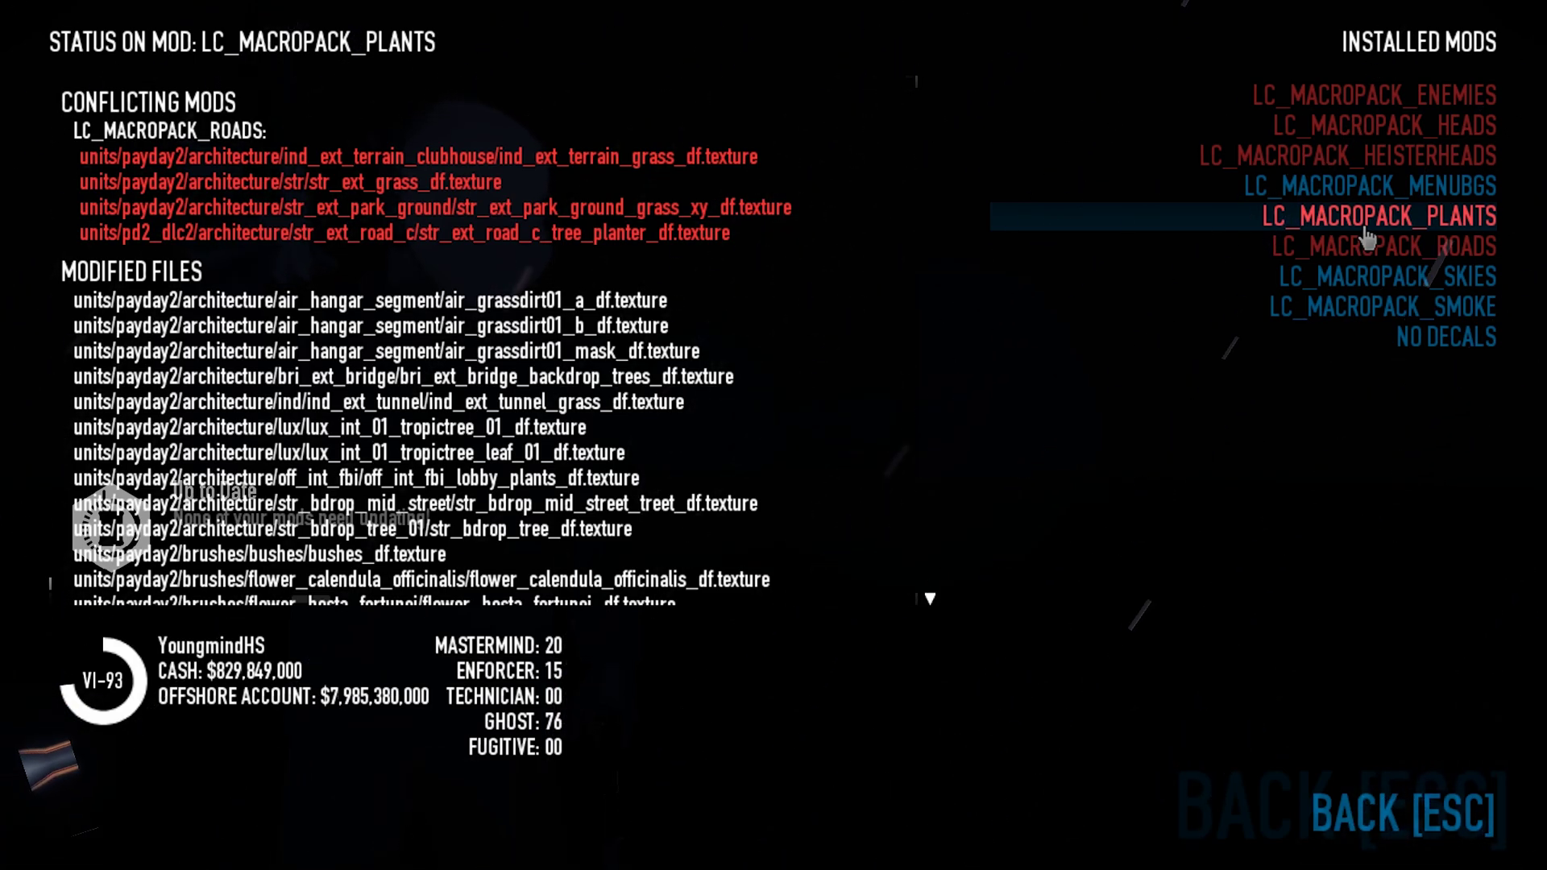
key(Escape)
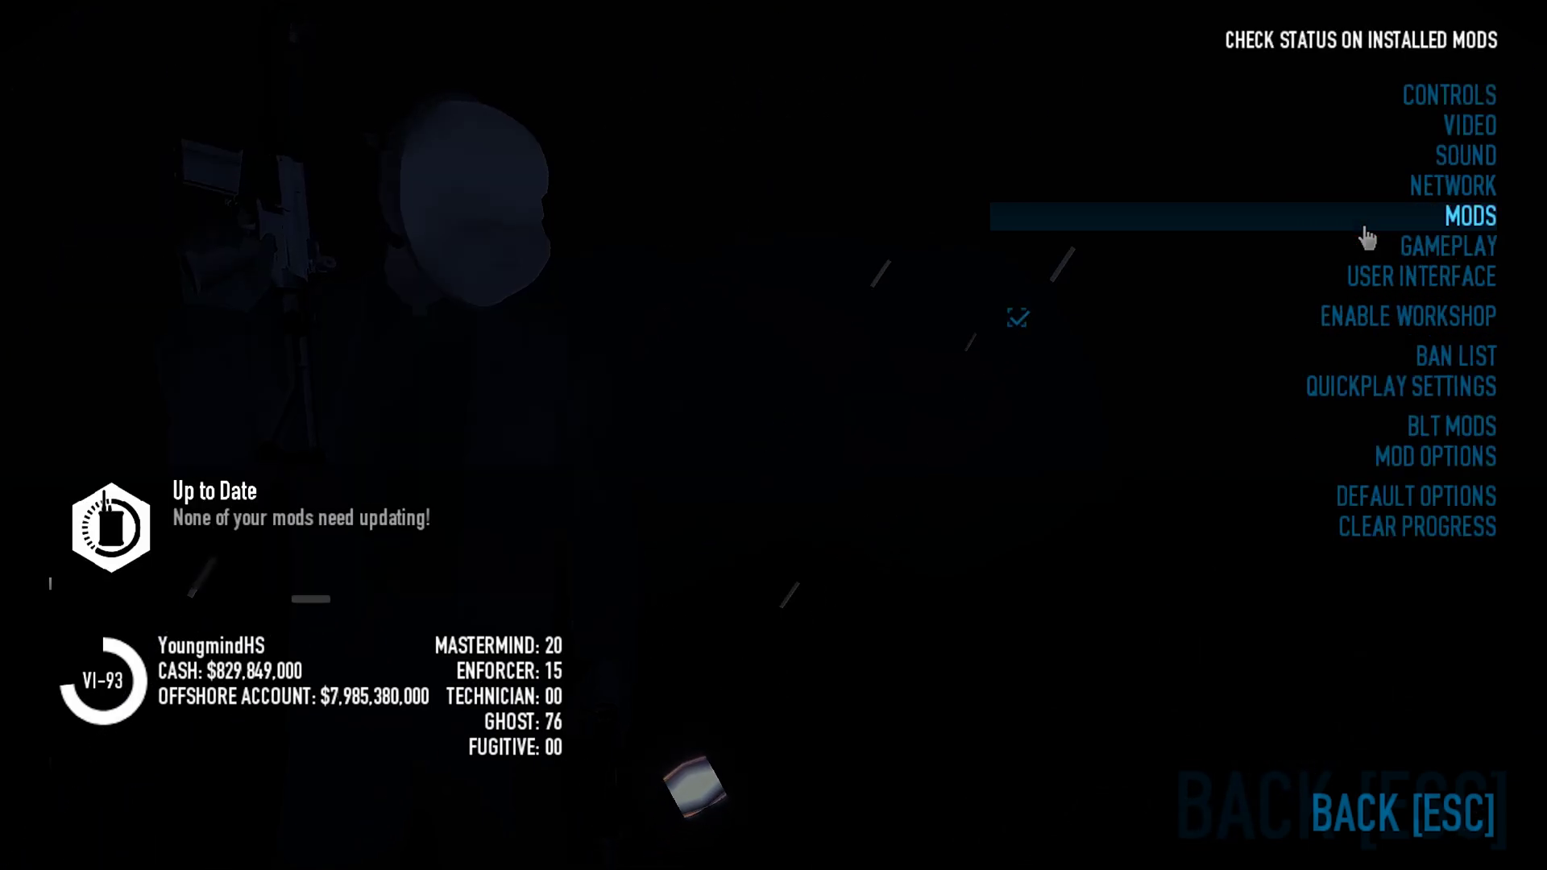